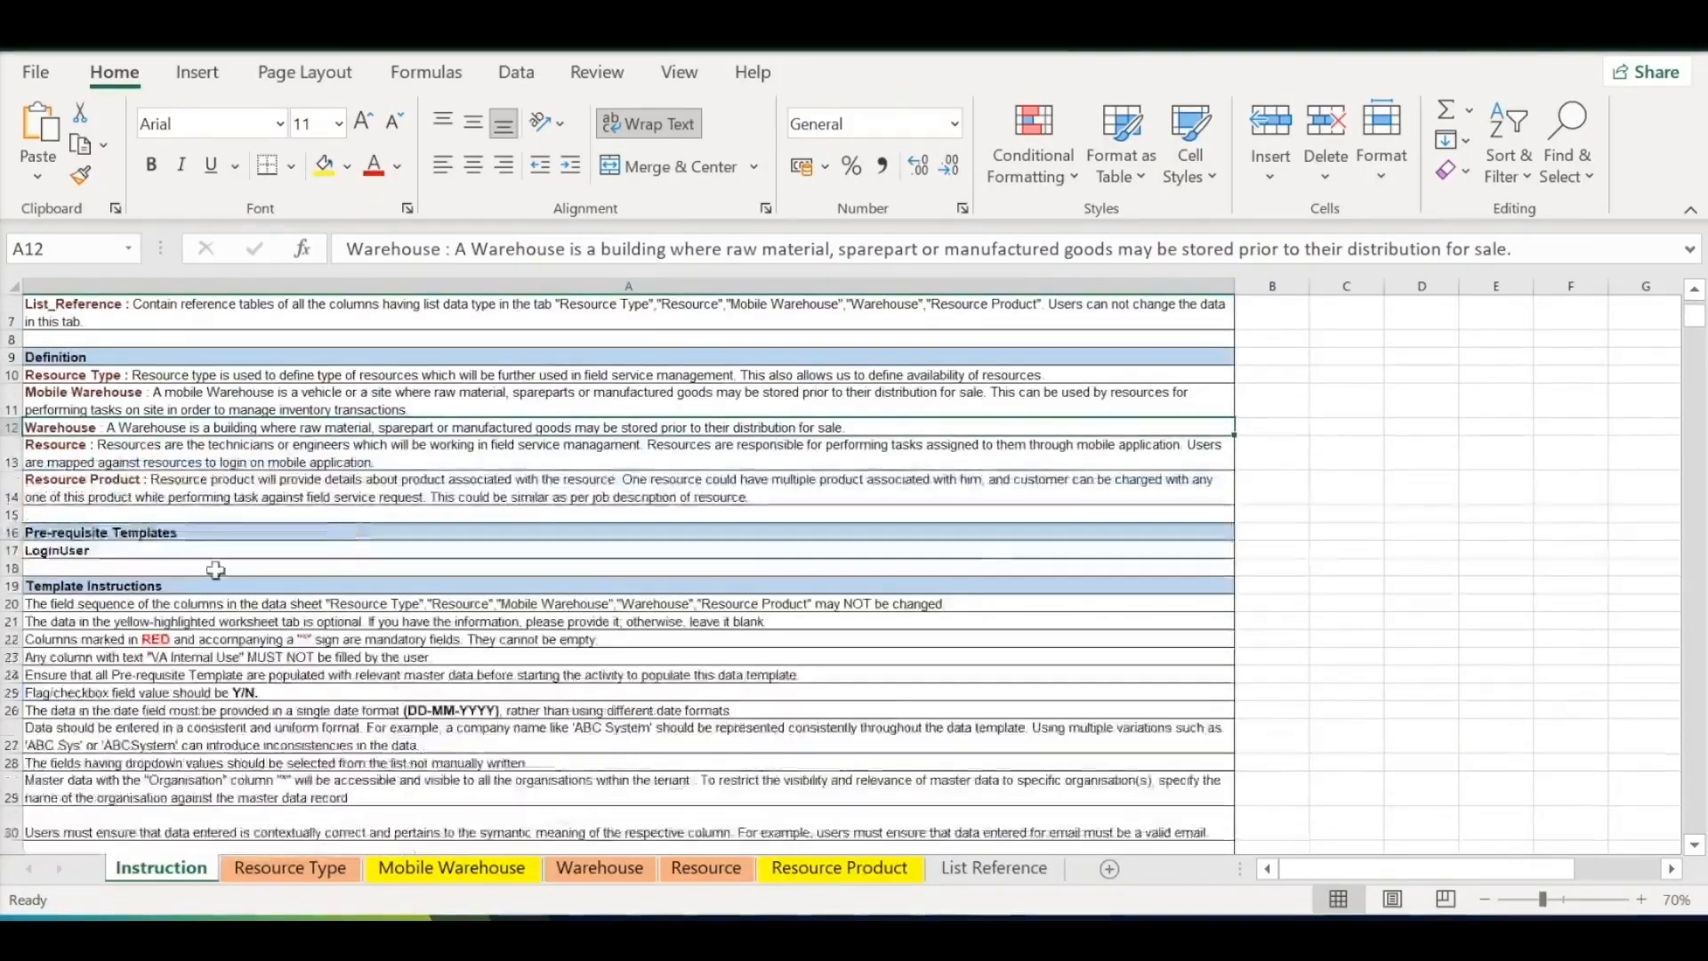
Read the pre-requisites, template instructions, data entry steps and validation triggers on the Instruction sheet
{"action": "left_click", "coordinate": [217, 551]}
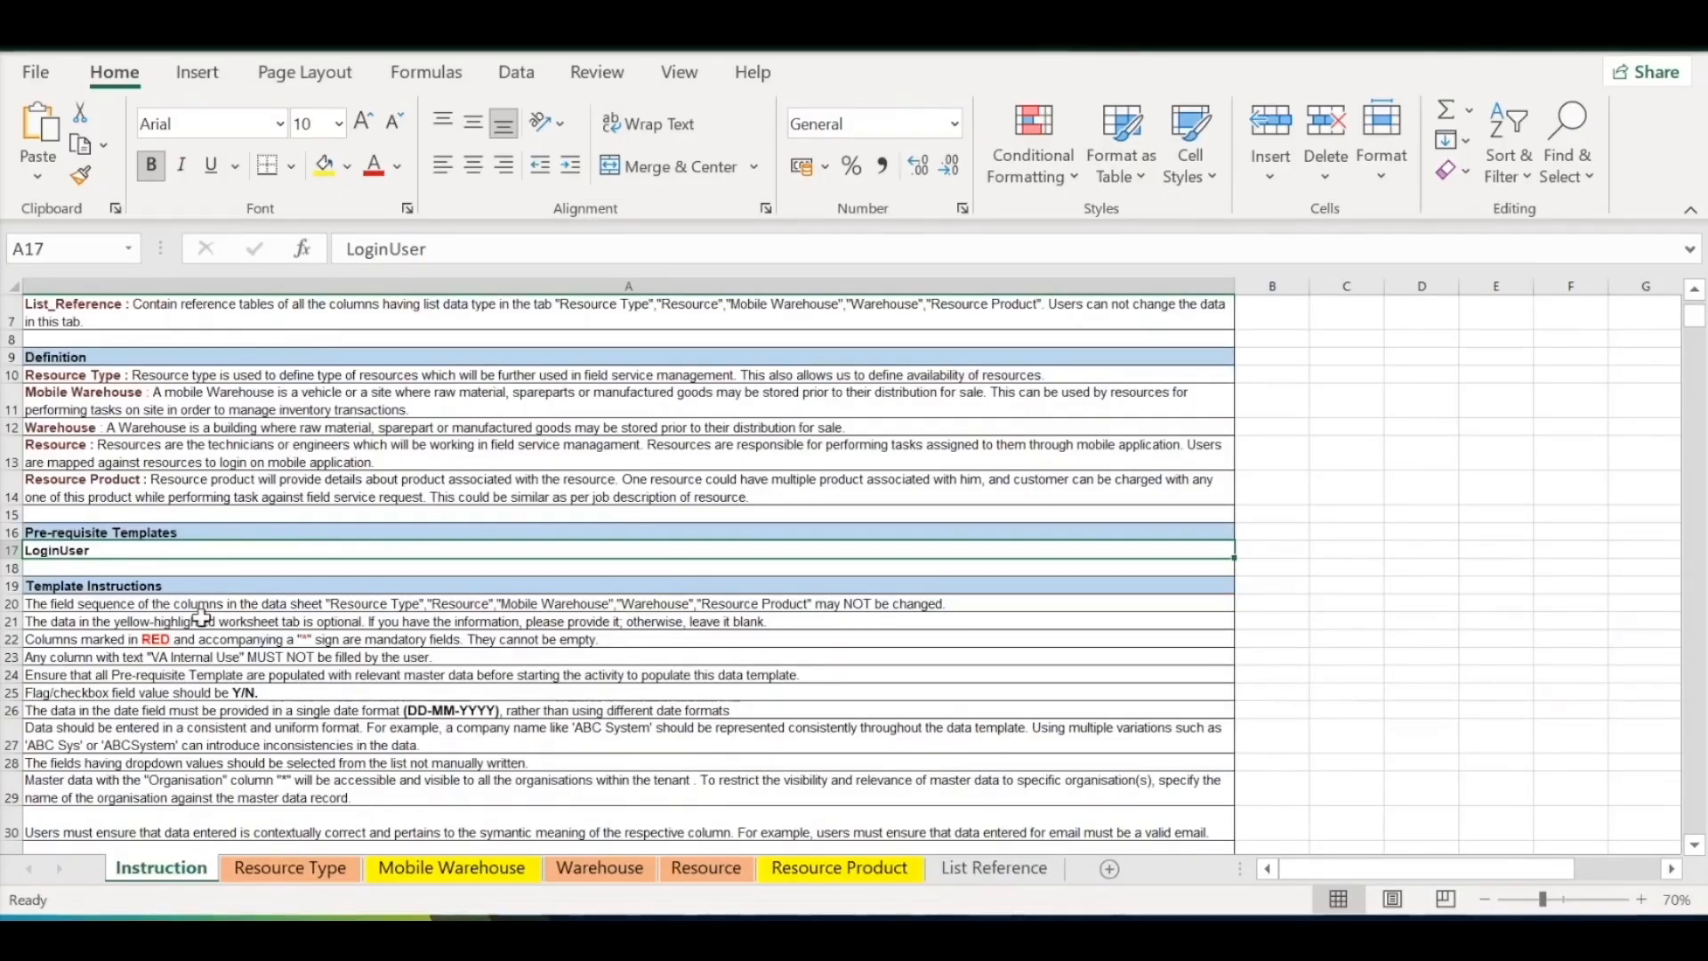
{"action": "scroll", "coordinate": [175, 627], "scroll_direction": "down", "scroll_amount": 2}
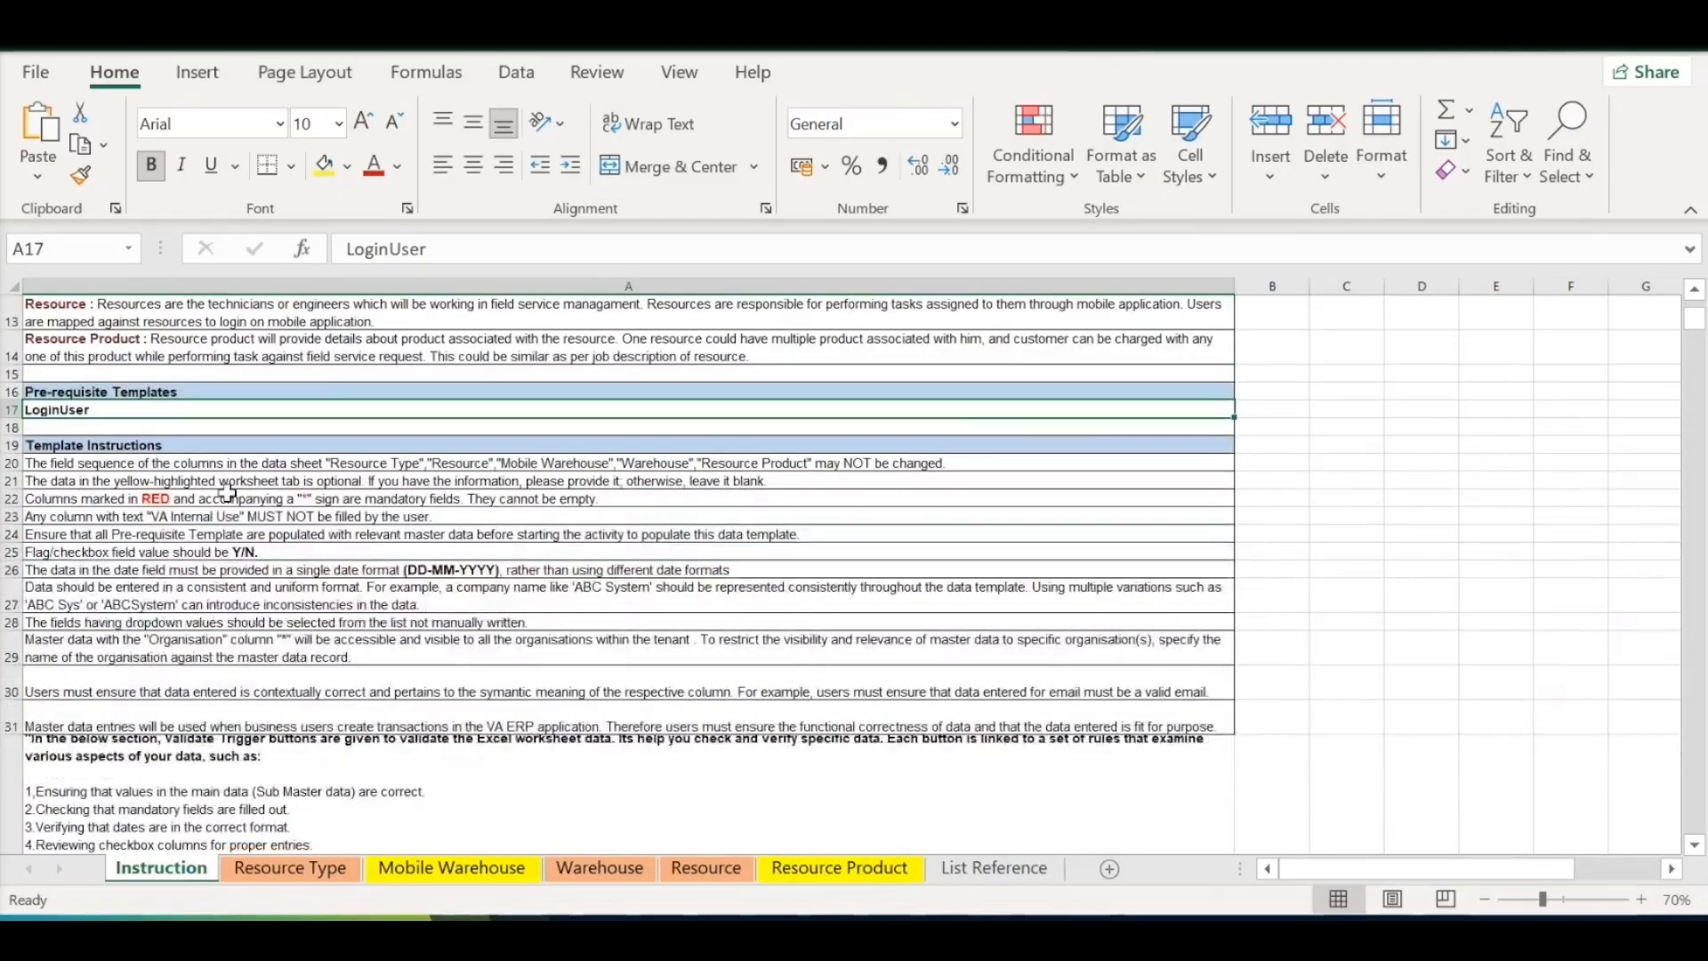
{"action": "left_click_drag", "start_coordinate": [248, 446], "coordinate": [237, 725]}
{"action": "left_click", "coordinate": [302, 606]}
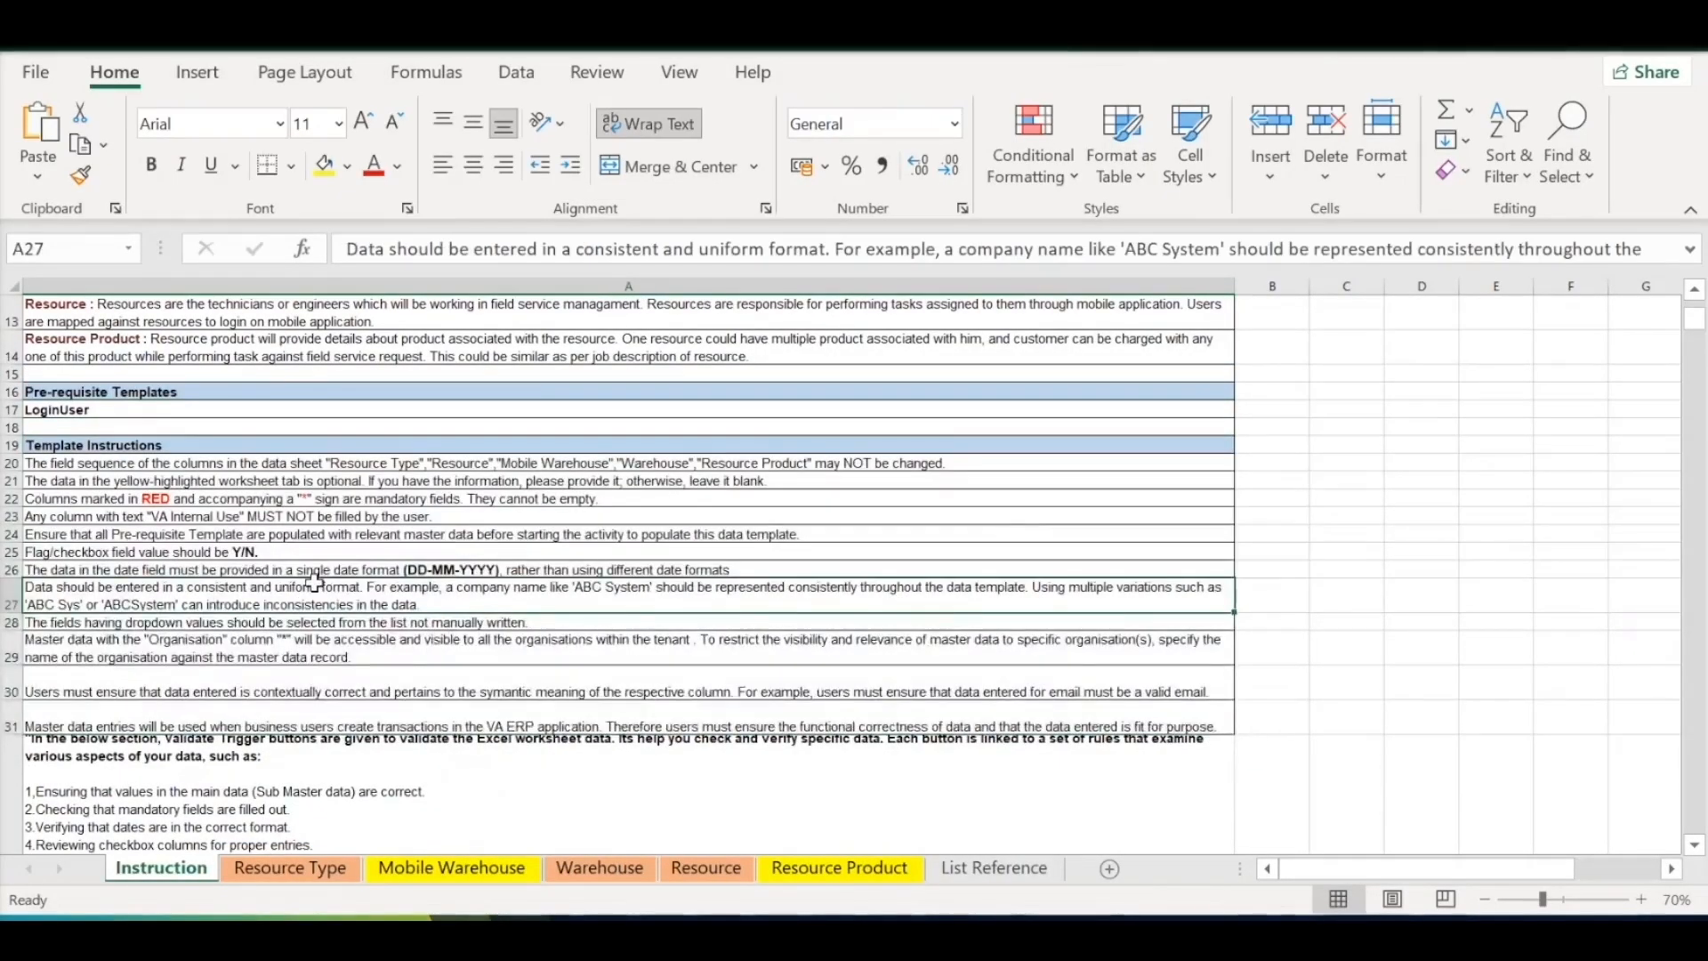
{"action": "scroll", "coordinate": [267, 572], "scroll_direction": "down", "scroll_amount": 7}
{"action": "left_click", "coordinate": [778, 599]}
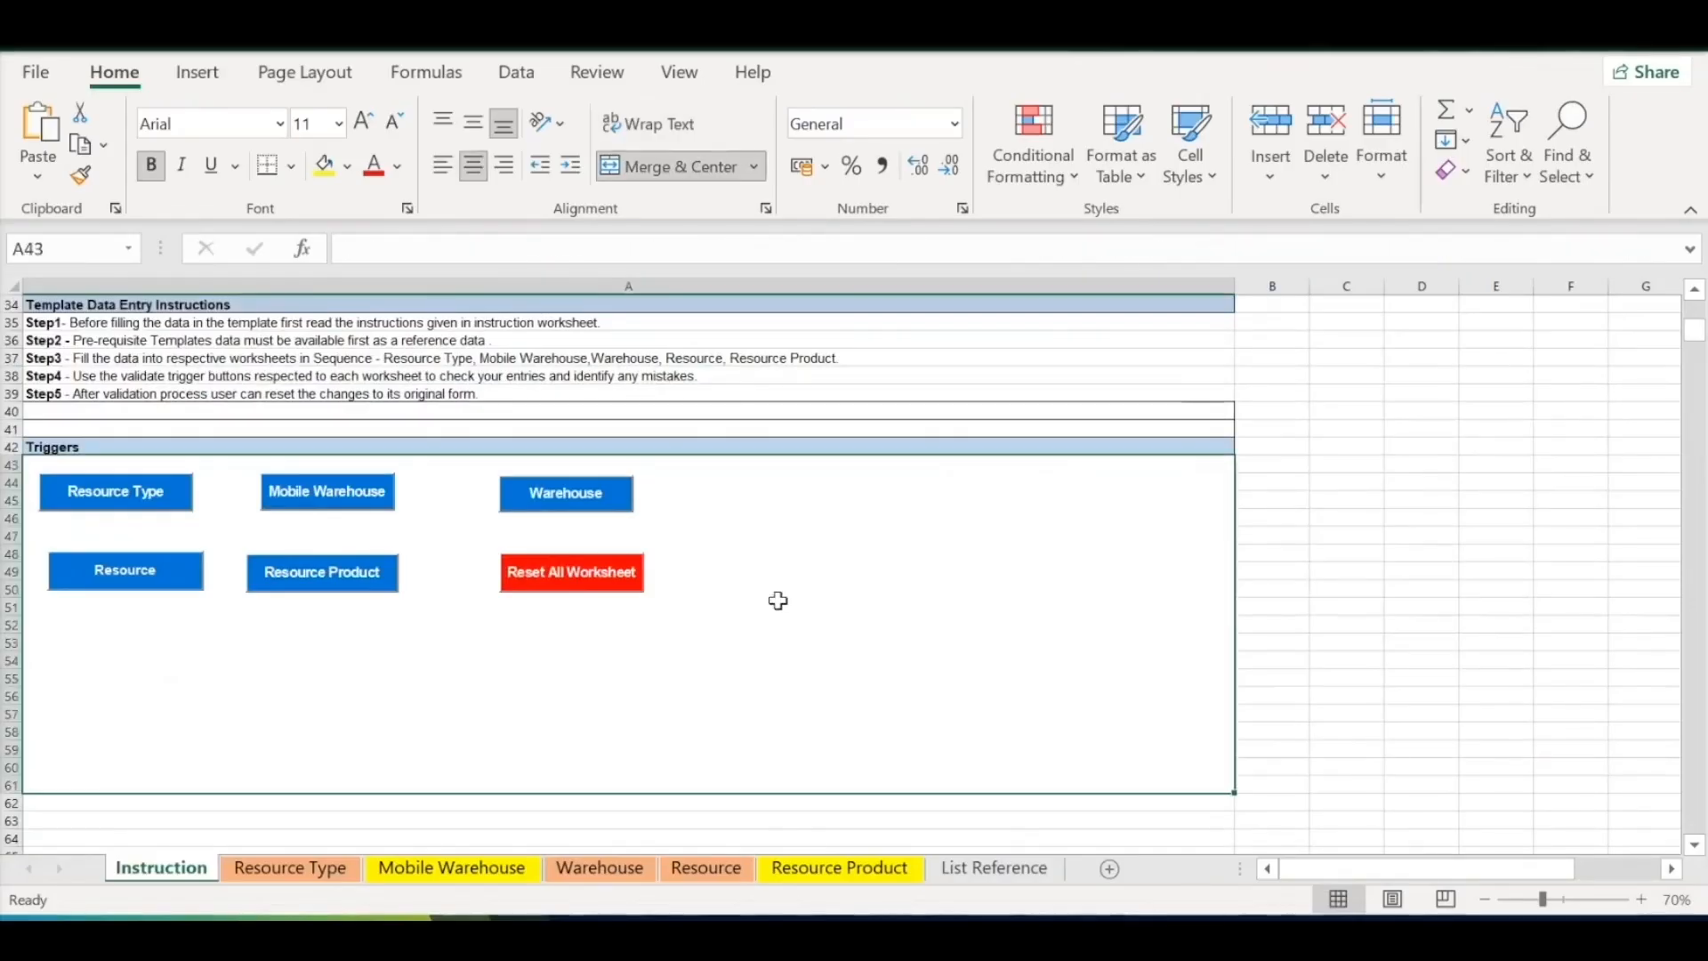
Open the Resource Type sheet and examine the organisation and resource type code columns
{"action": "key", "text": "ctrl+Page_Down"}
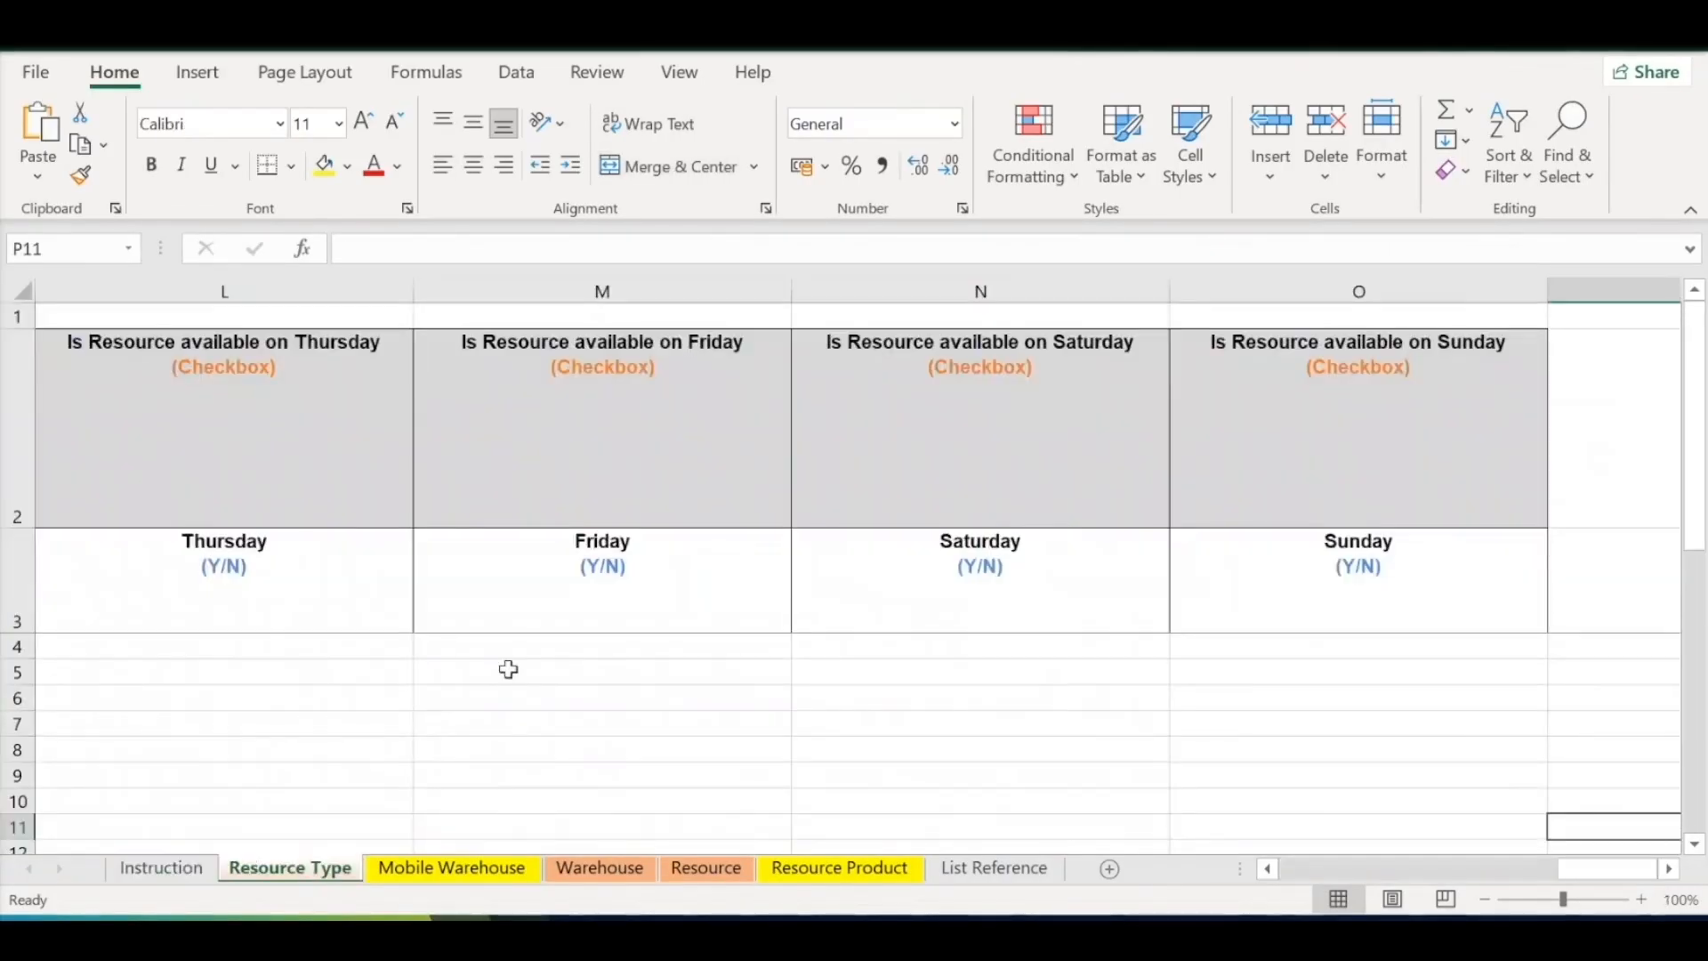
{"action": "scroll", "coordinate": [503, 663], "scroll_direction": "down", "scroll_amount": 3}
{"action": "left_click_drag", "start_coordinate": [599, 603], "coordinate": [4, 467]}
{"action": "left_click", "coordinate": [489, 554]}
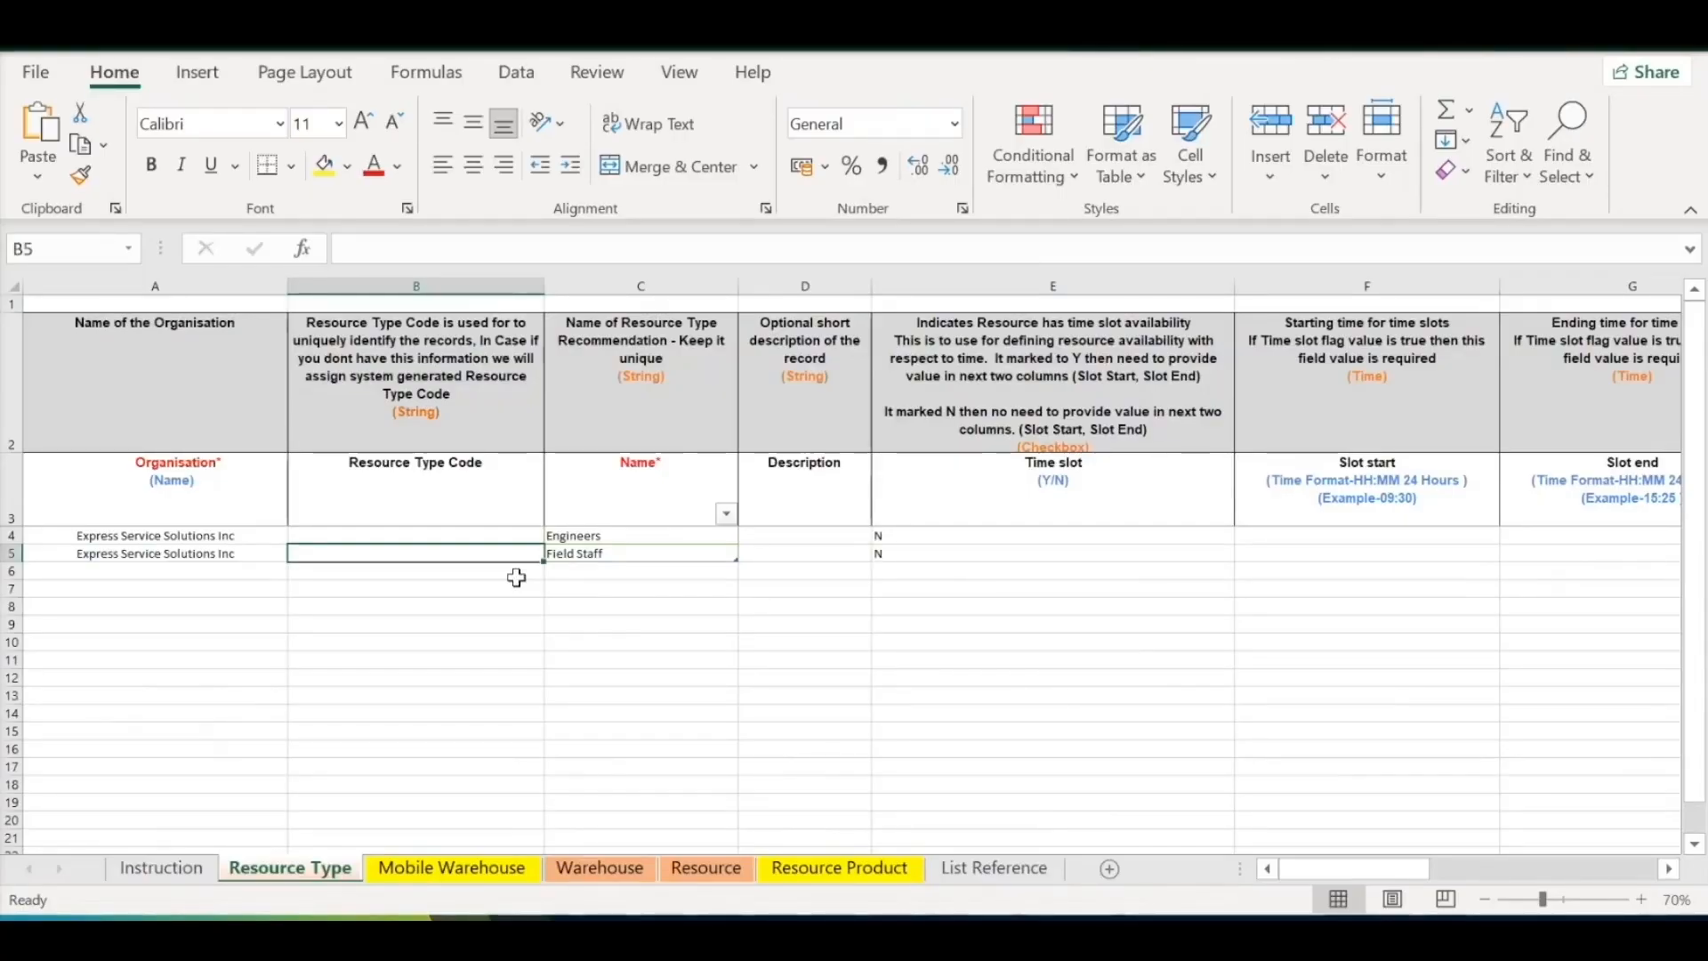
{"action": "left_click", "coordinate": [156, 553]}
{"action": "left_click", "coordinate": [416, 535]}
{"action": "left_click_drag", "start_coordinate": [415, 498], "coordinate": [516, 556]}
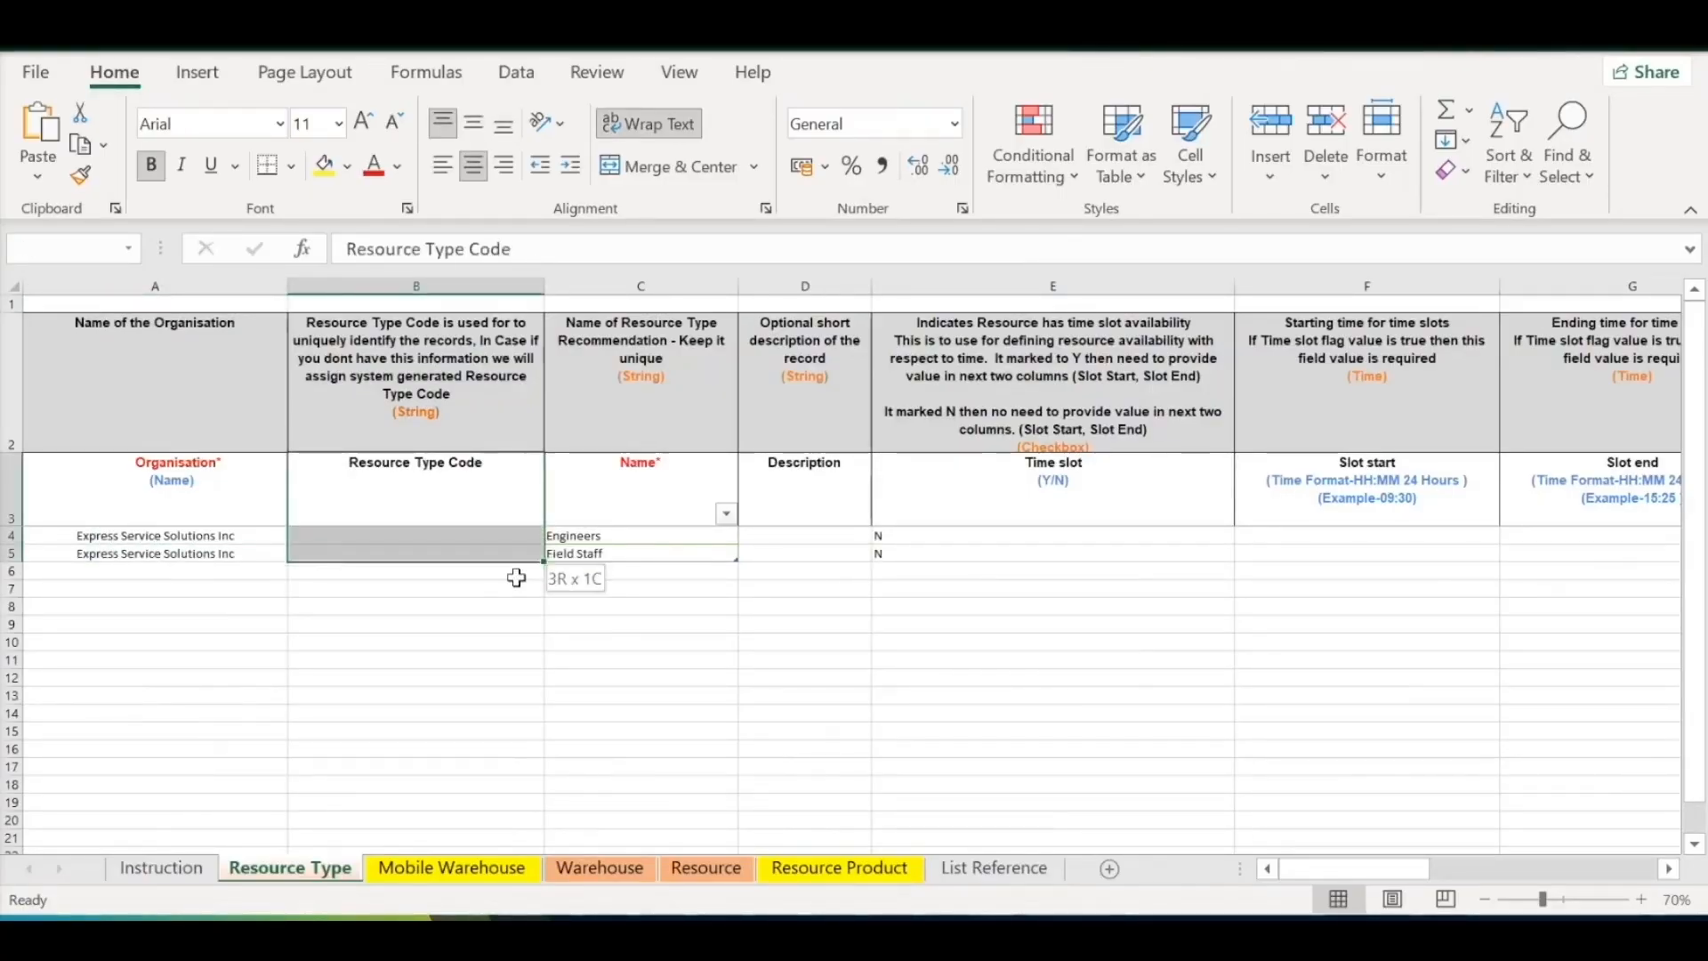
{"action": "key", "text": "Down"}
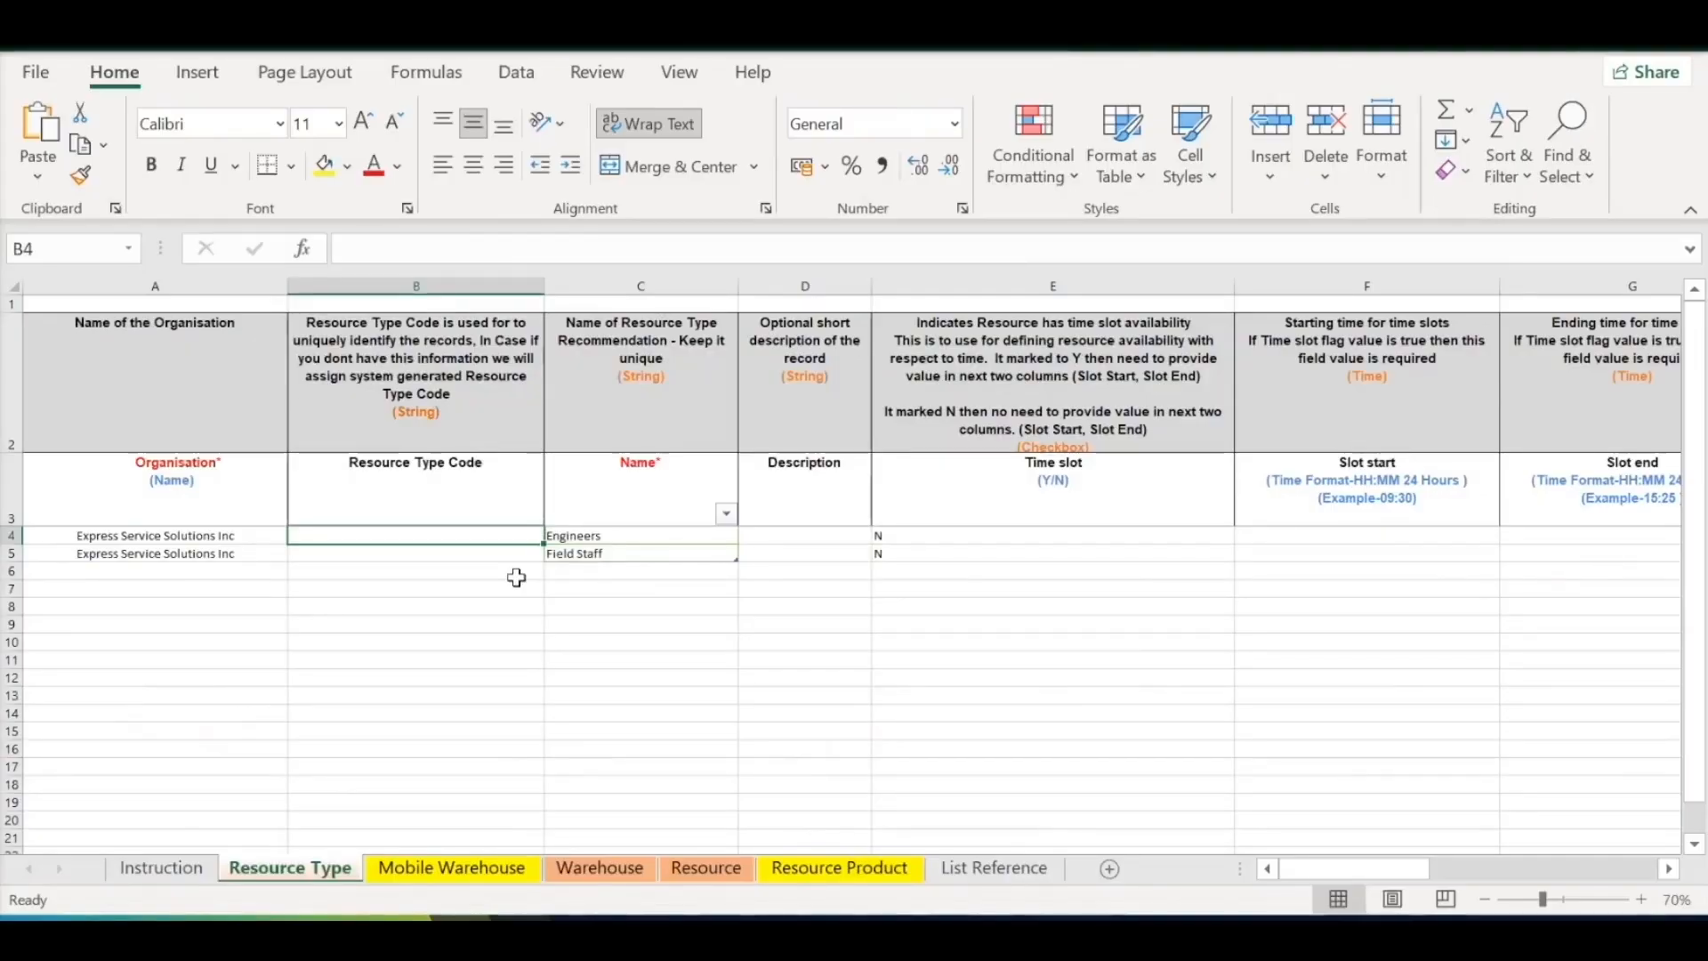
Examine the name and description columns for the Engineers and Field Staff rows
{"action": "key", "text": "Right"}
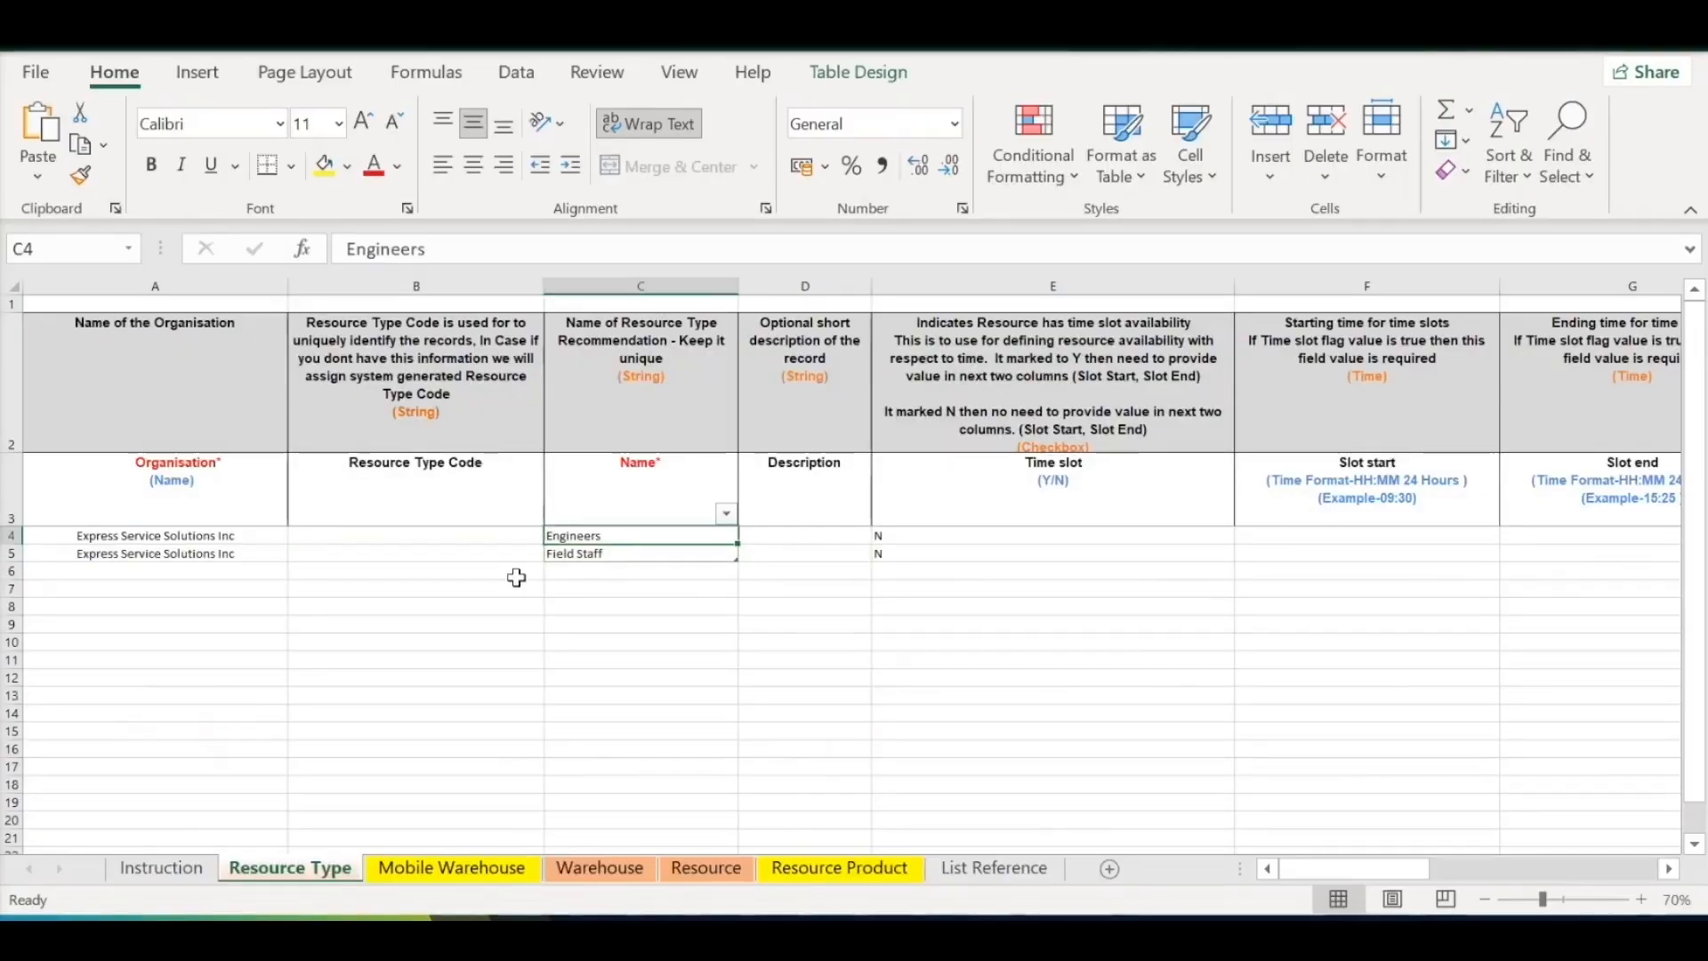
{"action": "key", "text": "Up"}
{"action": "key", "text": "Down"}
{"action": "key", "text": "Down"}
{"action": "key", "text": "Up"}
{"action": "key", "text": "Right"}
{"action": "key", "text": "Down"}
{"action": "key", "text": "Up"}
{"action": "key", "text": "Right"}
{"action": "key", "text": "Left"}
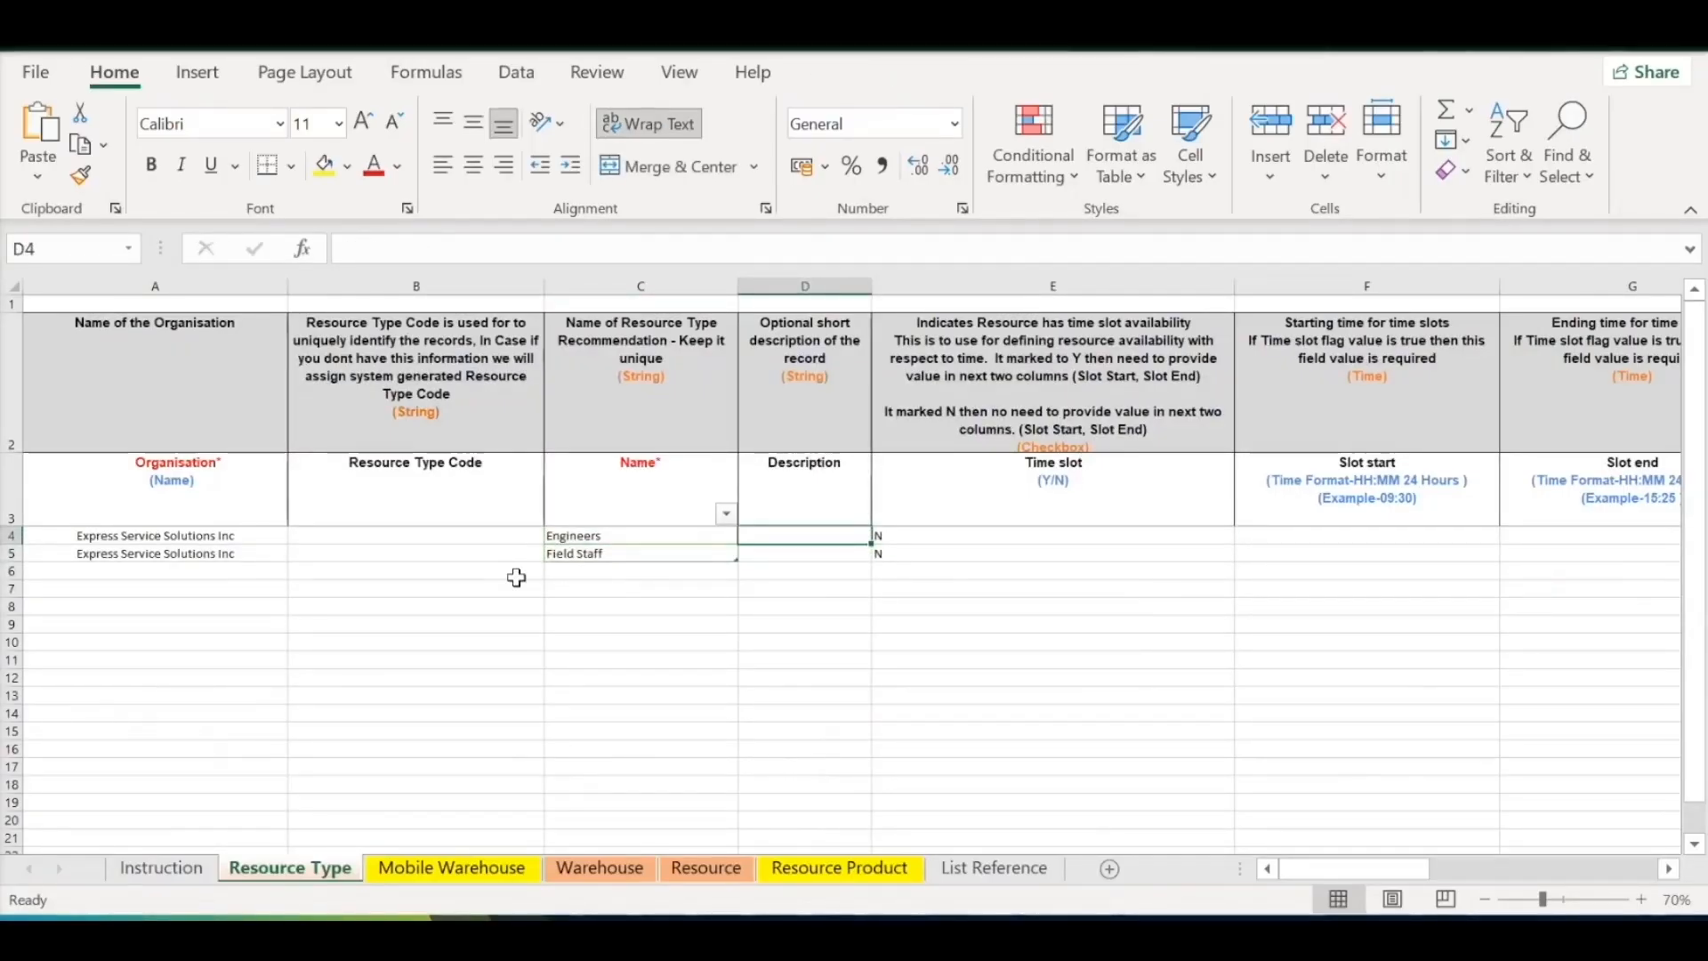
Set the time slot flag of the Engineers row to Y
{"action": "key", "text": "Right"}
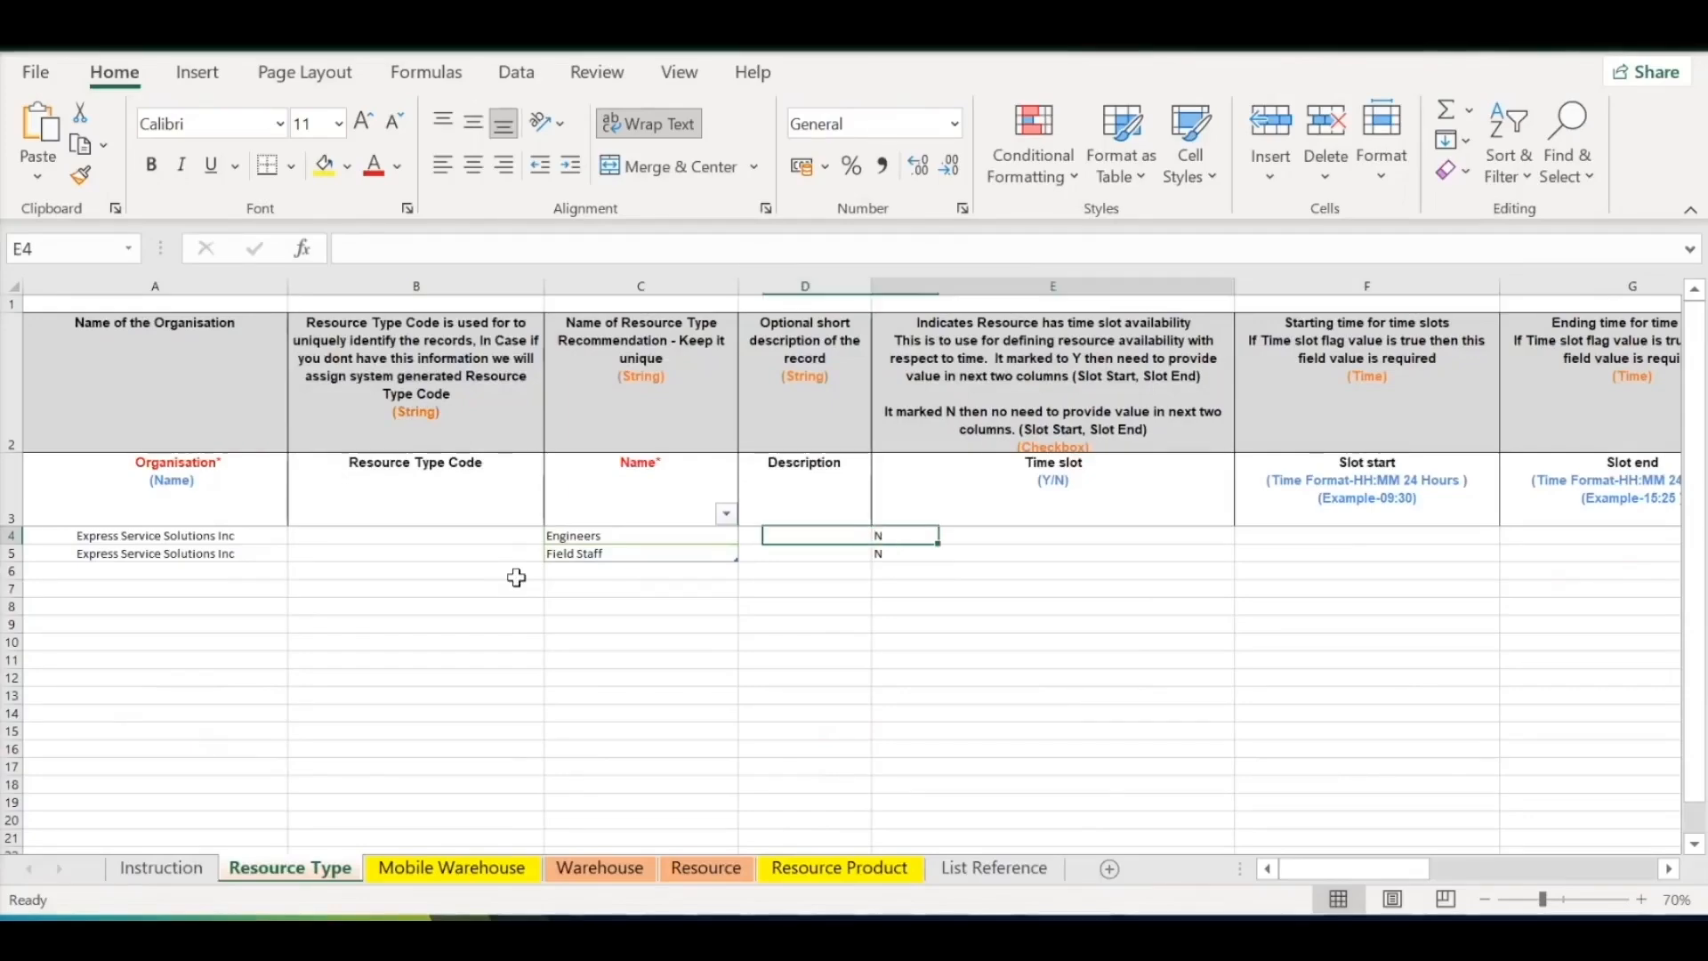
{"action": "key", "text": "Right"}
{"action": "key", "text": "Left"}
{"action": "key", "text": "Up"}
{"action": "key", "text": "Up"}
{"action": "key", "text": "Up"}
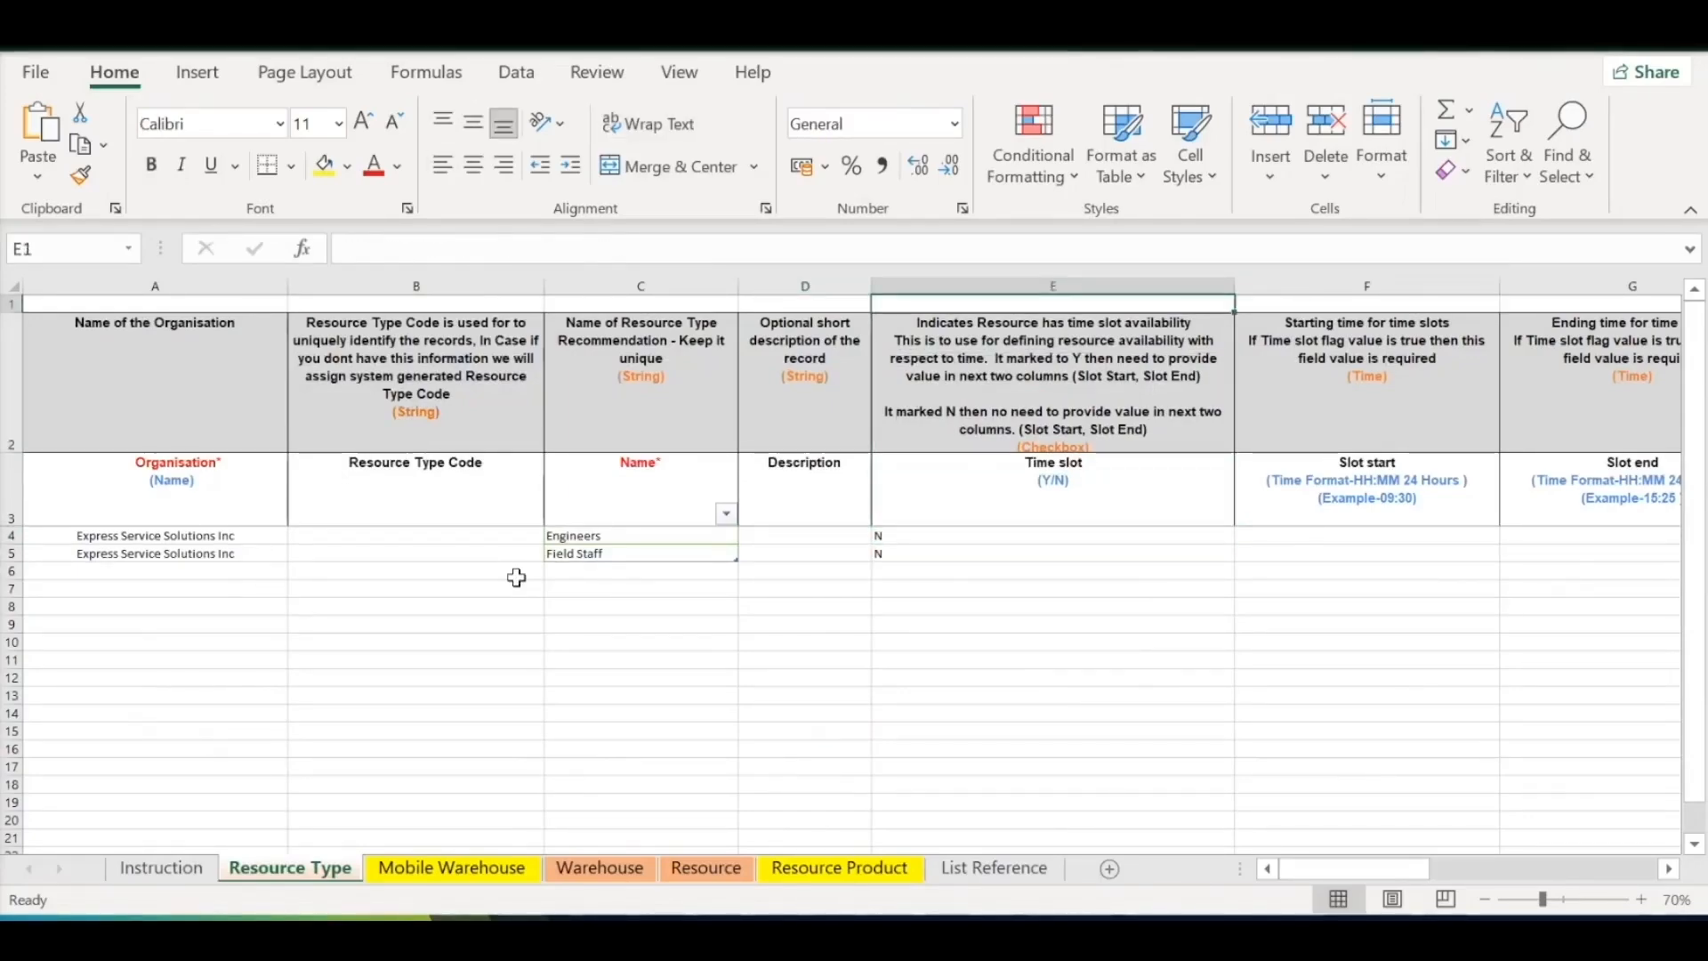
{"action": "key", "text": "Down"}
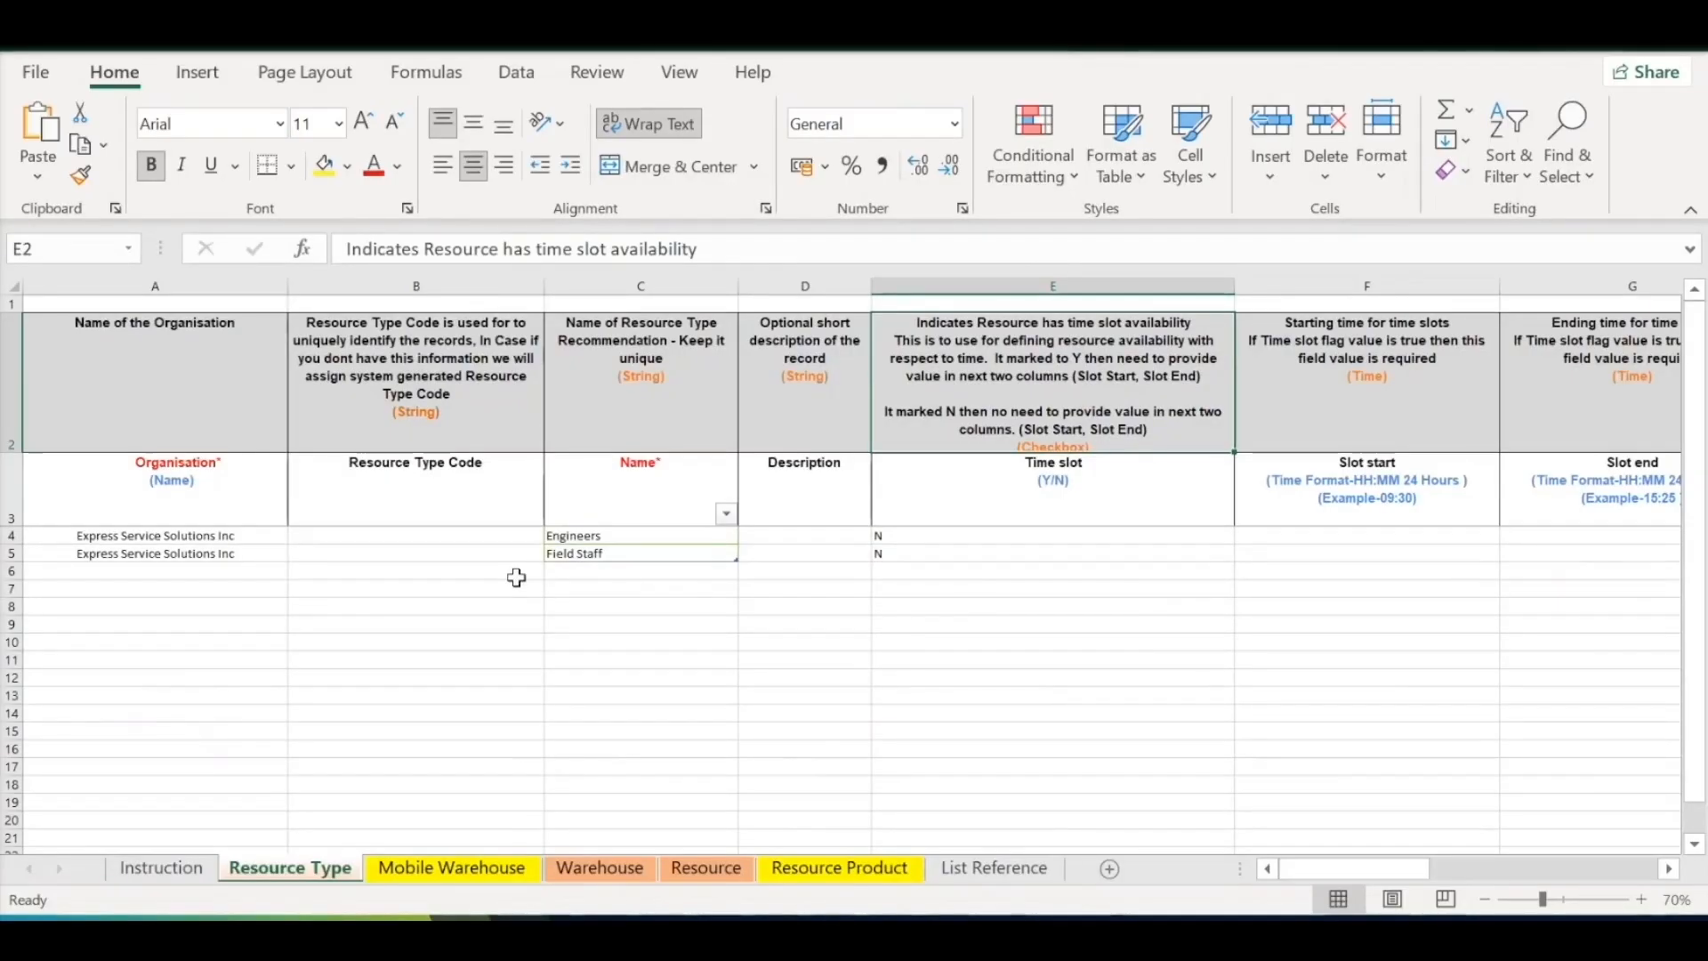
{"action": "key", "text": "Down"}
{"action": "key", "text": "Down"}
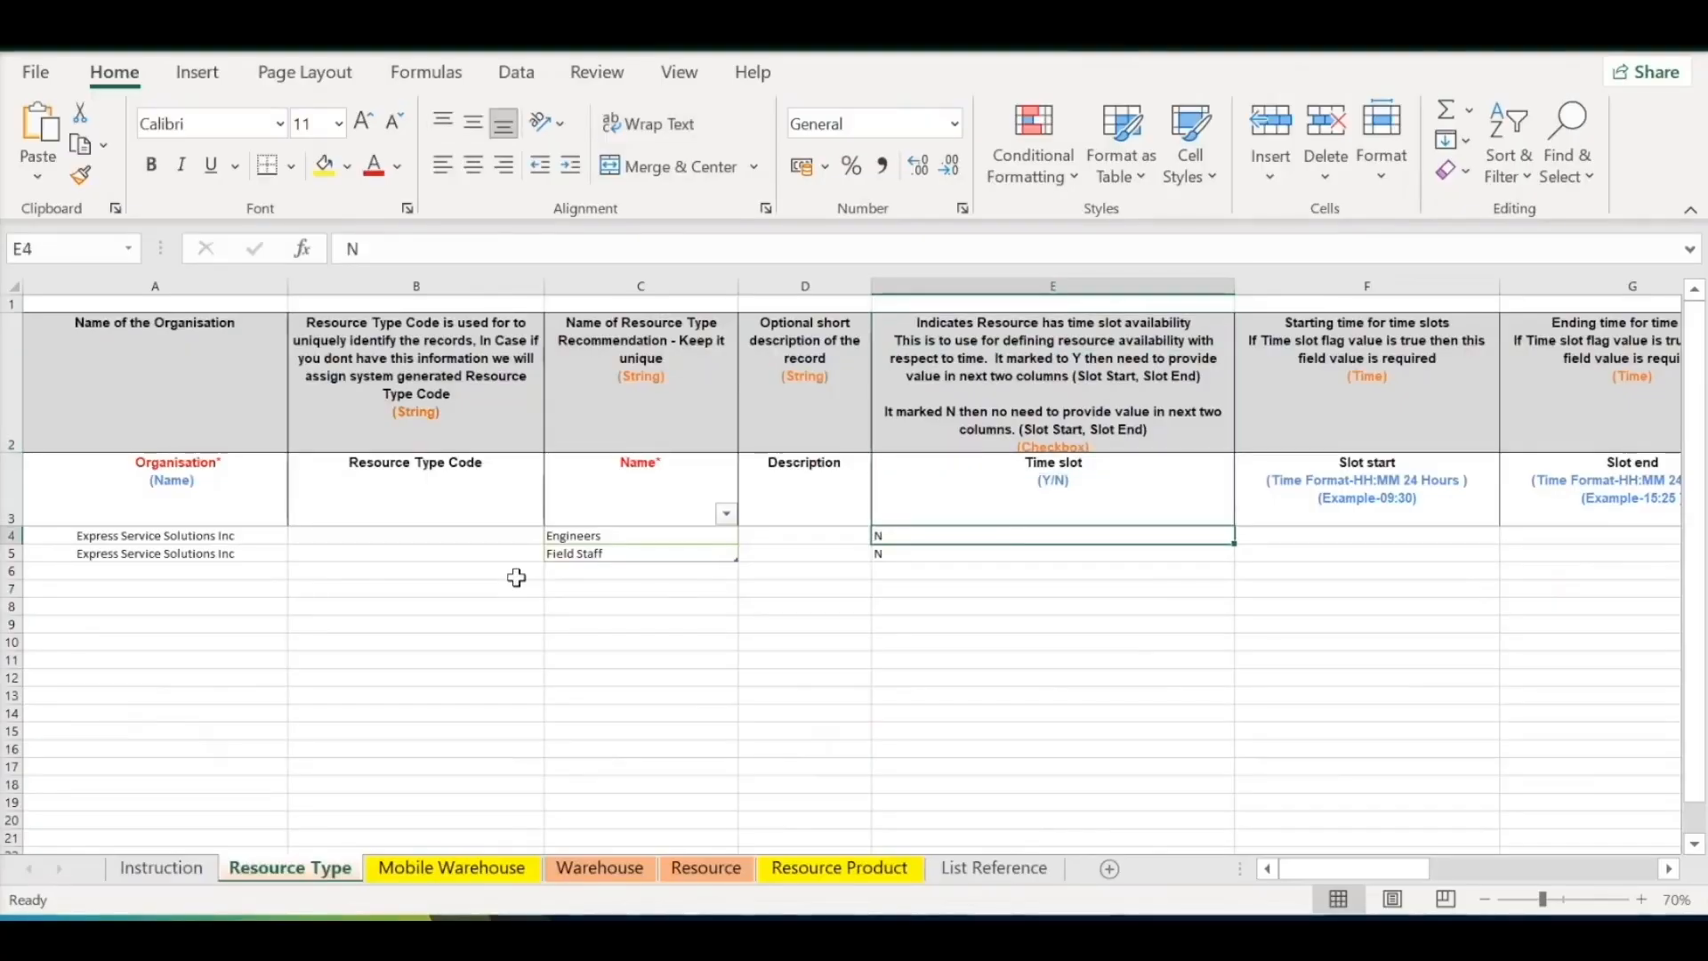
{"action": "type", "text": "Y"}
{"action": "key", "text": "Tab"}
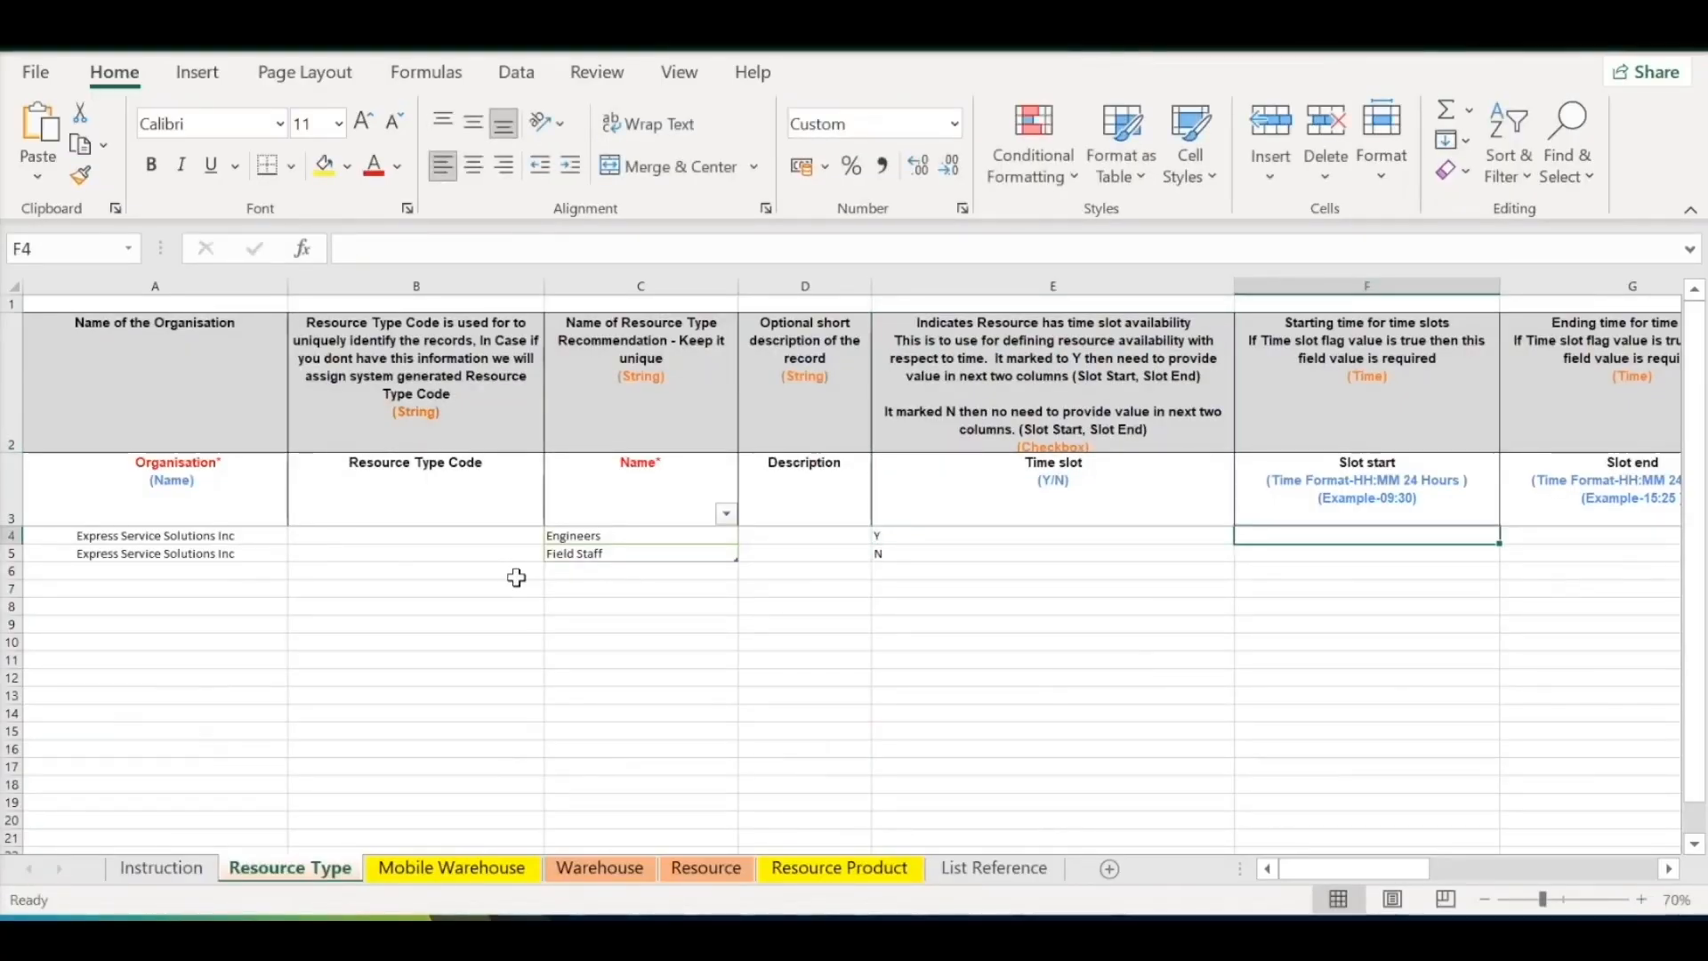
Enter 09:00 as the slot start and 18:00 as the slot end for Engineers
{"action": "scroll", "coordinate": [516, 578], "scroll_direction": "right", "scroll_amount": 1}
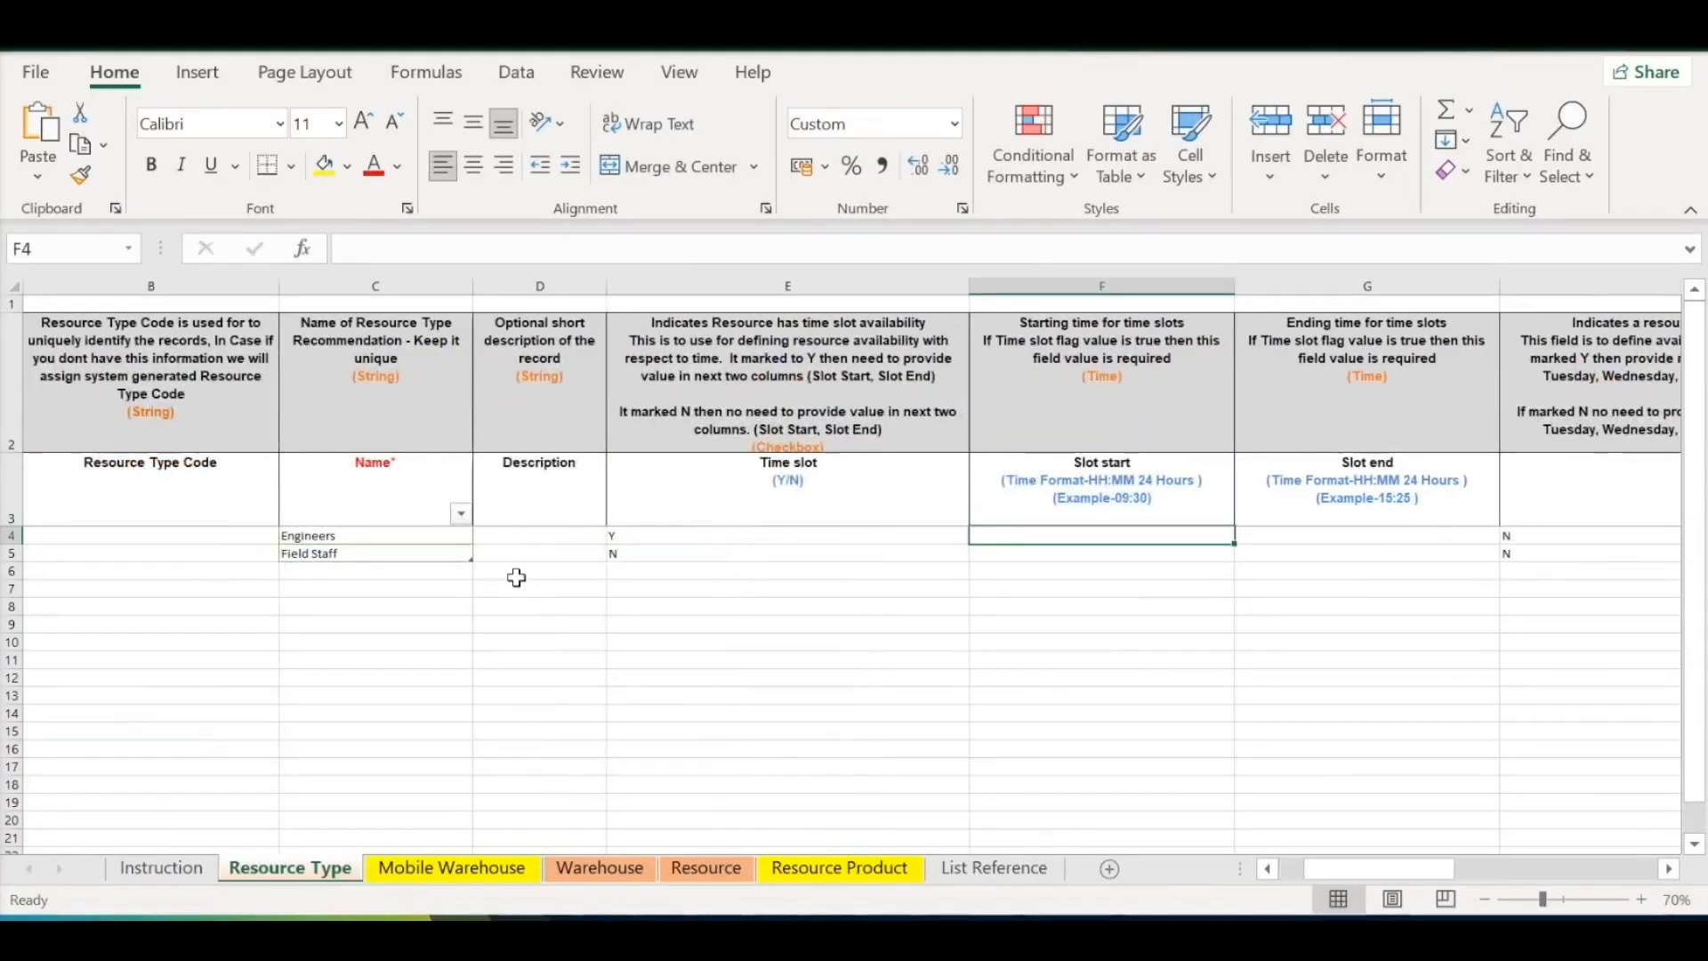
{"action": "type", "text": ")("}
{"action": "key", "text": "BackSpace"}
{"action": "key", "text": "BackSpace"}
{"action": "type", "text": "0"}
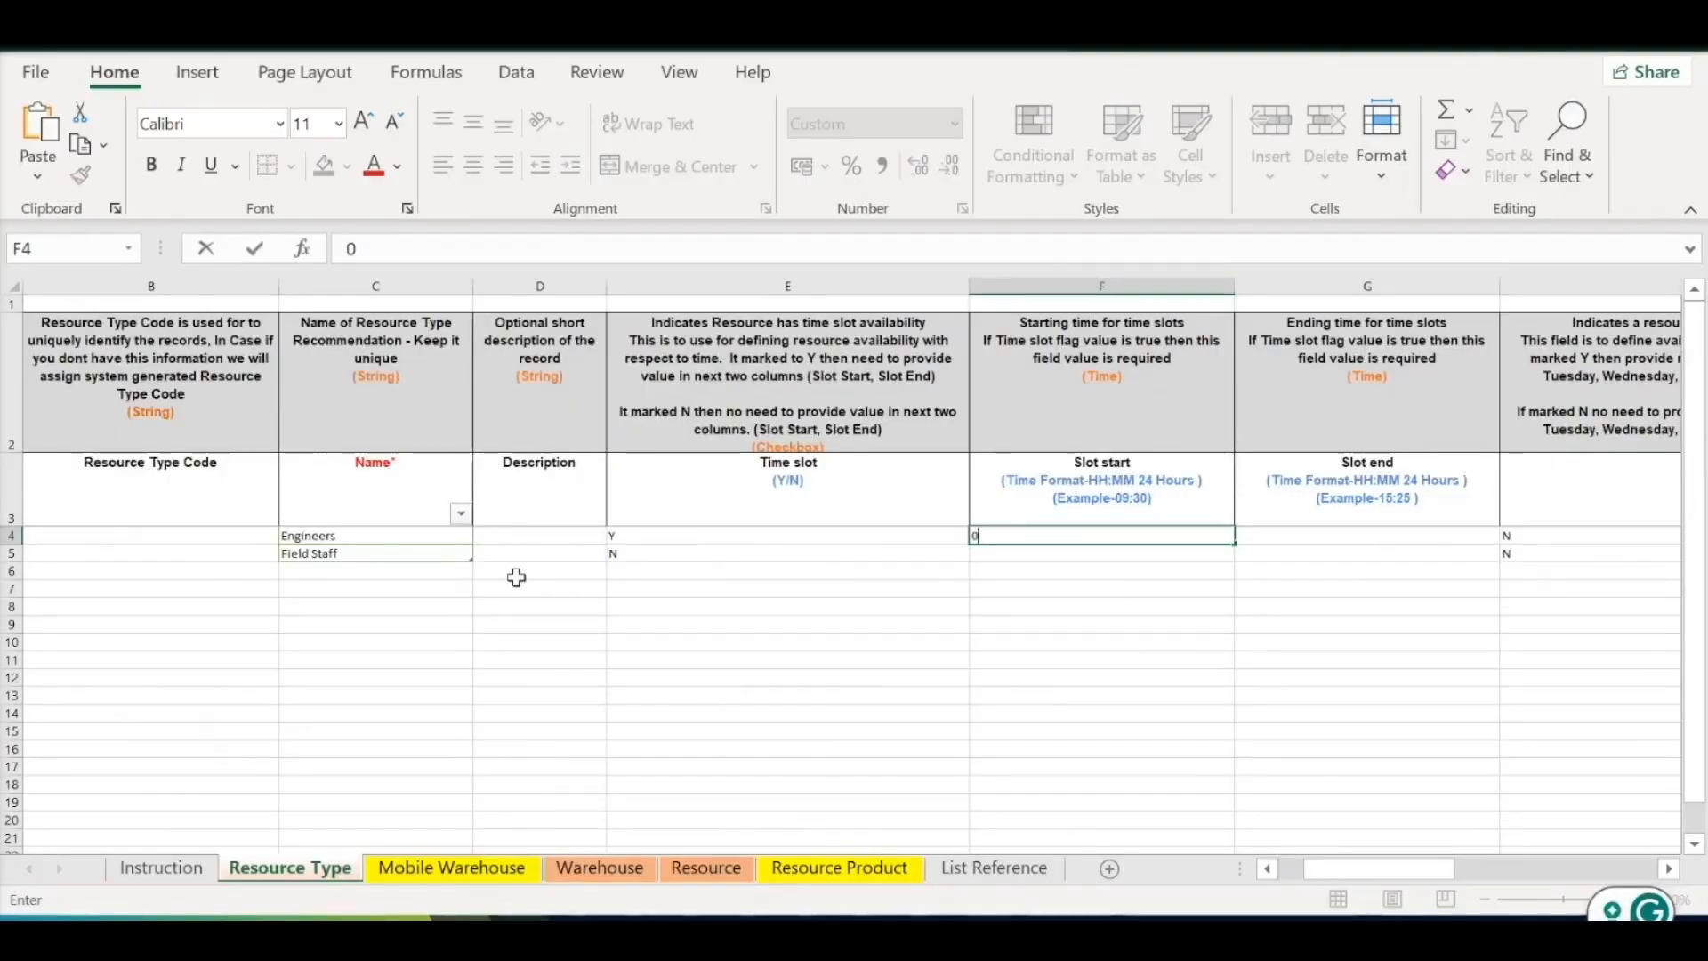
{"action": "type", "text": "9:00"}
{"action": "key", "text": "Tab"}
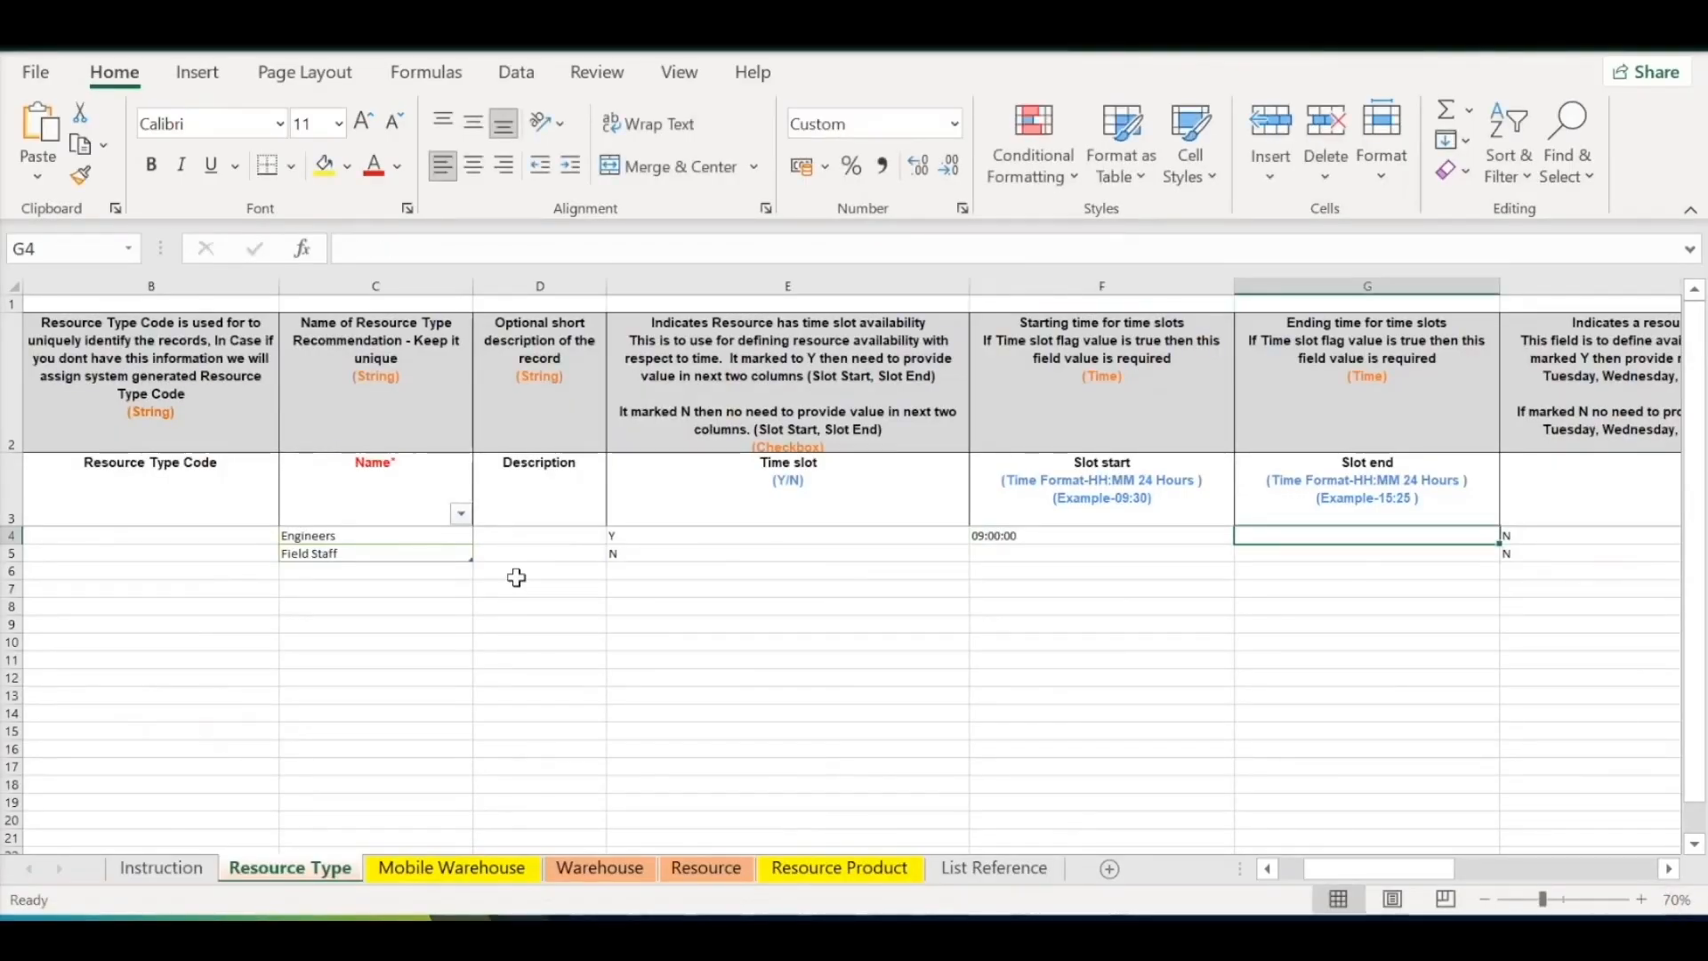
{"action": "type", "text": "18:00"}
{"action": "key", "text": "shift+Tab"}
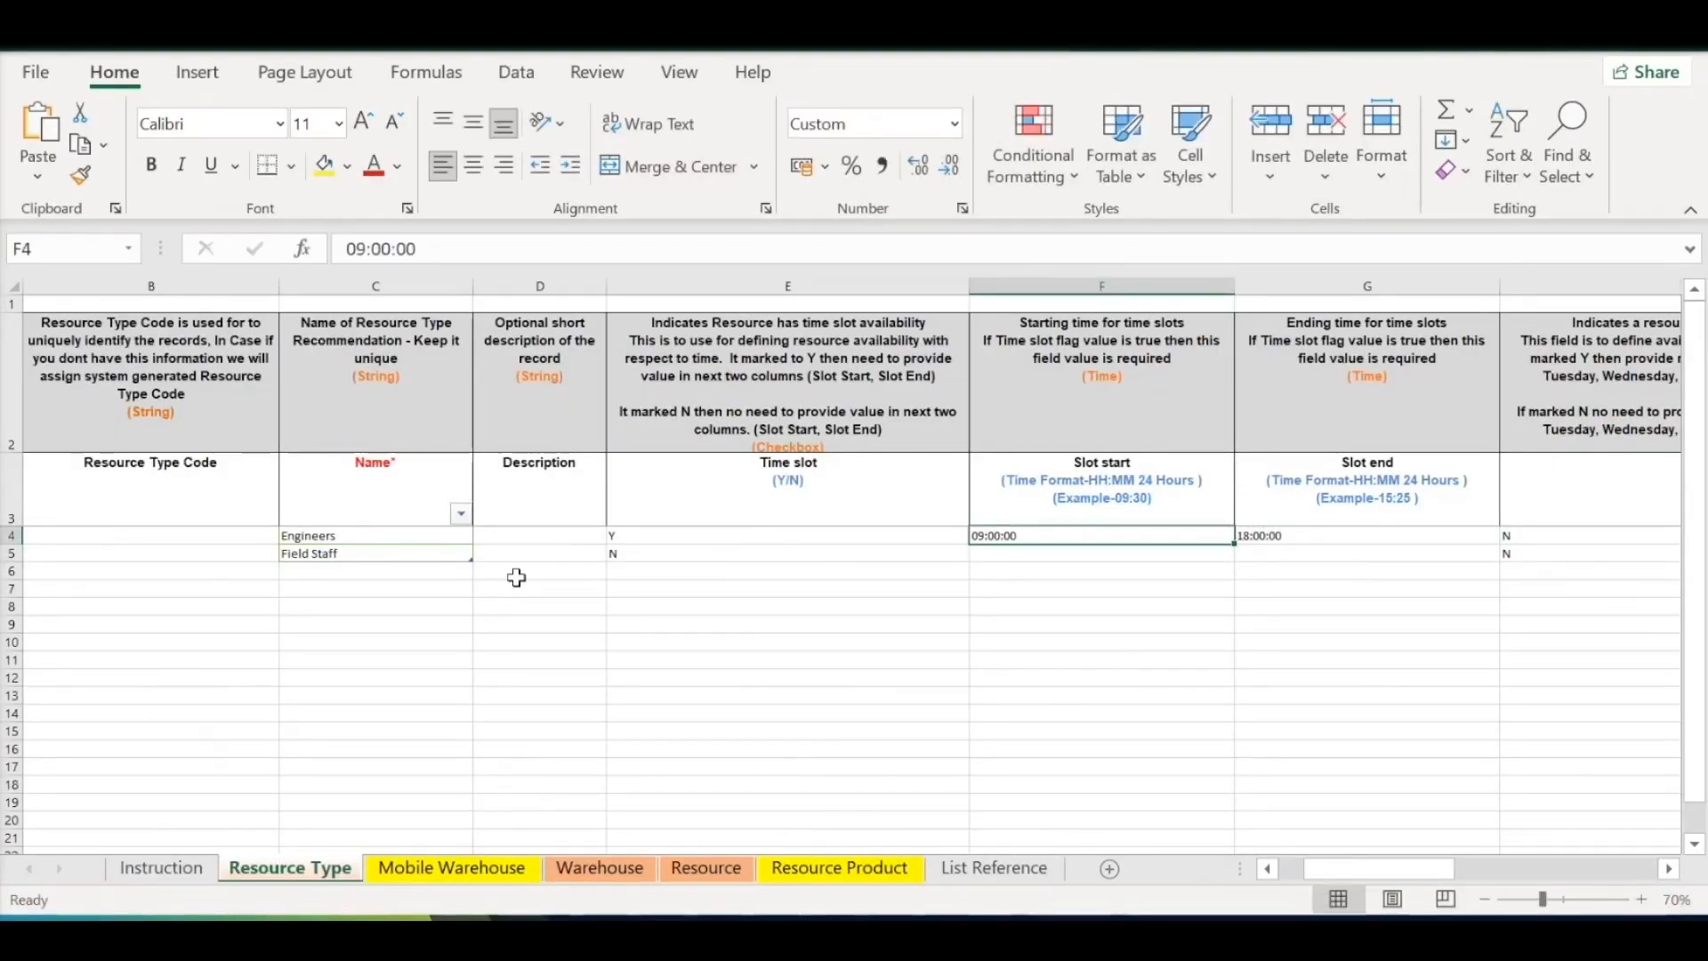
Set the Engineers time slot flag back to N and clear its slot start and slot end times
{"action": "key", "text": "Left"}
{"action": "key", "text": "shift+Right"}
{"action": "key", "text": "shift+Right"}
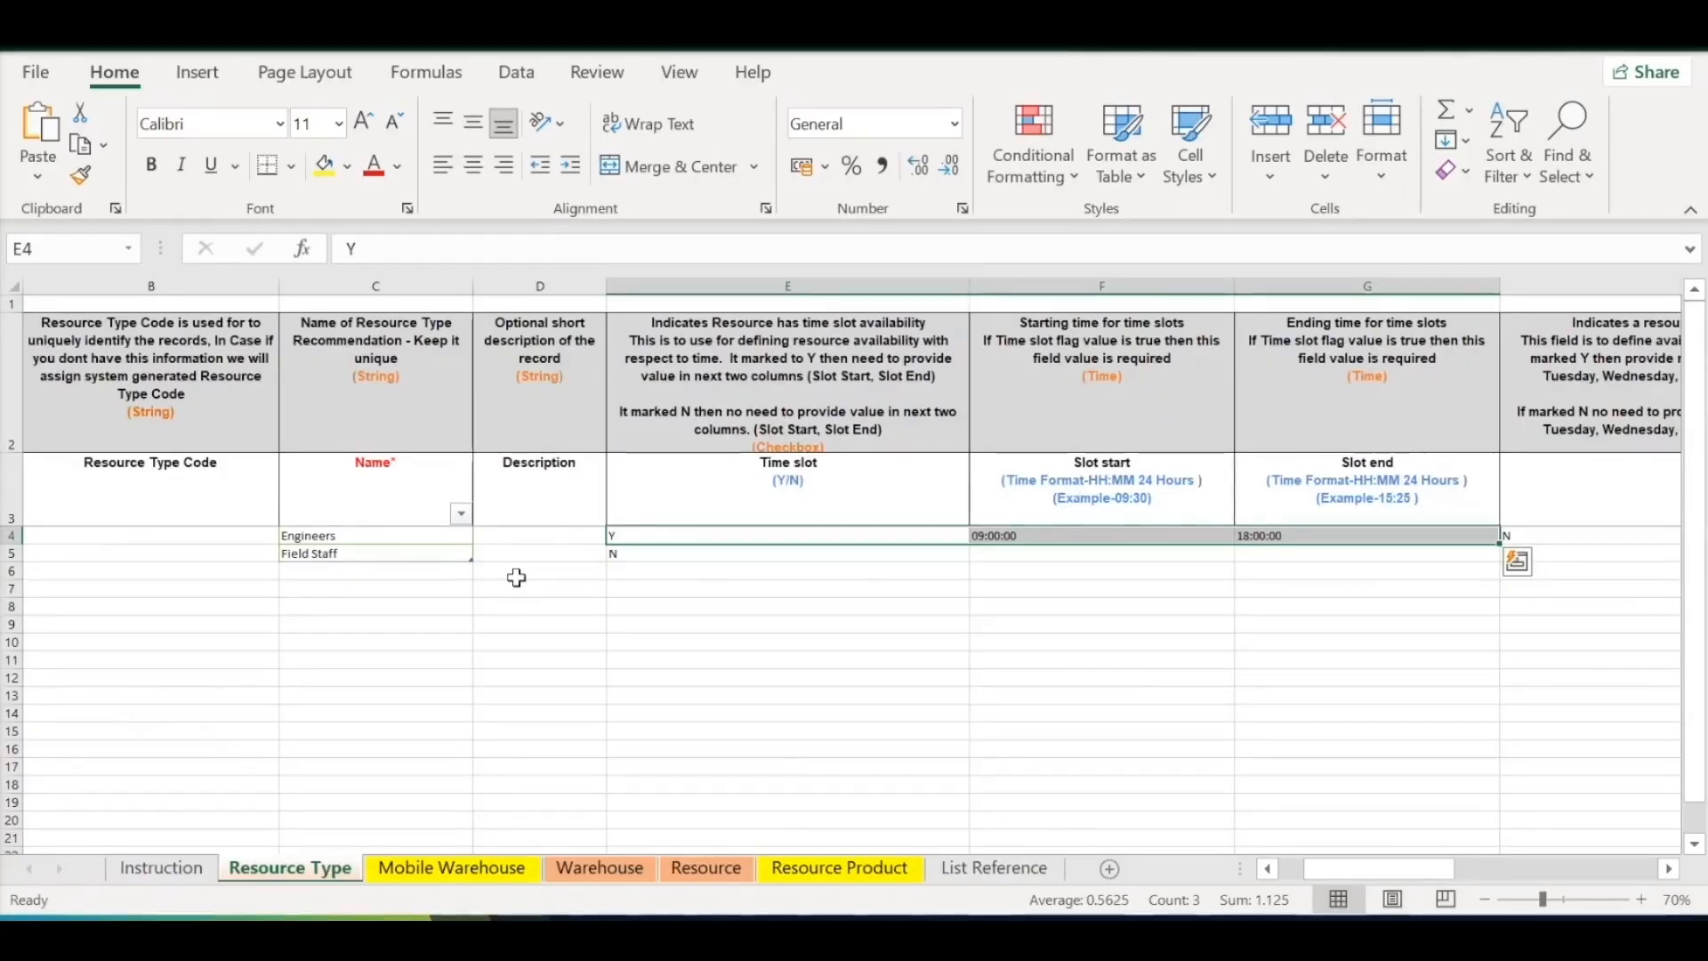
{"action": "key", "text": "Right"}
{"action": "key", "text": "Left"}
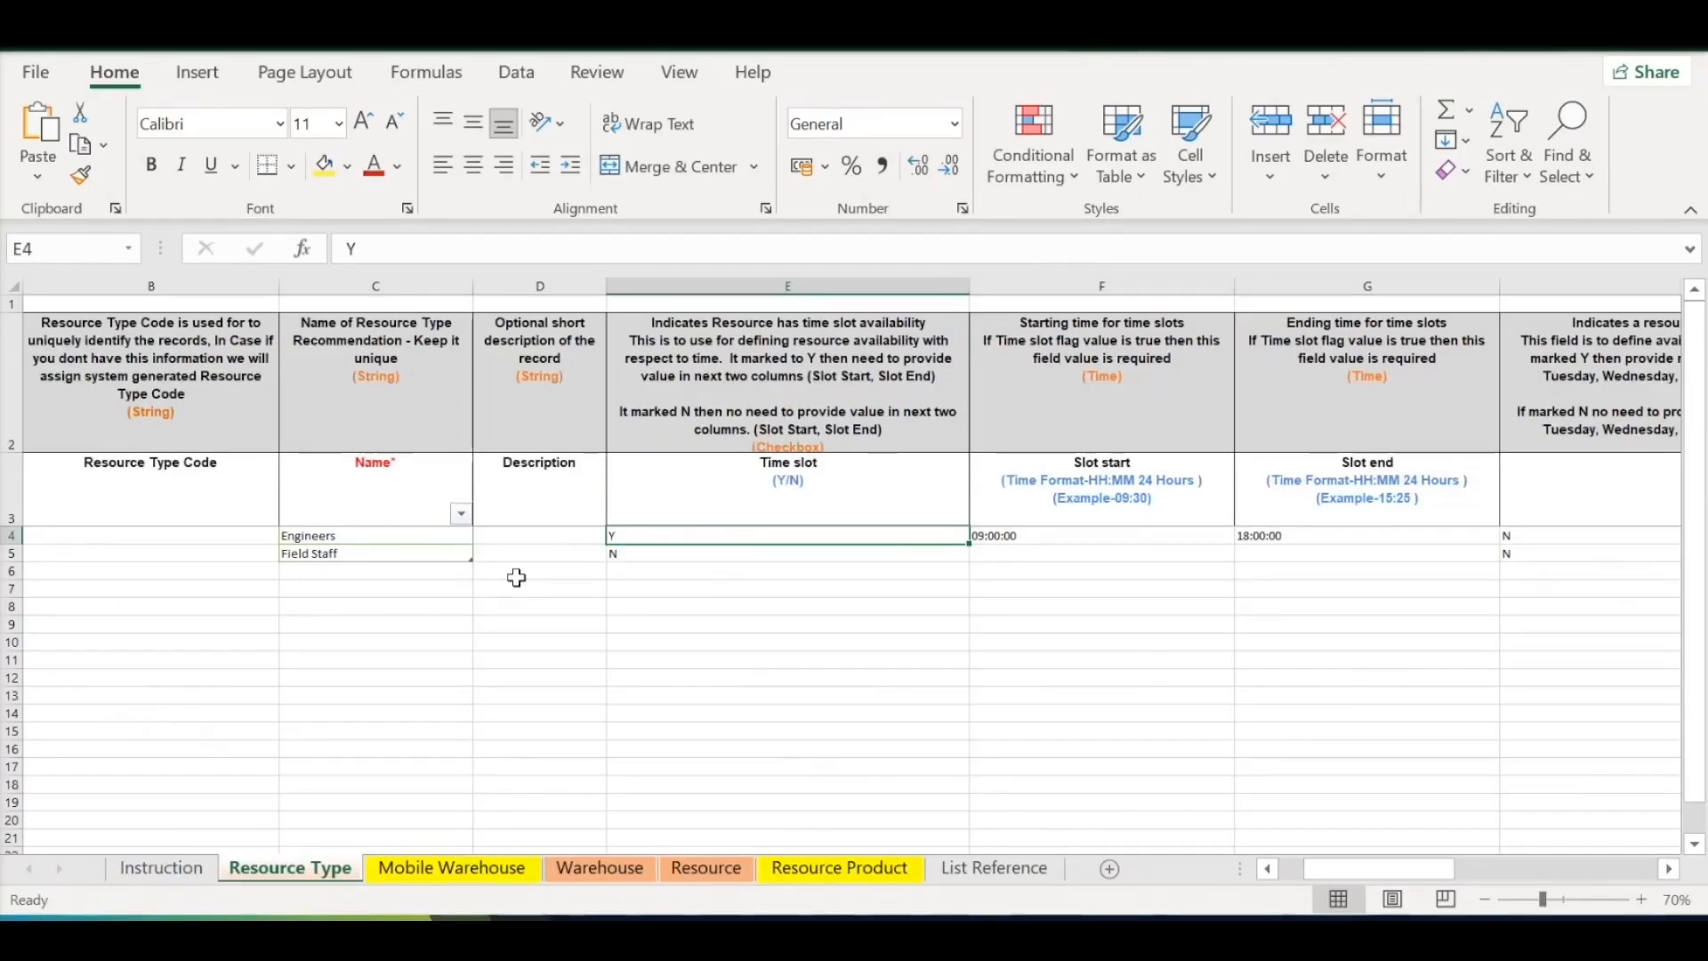
{"action": "type", "text": "N"}
{"action": "key", "text": "Tab"}
{"action": "key", "text": "shift+Right"}
{"action": "key", "text": "Delete"}
Examine the day slot column and the neighbouring slot and weekday columns in the Engineers row
{"action": "key", "text": "Right"}
{"action": "key", "text": "Left"}
{"action": "key", "text": "Down"}
{"action": "key", "text": "Up"}
{"action": "key", "text": "Right"}
{"action": "key", "text": "Right"}
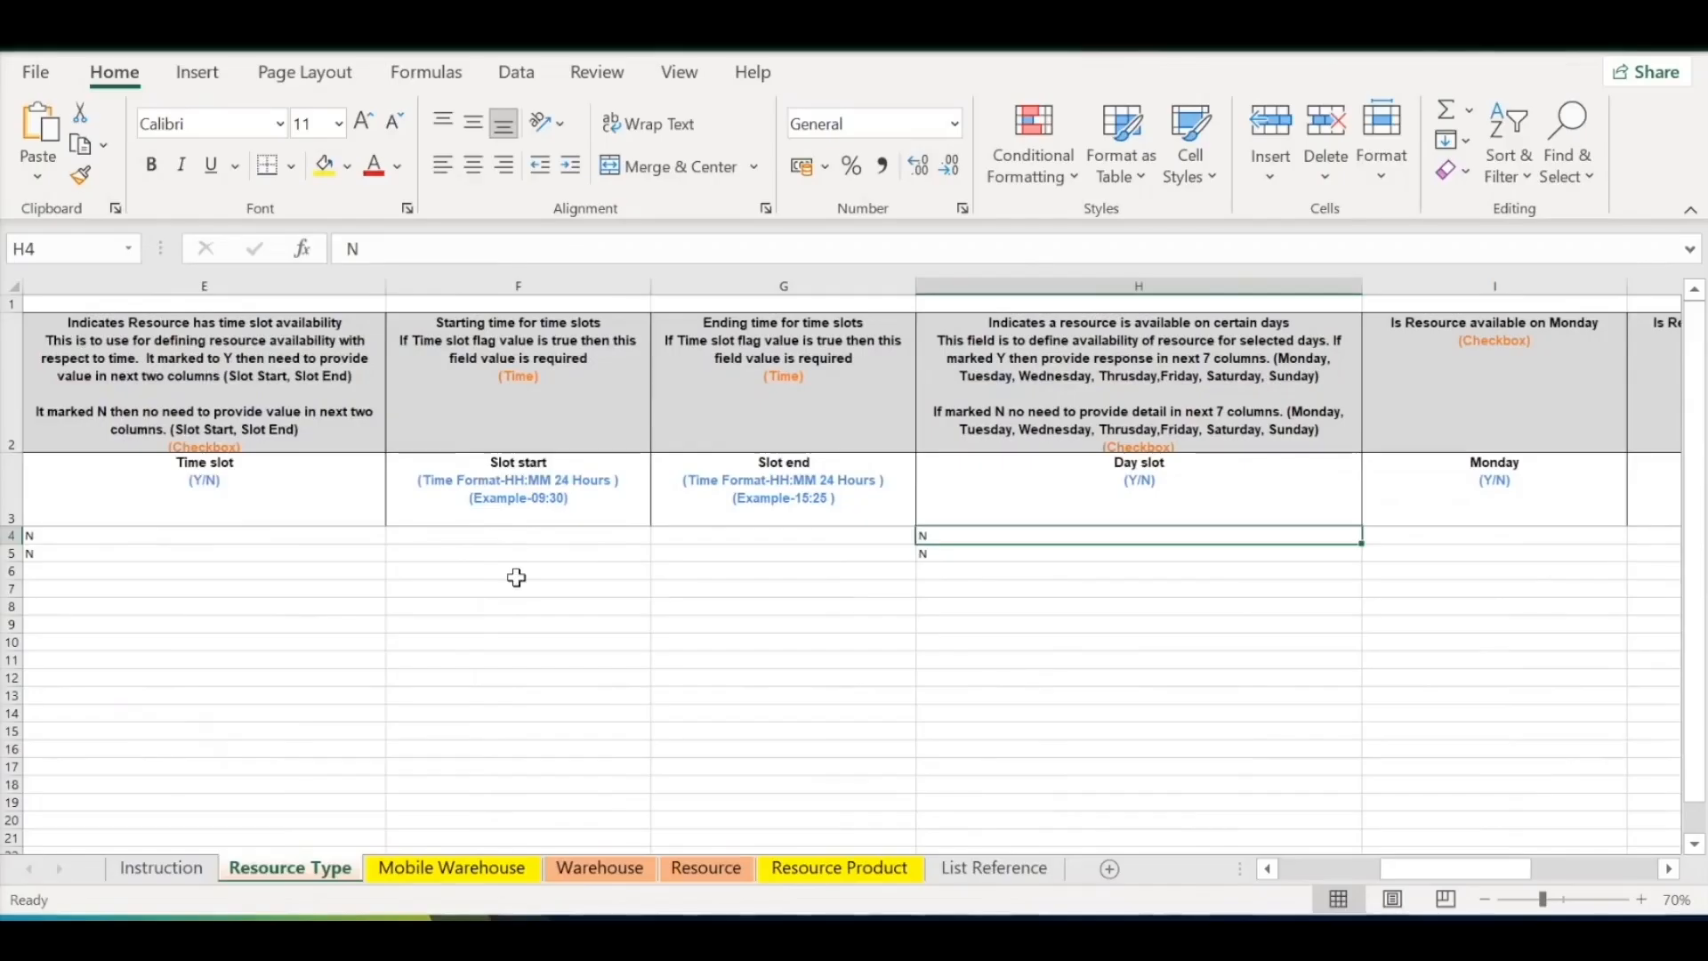
{"action": "key", "text": "Left"}
{"action": "key", "text": "Right"}
{"action": "key", "text": "Right"}
{"action": "key", "text": "Right"}
{"action": "key", "text": "Left"}
{"action": "key", "text": "Left"}
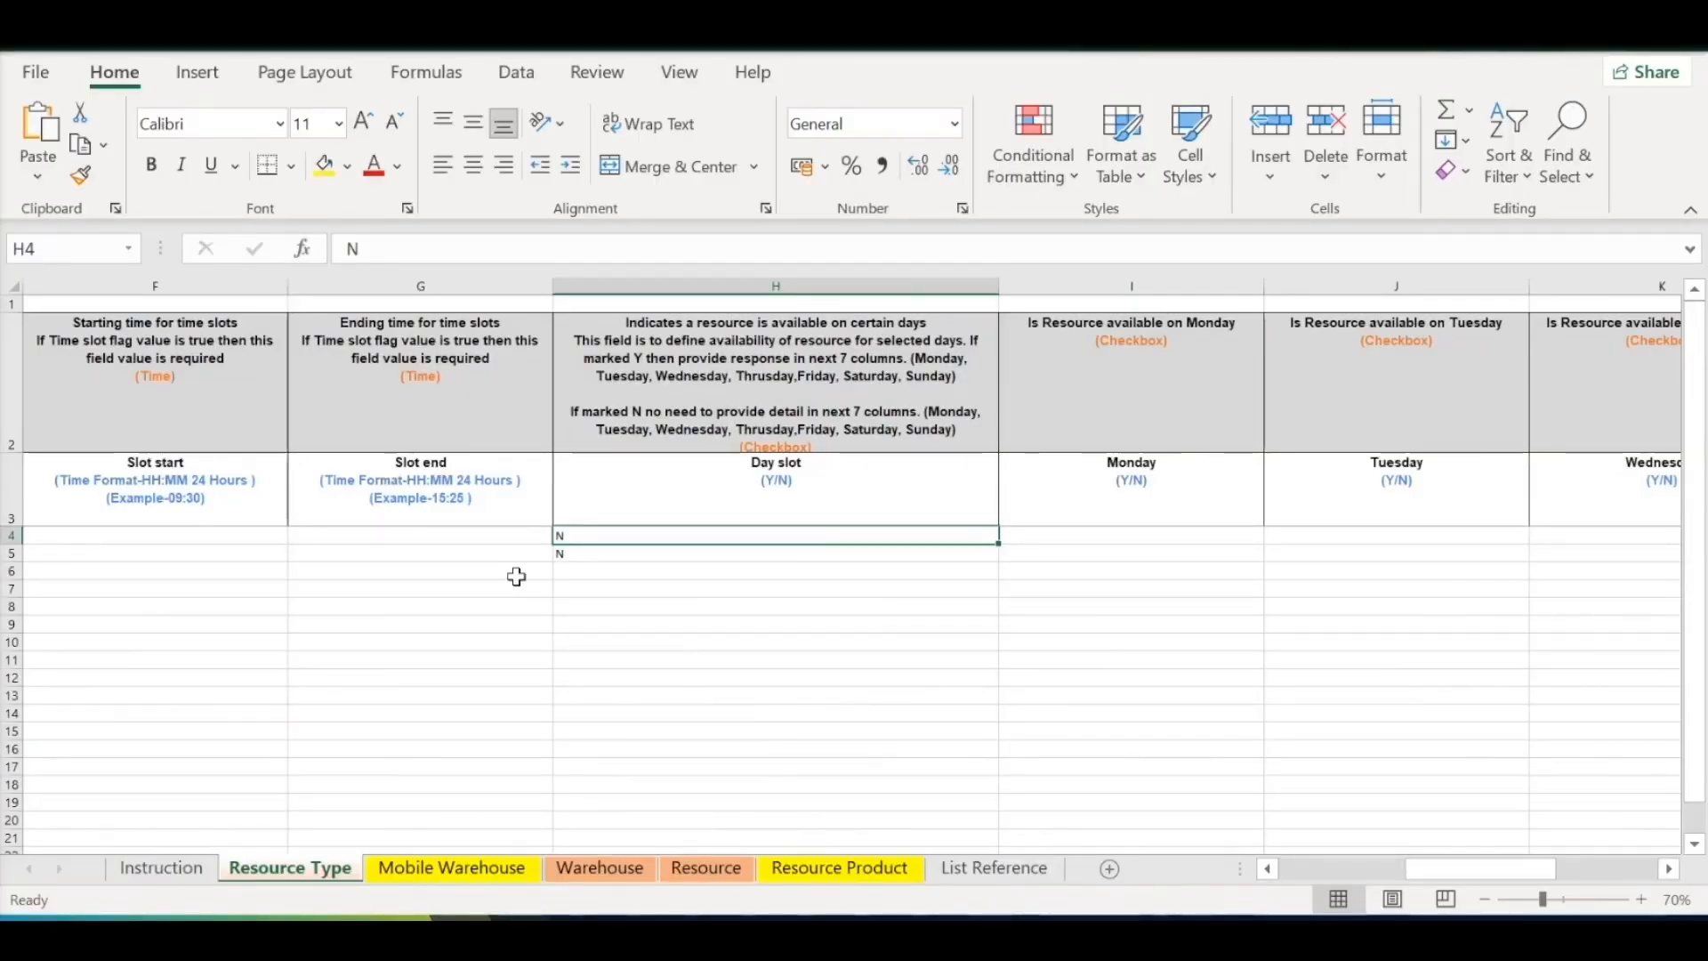
Set the day slot flag of the Engineers row to Y and look through its weekday columns
{"action": "key", "text": "F2"}
{"action": "key", "text": "BackSpace"}
{"action": "type", "text": "Y"}
{"action": "key", "text": "Tab"}
{"action": "key", "text": "Tab"}
{"action": "scroll", "coordinate": [516, 577], "scroll_direction": "right", "scroll_amount": 1}
{"action": "key", "text": "Tab"}
{"action": "key", "text": "Tab"}
{"action": "key", "text": "Left"}
{"action": "key", "text": "Left"}
{"action": "key", "text": "Left"}
{"action": "key", "text": "Left"}
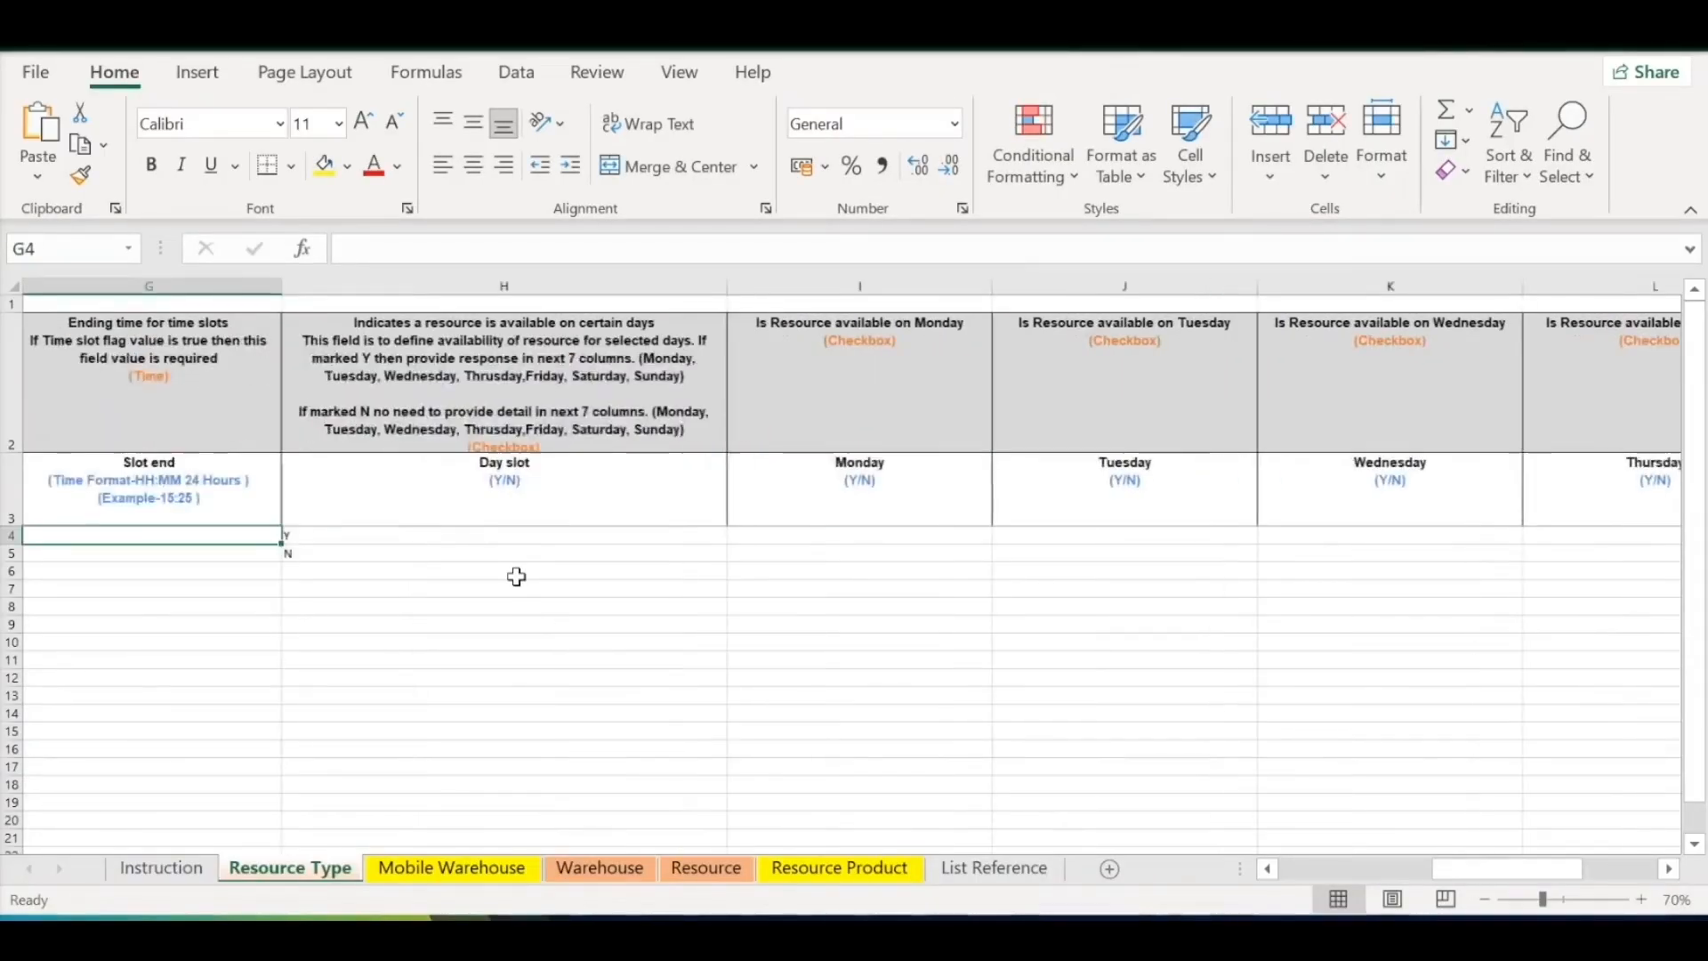
Mark Engineers as available (Y) on Monday, Tuesday and Wednesday
{"action": "key", "text": "Right"}
{"action": "type", "text": "Y"}
{"action": "key", "text": "Tab"}
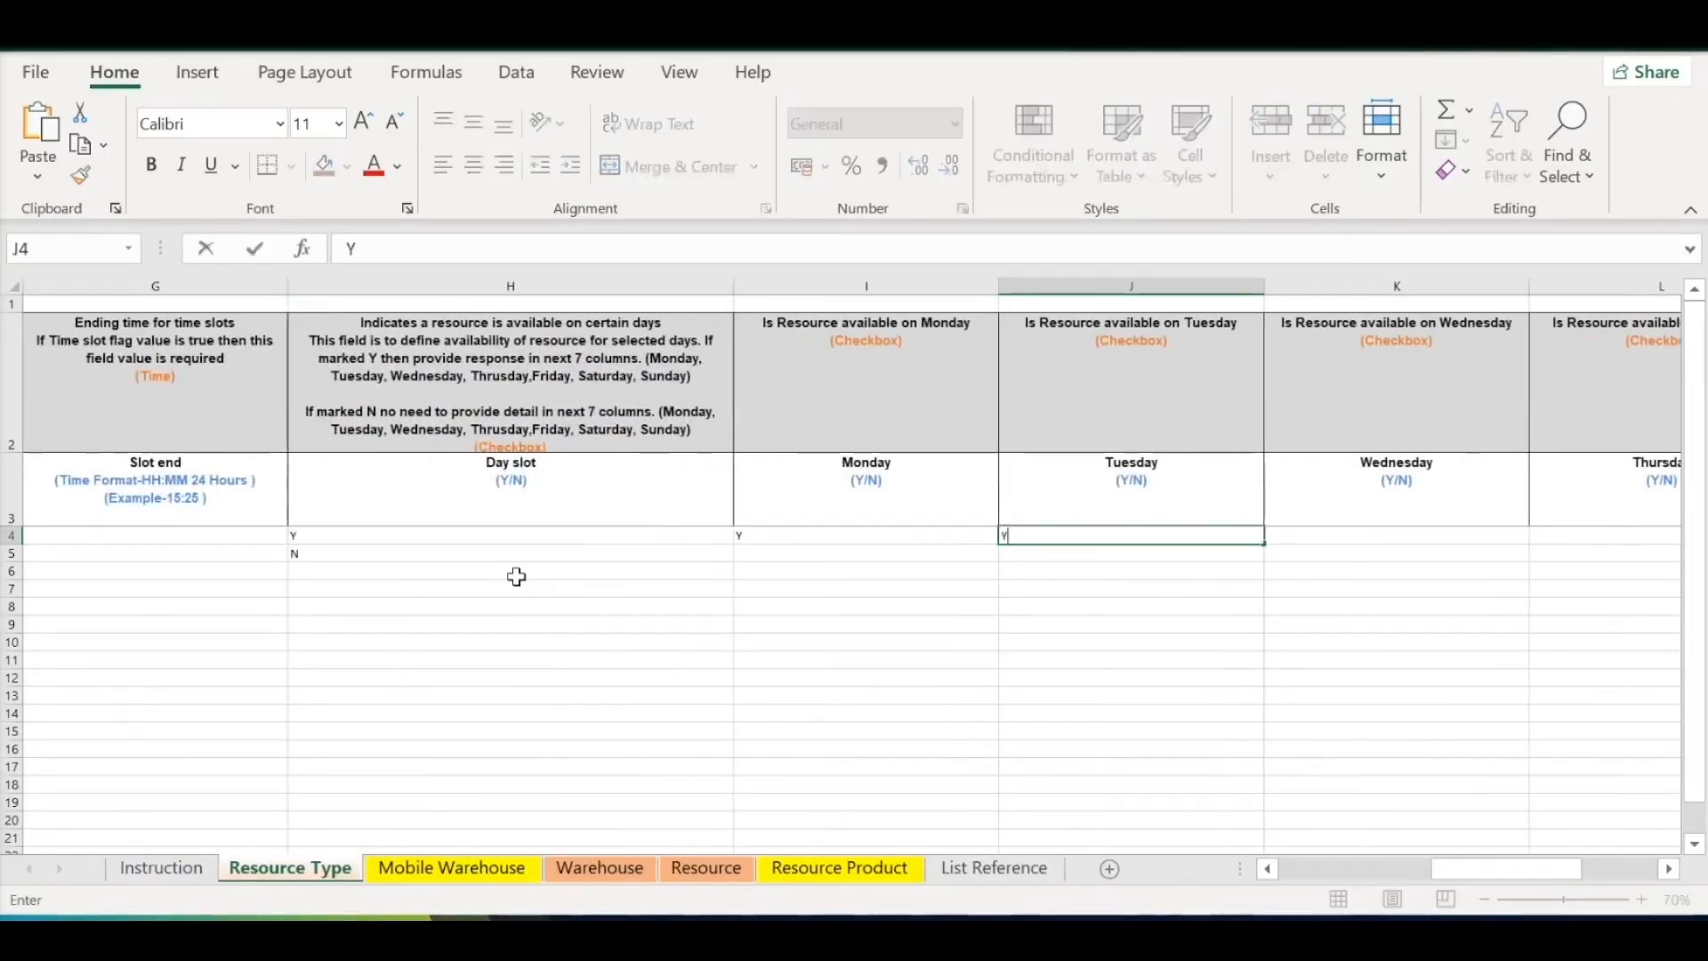
{"action": "type", "text": "Y"}
{"action": "key", "text": "Tab"}
{"action": "type", "text": "Y"}
{"action": "key", "text": "ctrl+Return"}
{"action": "key", "text": "Tab"}
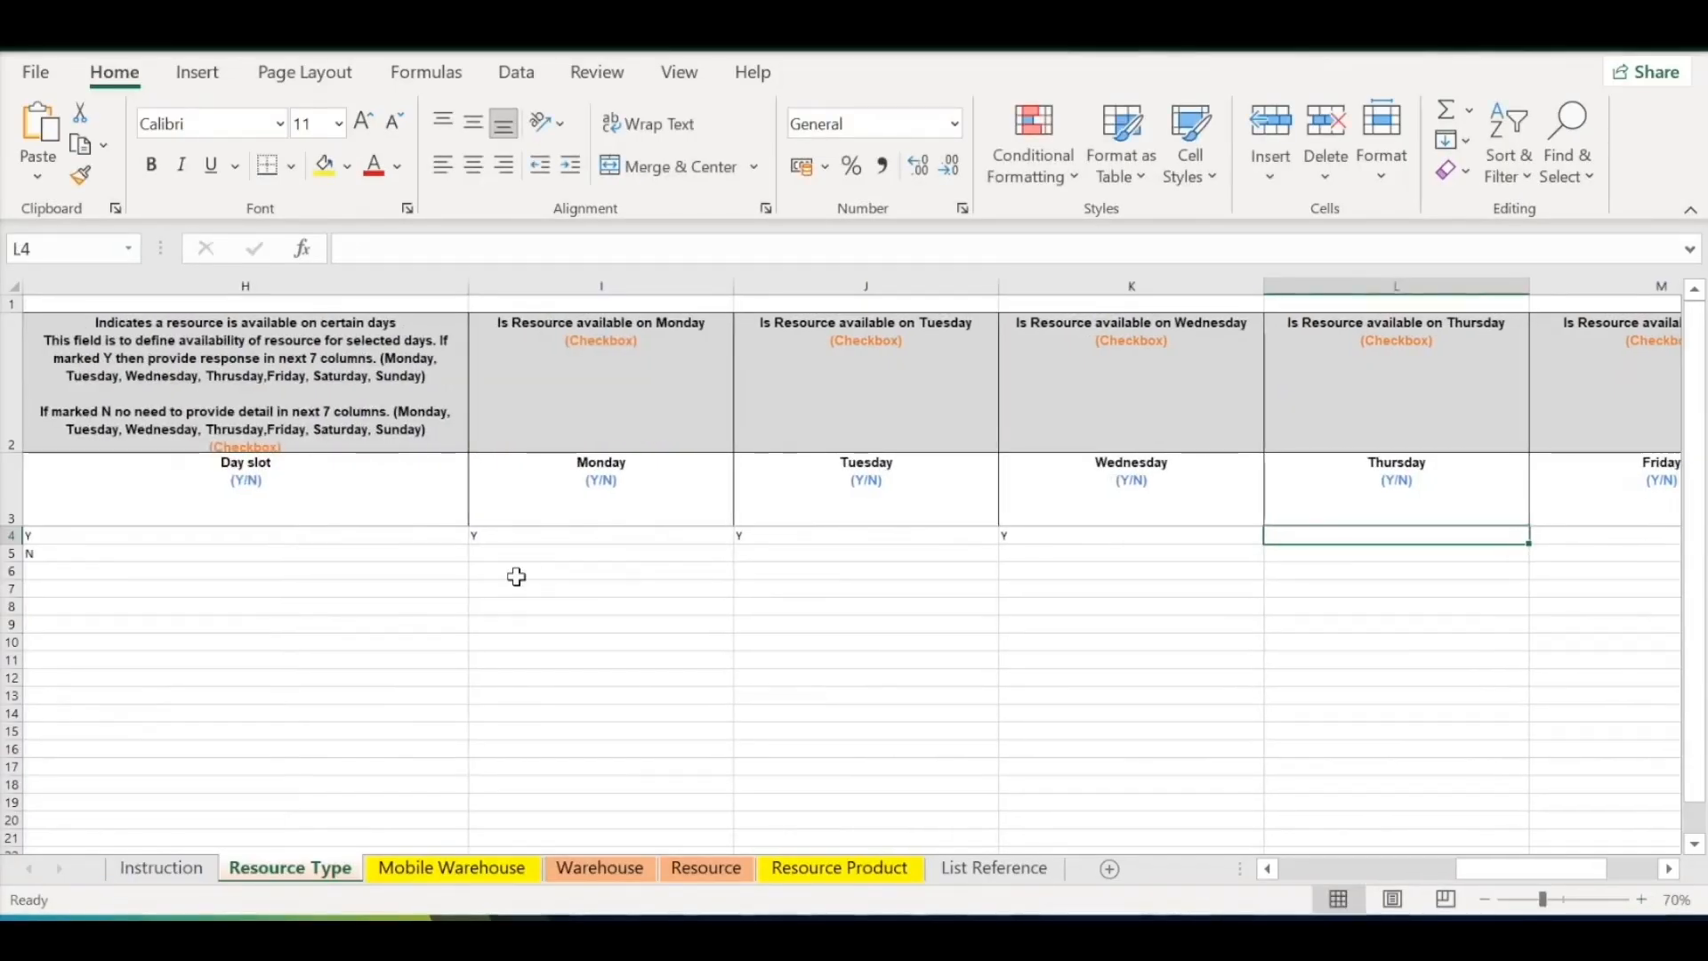
Enter N for Thursday and Friday and Y for Saturday and Sunday in the Engineers row
{"action": "type", "text": "N"}
{"action": "key", "text": "Tab"}
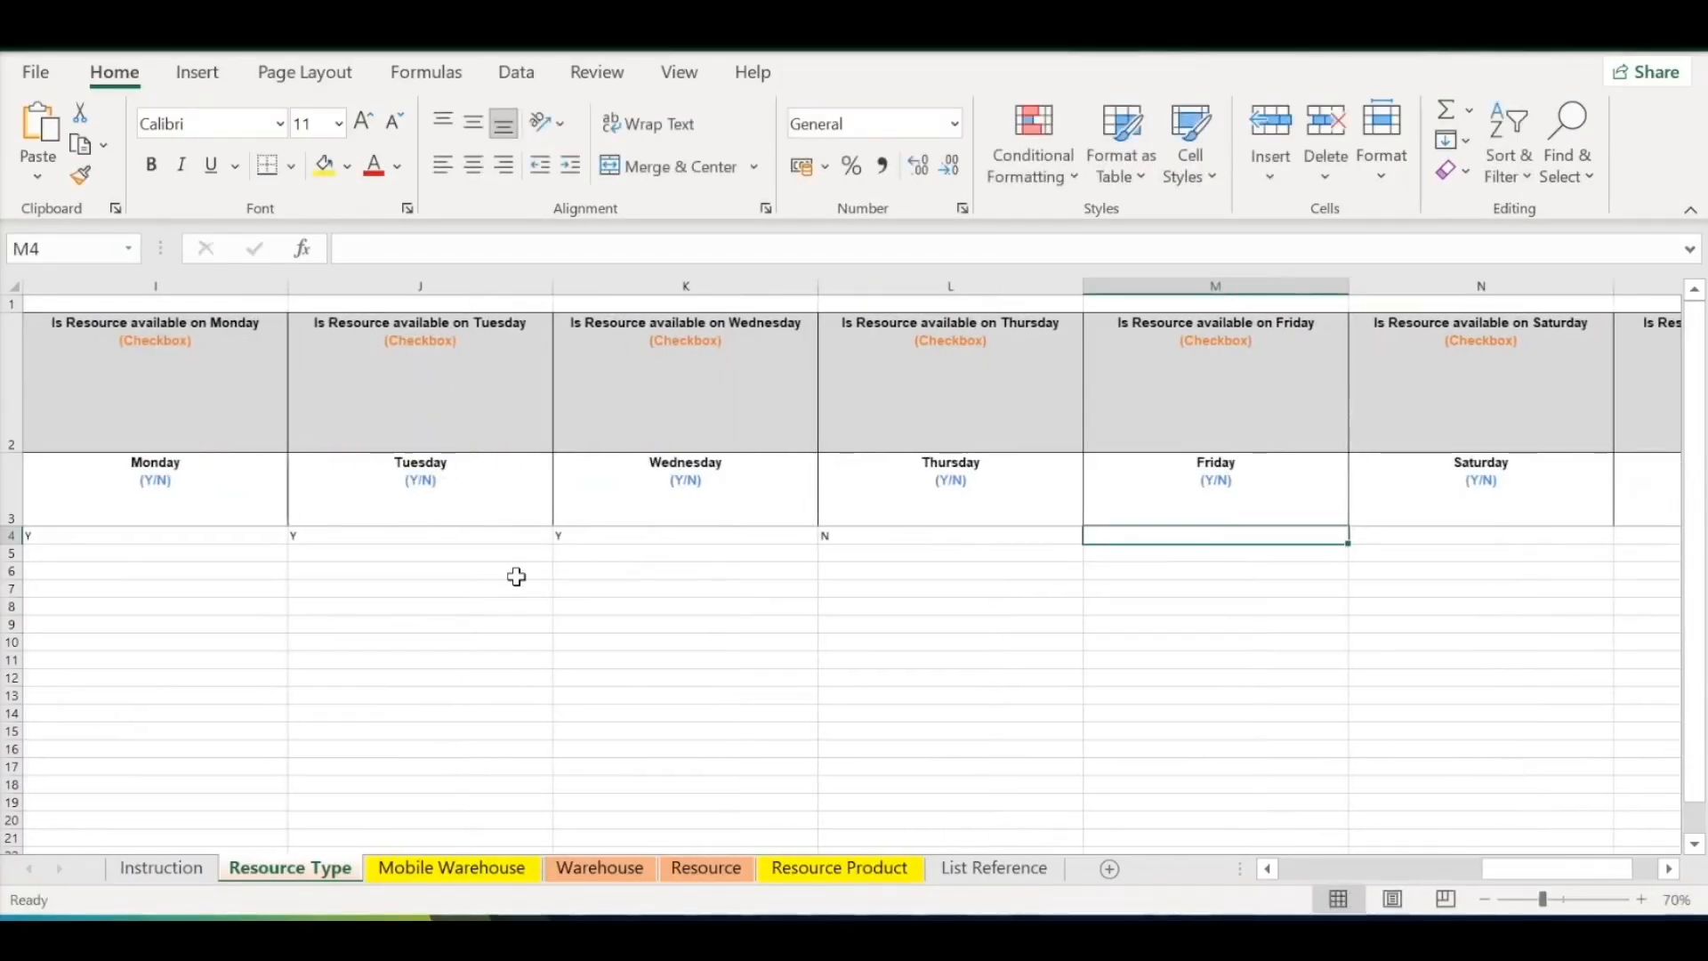
{"action": "type", "text": "N"}
{"action": "key", "text": "Tab"}
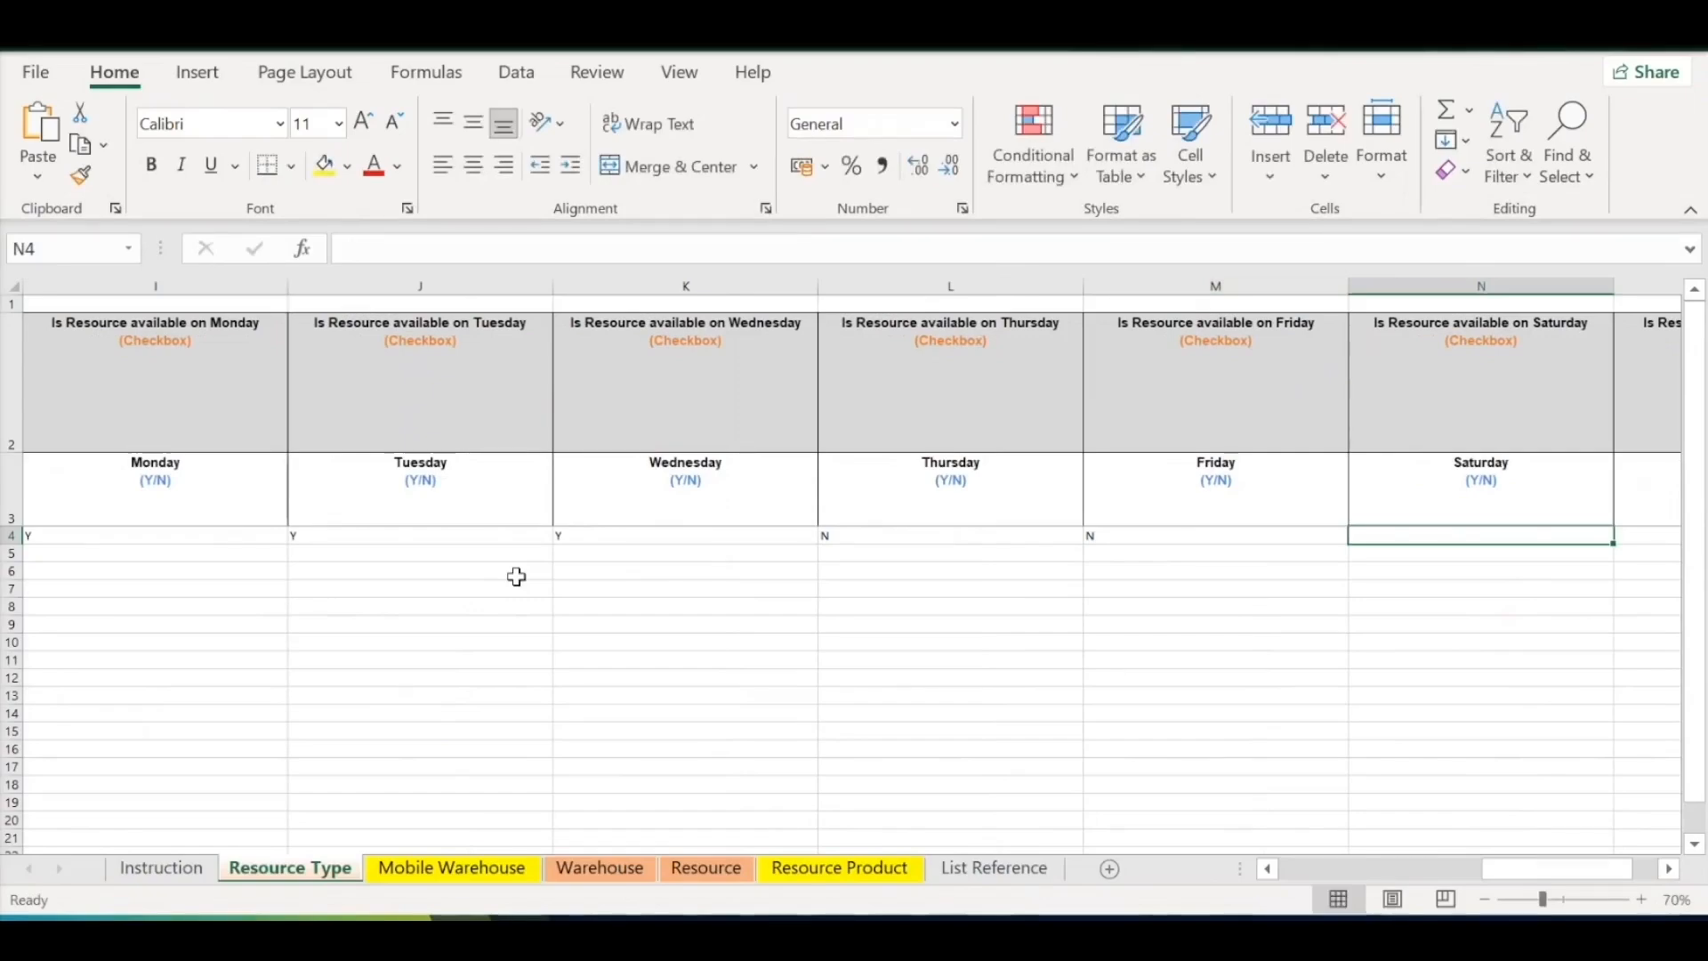
{"action": "type", "text": "Y"}
{"action": "key", "text": "Tab"}
{"action": "type", "text": "Y"}
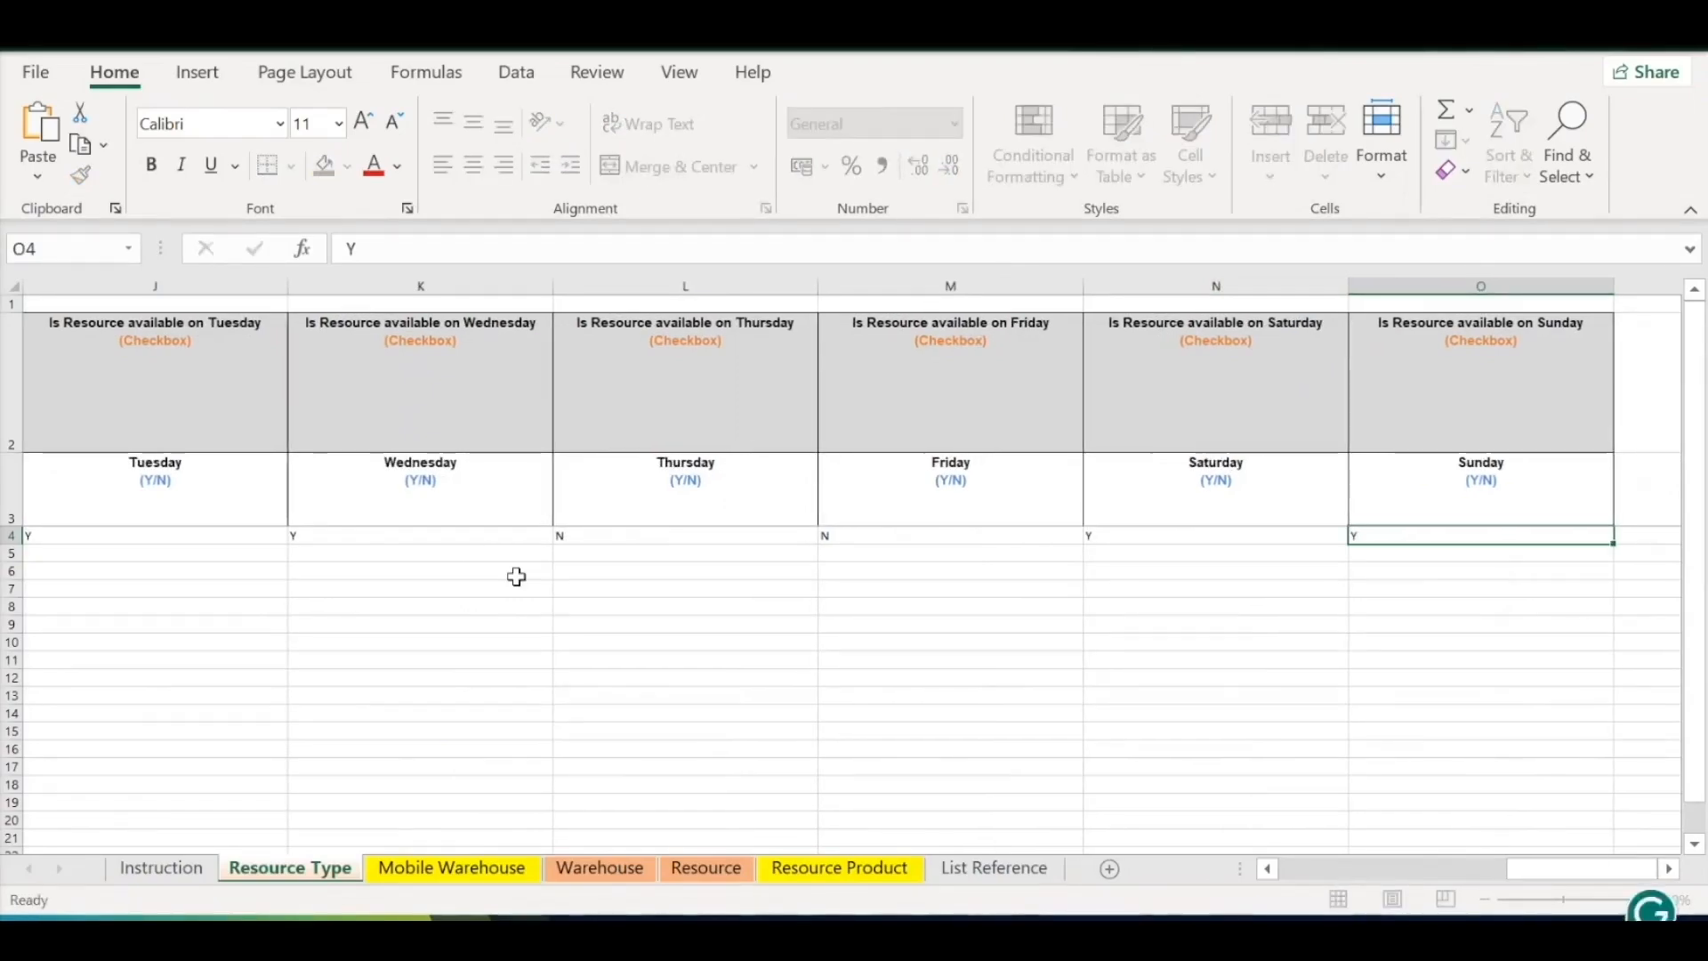
Review the Thursday and Friday availability entries of the Engineers row
{"action": "key", "text": "shift+Tab"}
{"action": "key", "text": "shift+Tab"}
{"action": "key", "text": "shift+Tab"}
{"action": "key", "text": "shift+Right"}
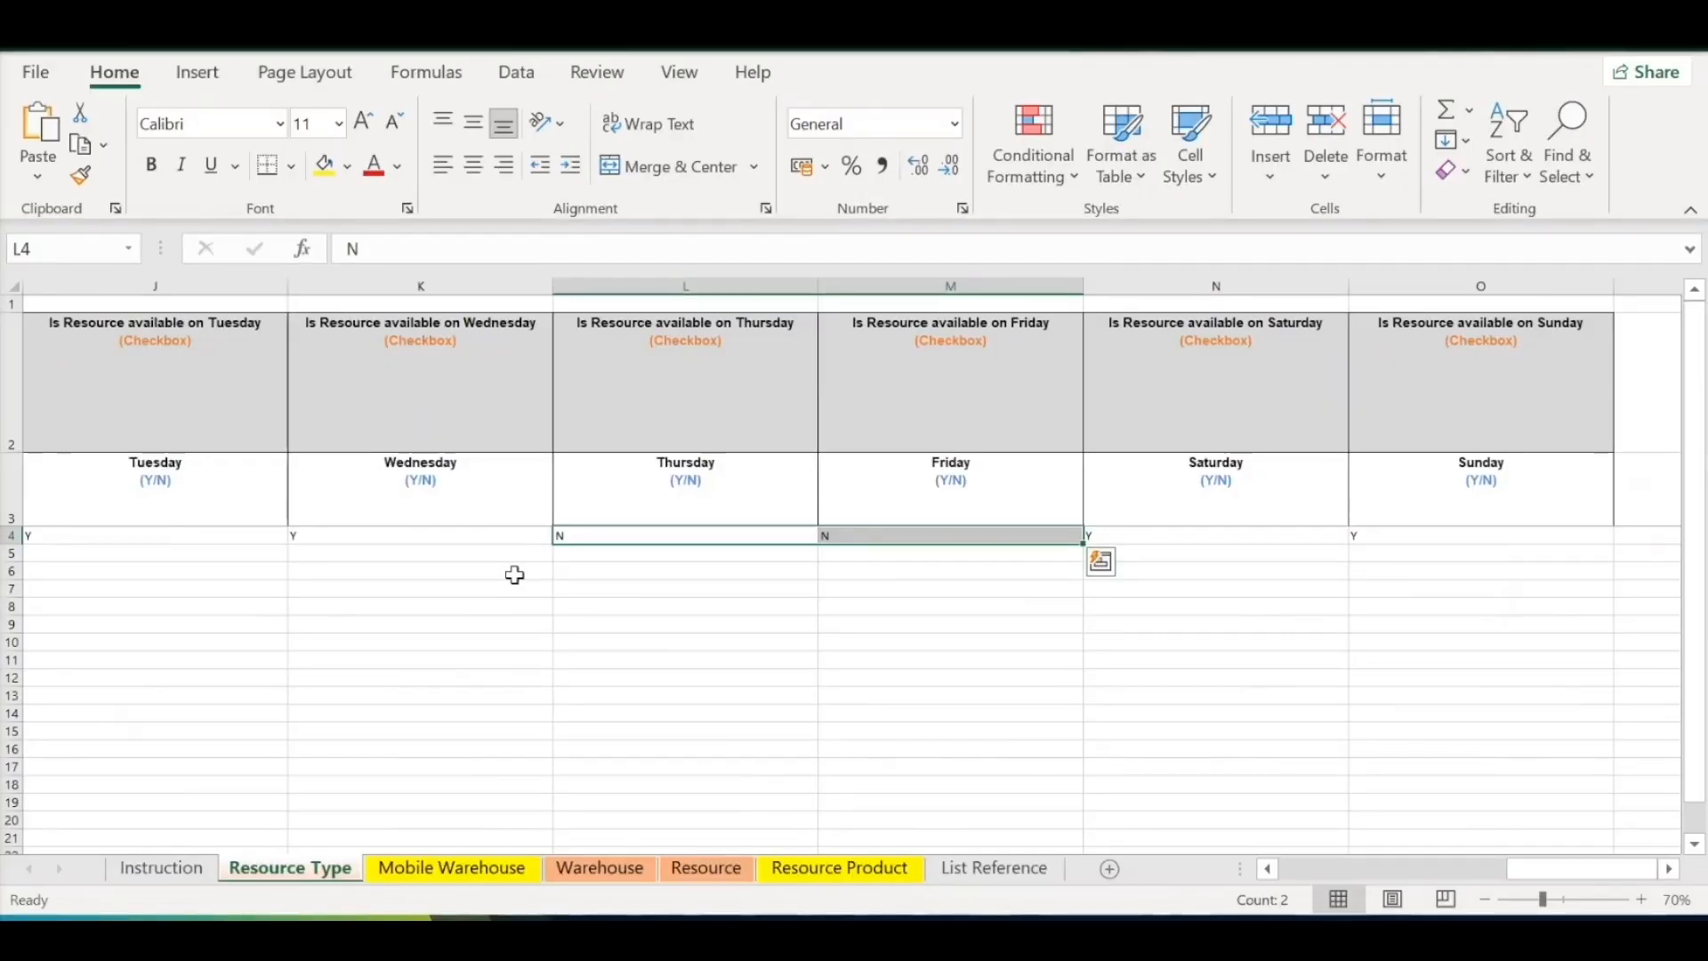
{"action": "key", "text": "Up"}
{"action": "key", "text": "Down"}
{"action": "key", "text": "shift+Right"}
{"action": "key", "text": "Left"}
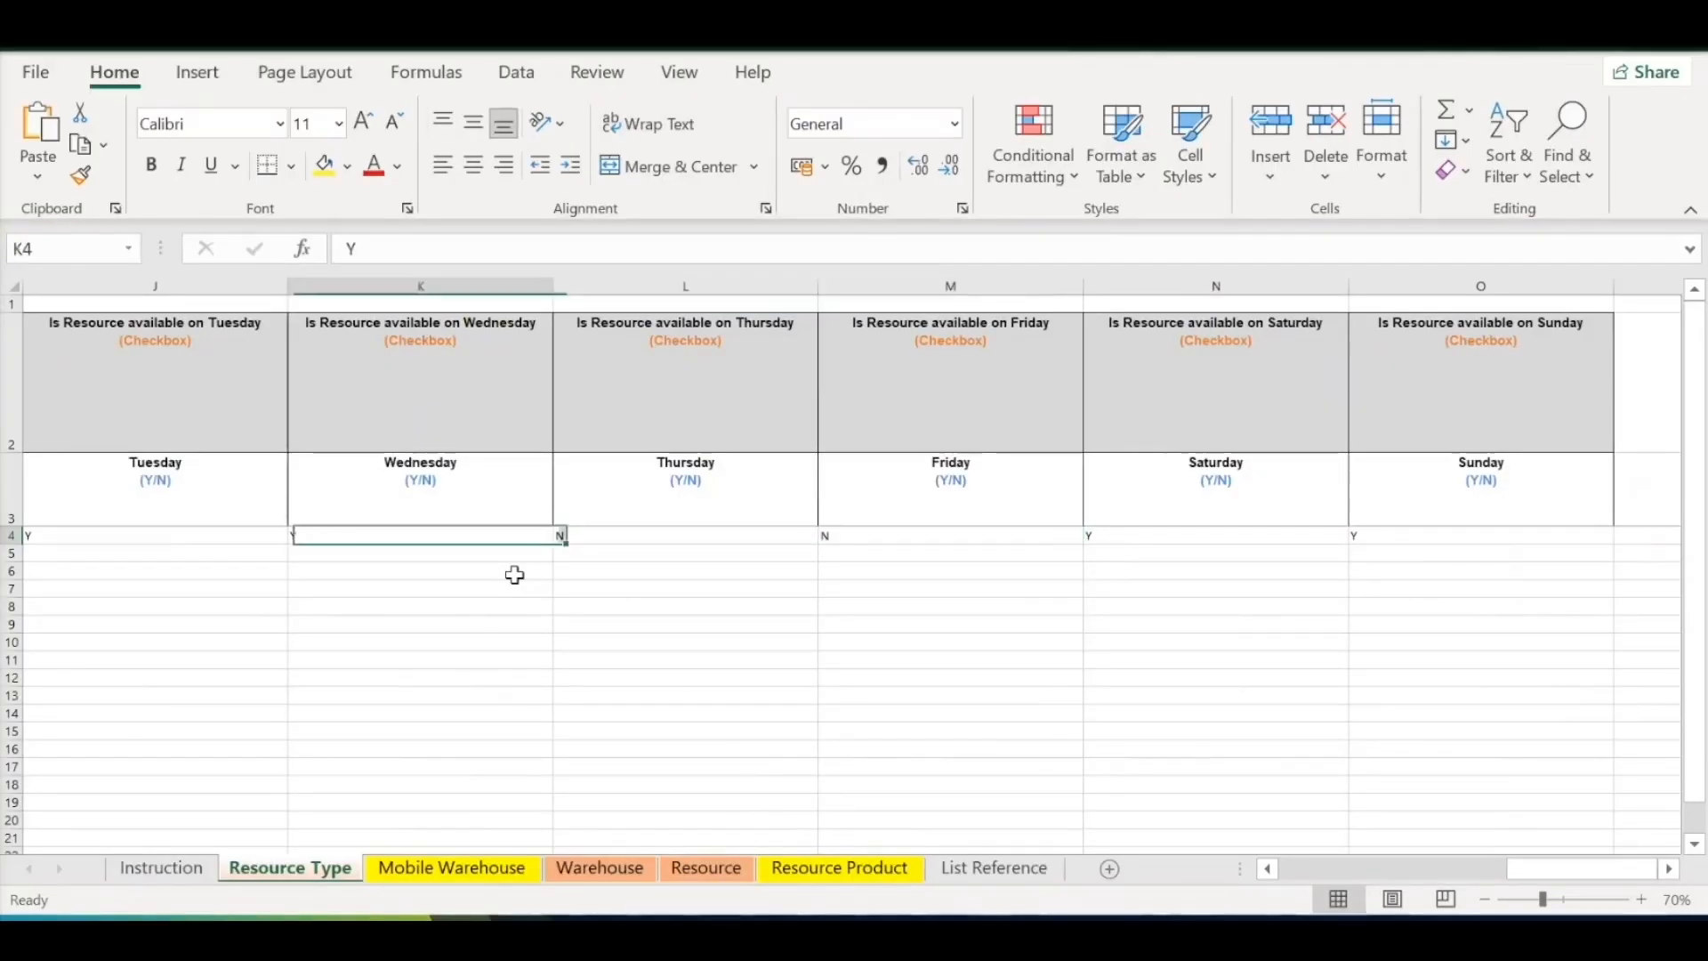
Set the Engineers day slot flag back to N and clear its weekday availability entries
{"action": "key", "text": "Left"}
{"action": "key", "text": "Left"}
{"action": "key", "text": "Left"}
{"action": "key", "text": "Right"}
{"action": "key", "text": "Left"}
{"action": "type", "text": "N"}
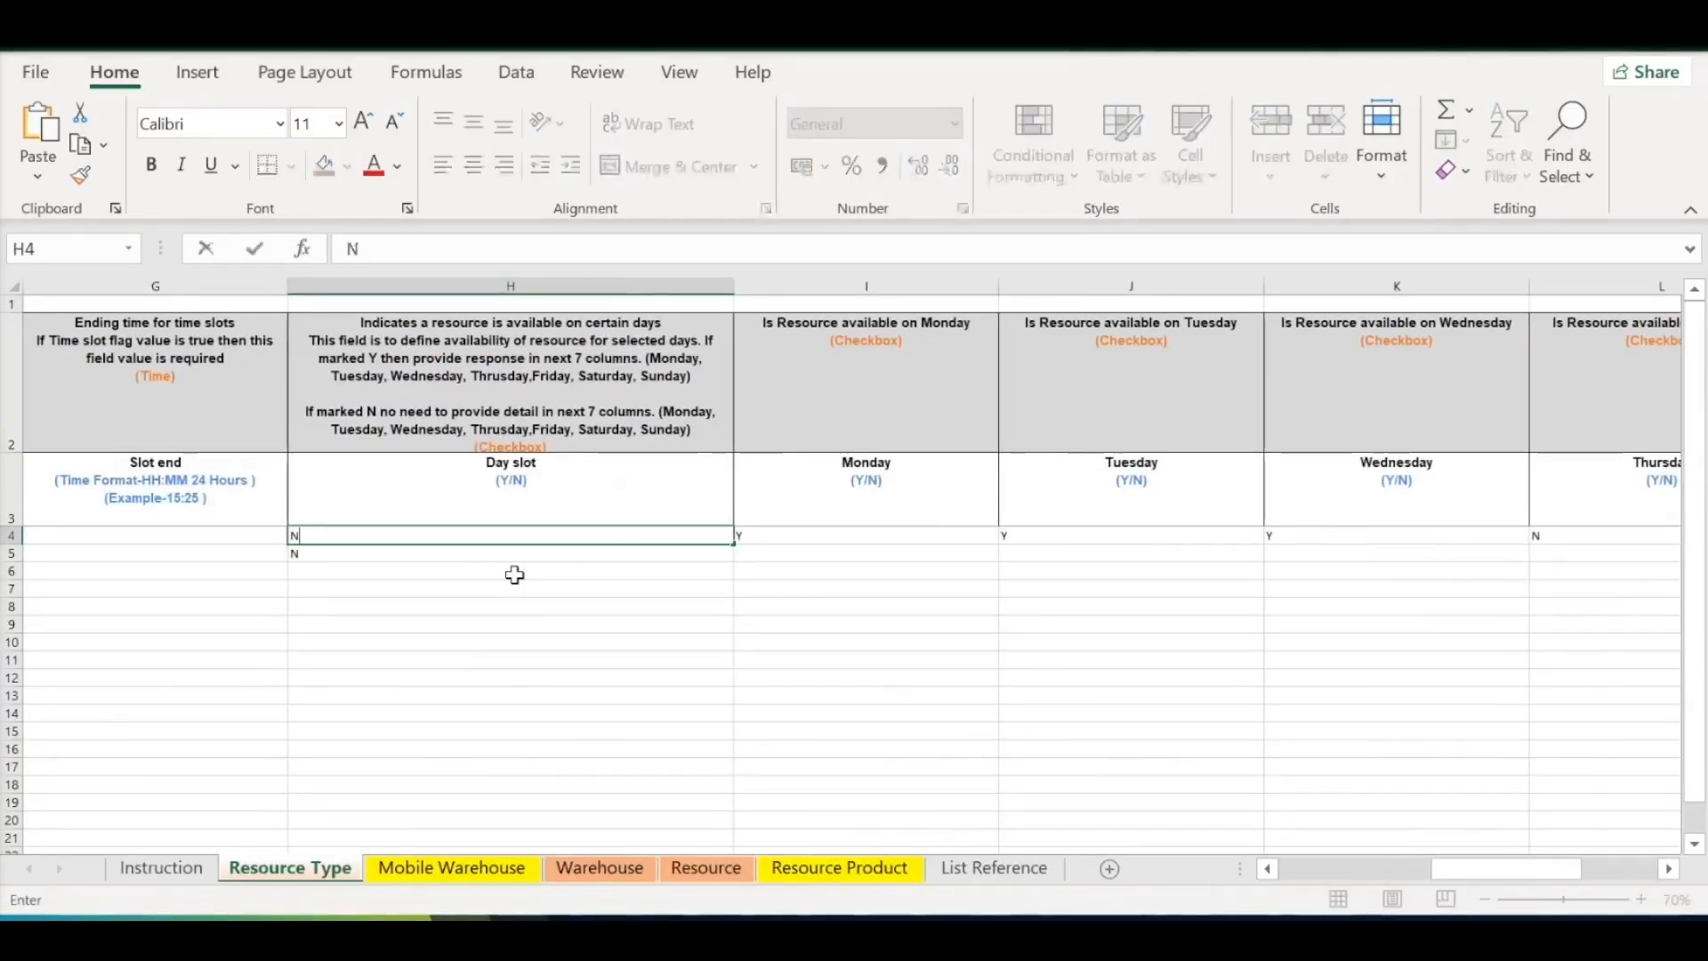
{"action": "key", "text": "ctrl+Return"}
Select the time slot flags of the Engineers and Field Staff rows for review
{"action": "key", "text": "Left"}
{"action": "key", "text": "Left"}
{"action": "key", "text": "Left"}
{"action": "key", "text": "Left"}
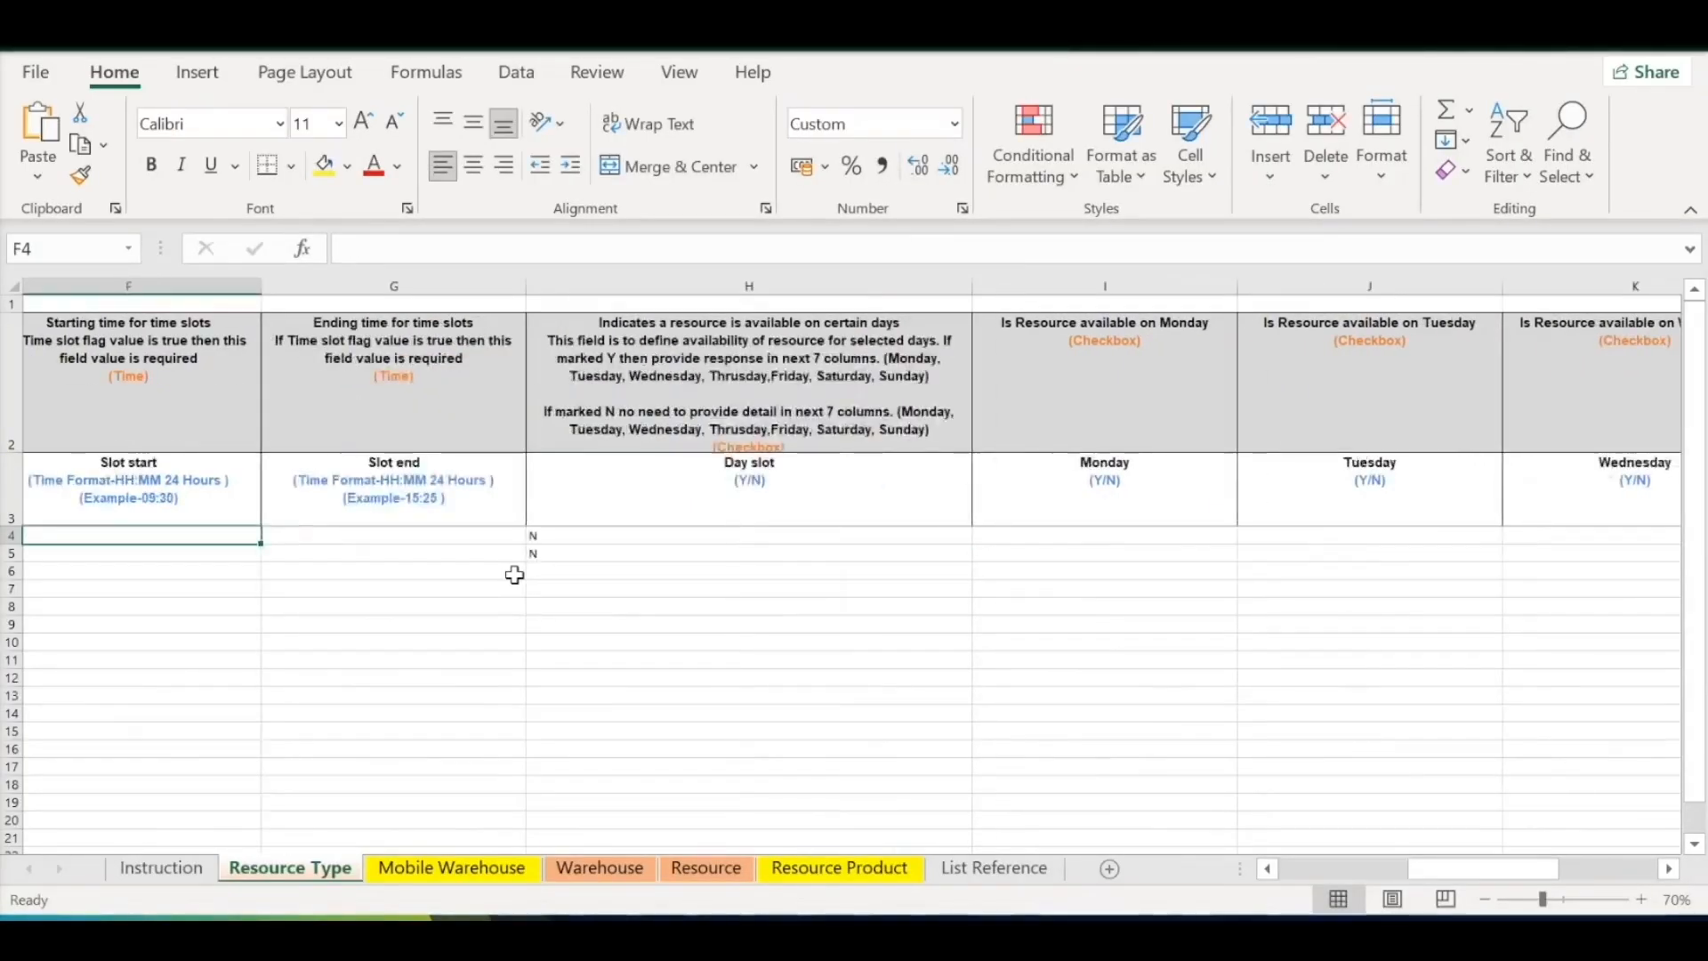
{"action": "key", "text": "Right"}
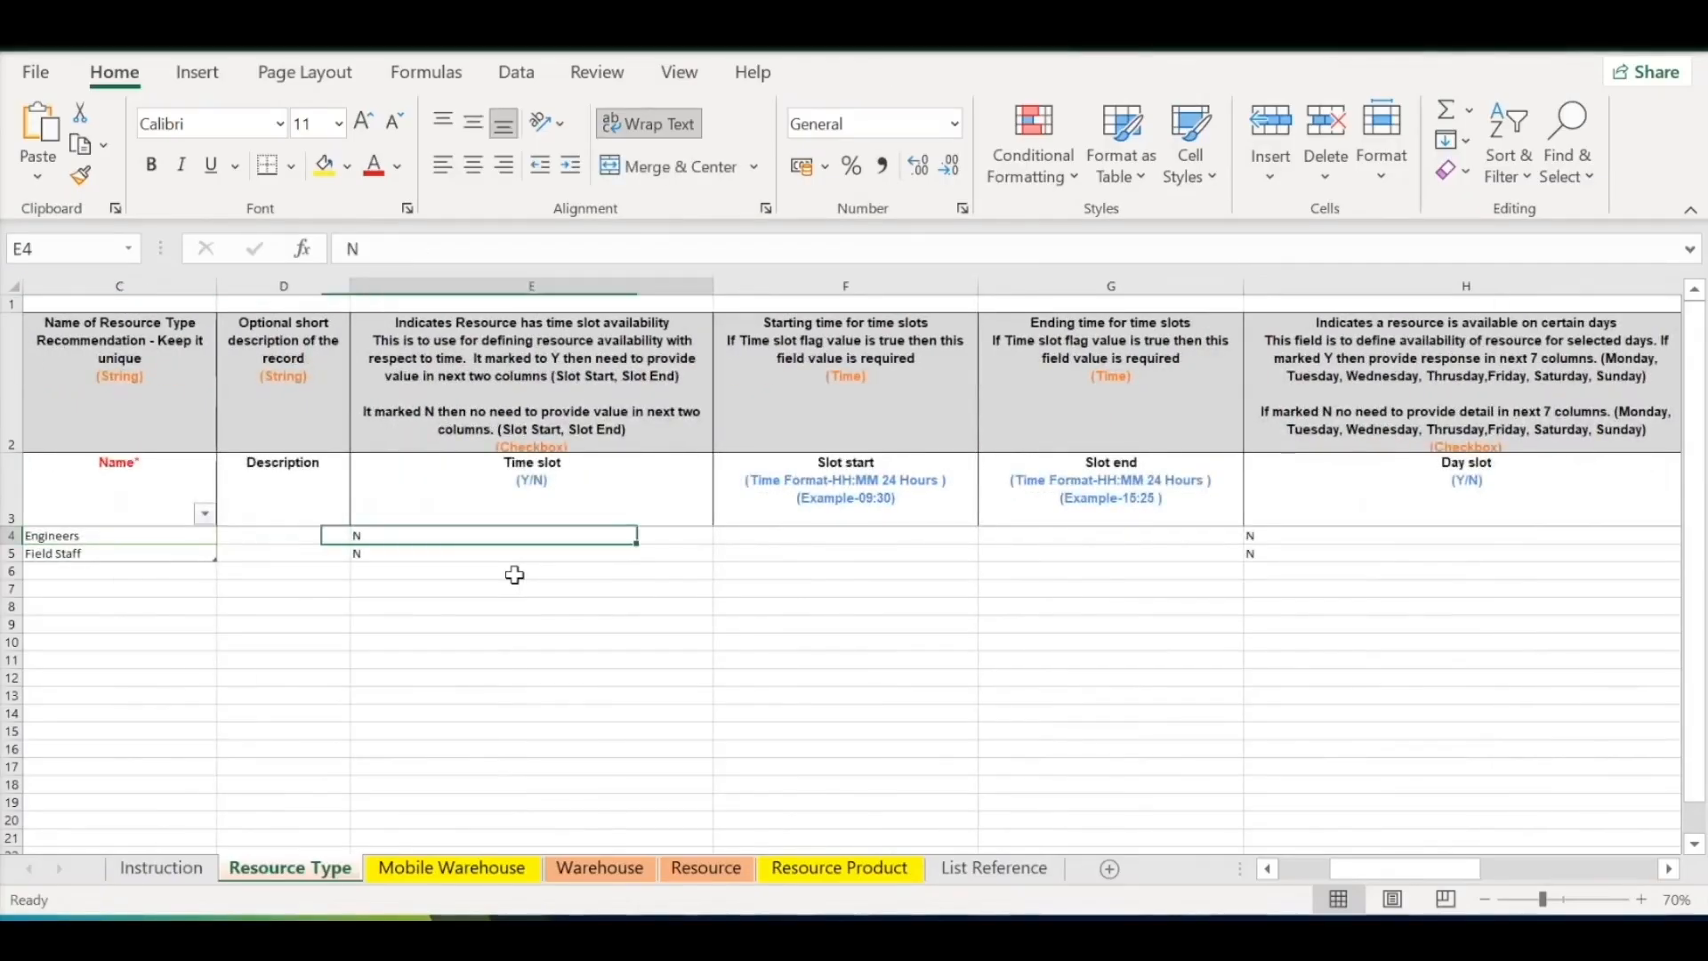
{"action": "key", "text": "shift+Down"}
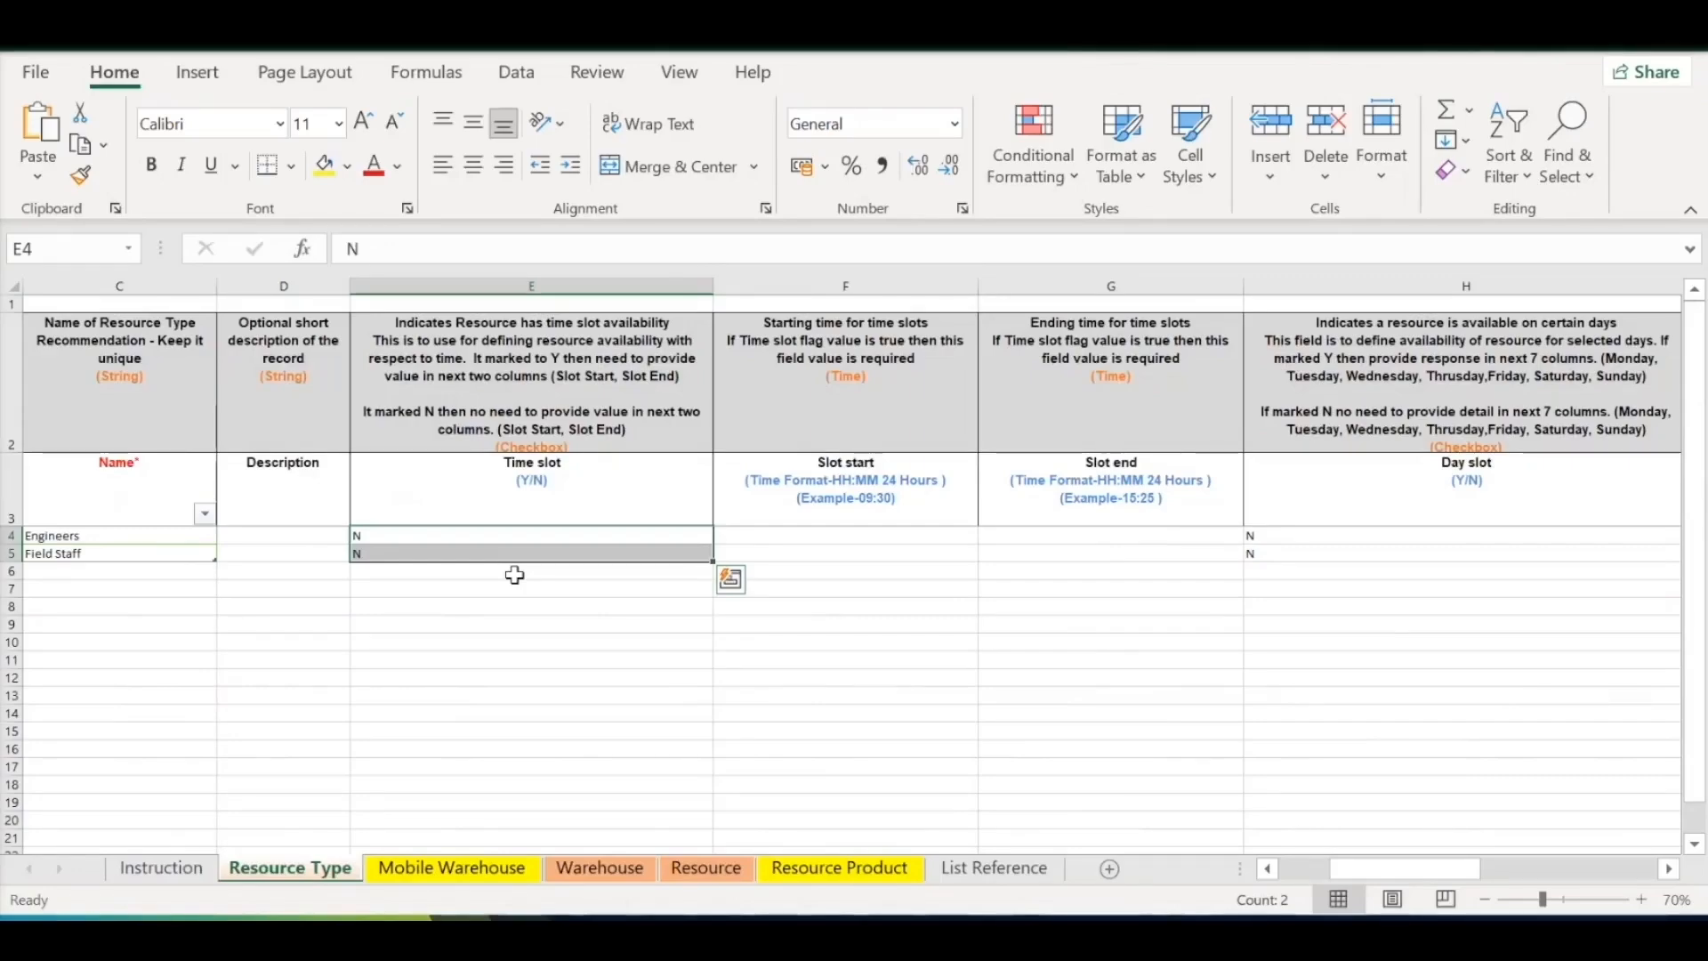
Open the Mobile Warehouse sheet and go to the sample record's first address line
{"action": "key", "text": "Right"}
{"action": "key", "text": "Left"}
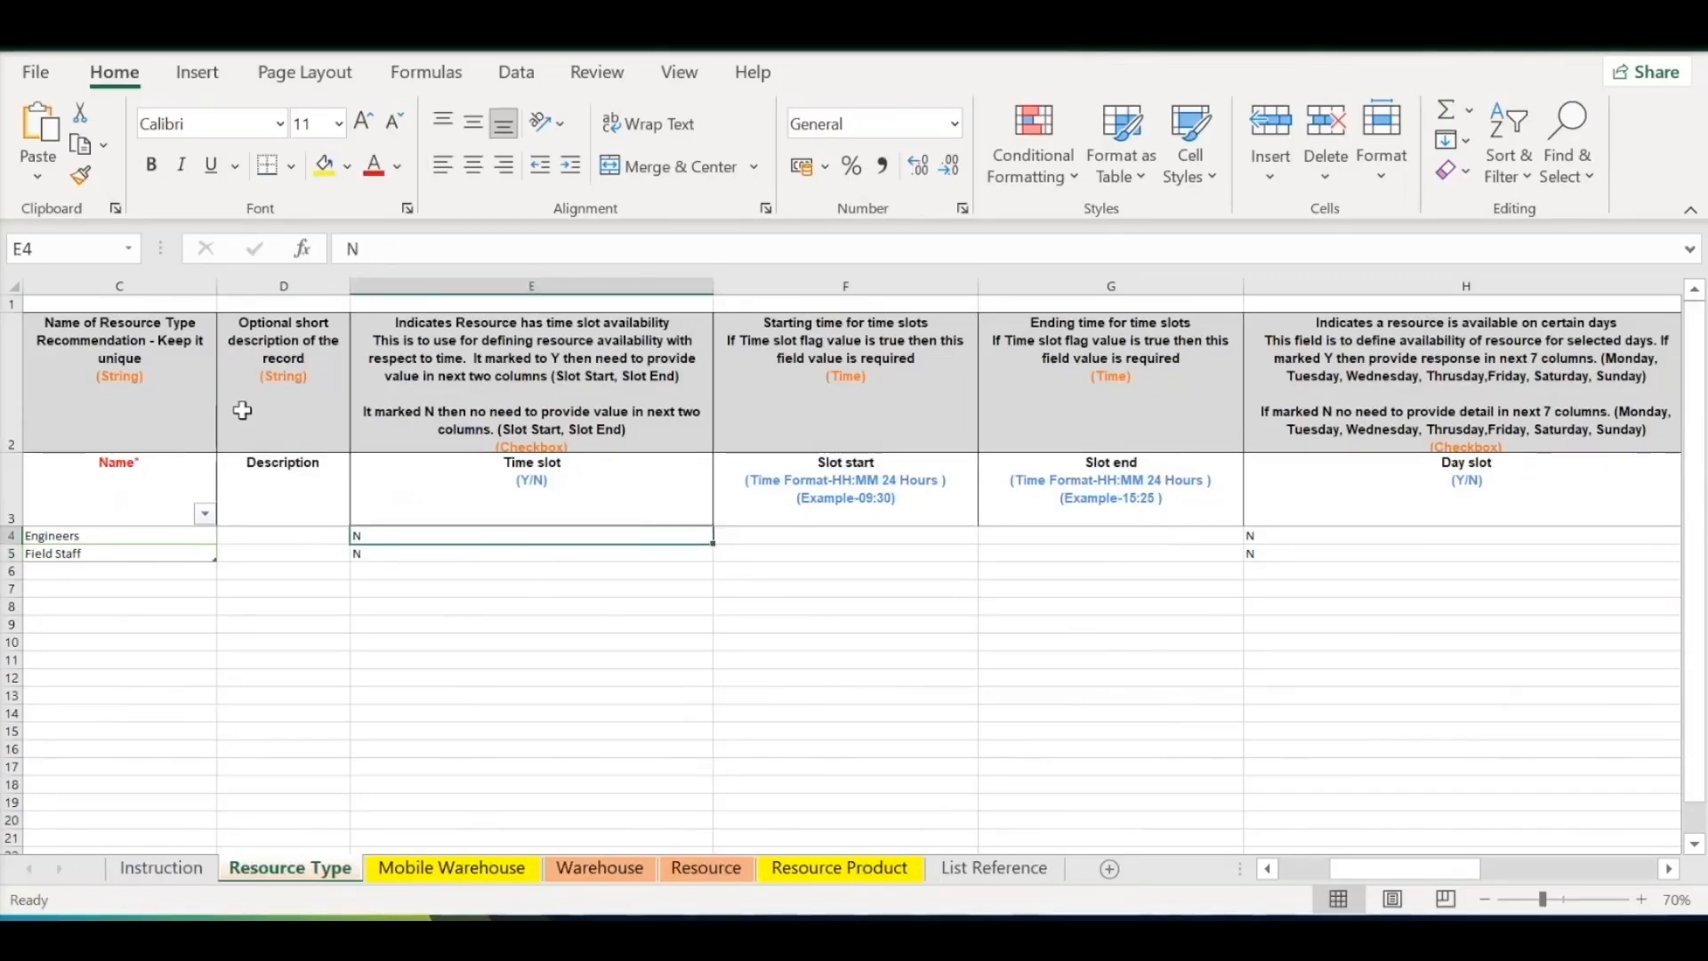
{"action": "key", "text": "Left"}
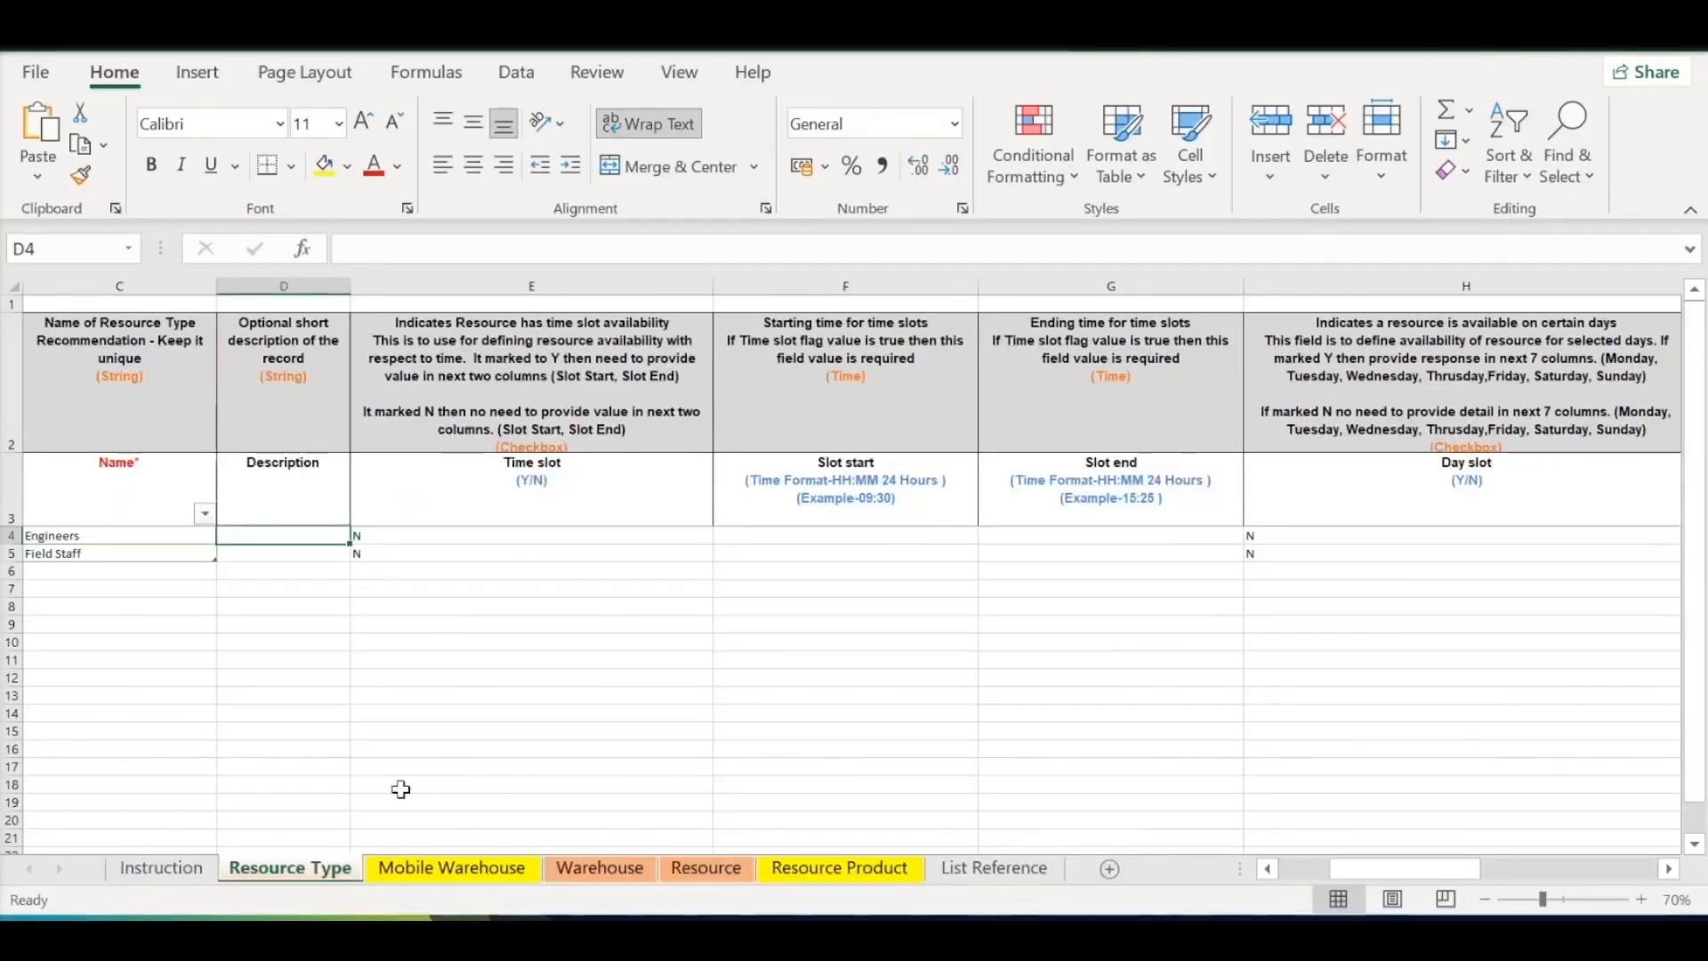
{"action": "key", "text": "Home"}
{"action": "left_click", "coordinate": [450, 867]}
{"action": "left_click", "coordinate": [489, 573]}
{"action": "left_click", "coordinate": [516, 678]}
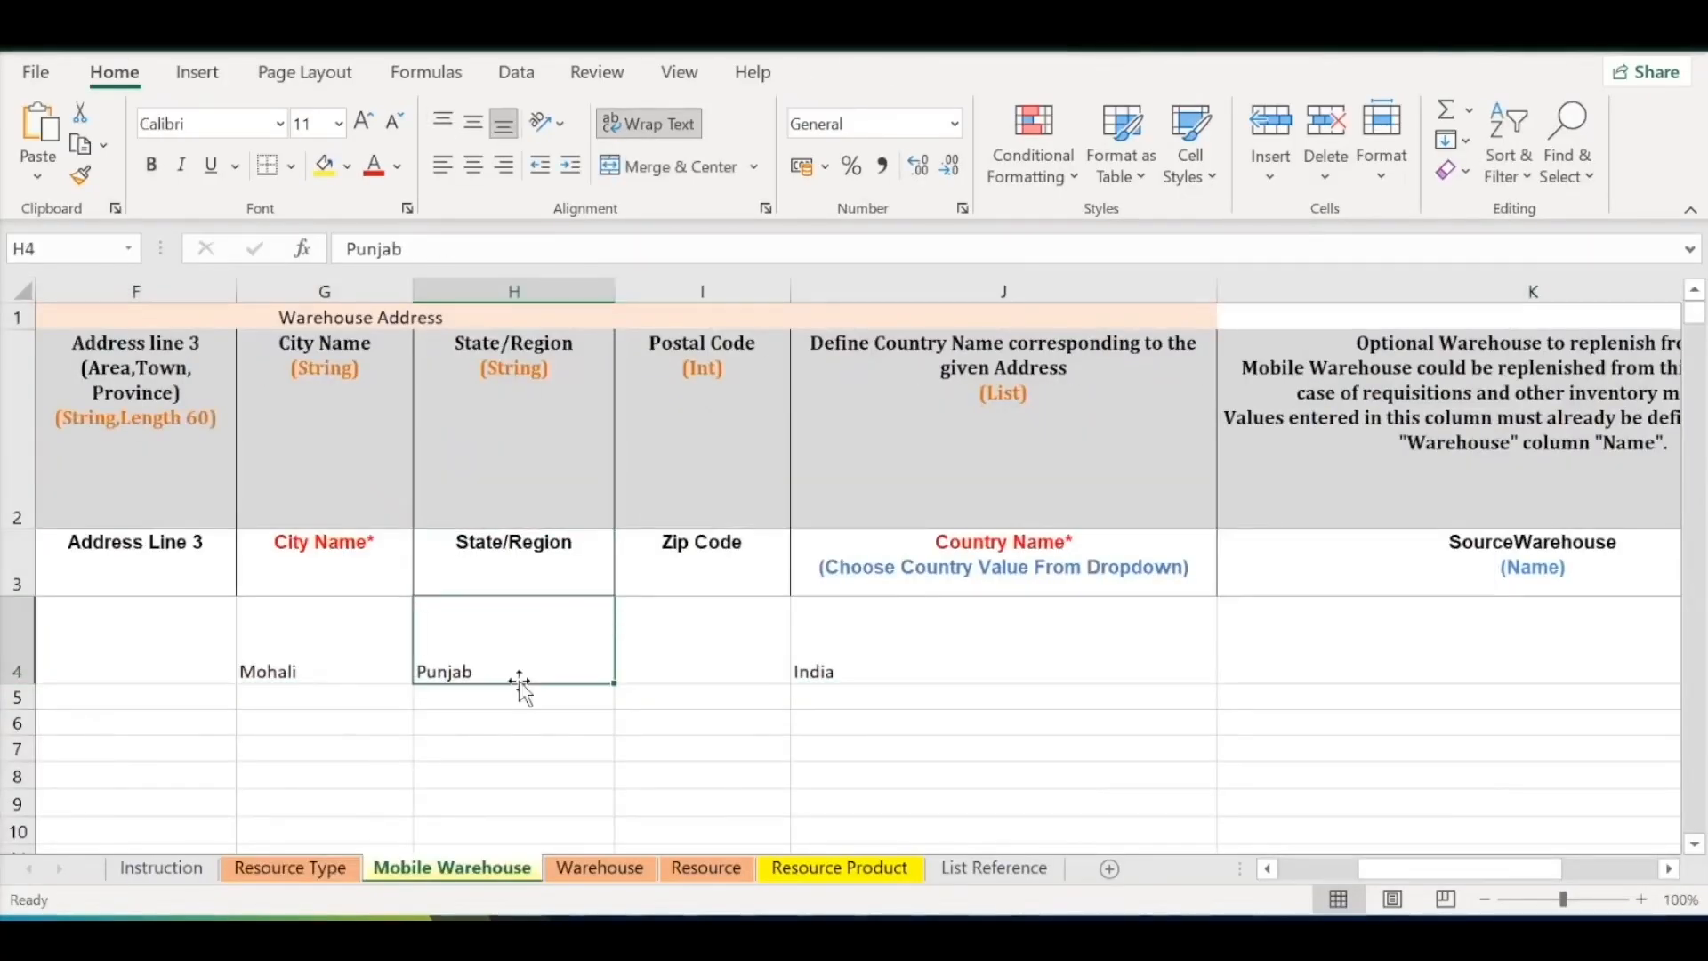
{"action": "key", "text": "Left"}
{"action": "key", "text": "Home"}
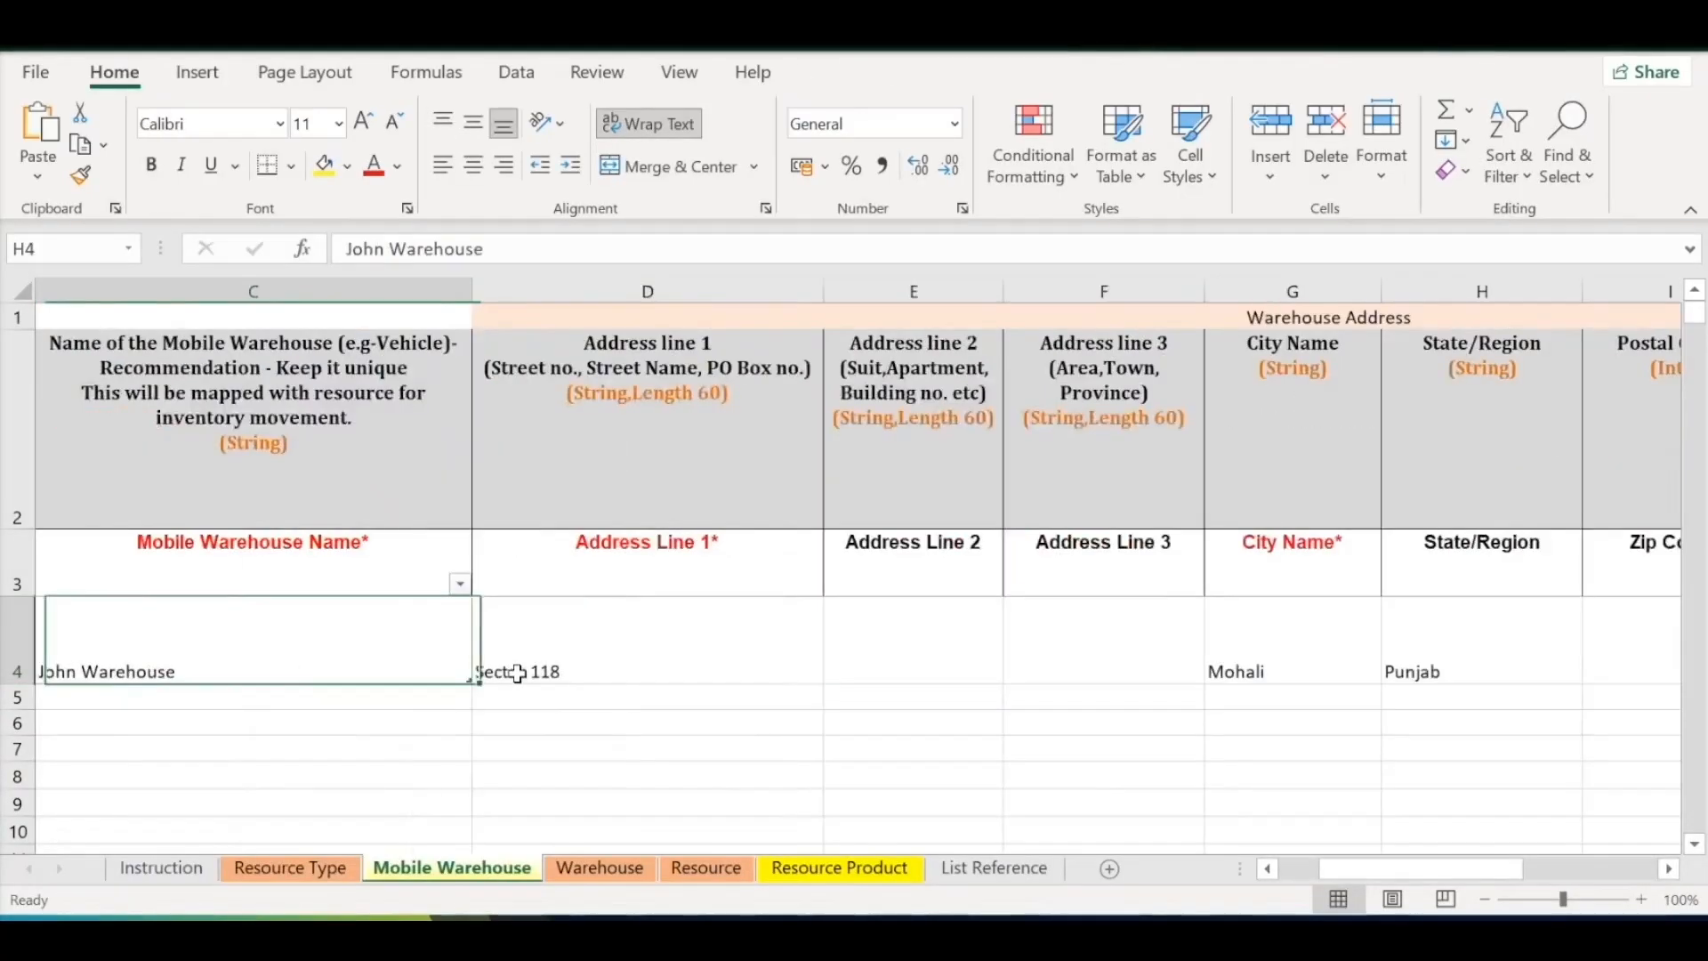
{"action": "left_click", "coordinate": [674, 633]}
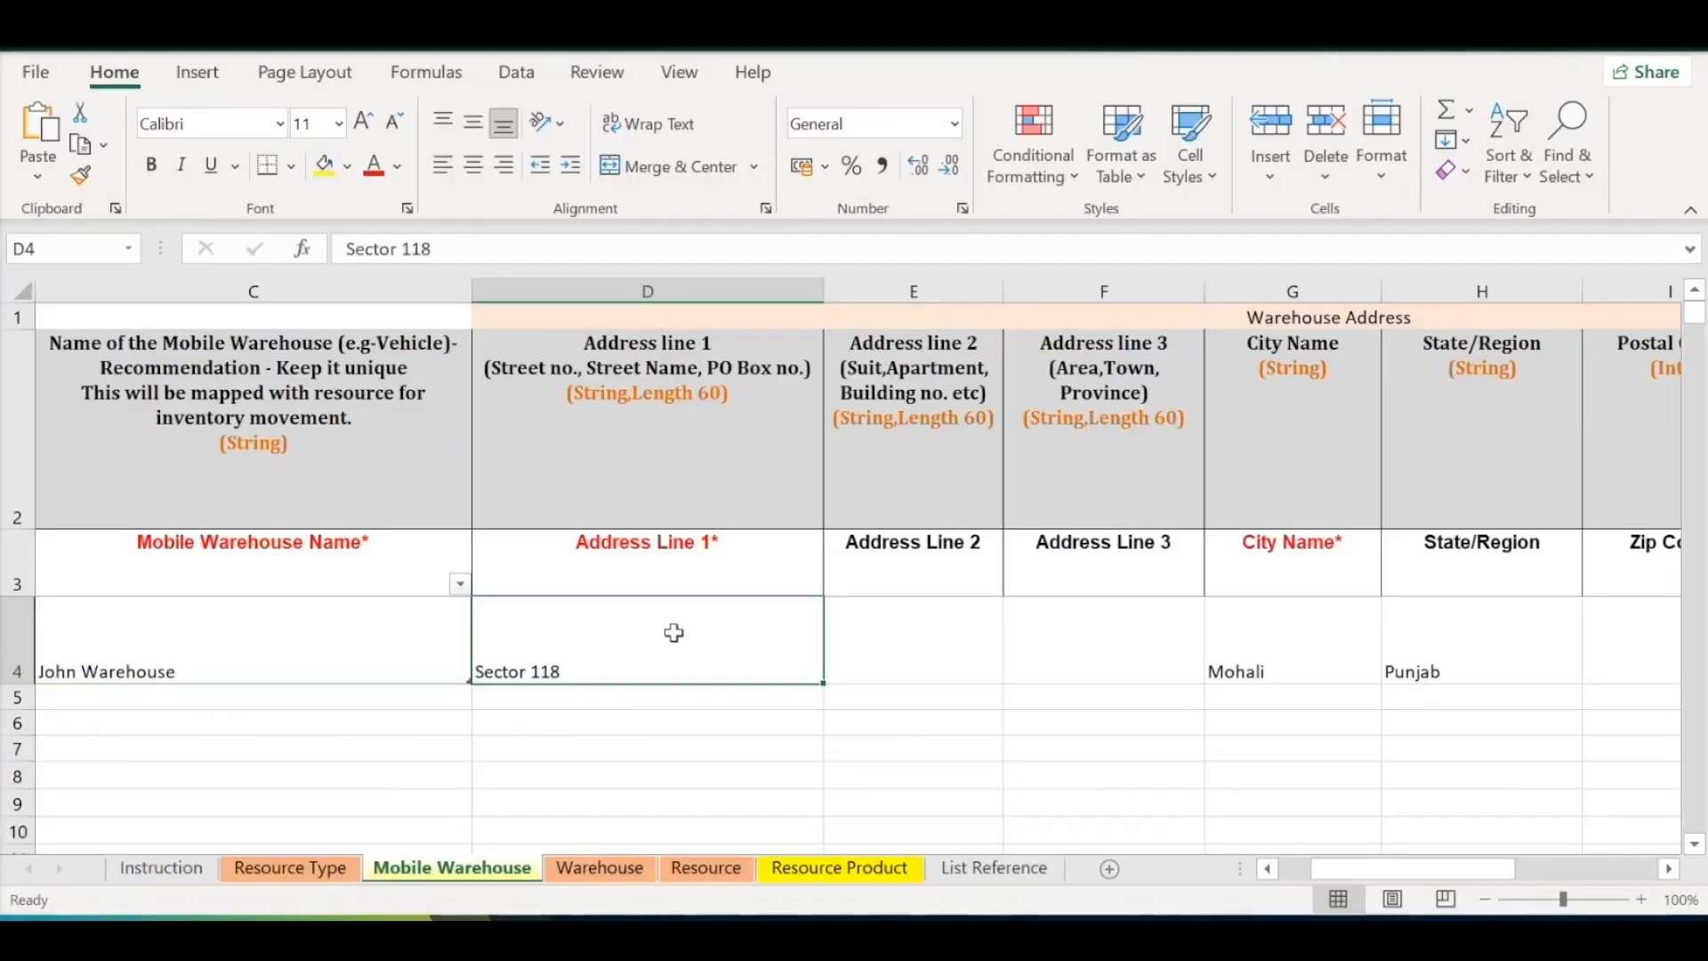
Review the organisation and warehouse code fields of the mobile warehouse record
{"action": "key", "text": "Left"}
{"action": "key", "text": "Left"}
{"action": "key", "text": "Left"}
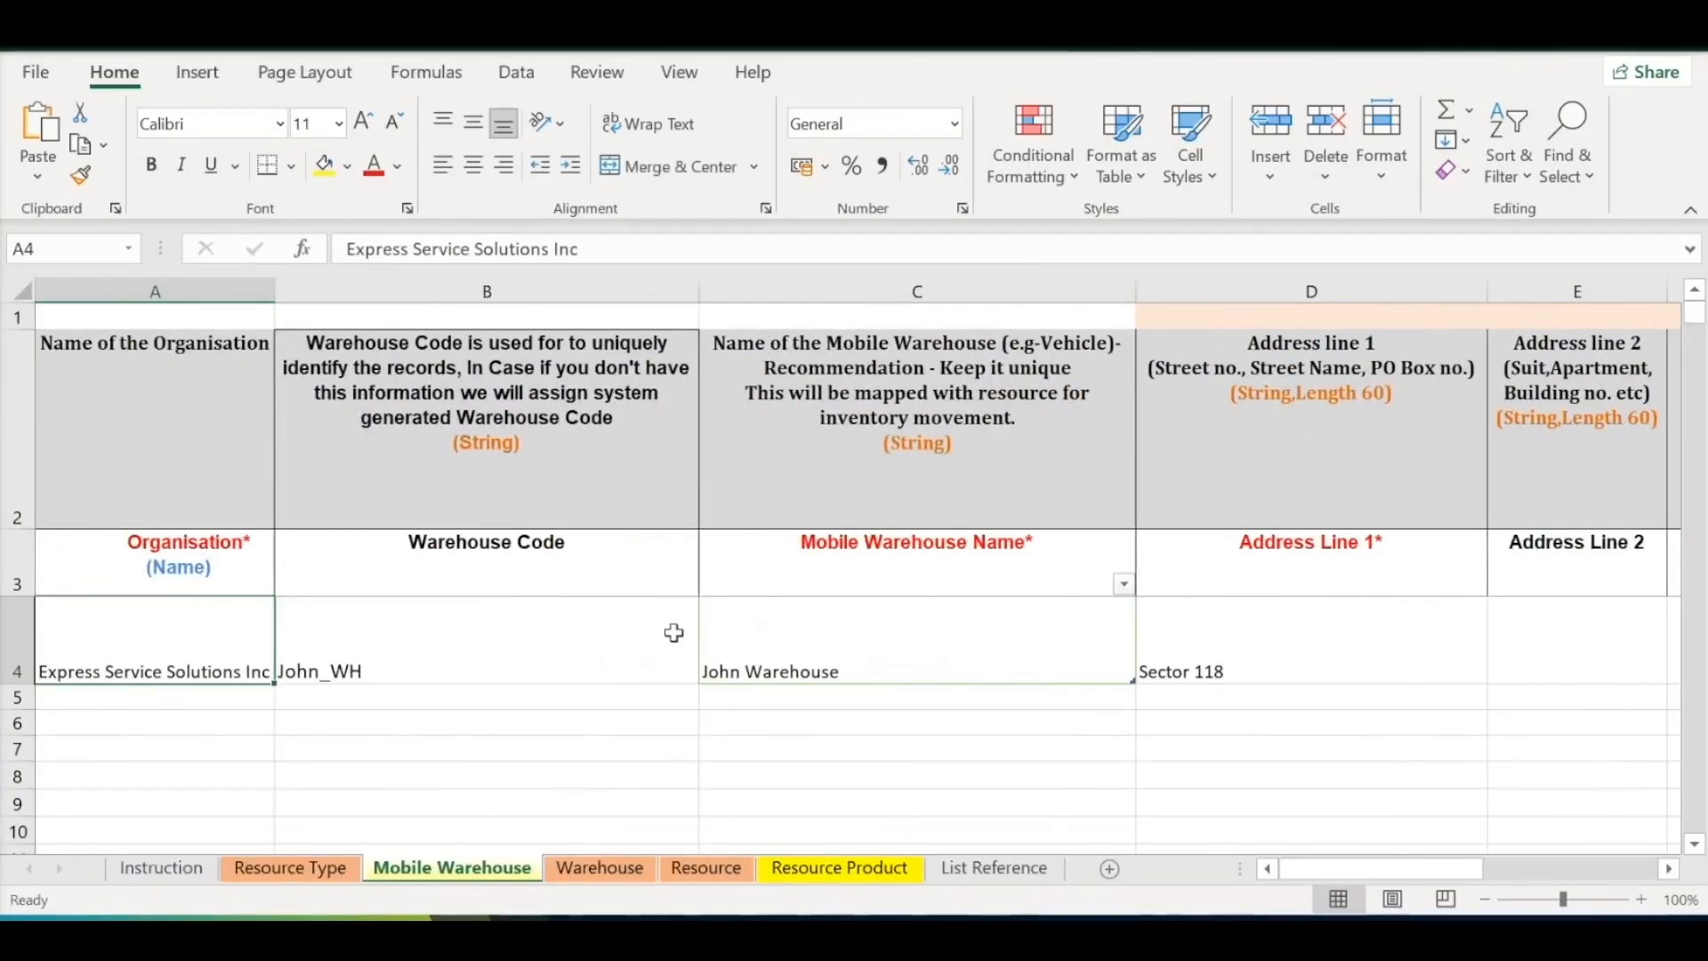
{"action": "key", "text": "Right"}
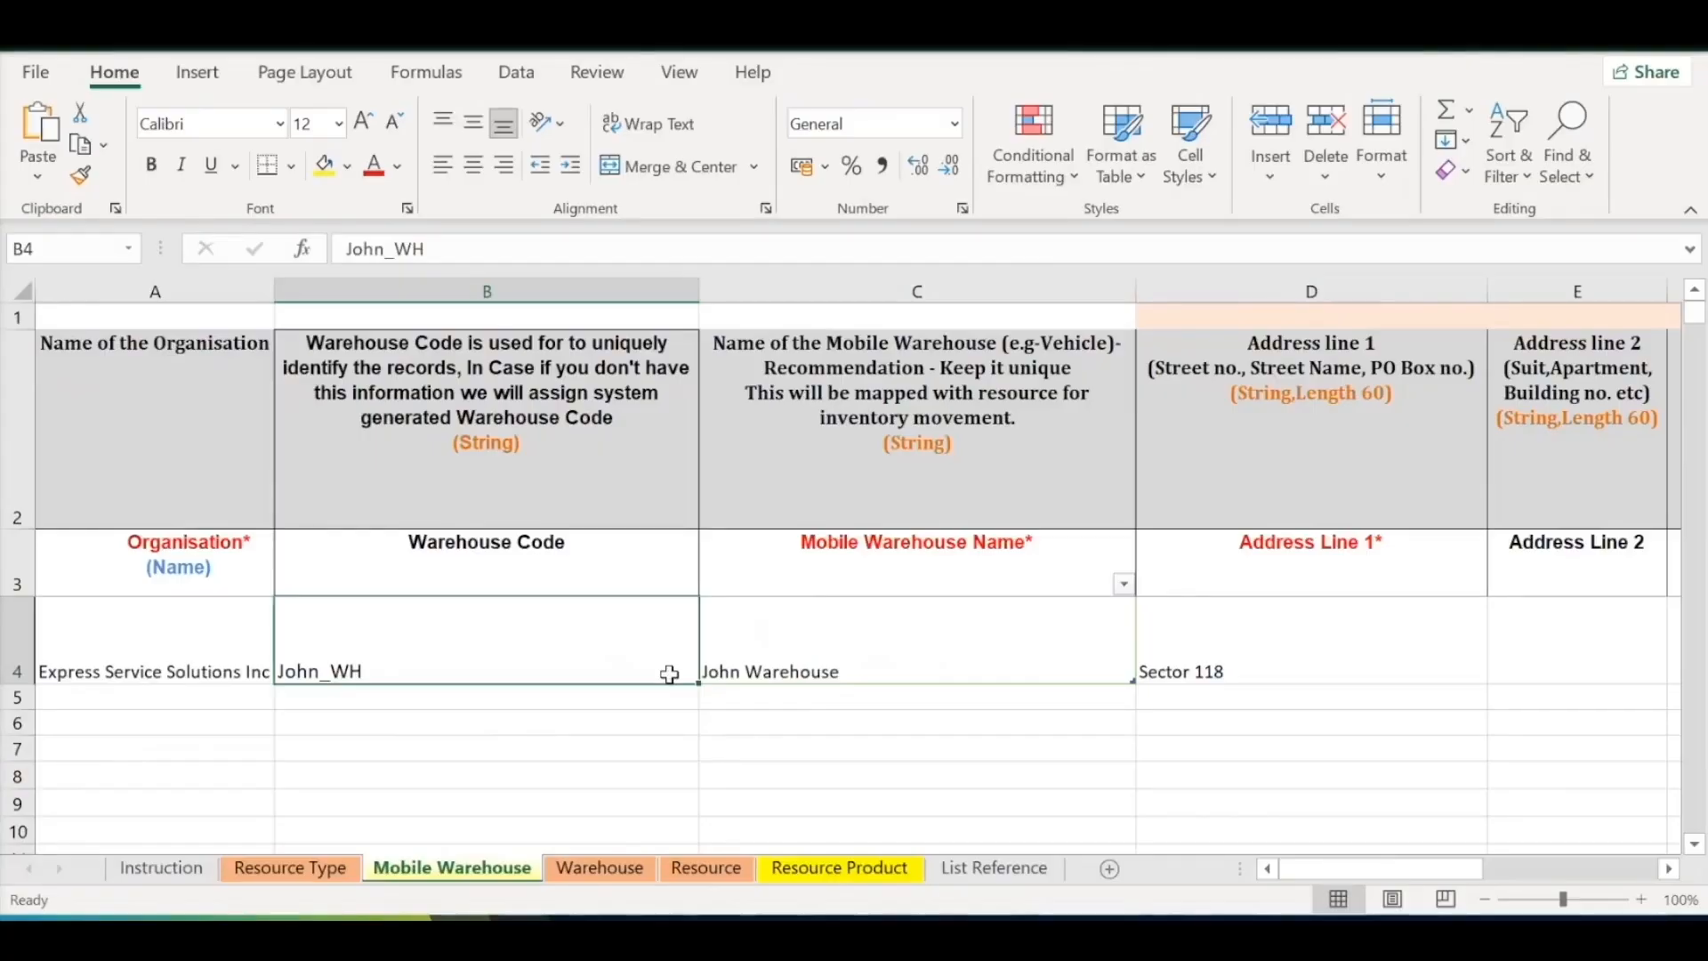
{"action": "left_click", "coordinate": [539, 750]}
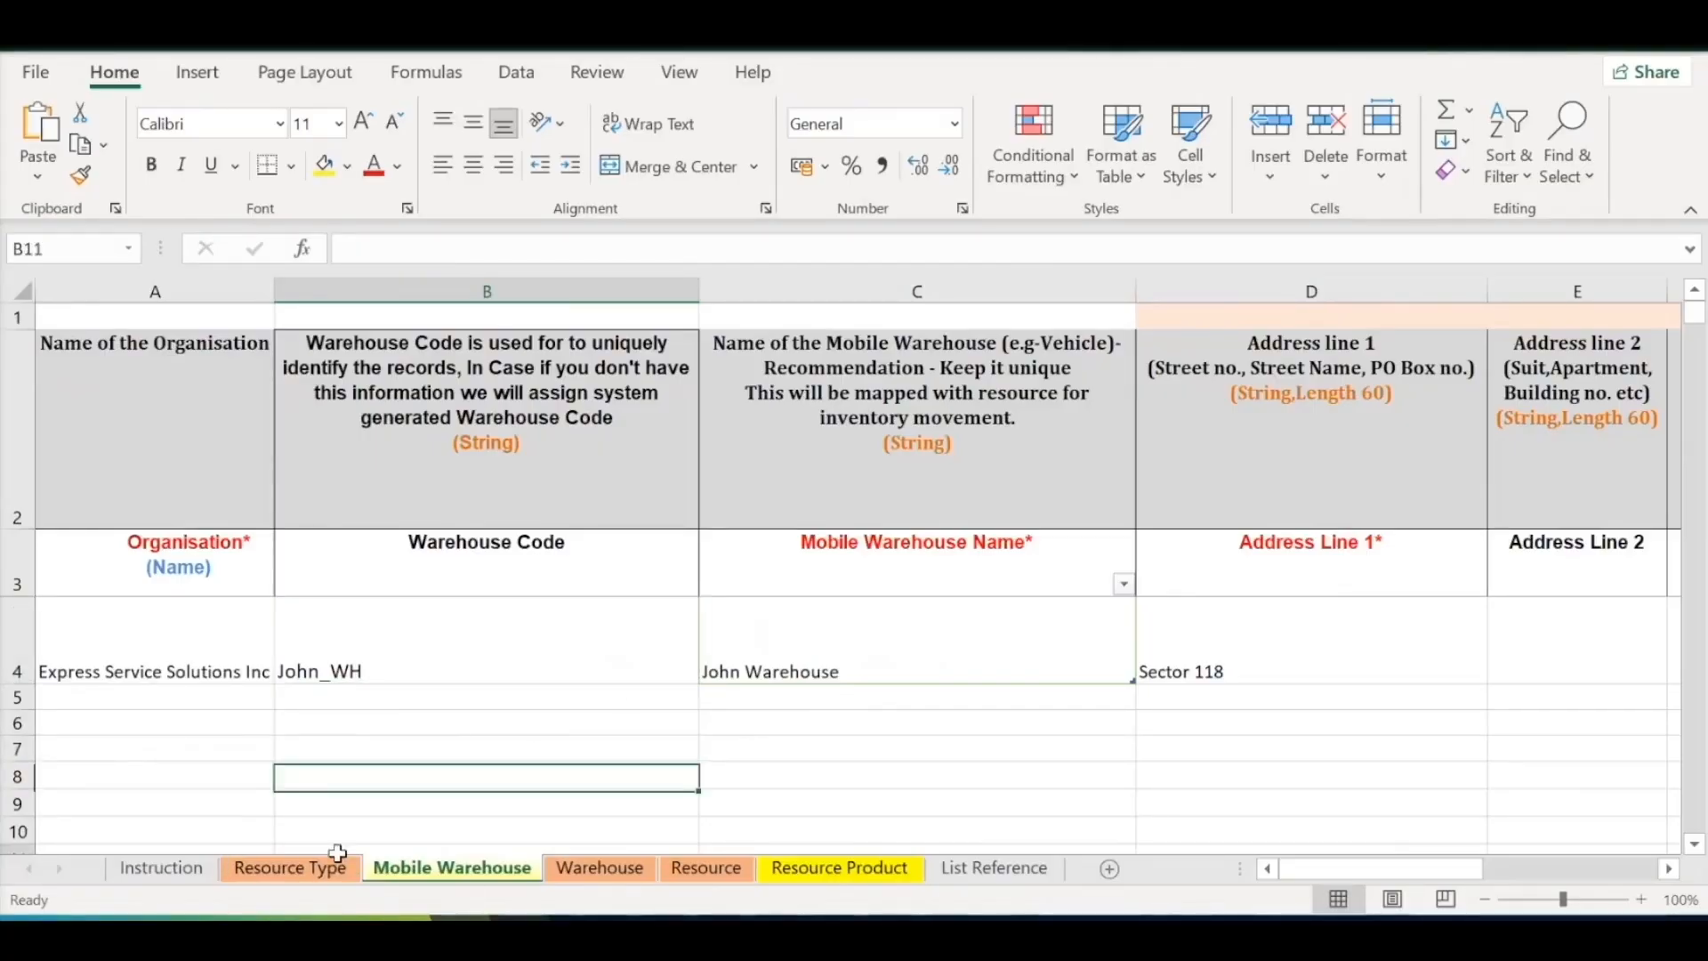
Check the Resource Type and Warehouse sheets, and return to the warehouse code on the Mobile Warehouse sheet
{"action": "left_click", "coordinate": [335, 867]}
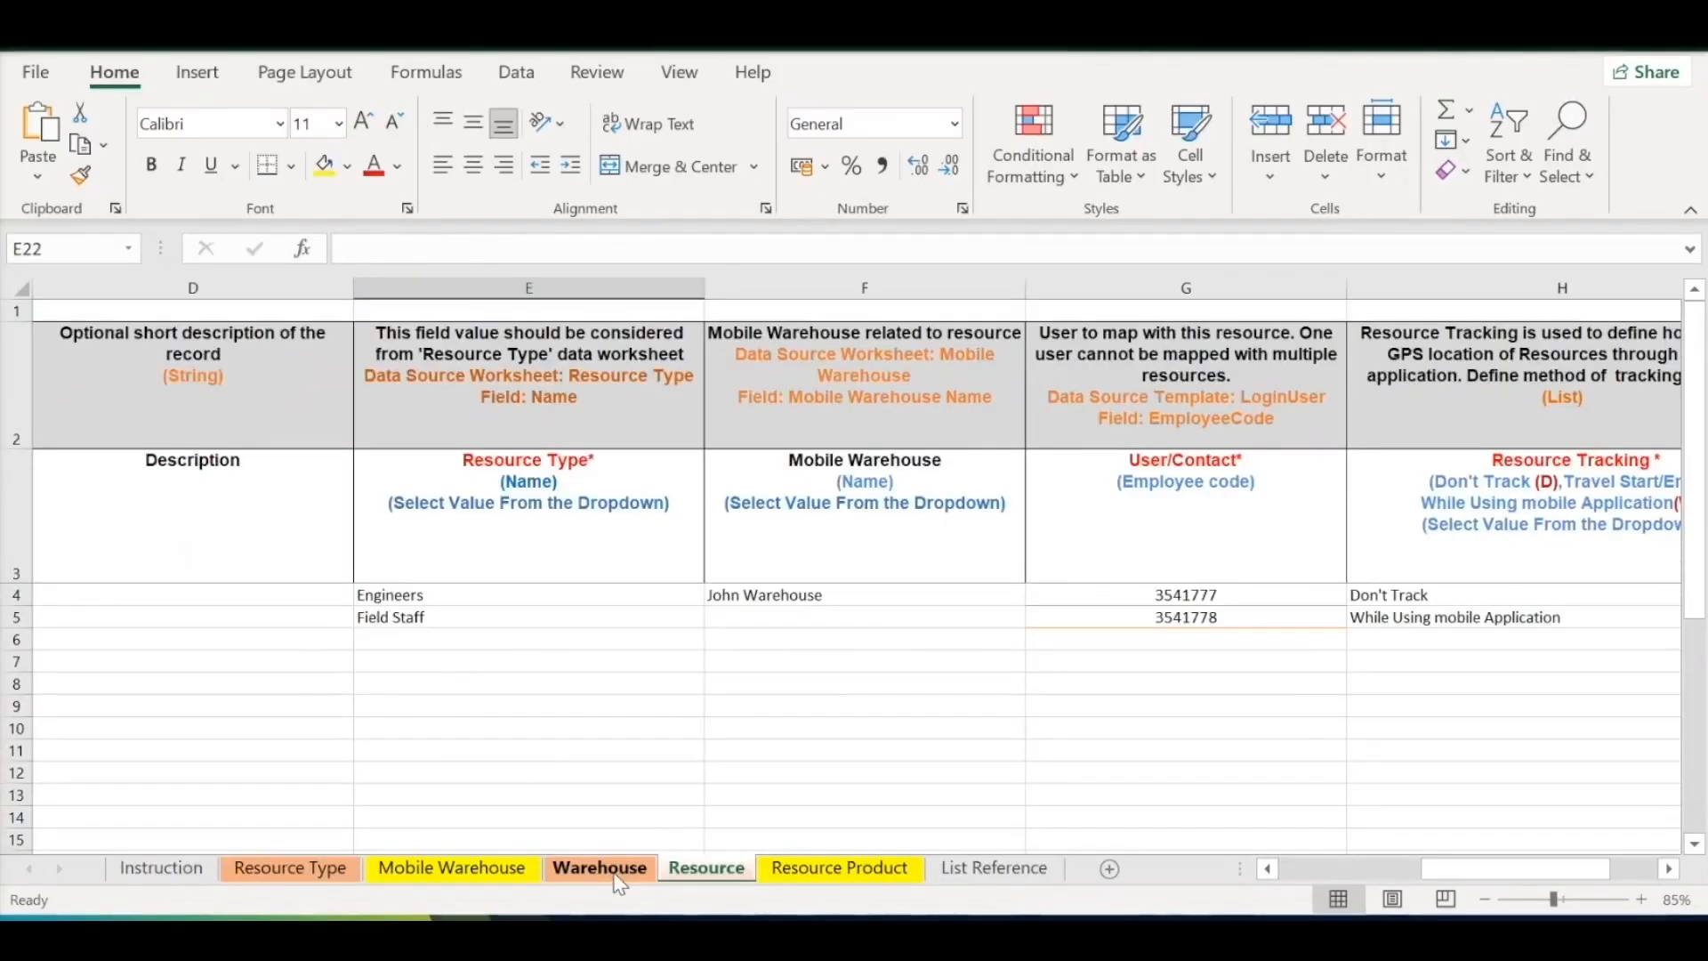
{"action": "left_click", "coordinate": [618, 876]}
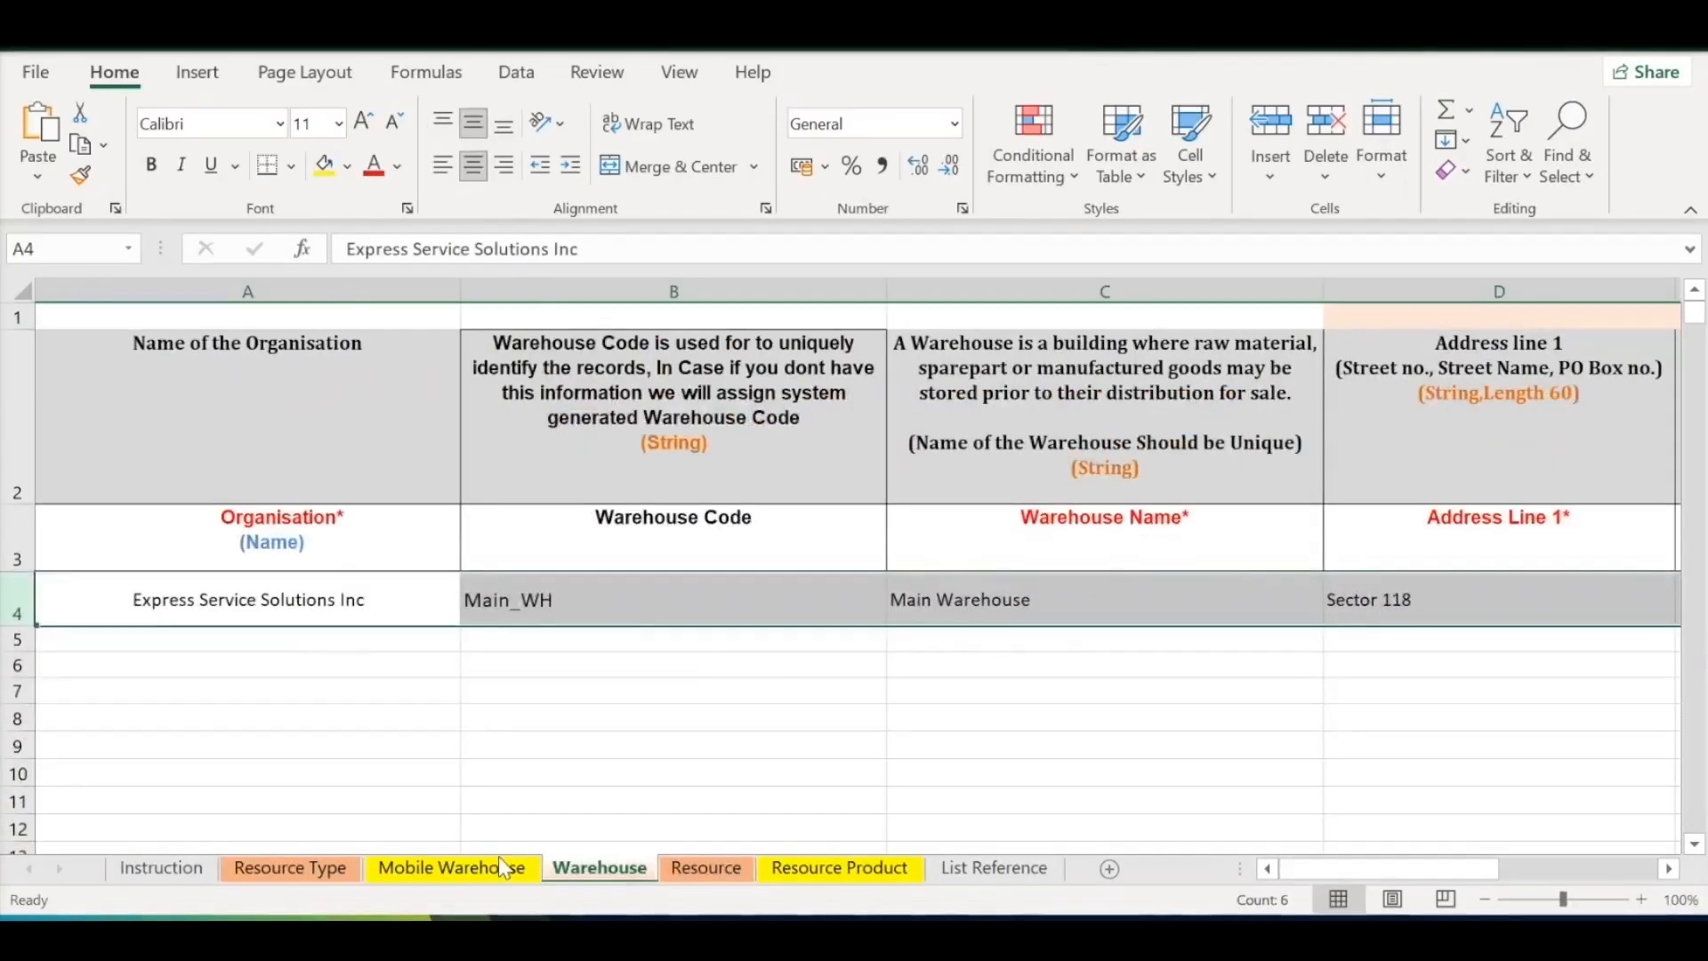
{"action": "left_click", "coordinate": [546, 654]}
{"action": "left_click", "coordinate": [481, 870]}
{"action": "left_click", "coordinate": [549, 644]}
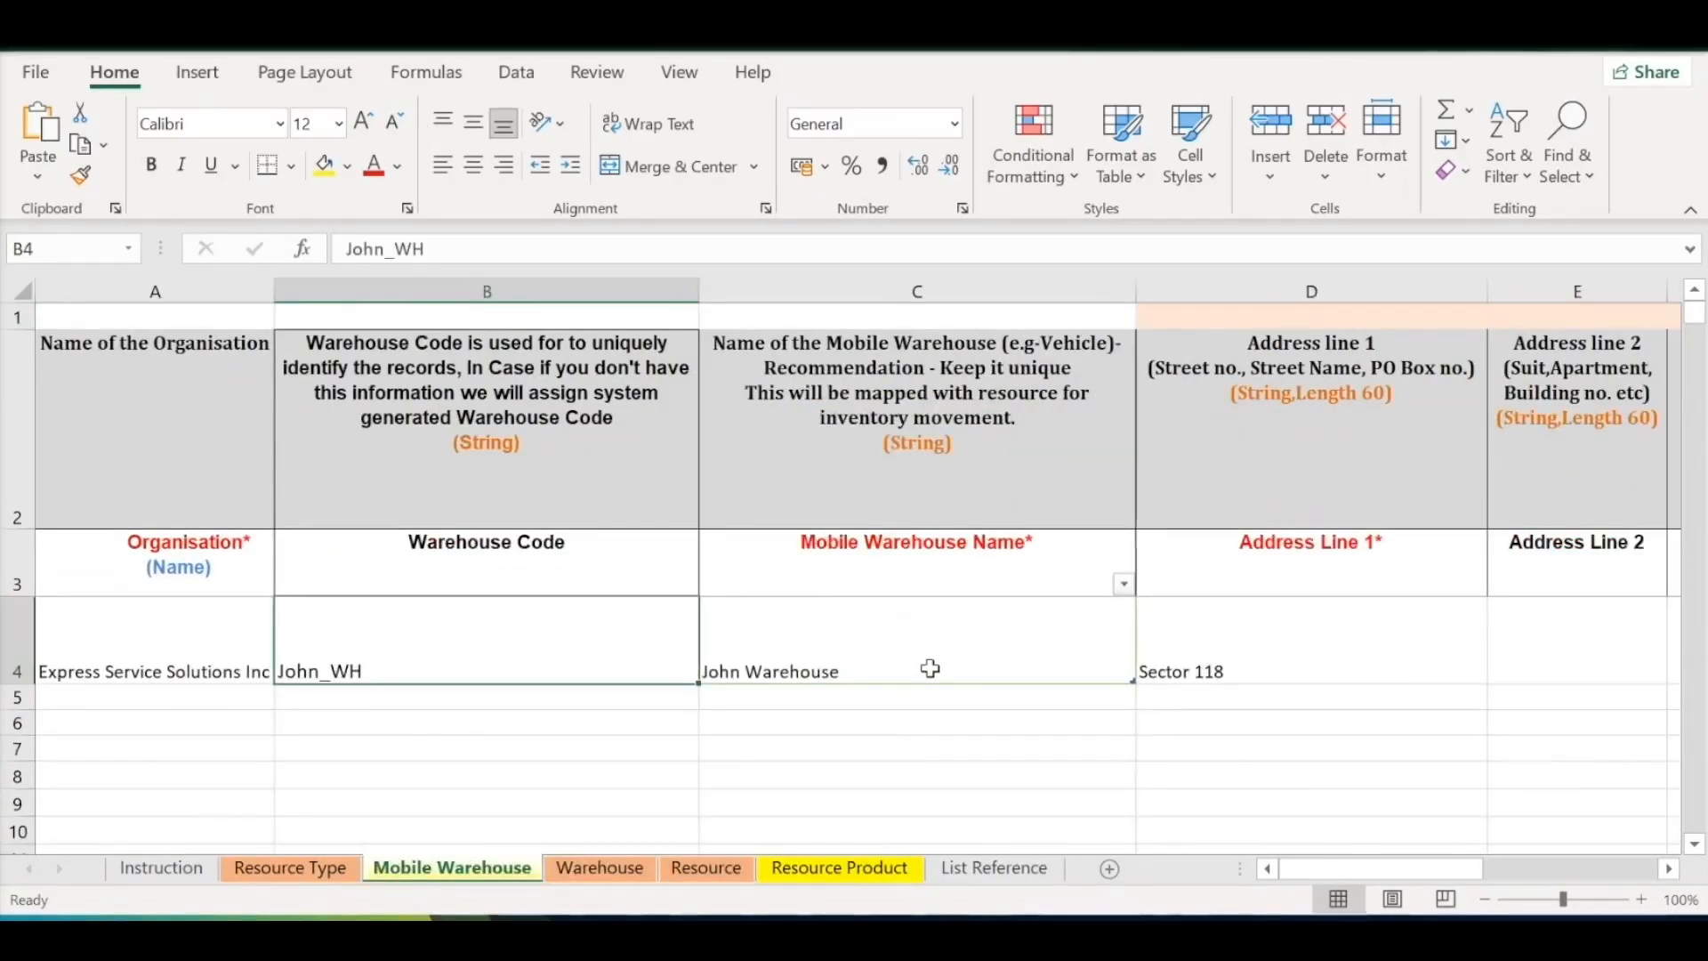
Examine the warehouse code and mobile warehouse name entries of the sample record
{"action": "key", "text": "Left"}
{"action": "key", "text": "Right"}
{"action": "key", "text": "Up"}
{"action": "key", "text": "Down"}
{"action": "key", "text": "F2"}
{"action": "key", "text": "Escape"}
{"action": "key", "text": "Right"}
{"action": "key", "text": "Left"}
{"action": "key", "text": "Right"}
{"action": "key", "text": "F2"}
{"action": "key", "text": "Escape"}
{"action": "key", "text": "Left"}
{"action": "key", "text": "Right"}
{"action": "key", "text": "F2"}
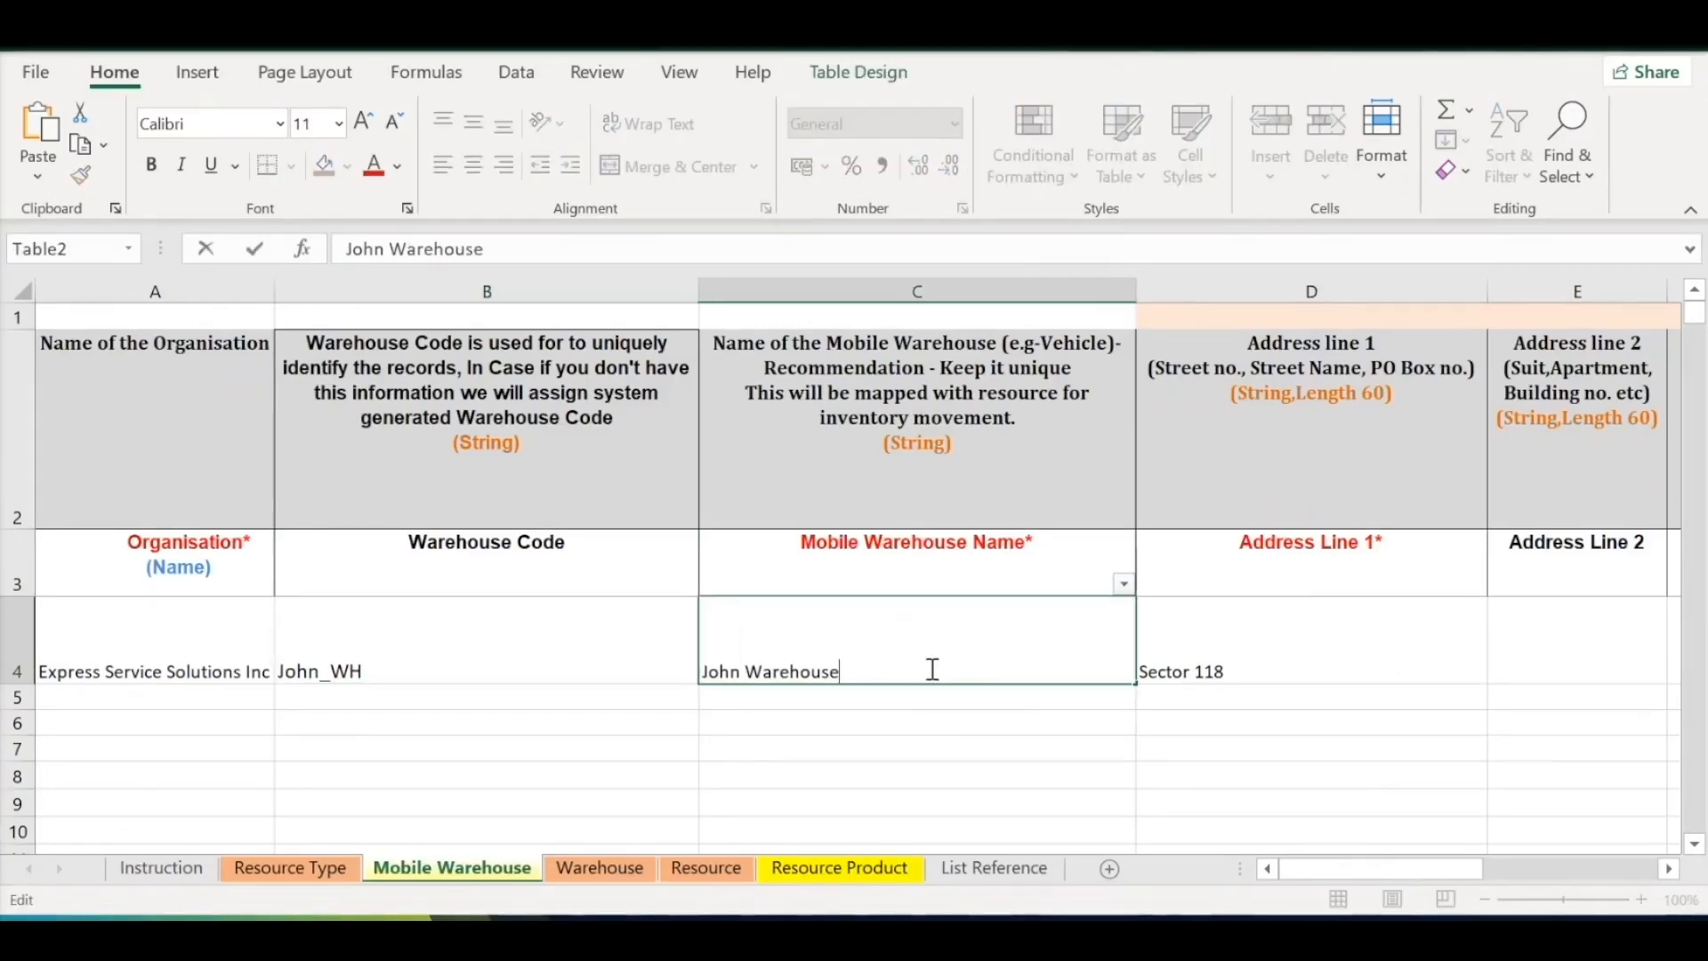
{"action": "key", "text": "Escape"}
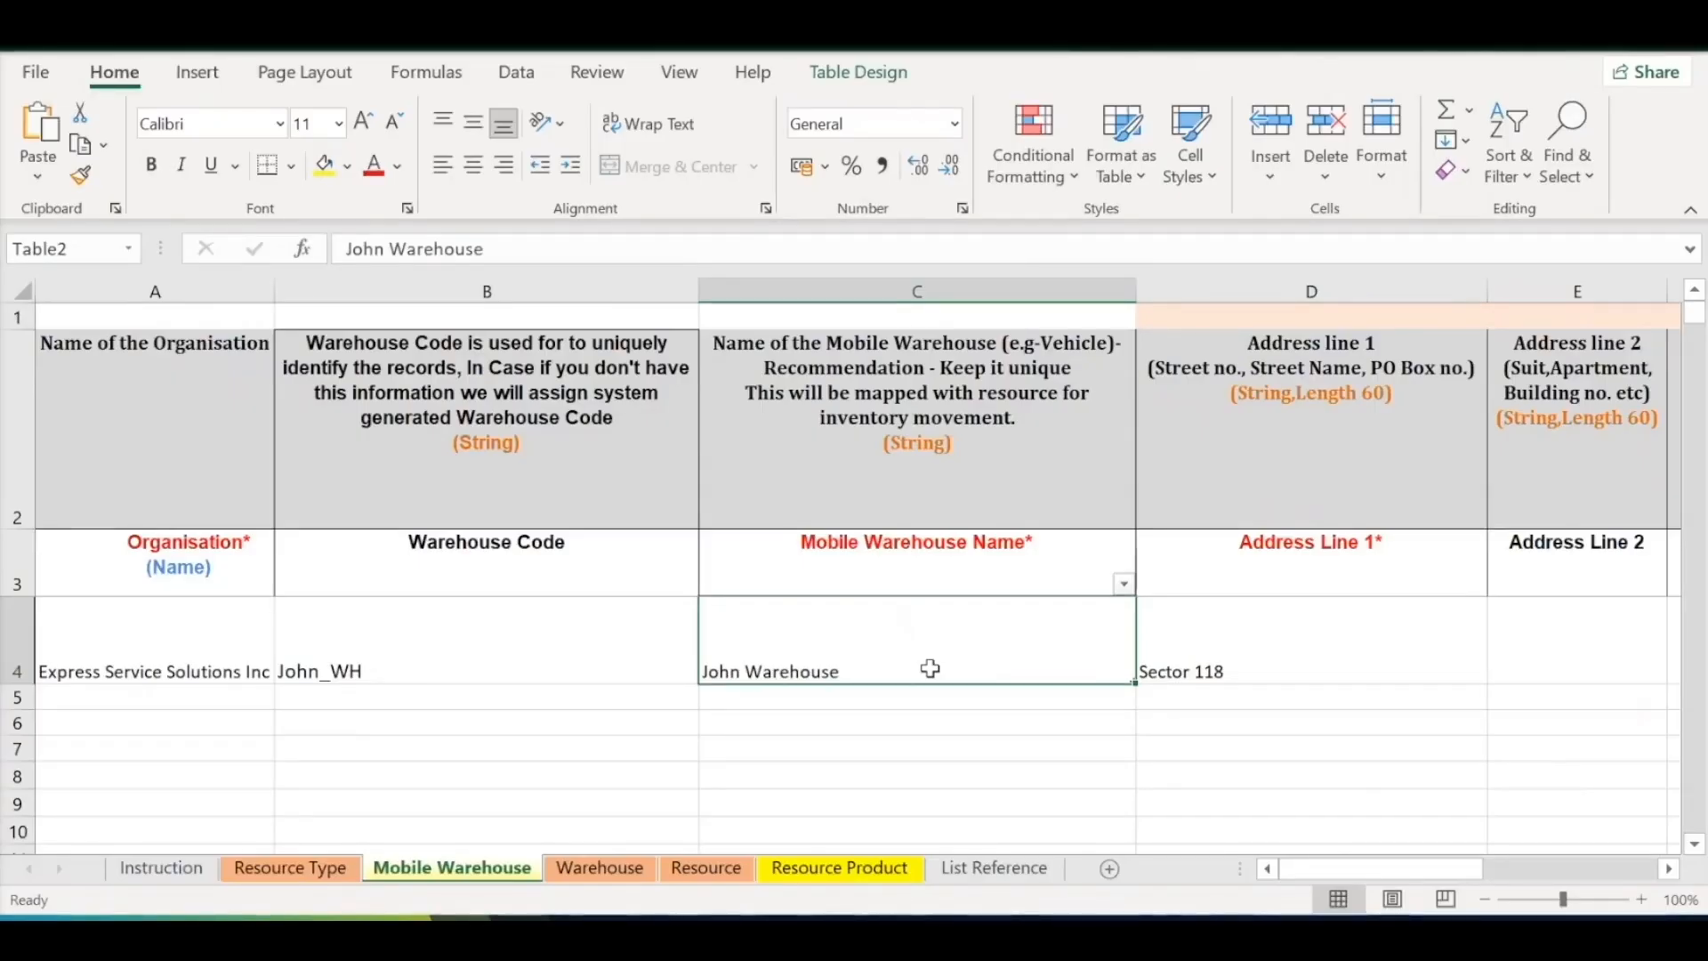
Review the mobile warehouse record's address line columns through to the city and state
{"action": "key", "text": "Right"}
{"action": "key", "text": "Right"}
{"action": "key", "text": "Left"}
{"action": "key", "text": "Left"}
{"action": "key", "text": "Right"}
{"action": "key", "text": "Right"}
{"action": "key", "text": "Left"}
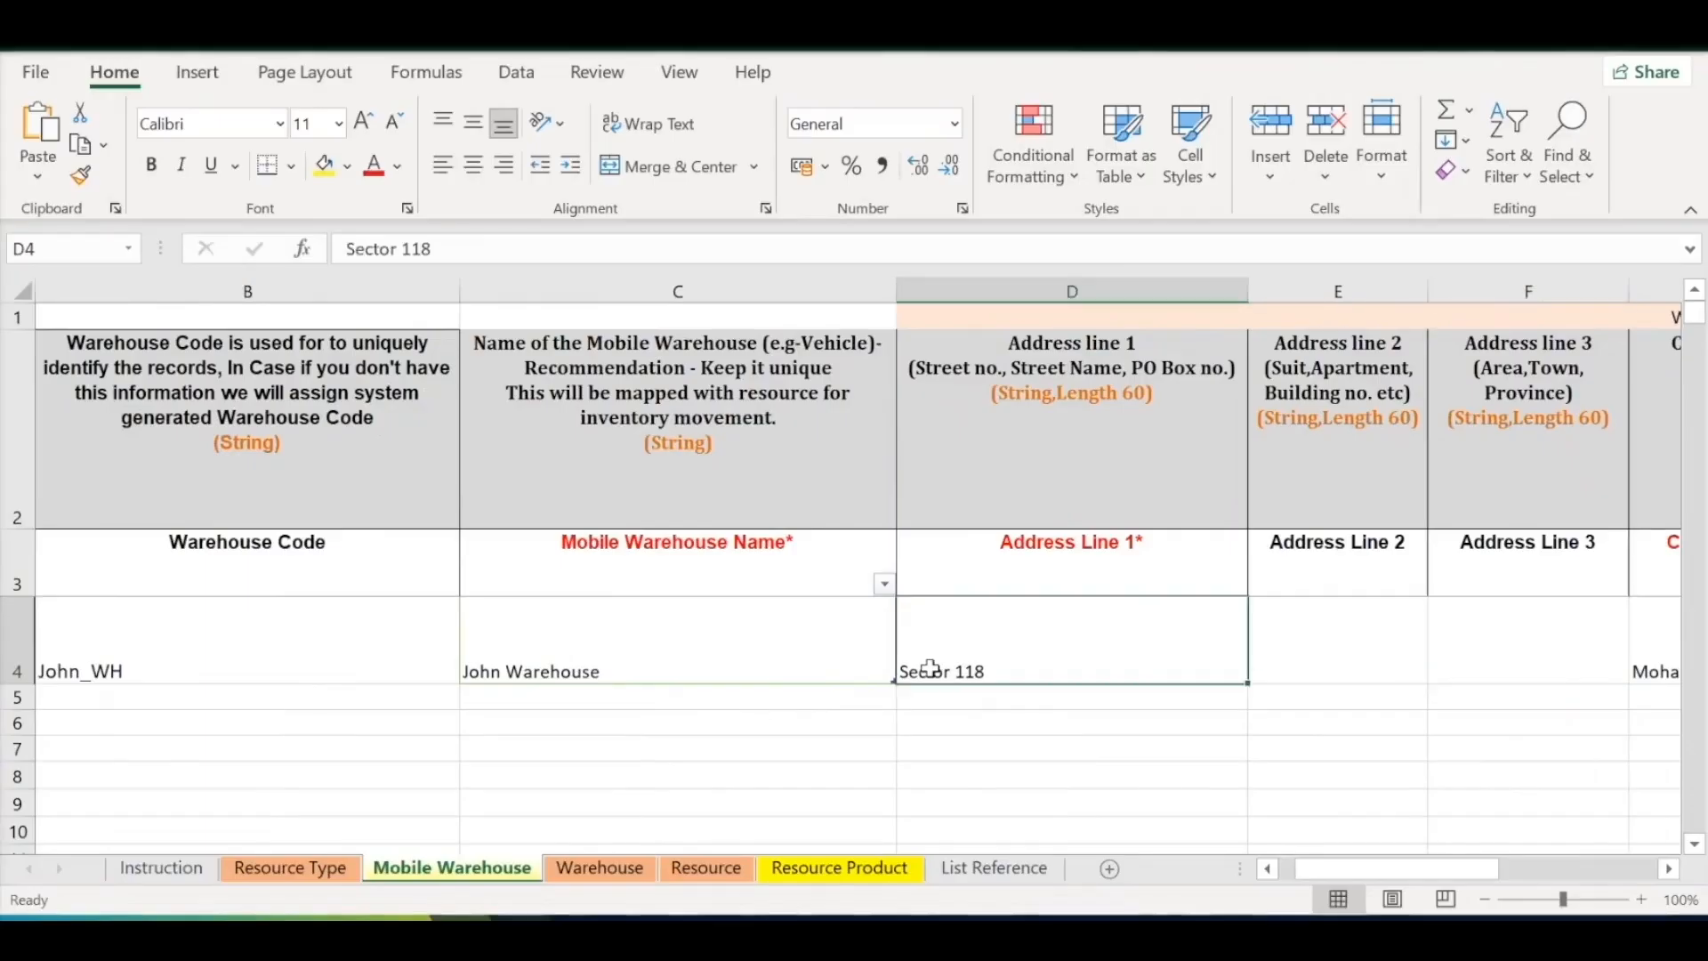
{"action": "key", "text": "Right"}
{"action": "key", "text": "Right"}
{"action": "key", "text": "Left"}
{"action": "key", "text": "Left"}
{"action": "key", "text": "Right"}
{"action": "key", "text": "Right"}
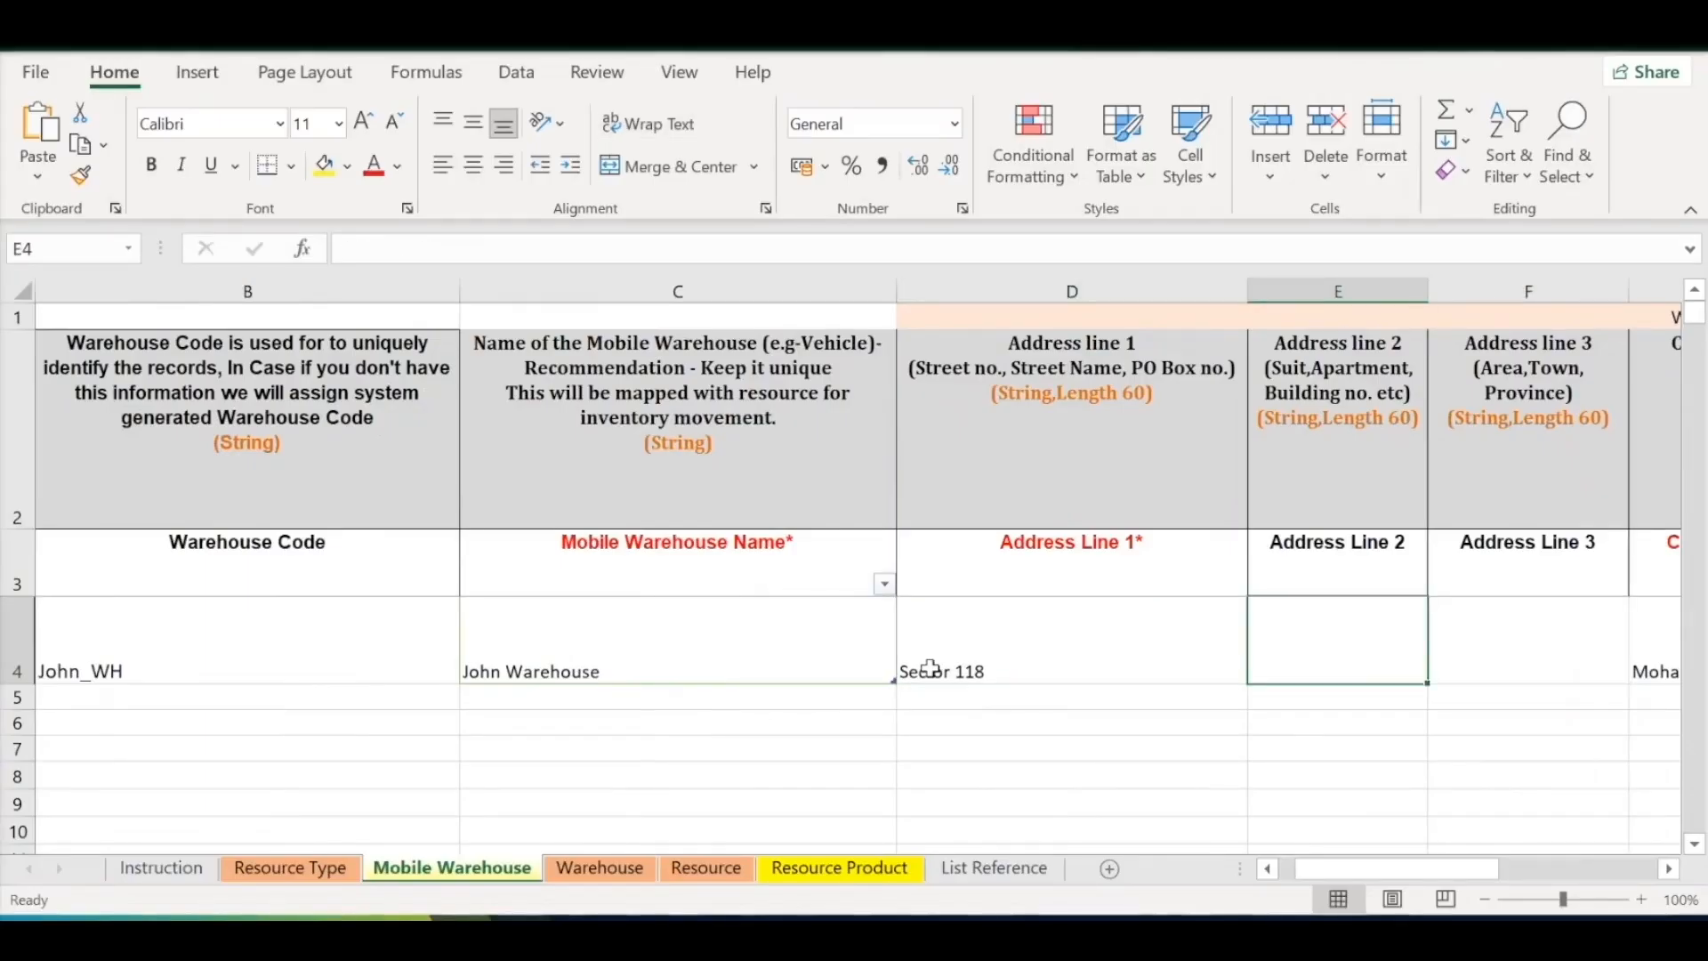
{"action": "key", "text": "Right"}
{"action": "key", "text": "Right"}
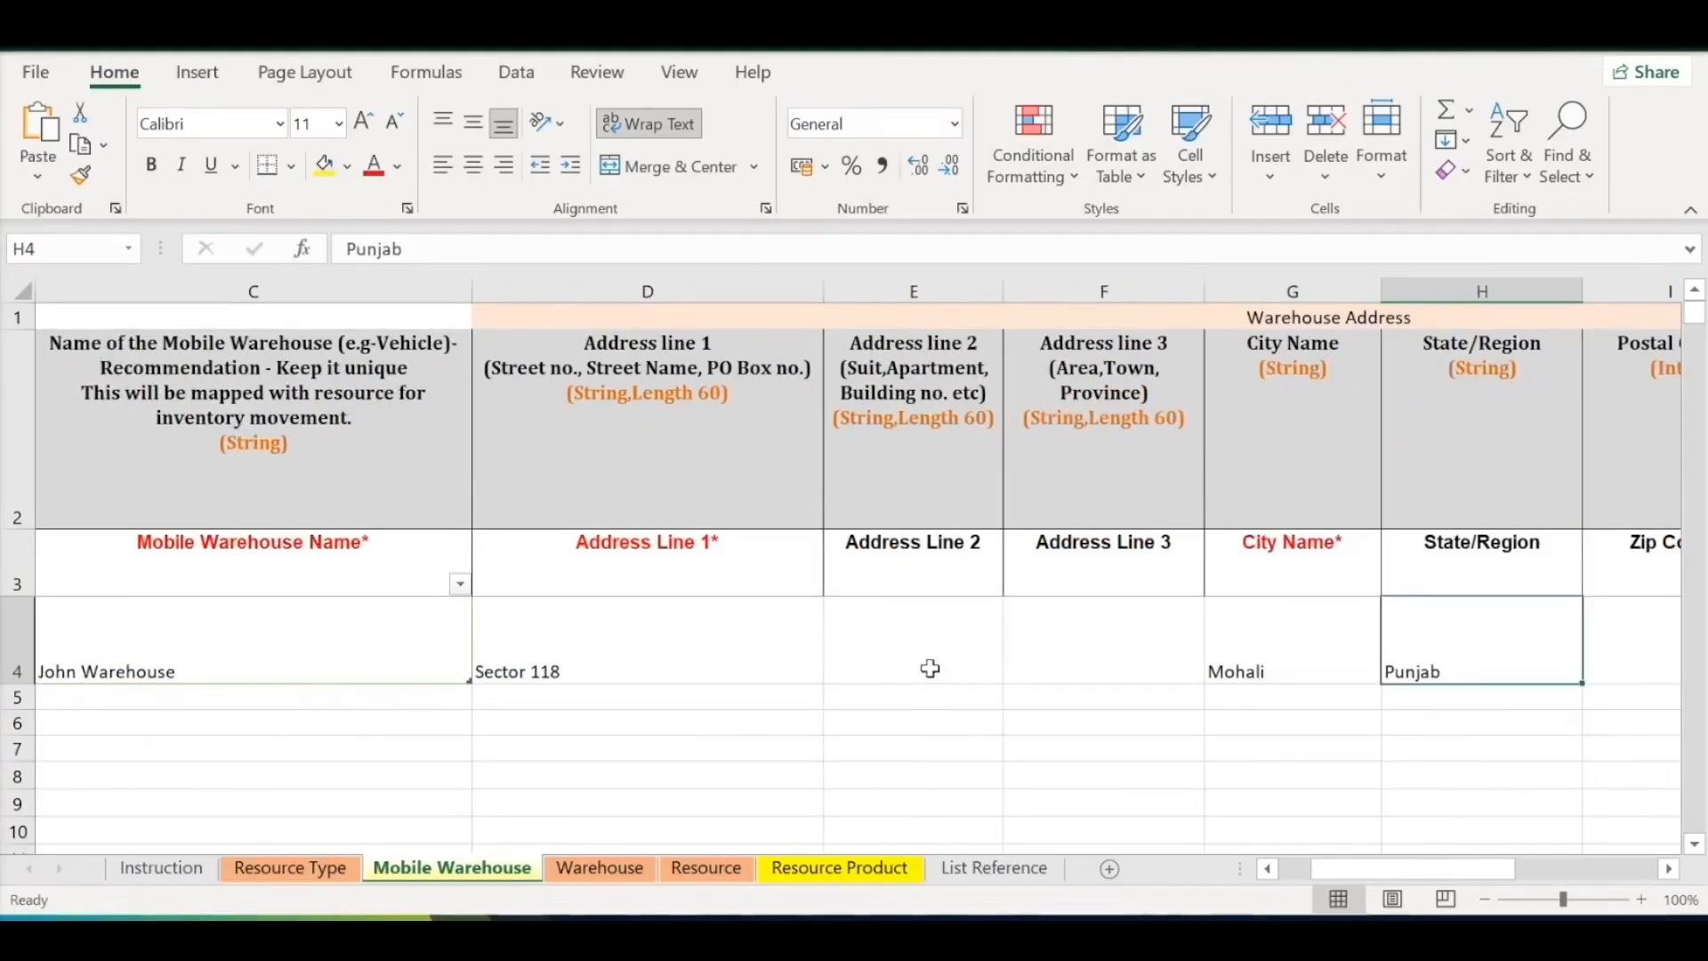
Review the mobile warehouse record's state, zip code and country columns up to the optional SourceWarehouse column
{"action": "key", "text": "Right"}
{"action": "key", "text": "Right"}
{"action": "key", "text": "Left"}
{"action": "key", "text": "Left"}
{"action": "key", "text": "Right"}
{"action": "key", "text": "Right"}
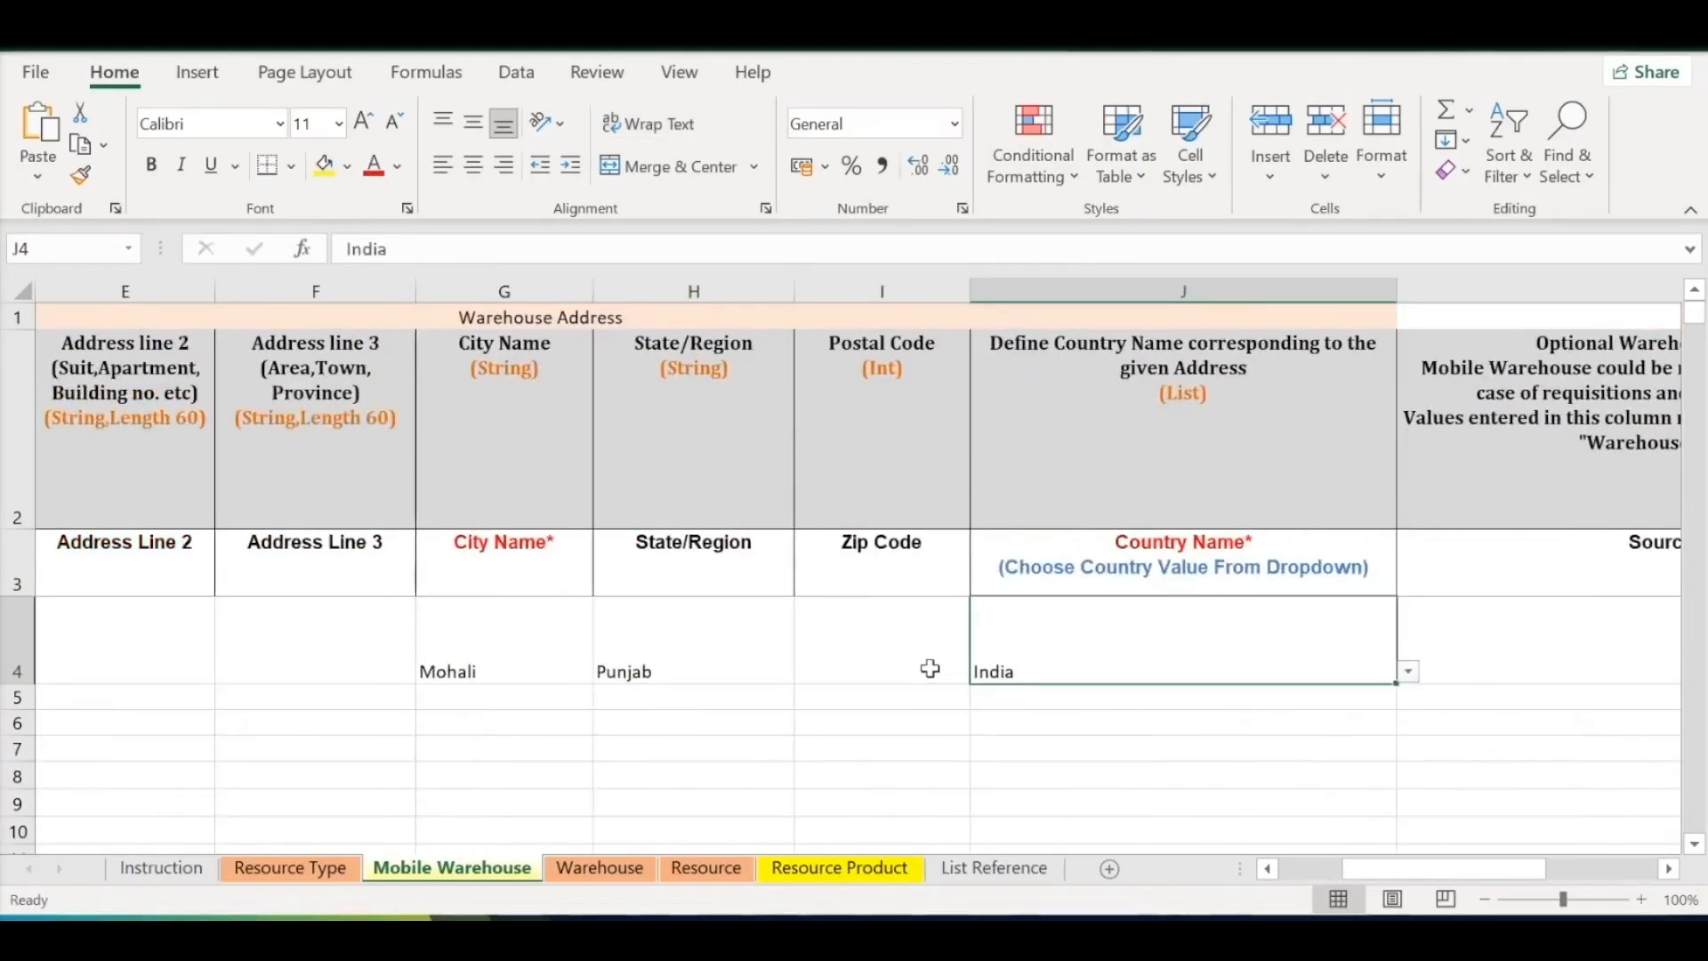
{"action": "key", "text": "Right"}
{"action": "key", "text": "Left"}
{"action": "key", "text": "Left"}
{"action": "key", "text": "Left"}
{"action": "key", "text": "Left"}
{"action": "key", "text": "Left"}
{"action": "key", "text": "Left"}
{"action": "key", "text": "Right"}
{"action": "key", "text": "Right"}
{"action": "key", "text": "Right"}
{"action": "key", "text": "Right"}
{"action": "key", "text": "Right"}
{"action": "key", "text": "Right"}
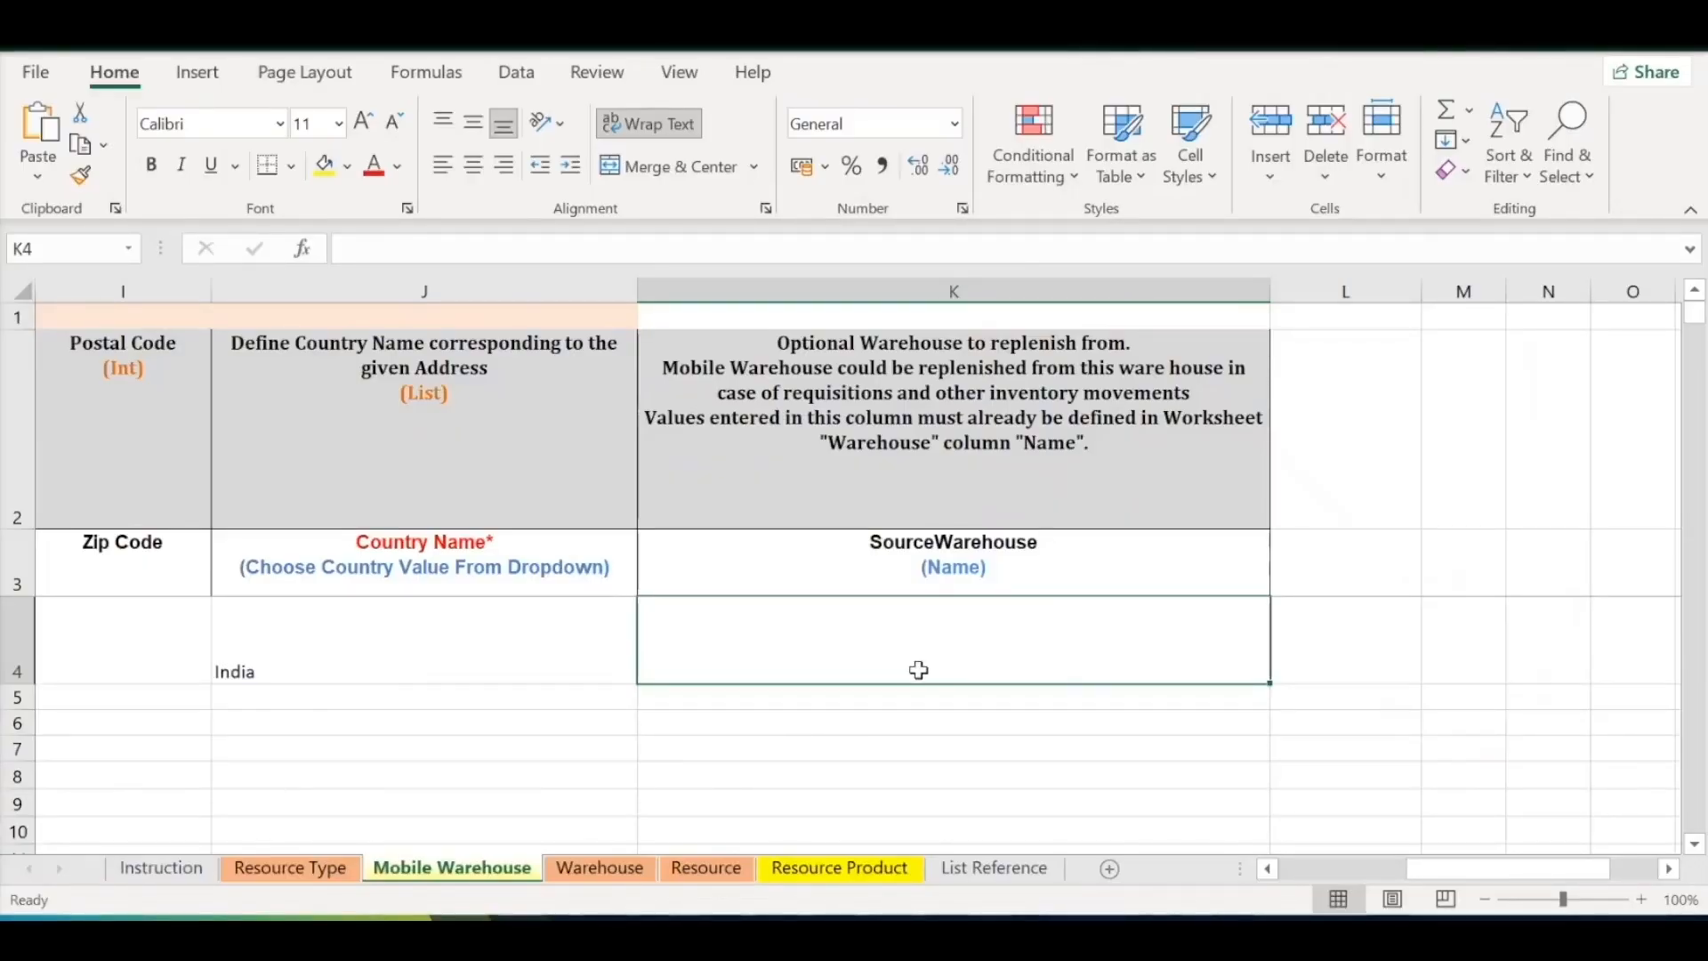
Copy the name Main Warehouse from the Warehouse sheet into the mobile warehouse record's SourceWarehouse field
{"action": "left_click", "coordinate": [613, 881]}
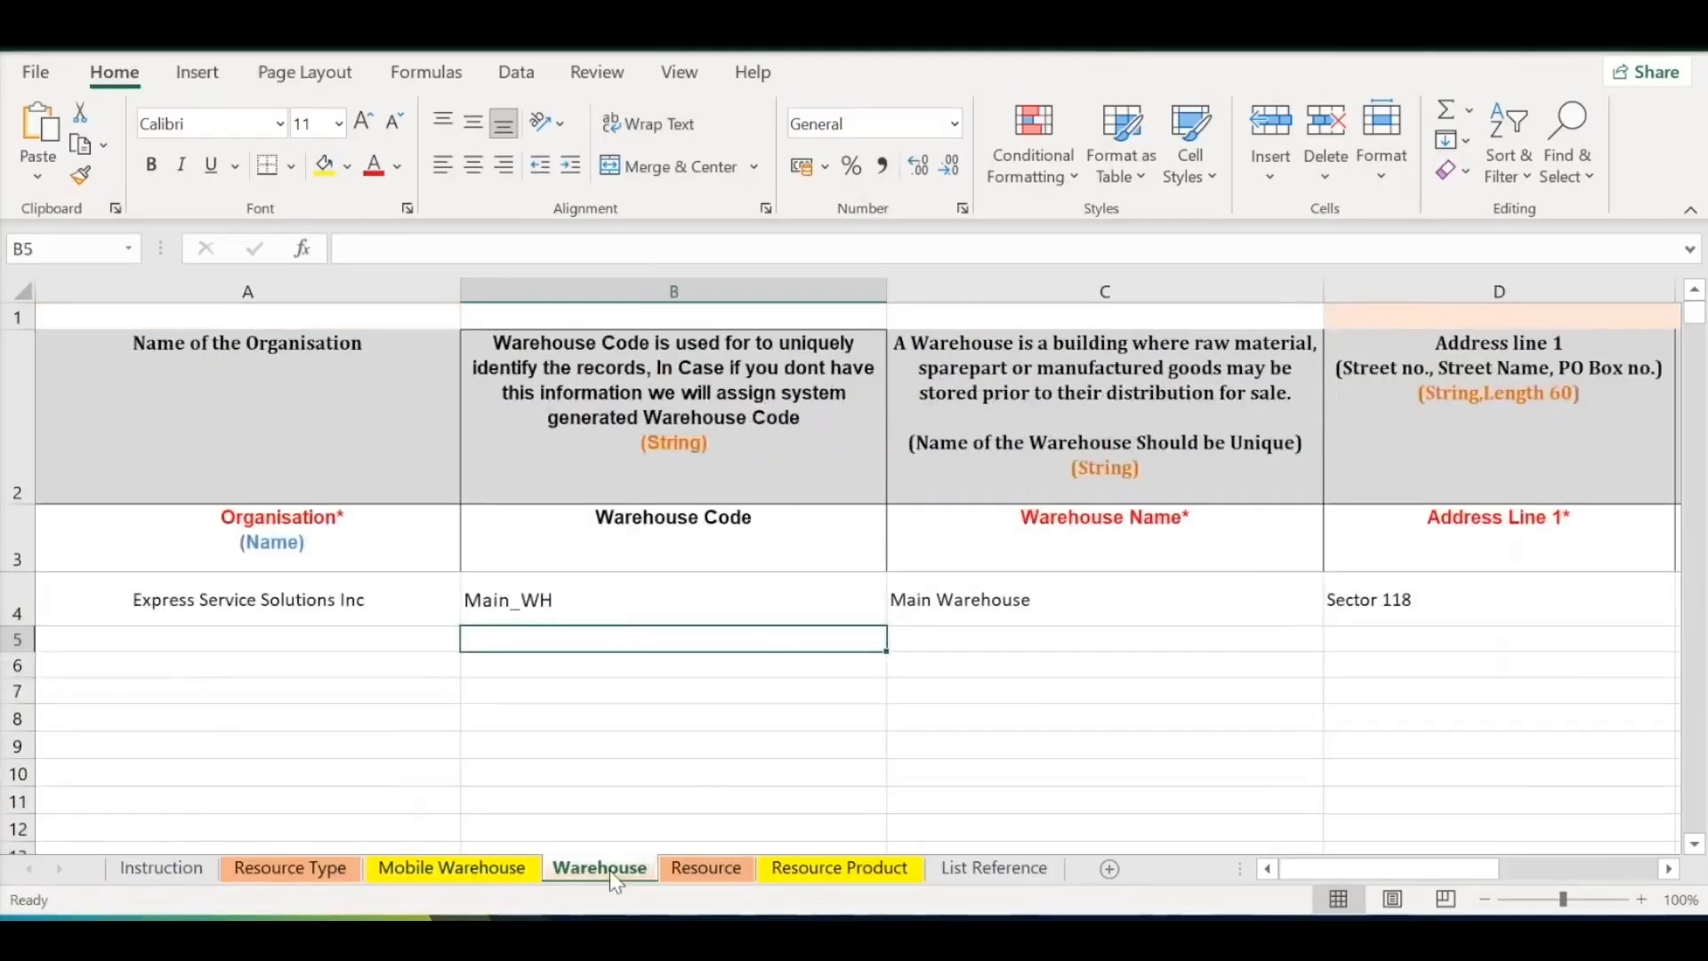
{"action": "left_click", "coordinate": [1162, 558]}
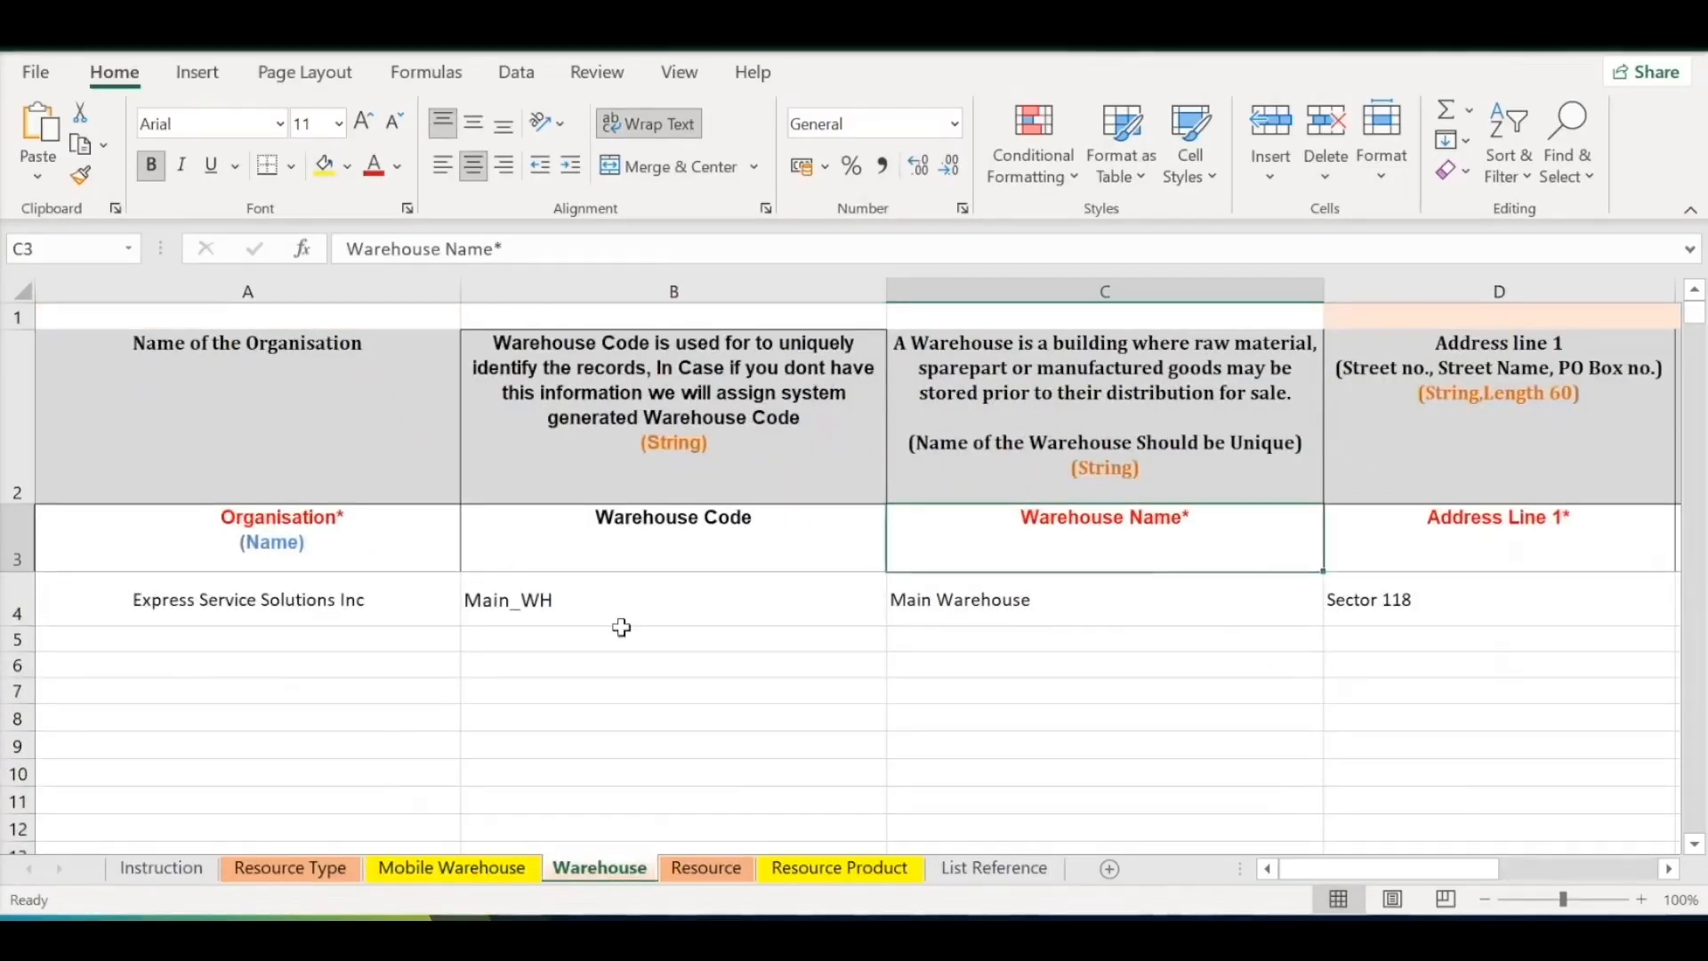
{"action": "left_click", "coordinate": [671, 583]}
{"action": "key", "text": "Right"}
{"action": "key", "text": "ctrl+c"}
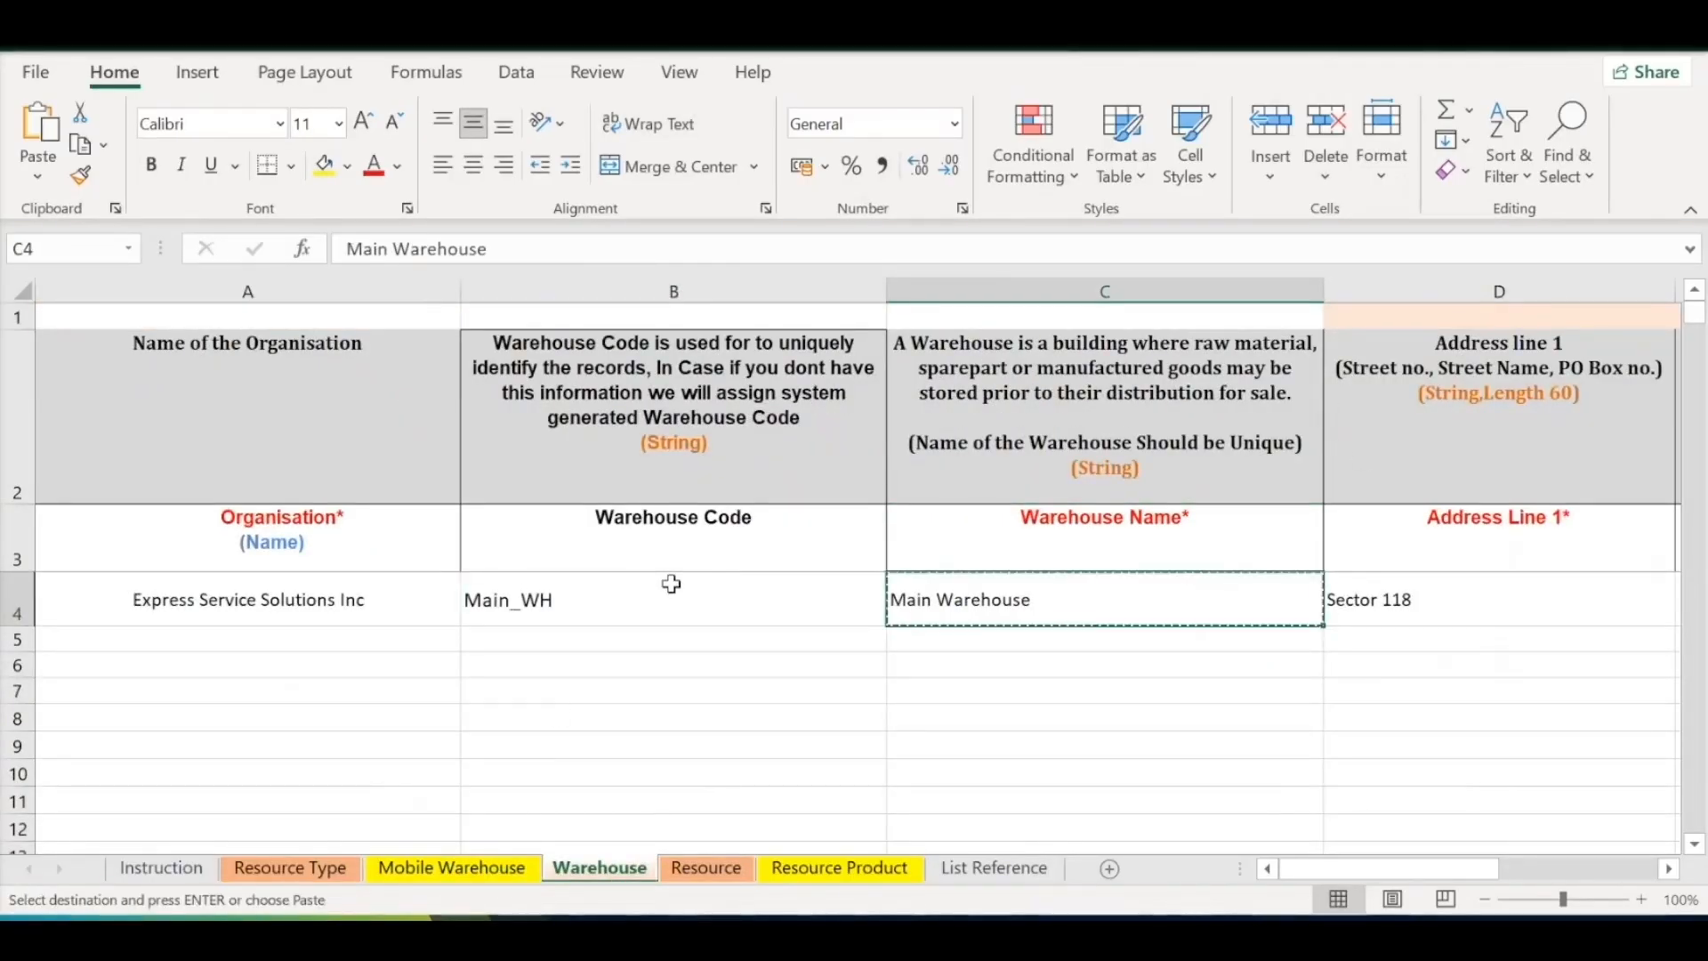
{"action": "left_click", "coordinate": [495, 879]}
{"action": "left_click", "coordinate": [1014, 635]}
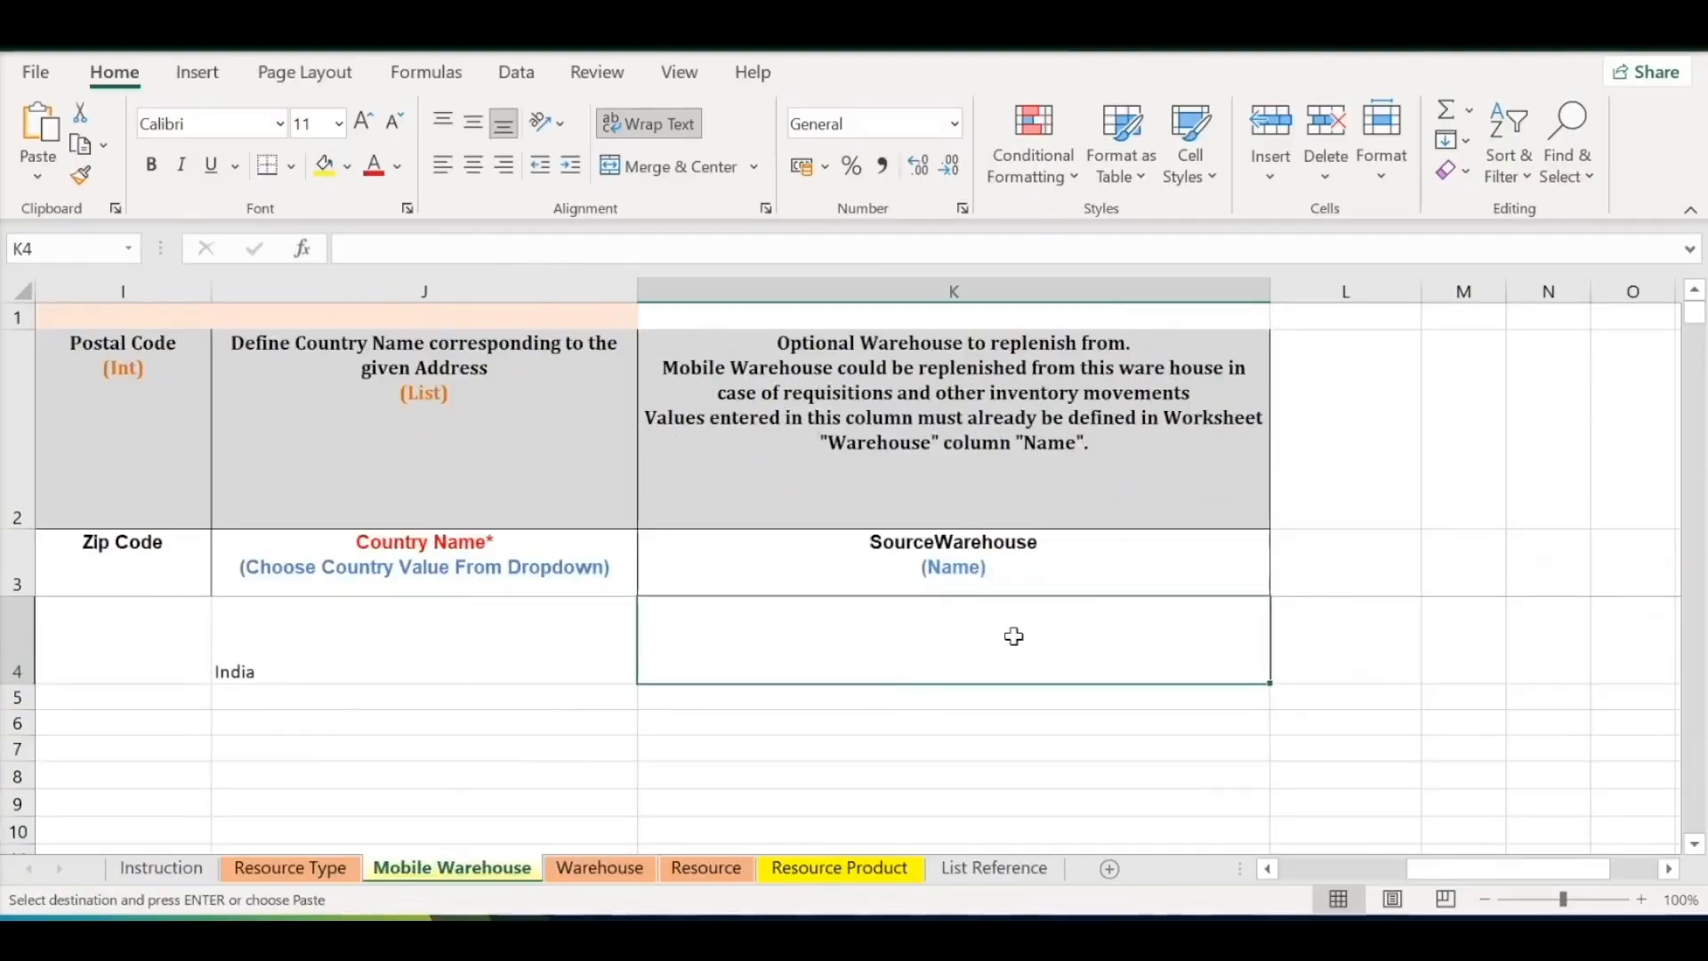
{"action": "key", "text": "ctrl+v"}
{"action": "left_click", "coordinate": [927, 722]}
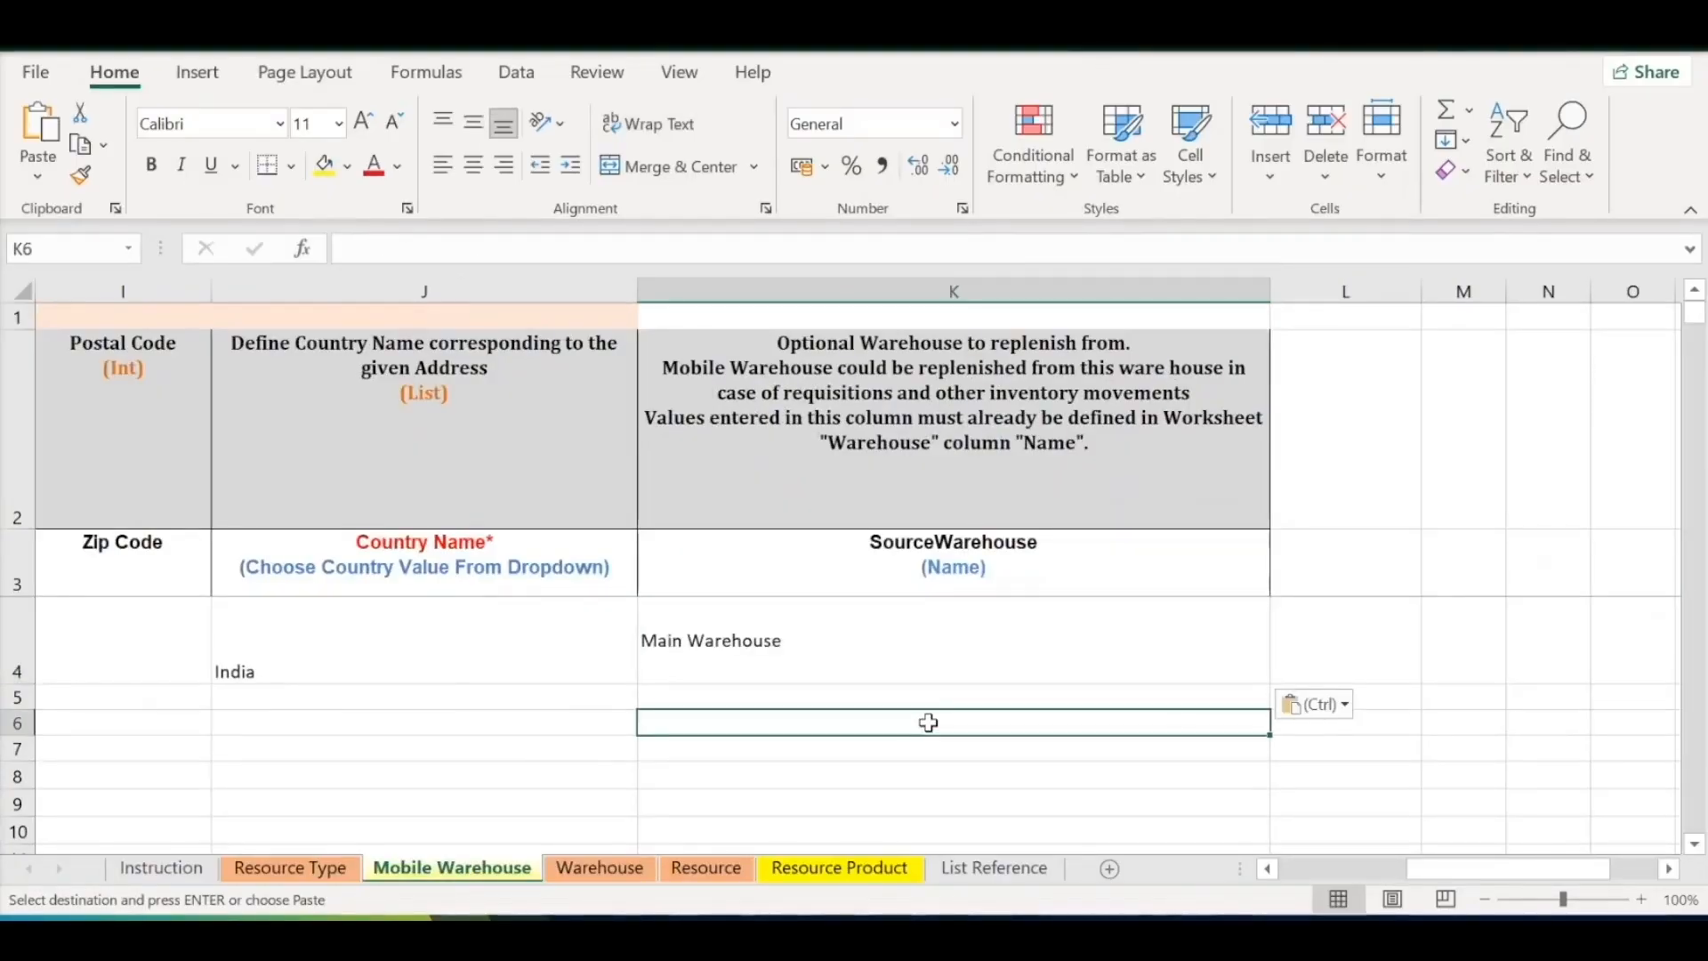
Review the completed mobile warehouse record from the source warehouse back to the warehouse code and address line 1
{"action": "key", "text": "Up"}
{"action": "key", "text": "Up"}
{"action": "key", "text": "Left"}
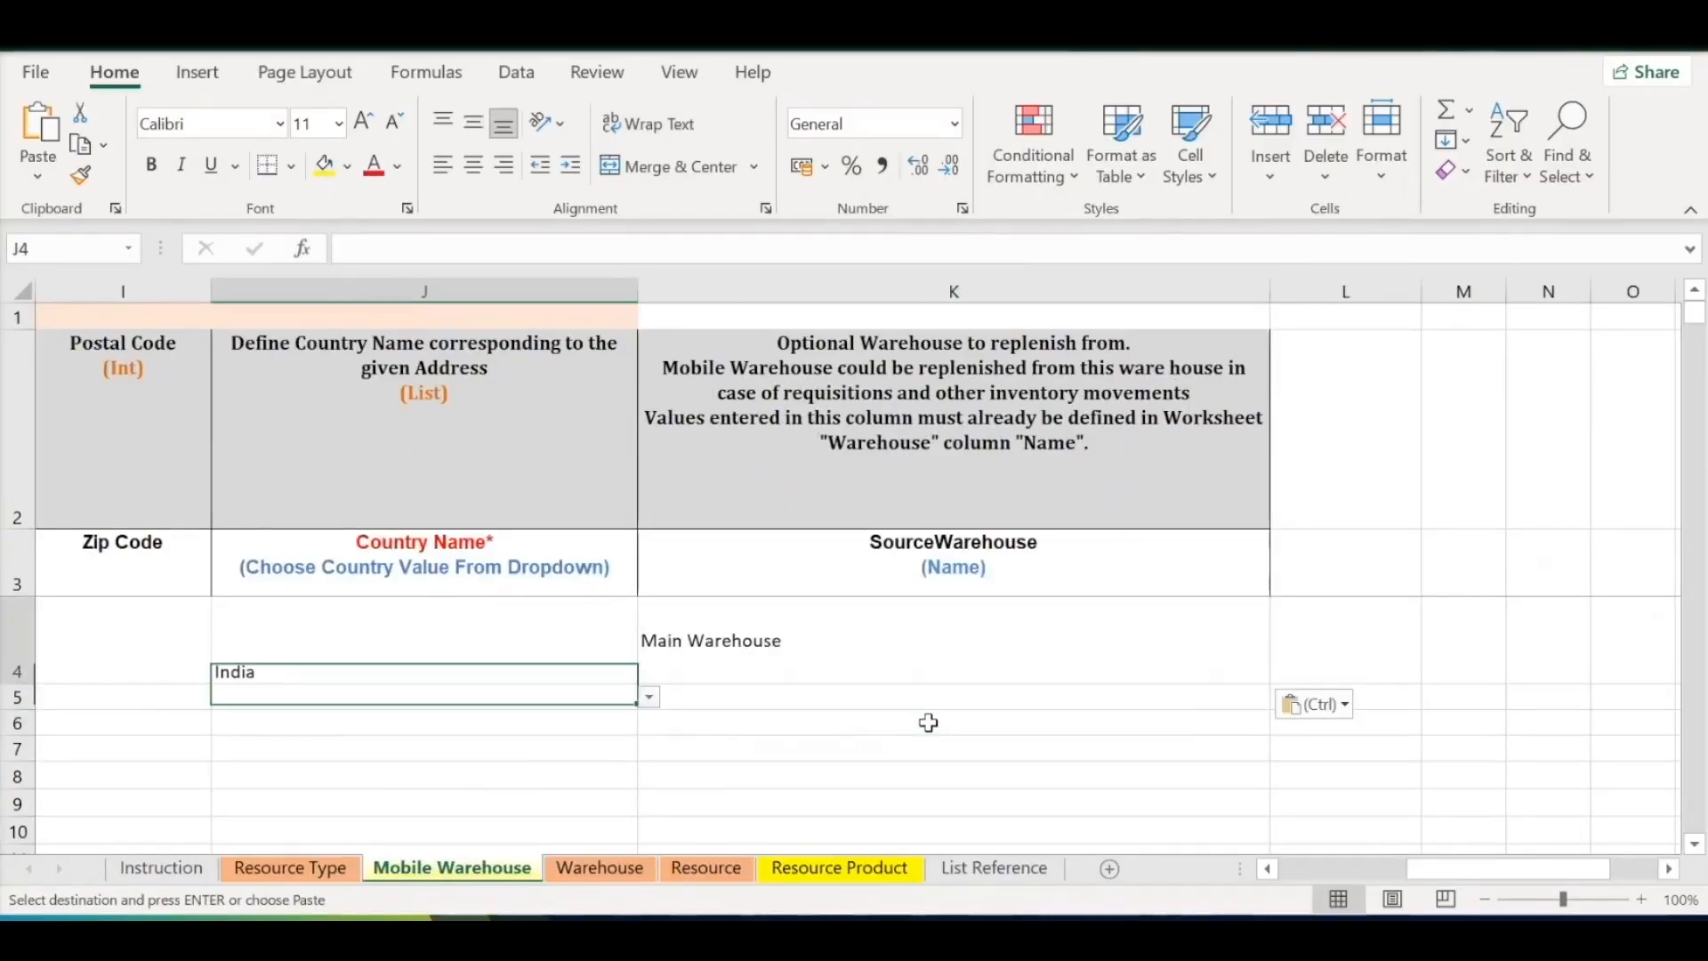
{"action": "key", "text": "Right"}
{"action": "key", "text": "Left"}
{"action": "key", "text": "Left"}
{"action": "key", "text": "Left"}
{"action": "key", "text": "Left"}
{"action": "key", "text": "Left"}
{"action": "key", "text": "Left"}
{"action": "key", "text": "Left"}
{"action": "key", "text": "Left"}
{"action": "key", "text": "Left"}
{"action": "key", "text": "Left"}
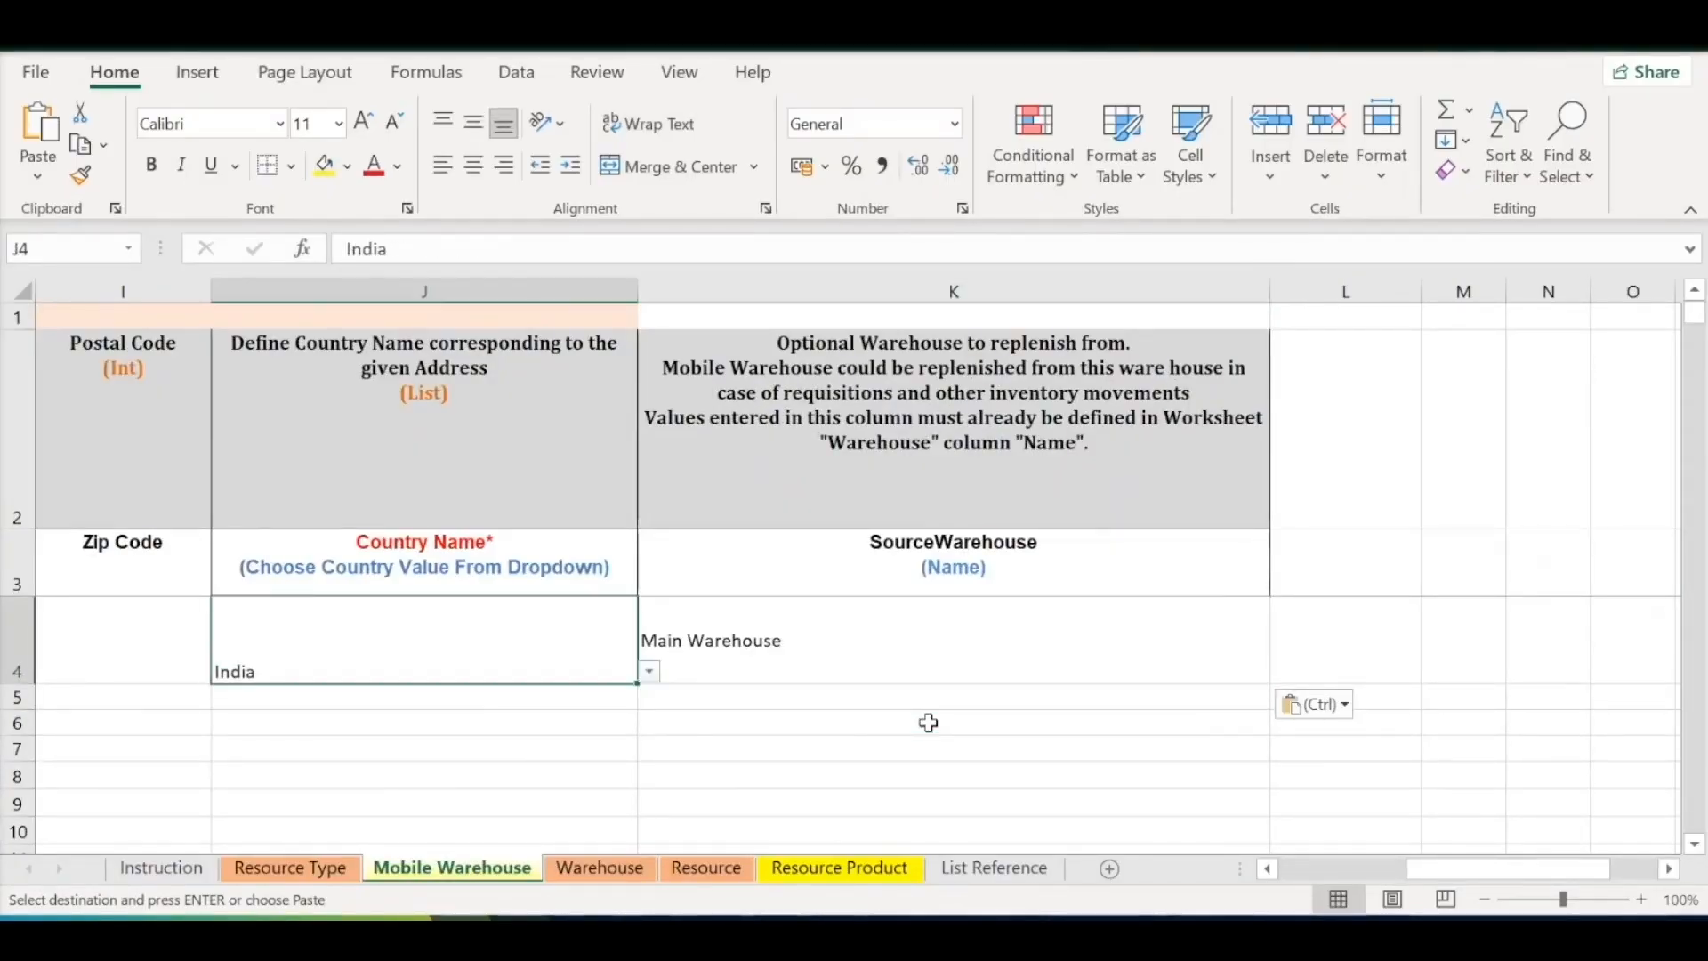
{"action": "key", "text": "Right"}
{"action": "key", "text": "Right"}
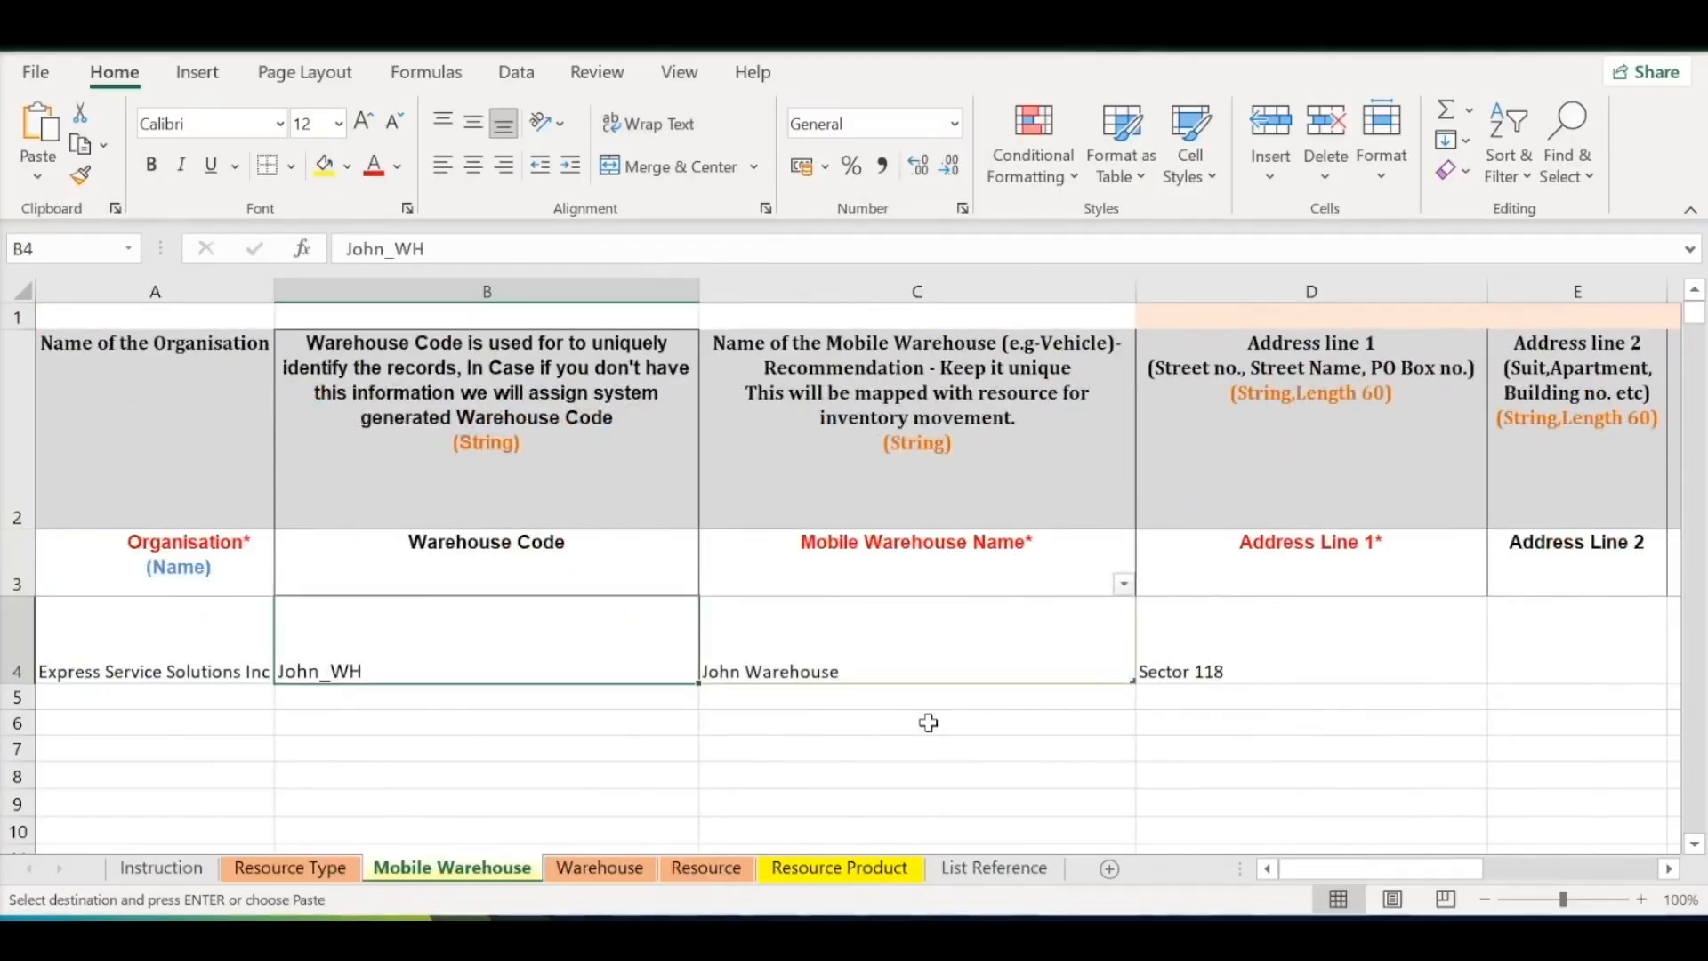
{"action": "key", "text": "Right"}
{"action": "key", "text": "Right"}
{"action": "key", "text": "Left"}
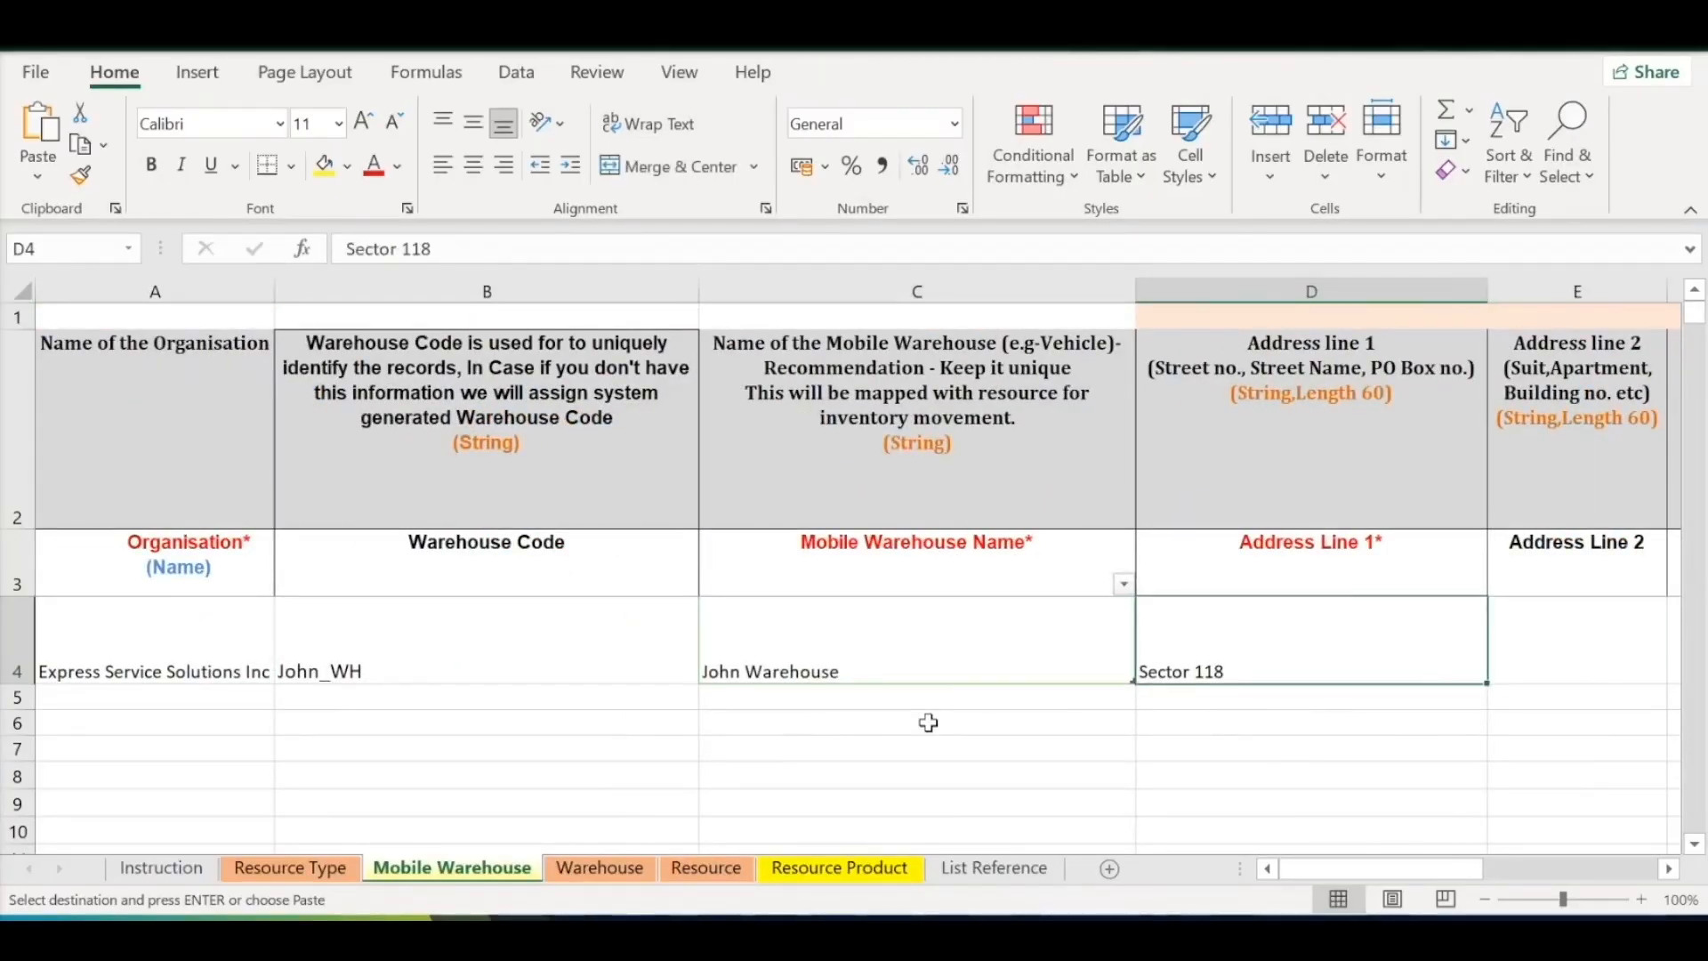
{"action": "scroll", "coordinate": [927, 722], "scroll_direction": "right", "scroll_amount": 1}
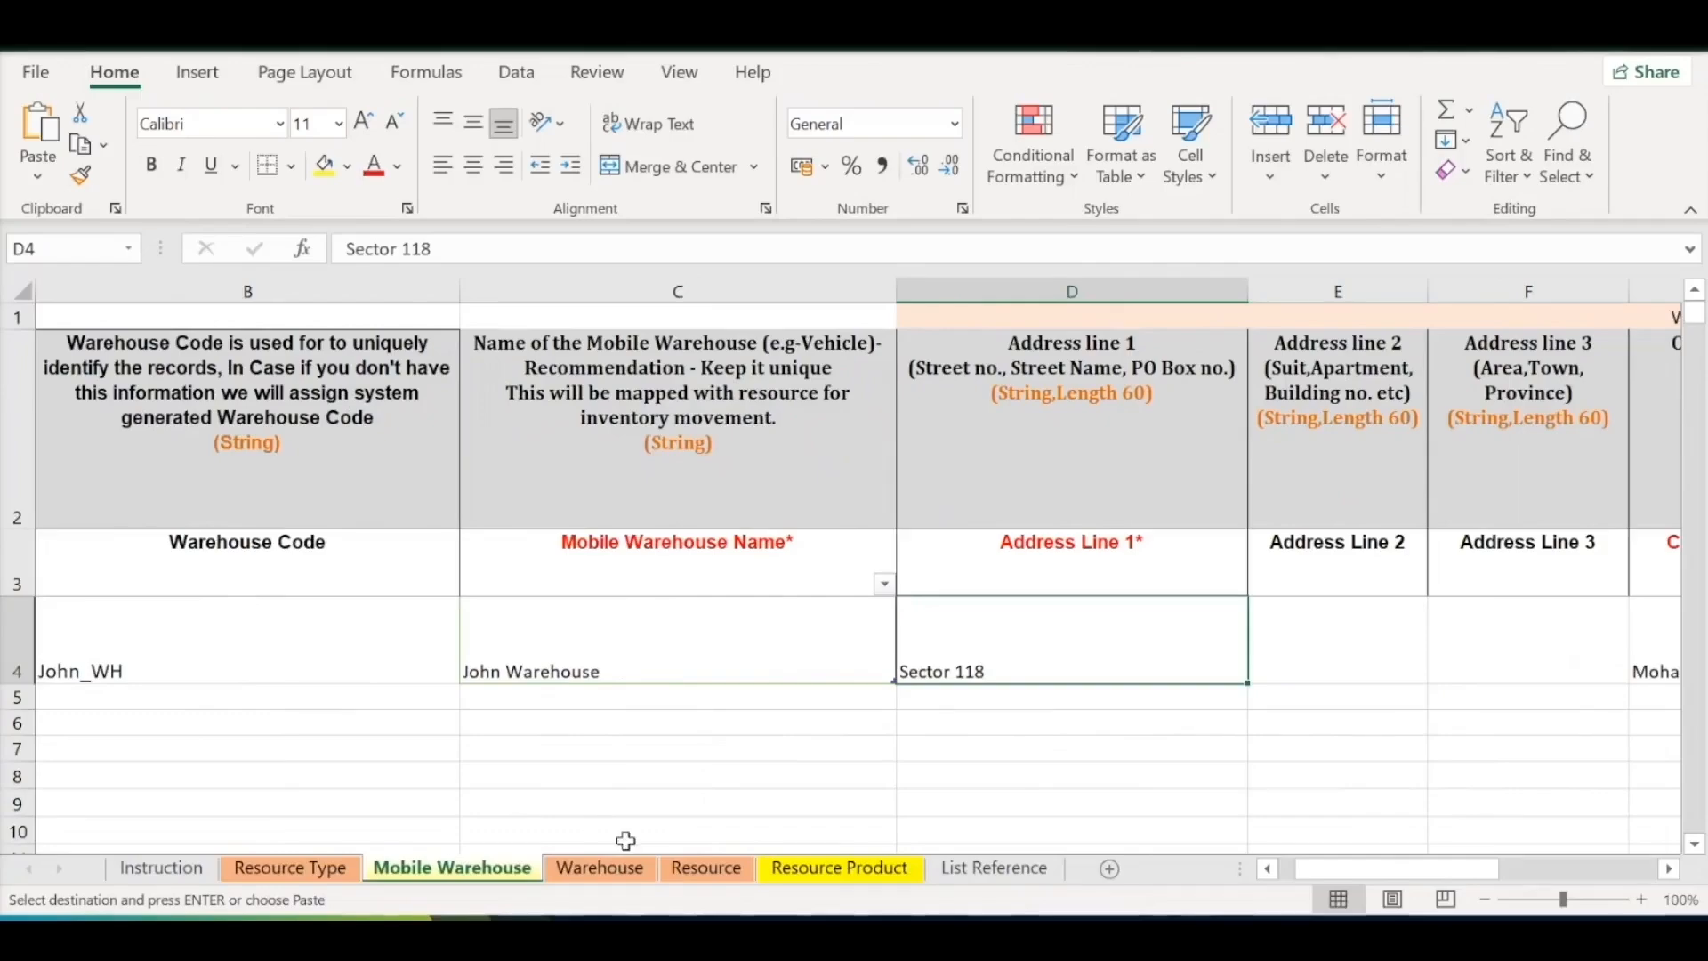
Glance at the Warehouse sheet and go back to the mobile warehouse name entry
{"action": "left_click", "coordinate": [605, 868]}
{"action": "left_click", "coordinate": [463, 870]}
{"action": "left_click", "coordinate": [637, 722]}
{"action": "key", "text": "Left"}
{"action": "key", "text": "Up"}
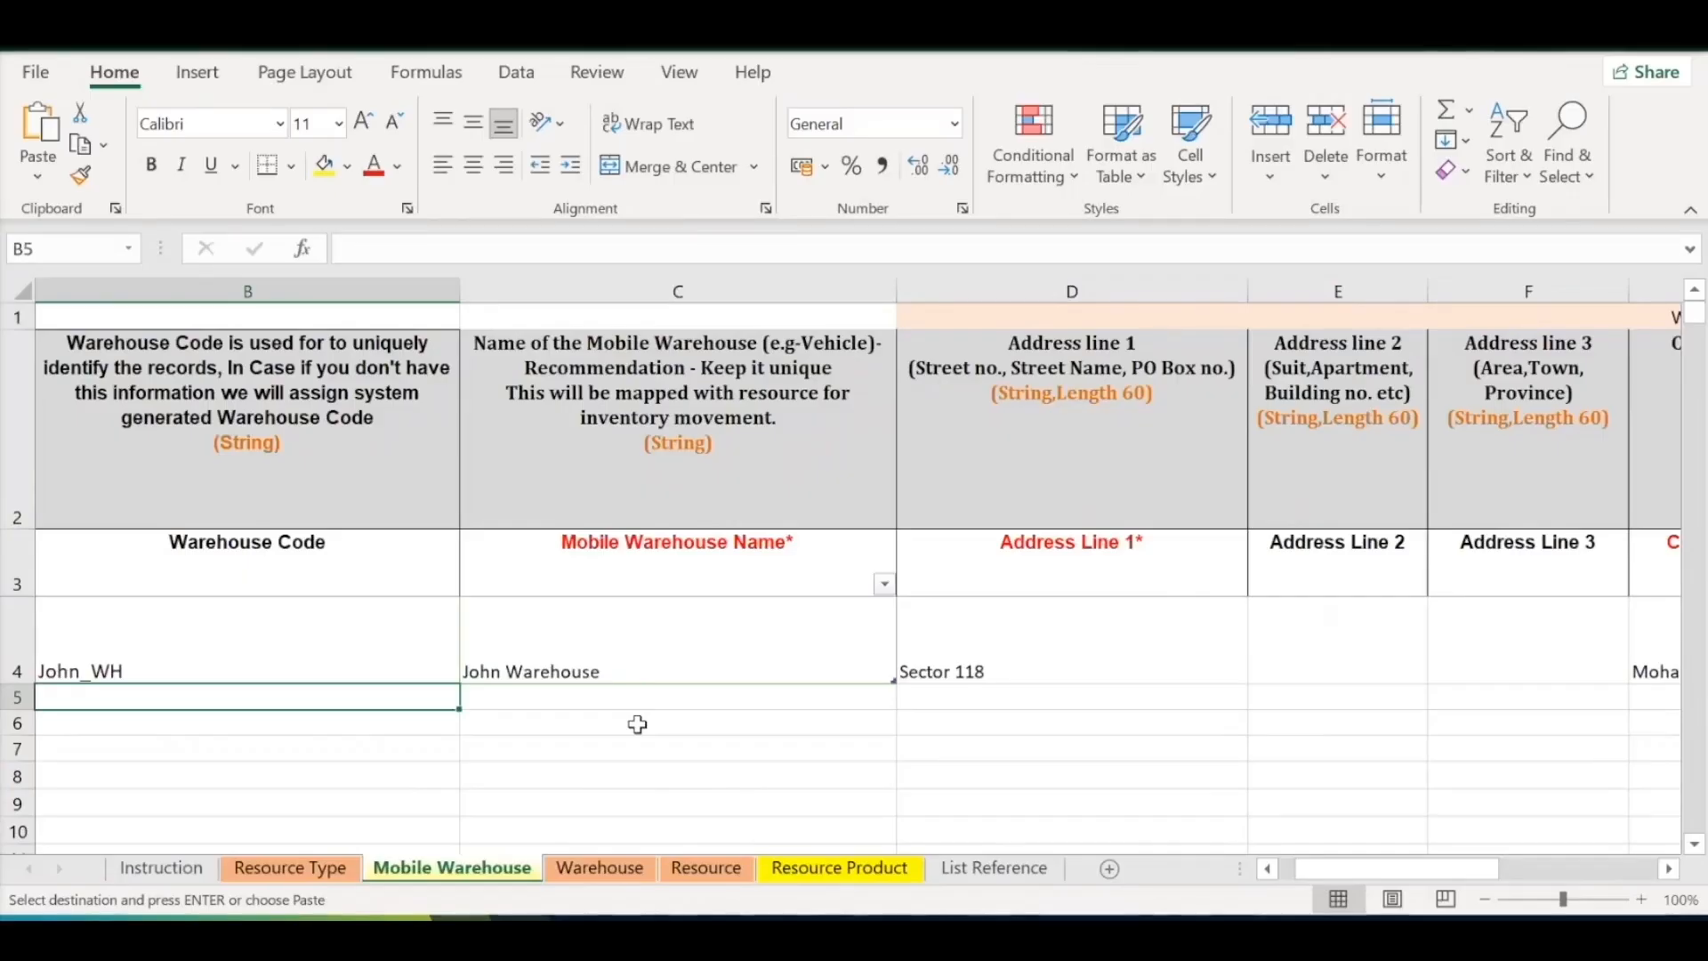
{"action": "key", "text": "Up"}
{"action": "key", "text": "Right"}
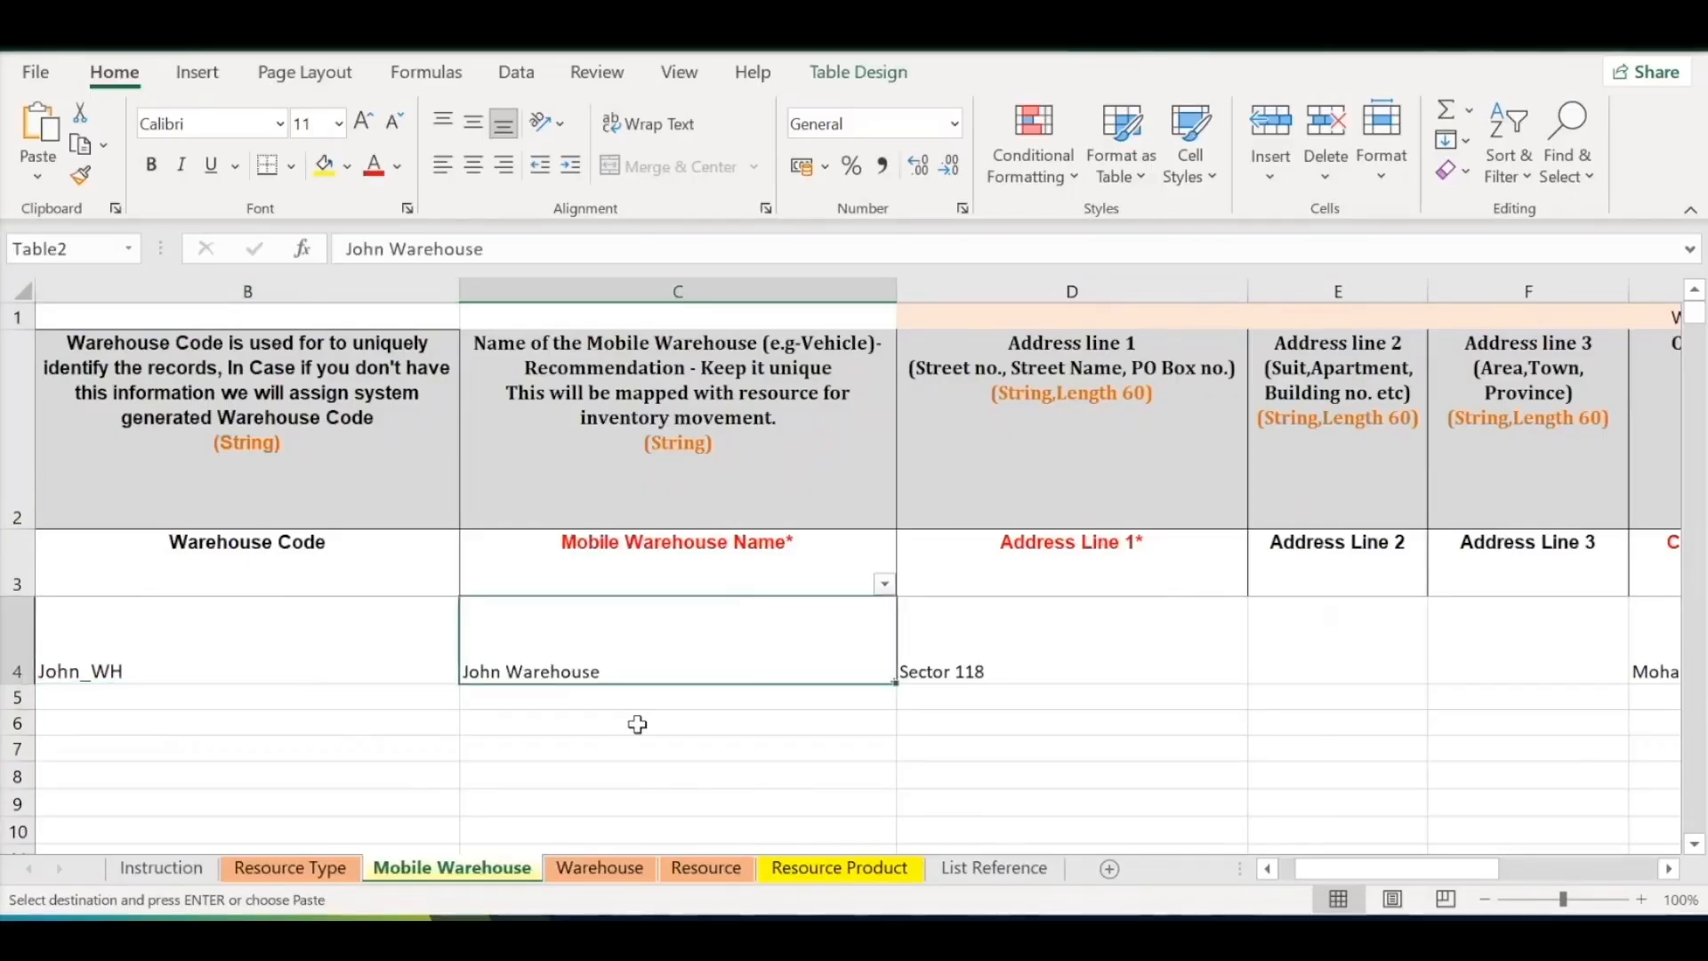
Examine the Warehouse sheet's organisation, warehouse code, name, address line and city columns for the Main Warehouse record
{"action": "left_click", "coordinate": [599, 867]}
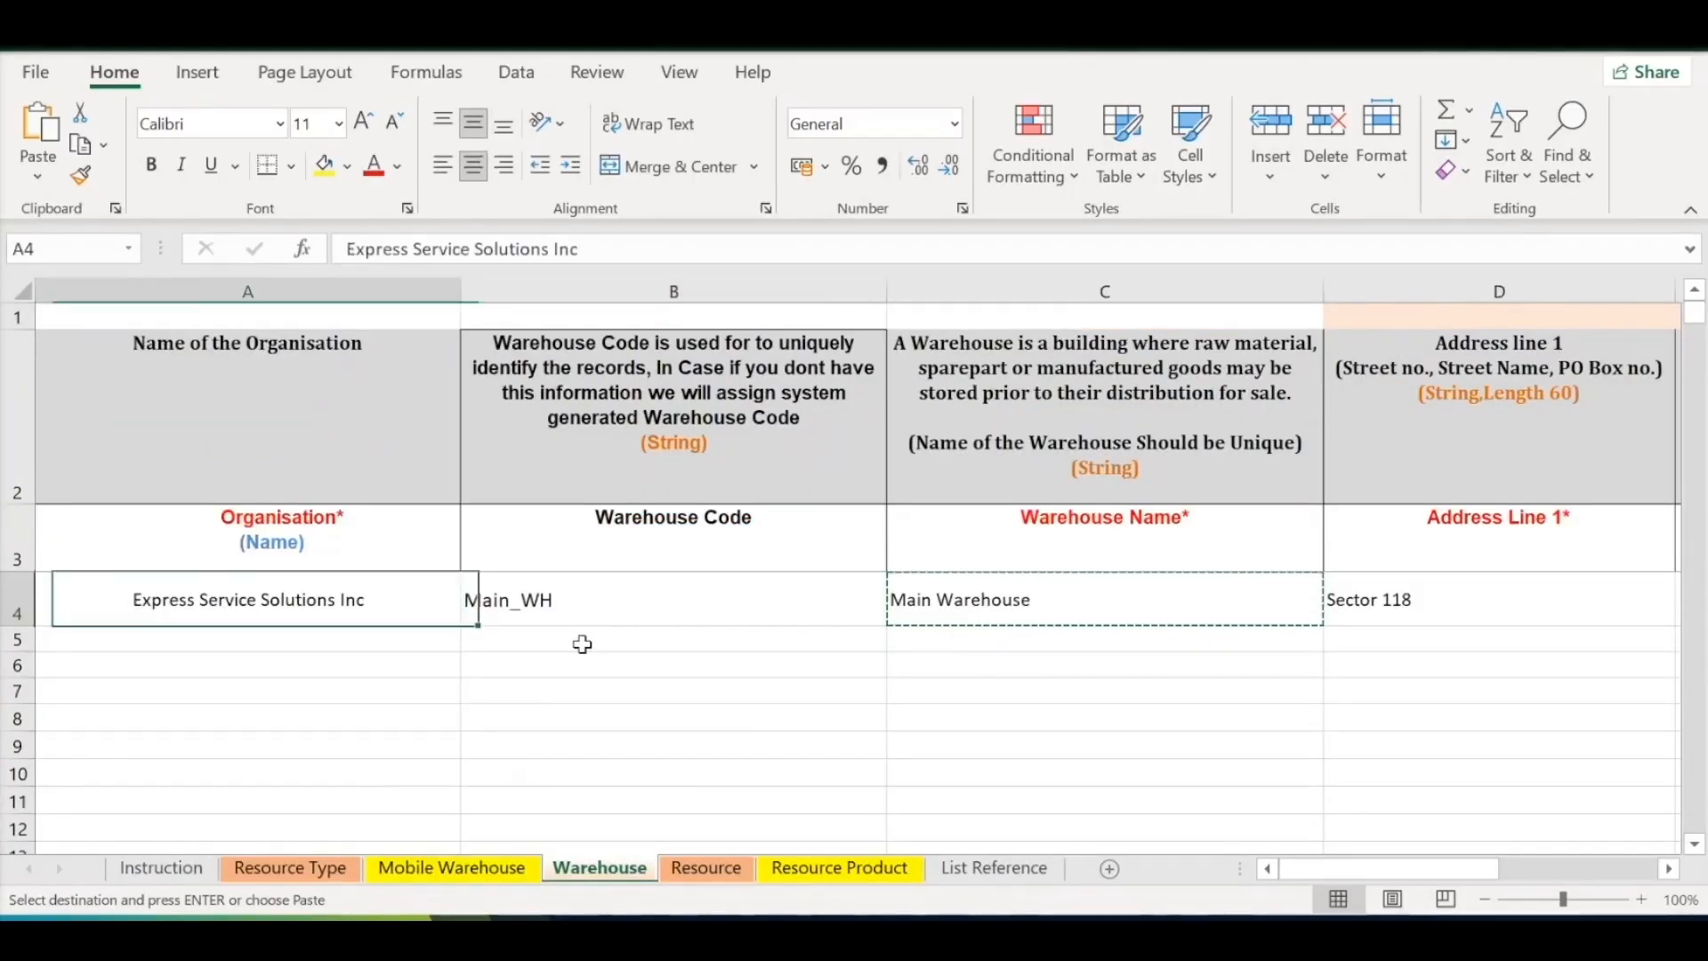
{"action": "key", "text": "Up"}
{"action": "key", "text": "Left"}
{"action": "key", "text": "Right"}
{"action": "key", "text": "Down"}
{"action": "key", "text": "Up"}
{"action": "key", "text": "Right"}
{"action": "key", "text": "Right"}
{"action": "key", "text": "Right"}
{"action": "key", "text": "Left"}
{"action": "key", "text": "Left"}
{"action": "key", "text": "Down"}
{"action": "key", "text": "Escape"}
{"action": "key", "text": "Up"}
{"action": "key", "text": "Right"}
{"action": "key", "text": "Right"}
{"action": "key", "text": "Down"}
{"action": "key", "text": "Left"}
{"action": "key", "text": "Right"}
{"action": "key", "text": "Right"}
{"action": "key", "text": "Left"}
{"action": "key", "text": "Right"}
{"action": "key", "text": "Right"}
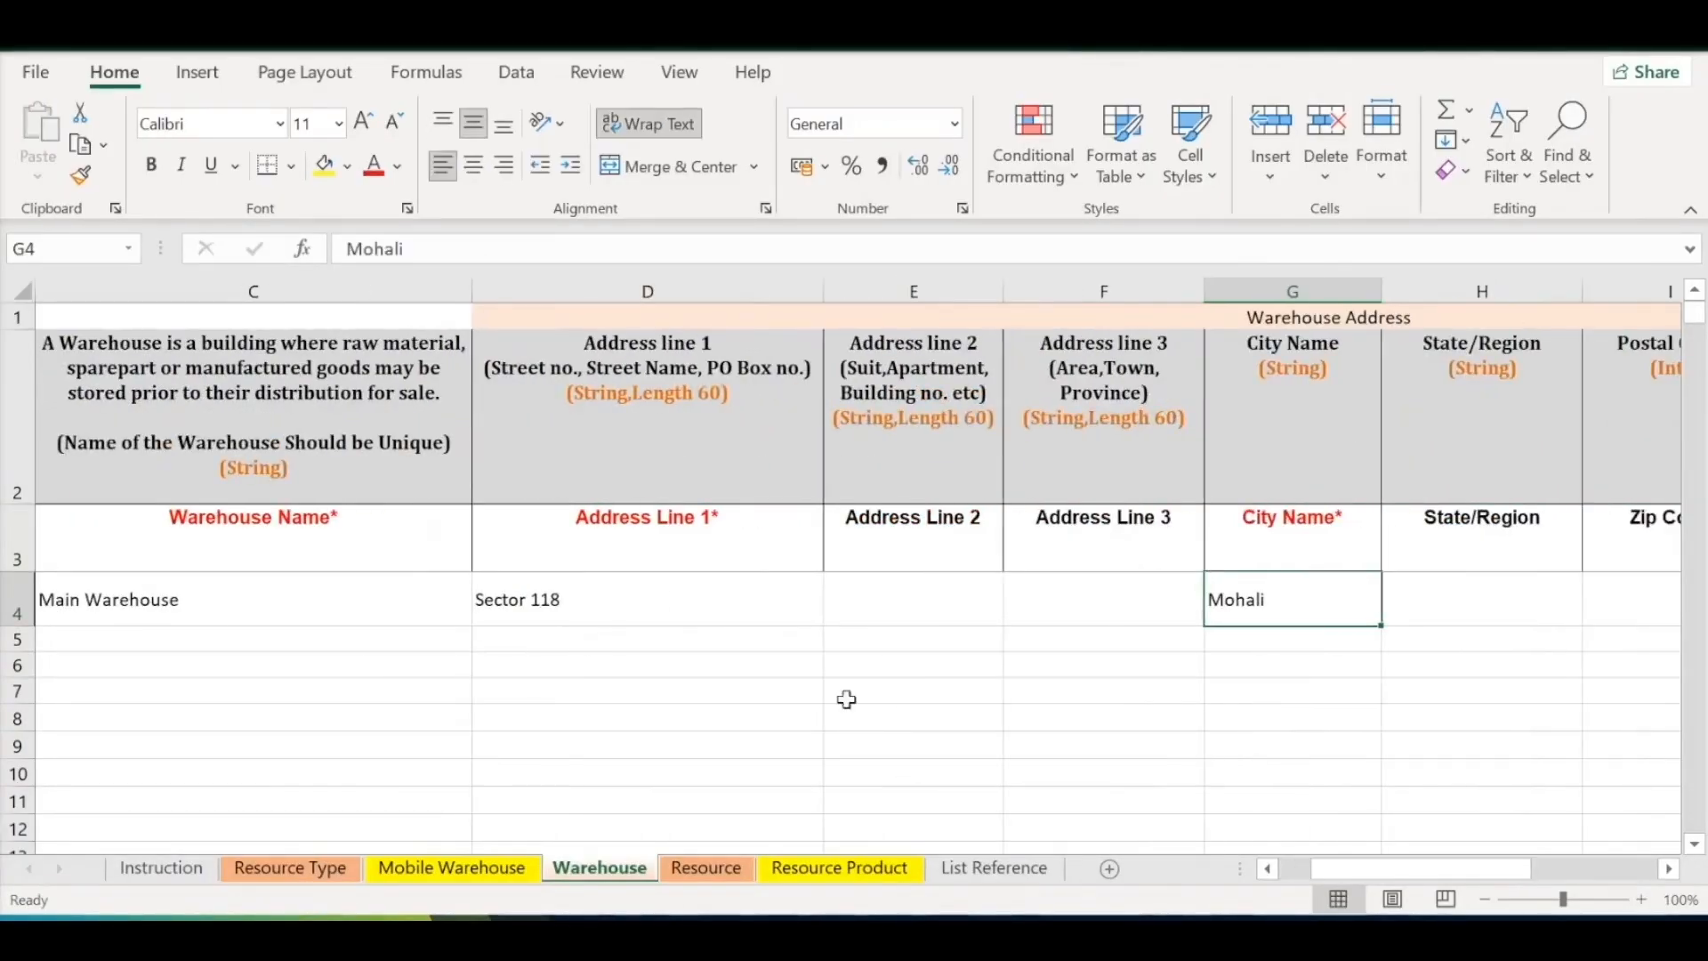
Zoom the Warehouse sheet to 80% and review the Main Warehouse record's address columns through to the country
{"action": "left_click", "coordinate": [1484, 900]}
{"action": "left_click", "coordinate": [1483, 899]}
{"action": "left_click", "coordinate": [632, 581]}
{"action": "key", "text": "Up"}
{"action": "key", "text": "Right"}
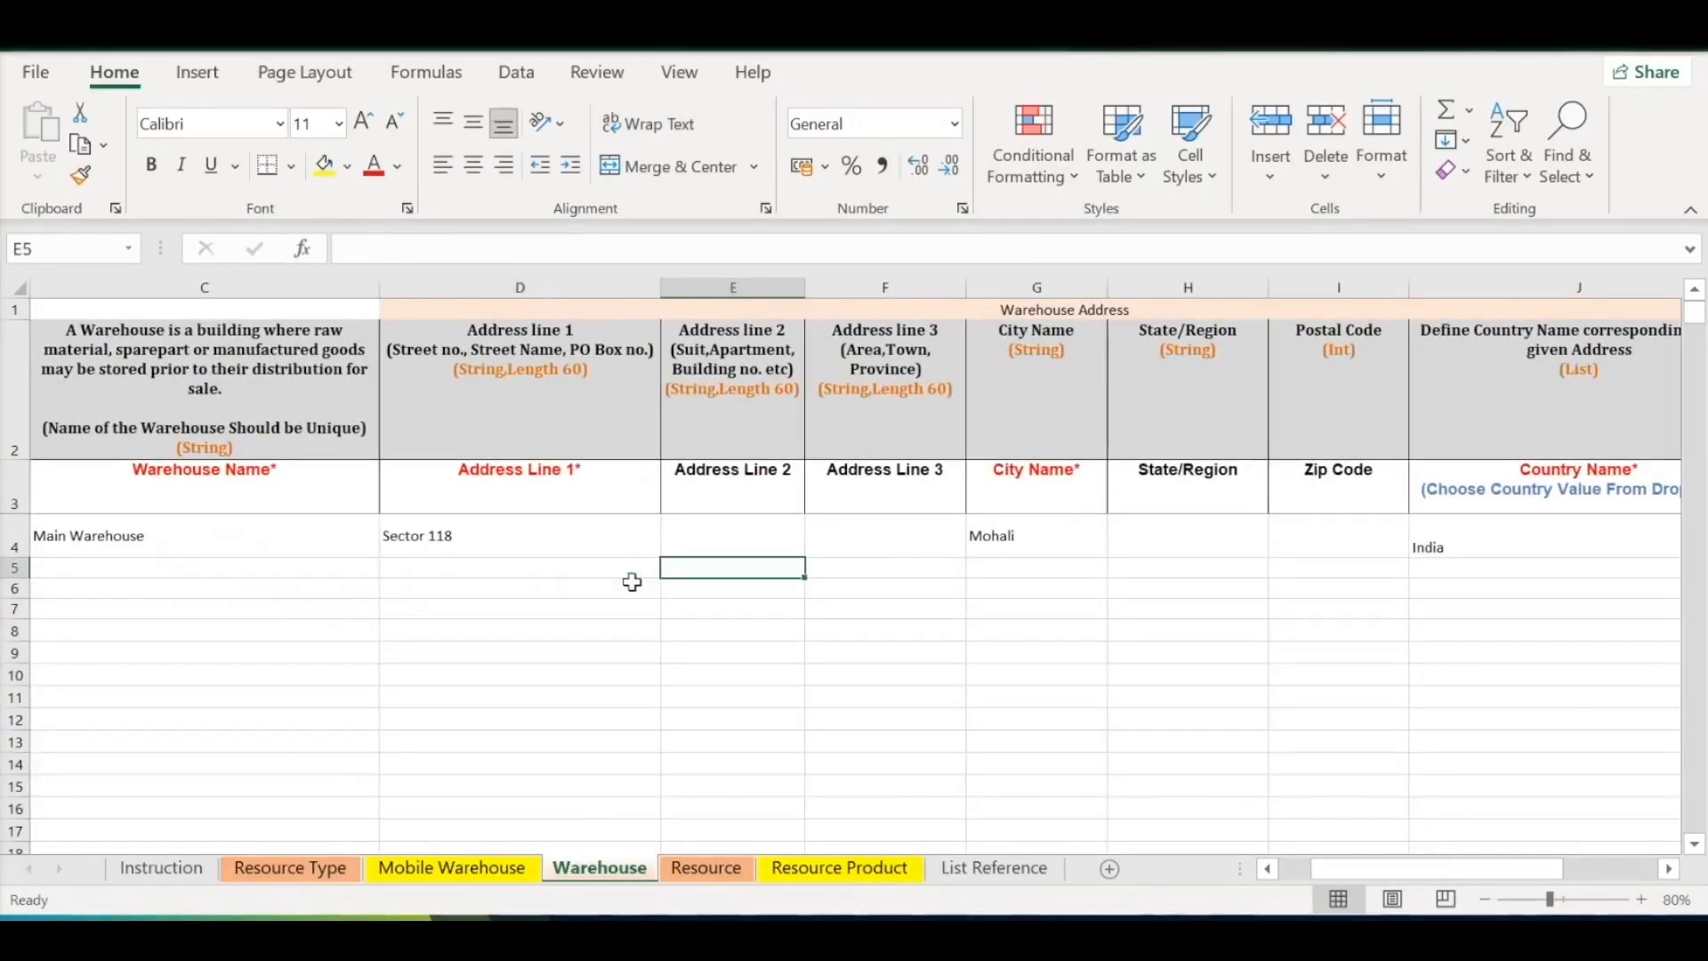
{"action": "key", "text": "Up"}
{"action": "key", "text": "Left"}
{"action": "key", "text": "shift+Right"}
{"action": "key", "text": "shift+Right"}
{"action": "key", "text": "Left"}
{"action": "key", "text": "Right"}
{"action": "key", "text": "Right"}
{"action": "key", "text": "Right"}
{"action": "key", "text": "Right"}
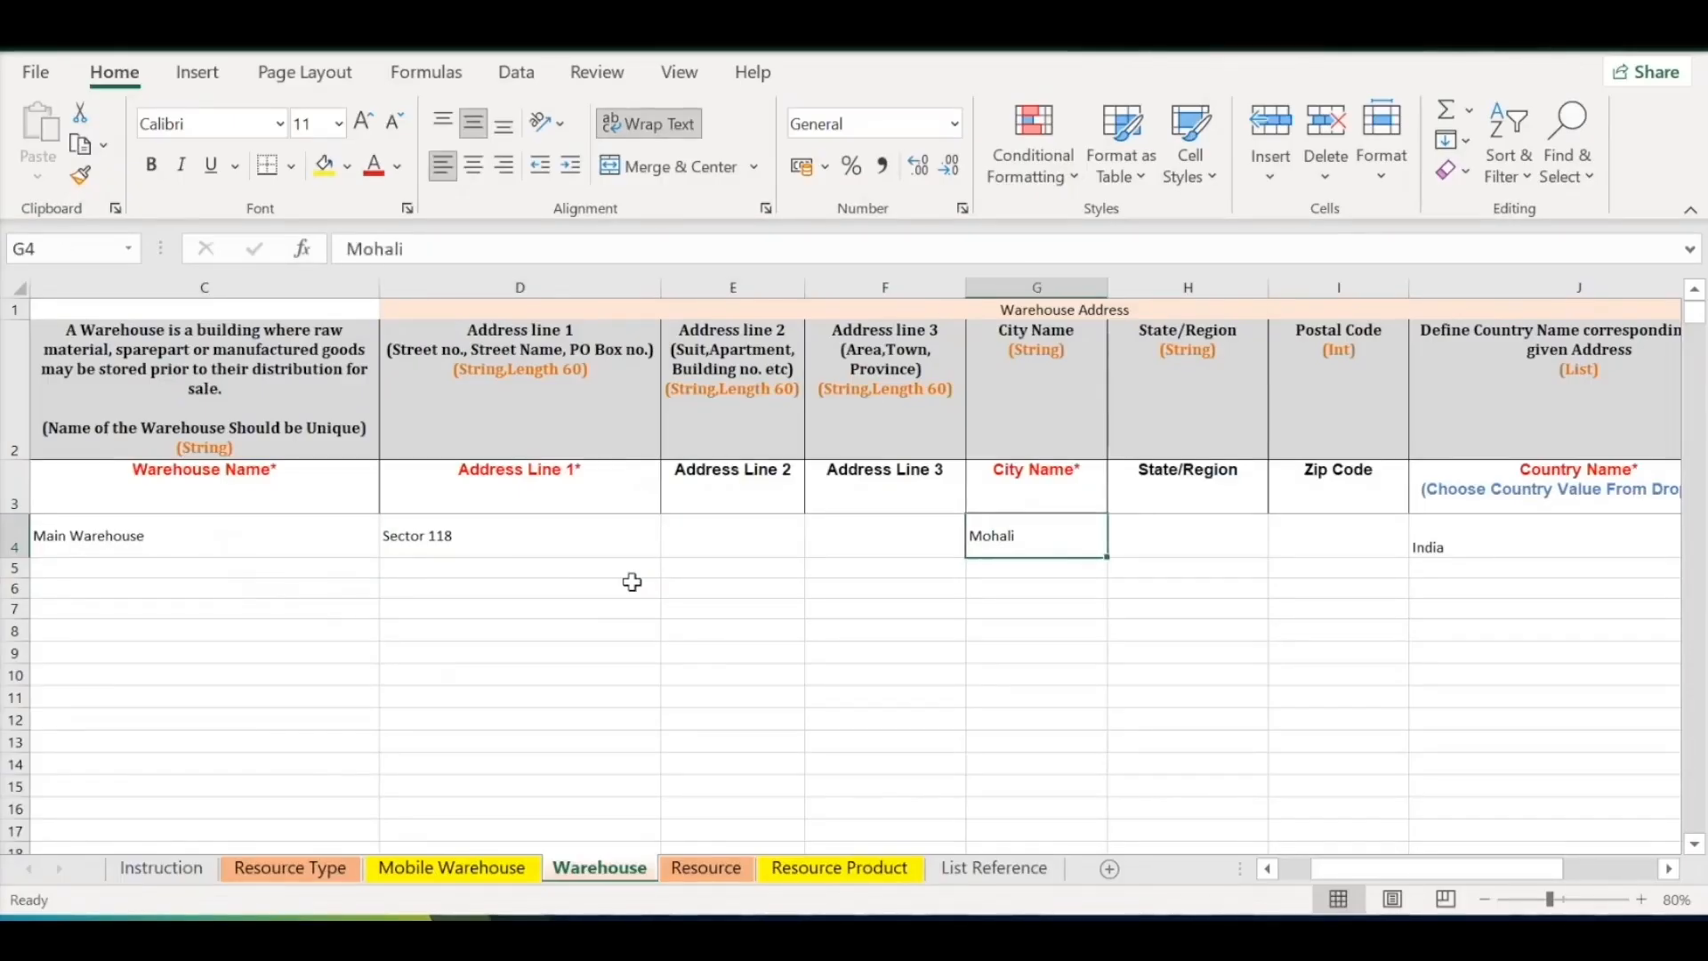
{"action": "key", "text": "Right"}
{"action": "key", "text": "Right"}
{"action": "key", "text": "Right"}
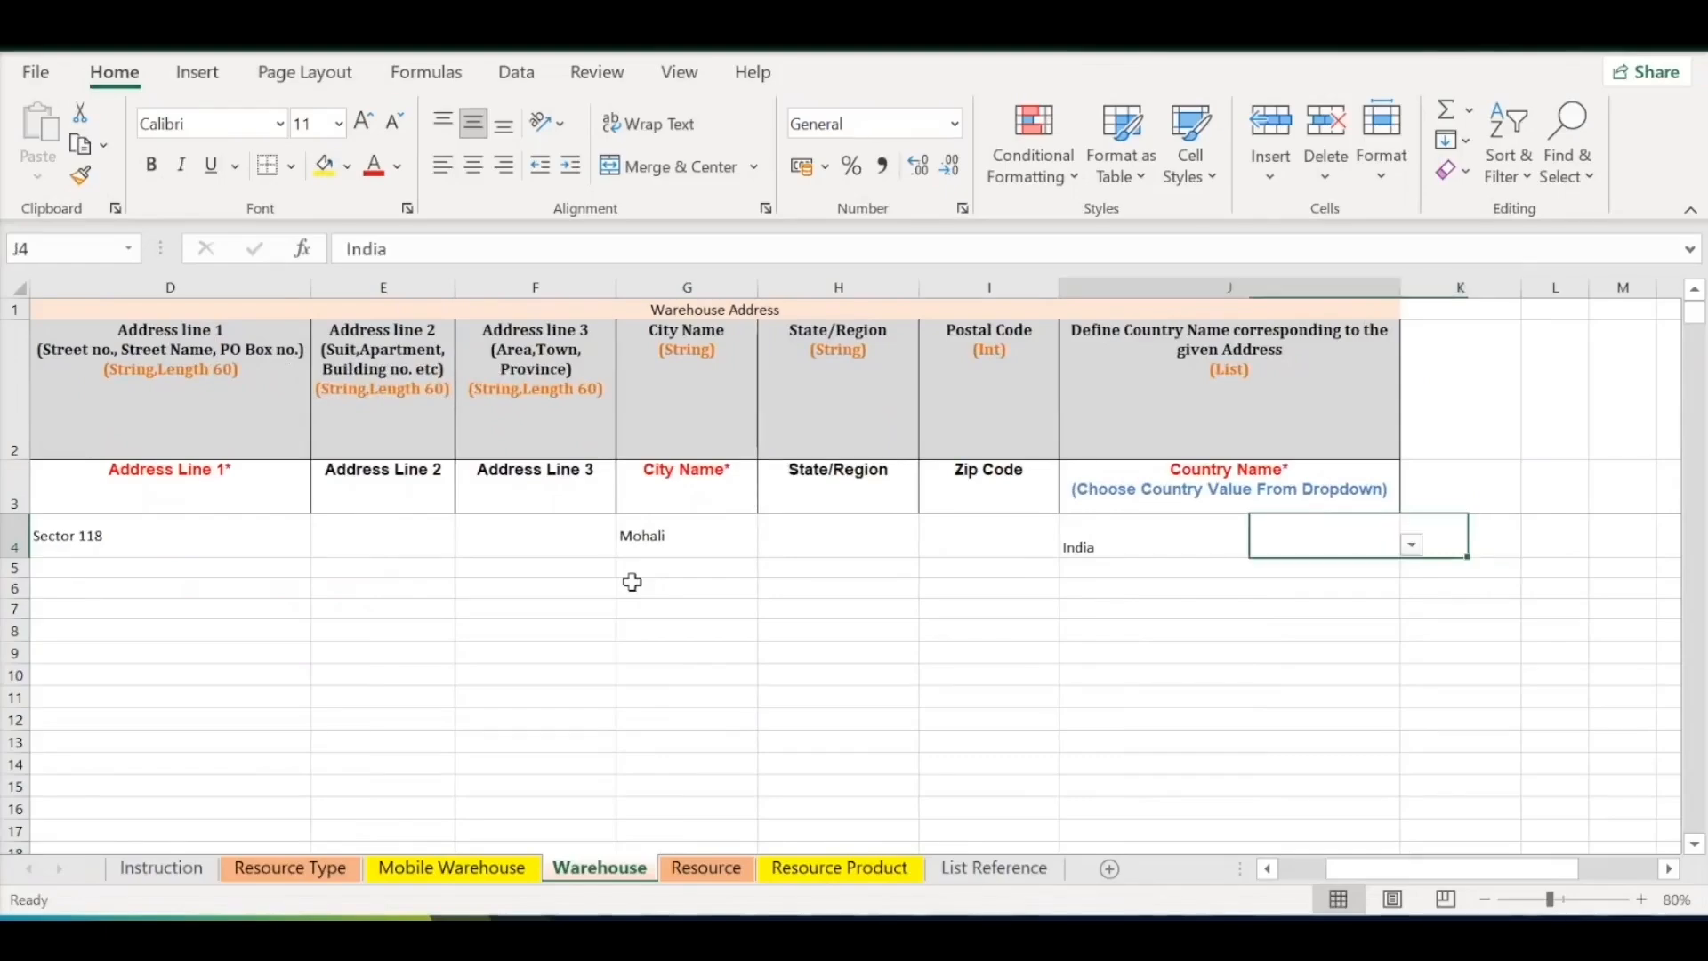
Review the Main Warehouse record from the country back through the zip code to the start of the row
{"action": "key", "text": "Up"}
{"action": "key", "text": "Left"}
{"action": "key", "text": "Down"}
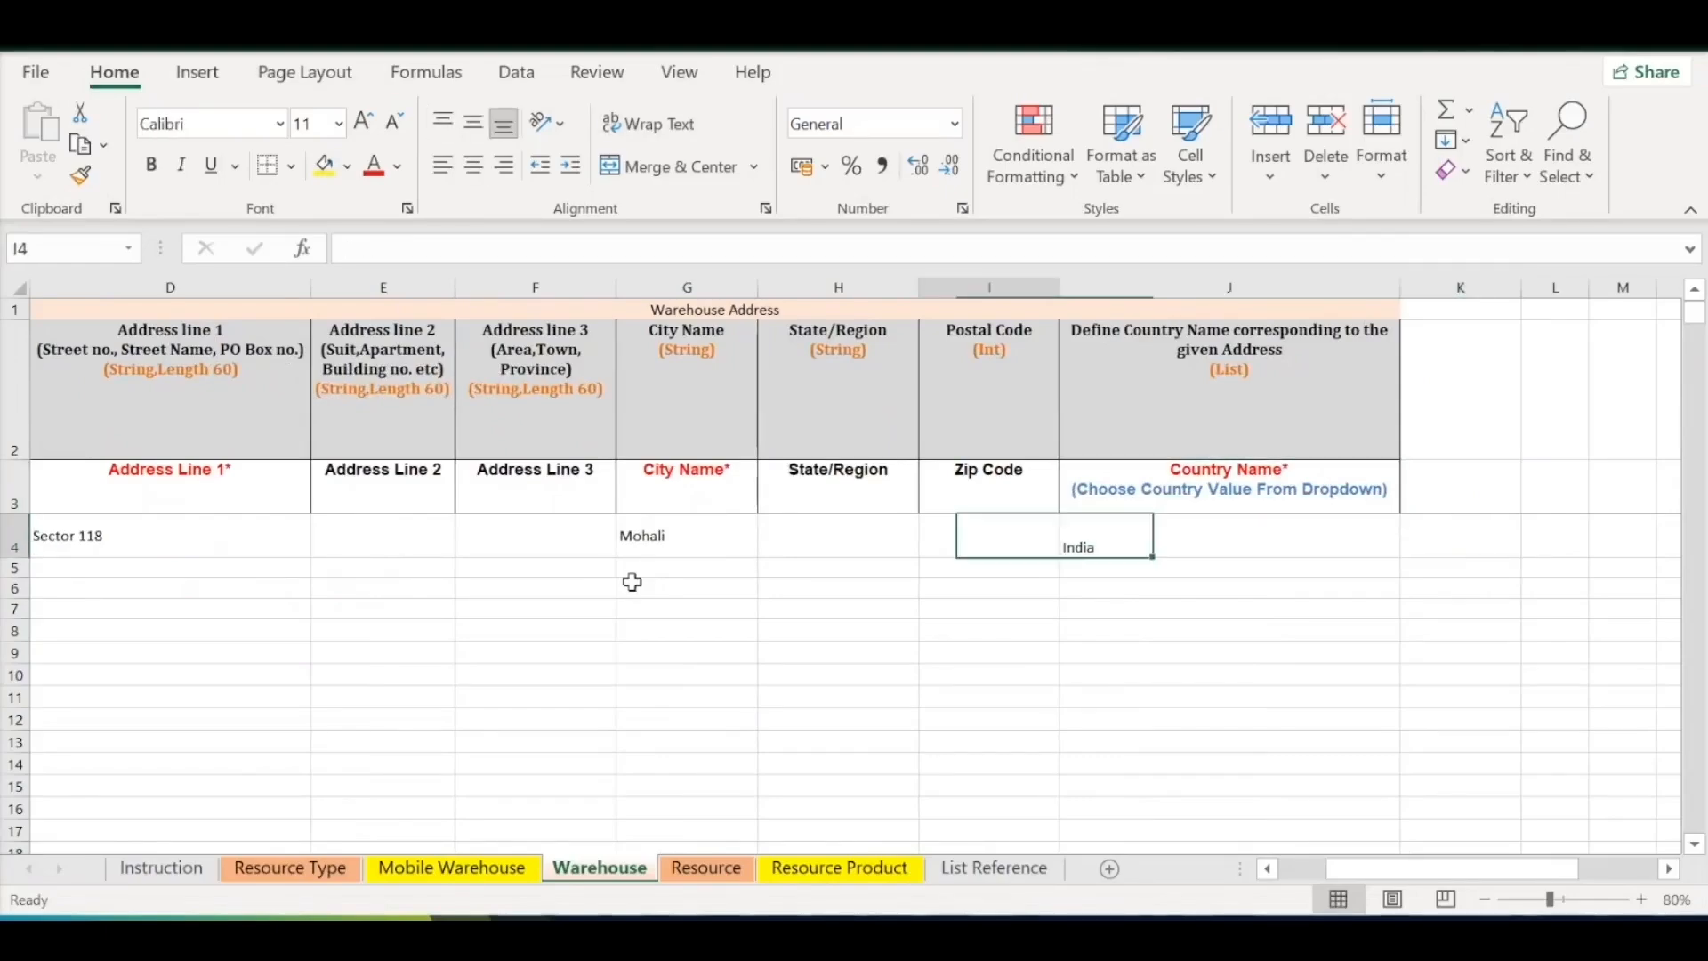
{"action": "key", "text": "Home"}
Switch to the Resource sheet and review the Organisation column's header and its entries for both resource records
{"action": "left_click", "coordinate": [706, 867]}
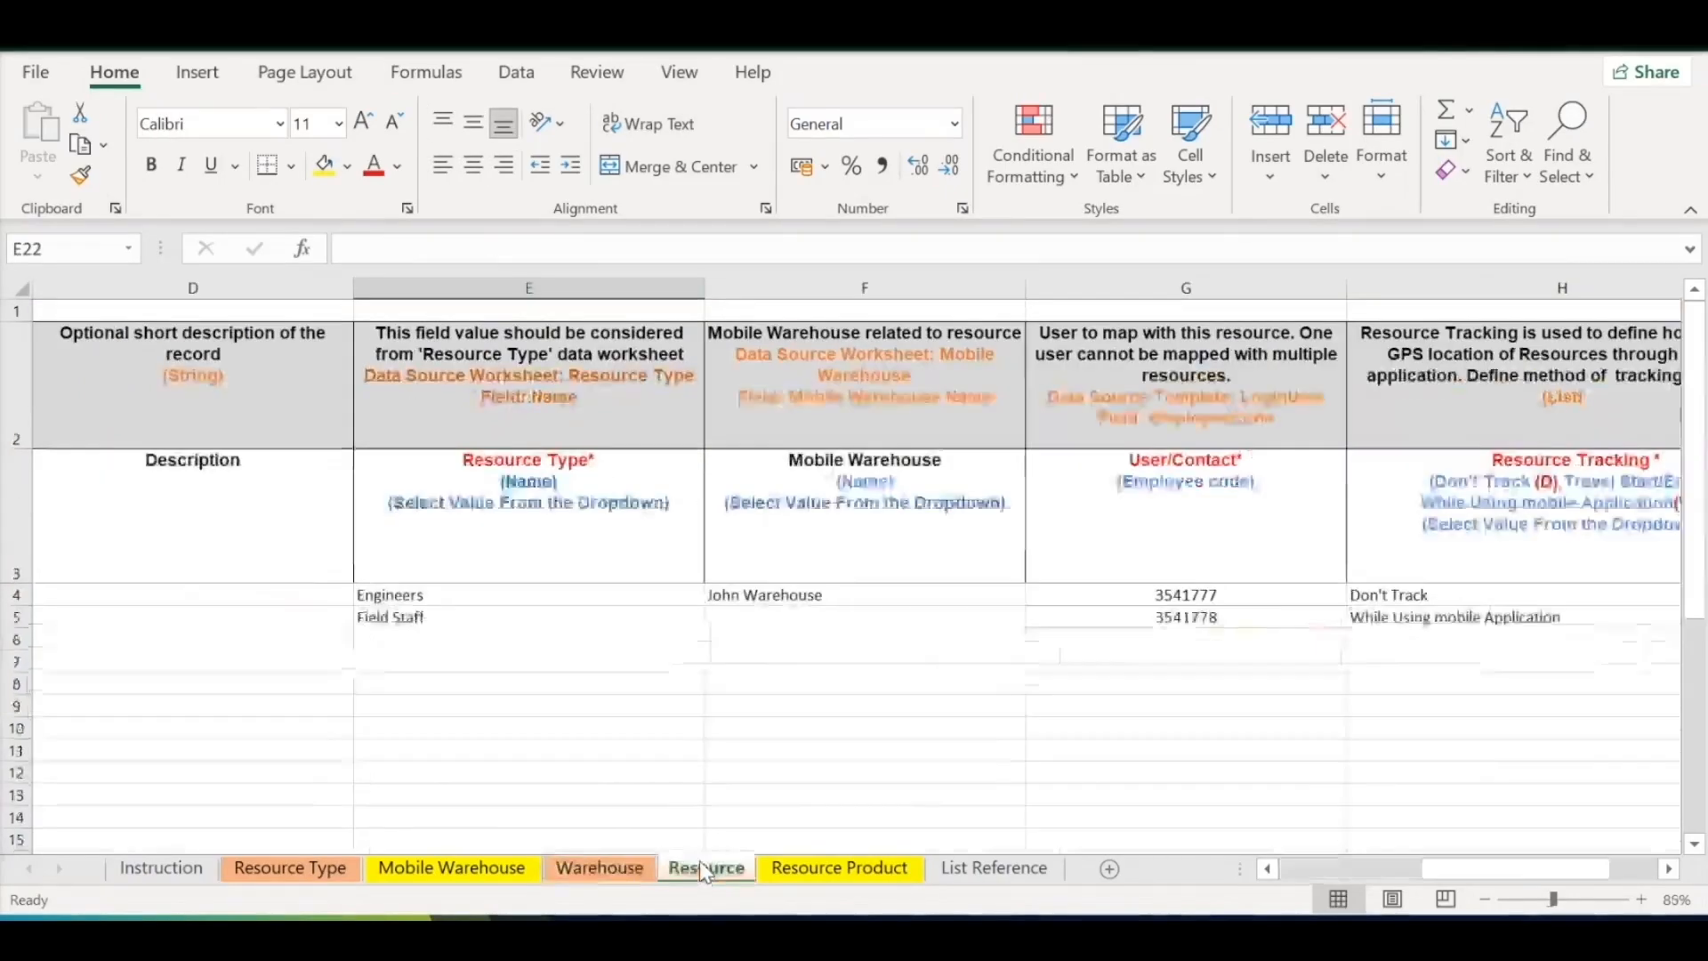
{"action": "left_click", "coordinate": [427, 665]}
{"action": "key", "text": "Left"}
{"action": "key", "text": "Home"}
{"action": "key", "text": "Up"}
{"action": "key", "text": "Up"}
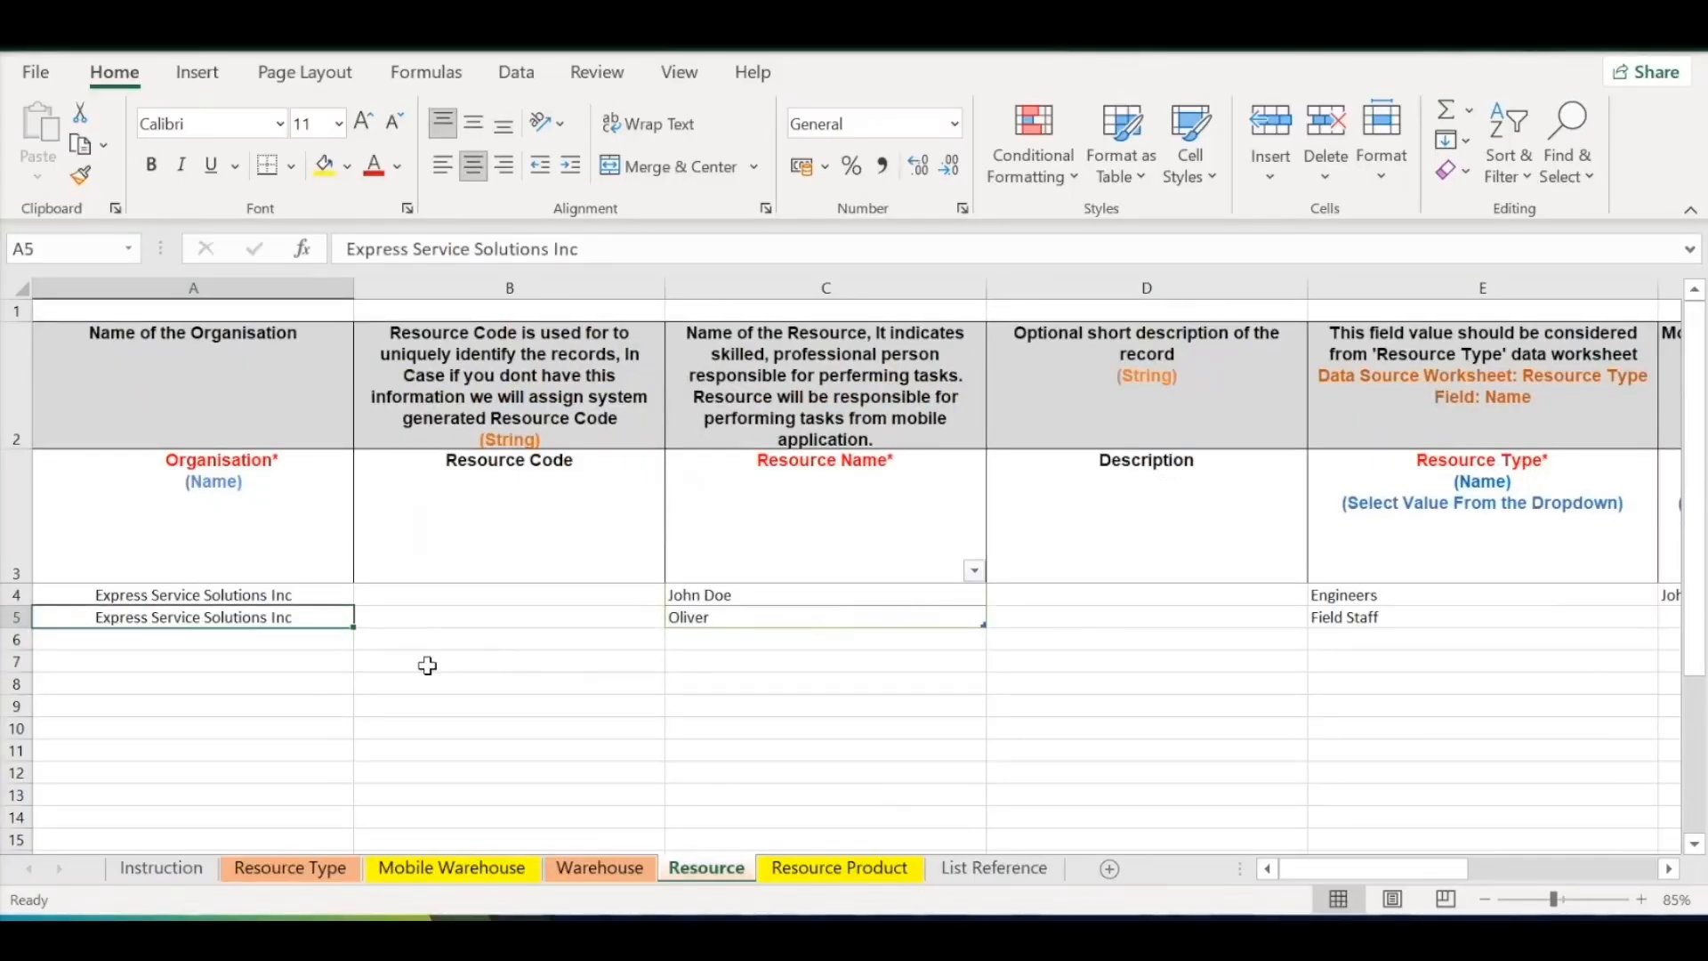
{"action": "key", "text": "Up"}
{"action": "key", "text": "Up"}
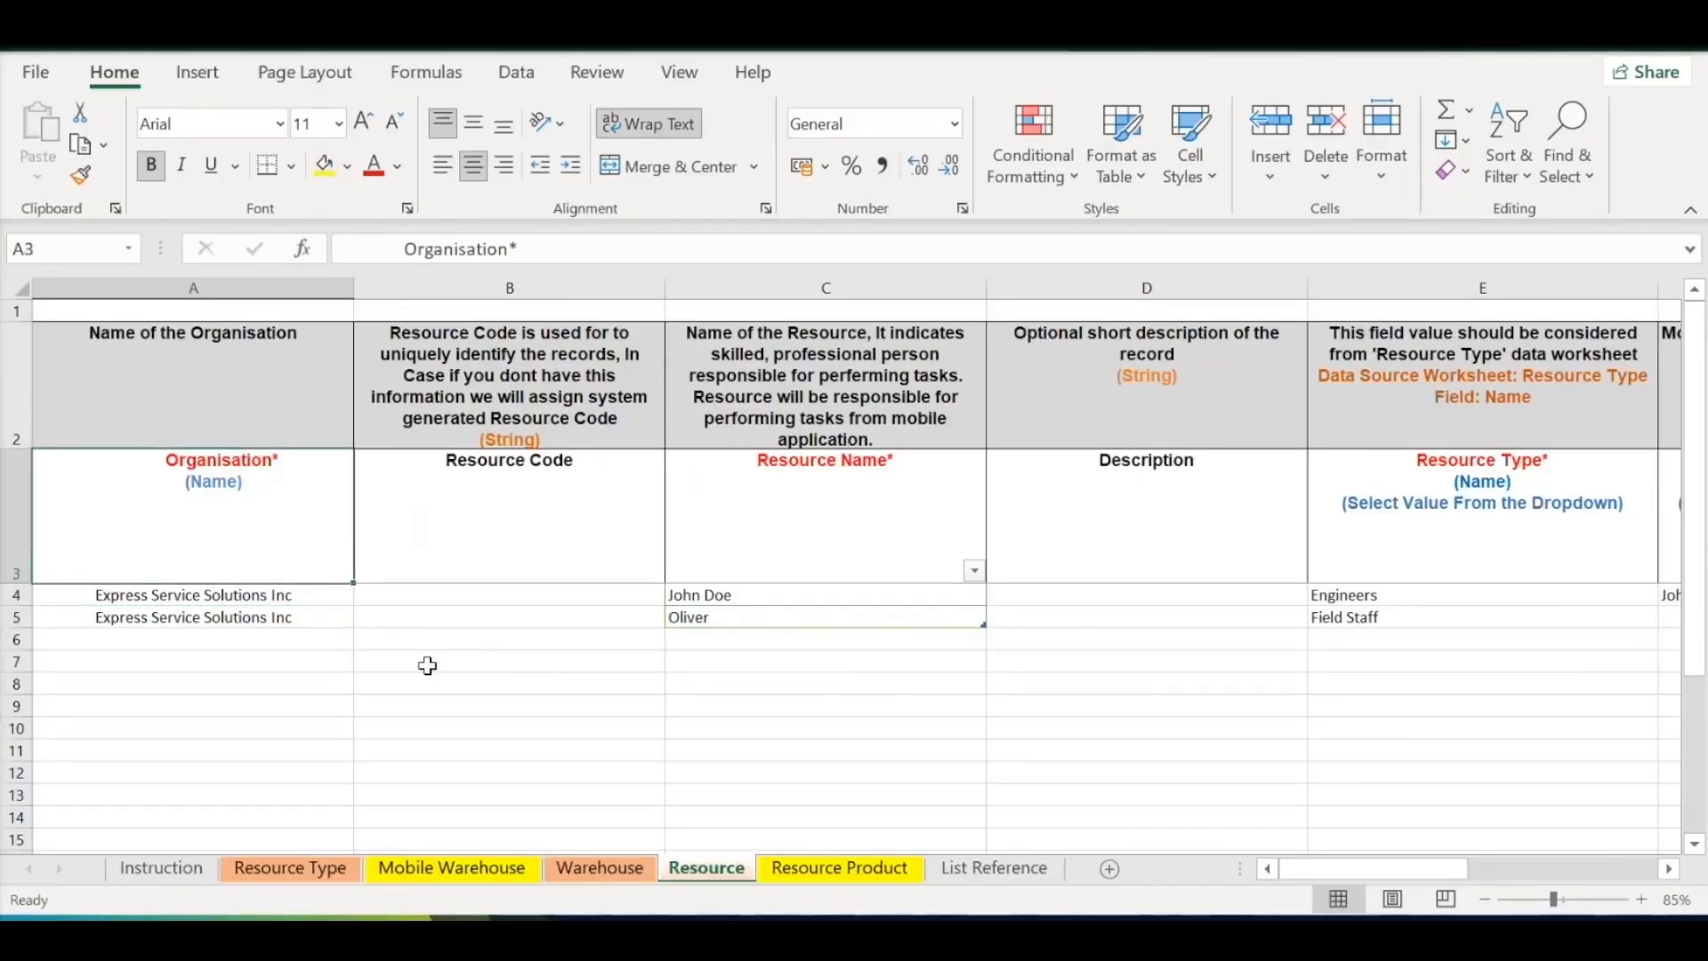
{"action": "key", "text": "Down"}
{"action": "key", "text": "Down"}
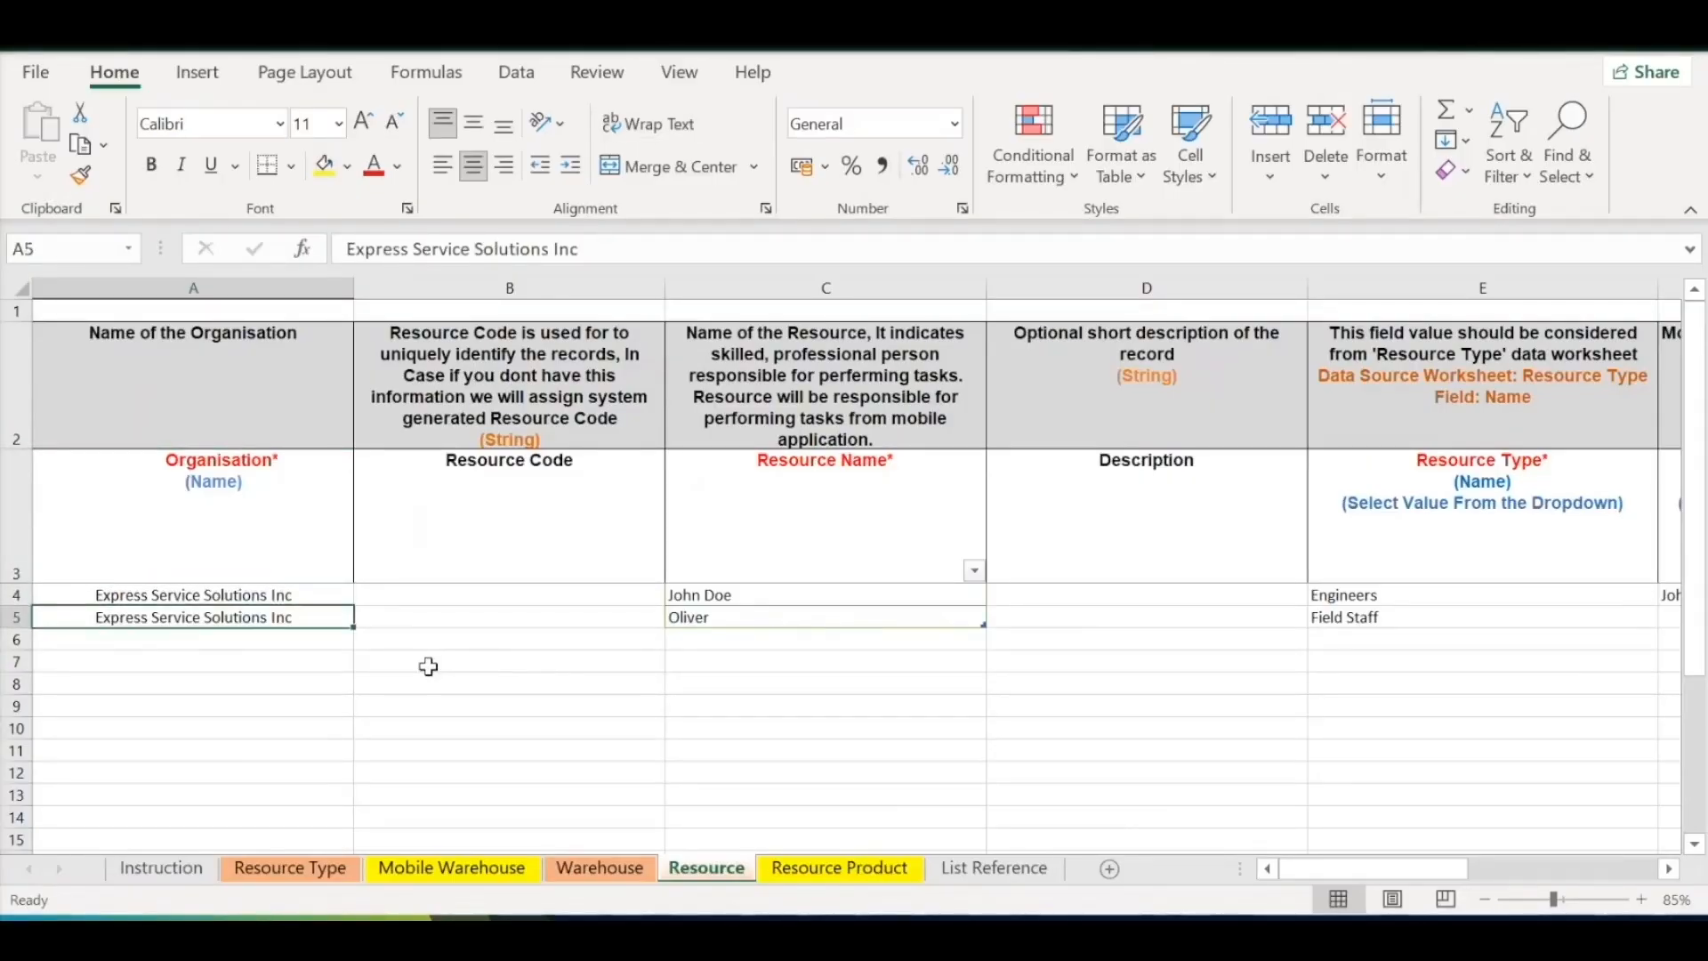
{"action": "key", "text": "shift+Up"}
Examine the Resource Code column's header and its cells for both resource records
{"action": "key", "text": "Right"}
{"action": "key", "text": "Up"}
{"action": "key", "text": "Up"}
{"action": "key", "text": "shift+Down"}
{"action": "key", "text": "shift+Down"}
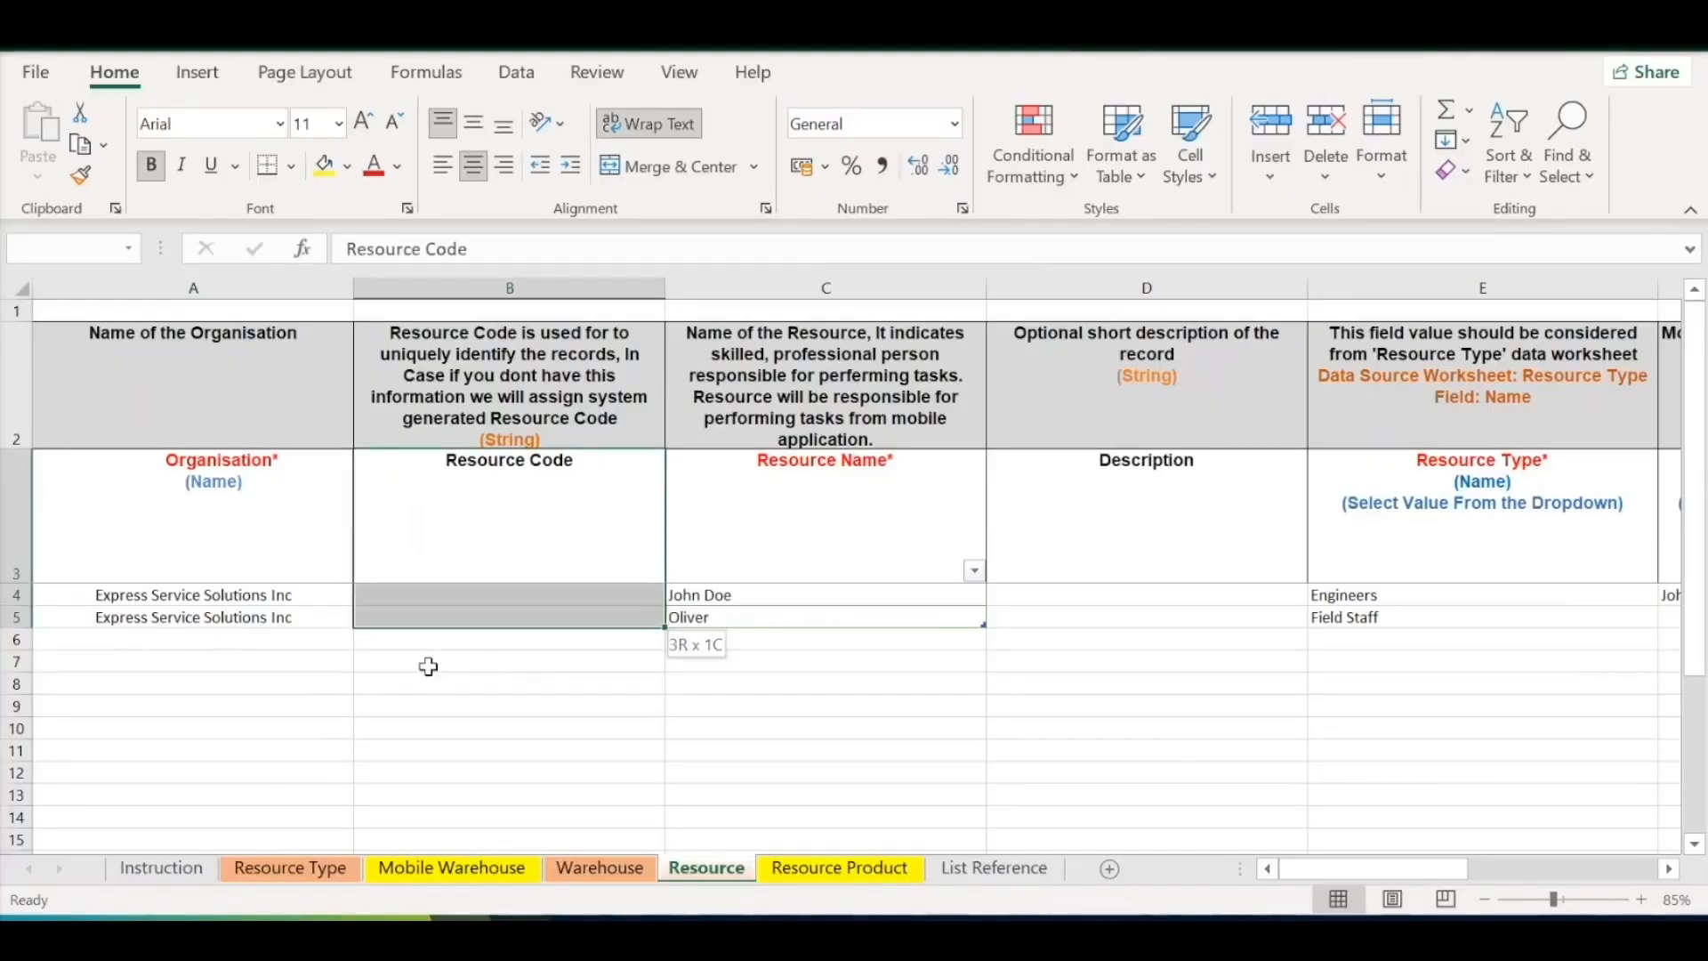
{"action": "key", "text": "shift+Up"}
{"action": "key", "text": "shift+Up"}
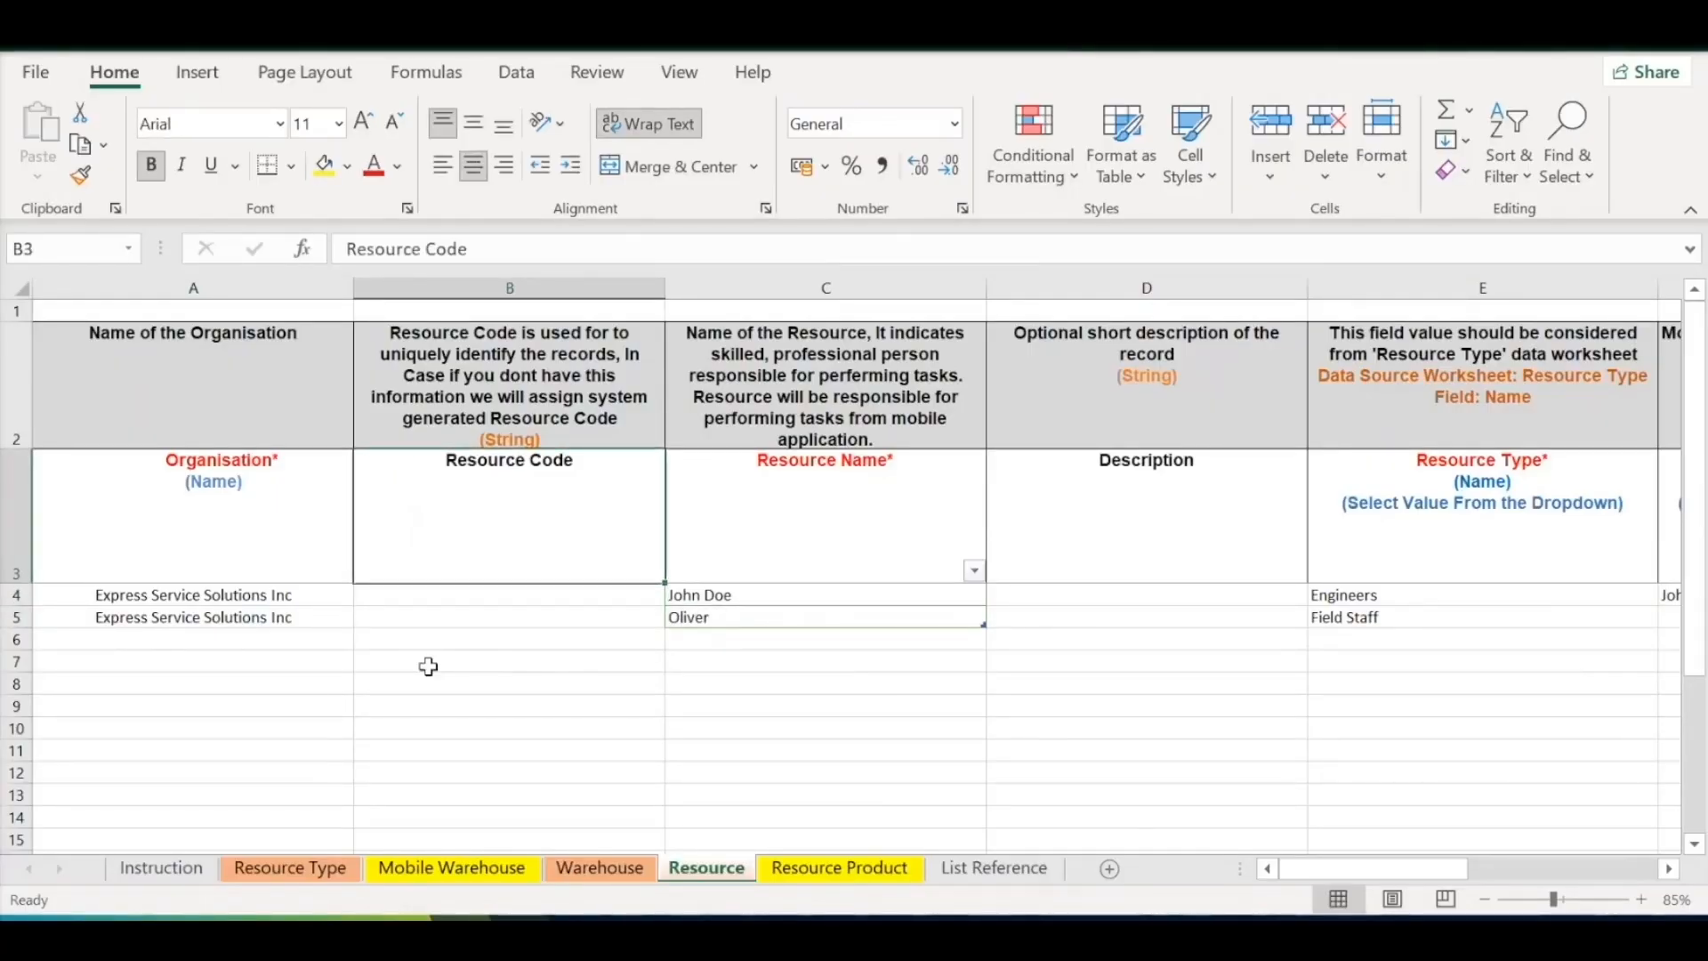
{"action": "key", "text": "Down"}
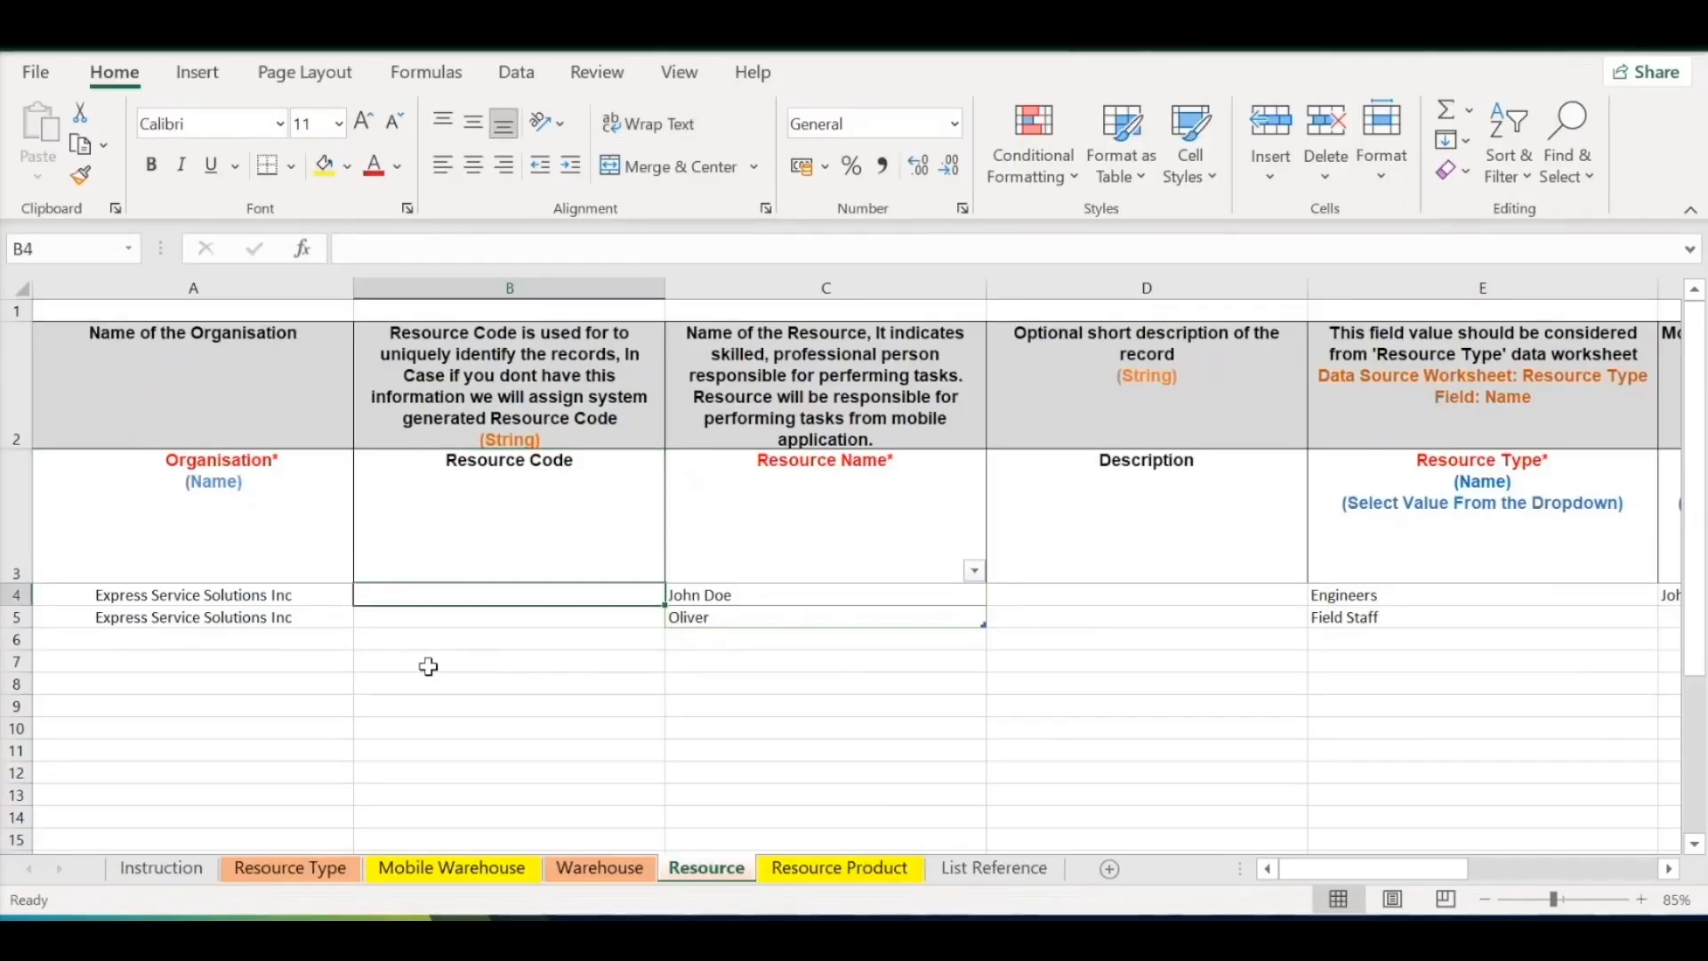
{"action": "key", "text": "Down"}
{"action": "key", "text": "shift+Up"}
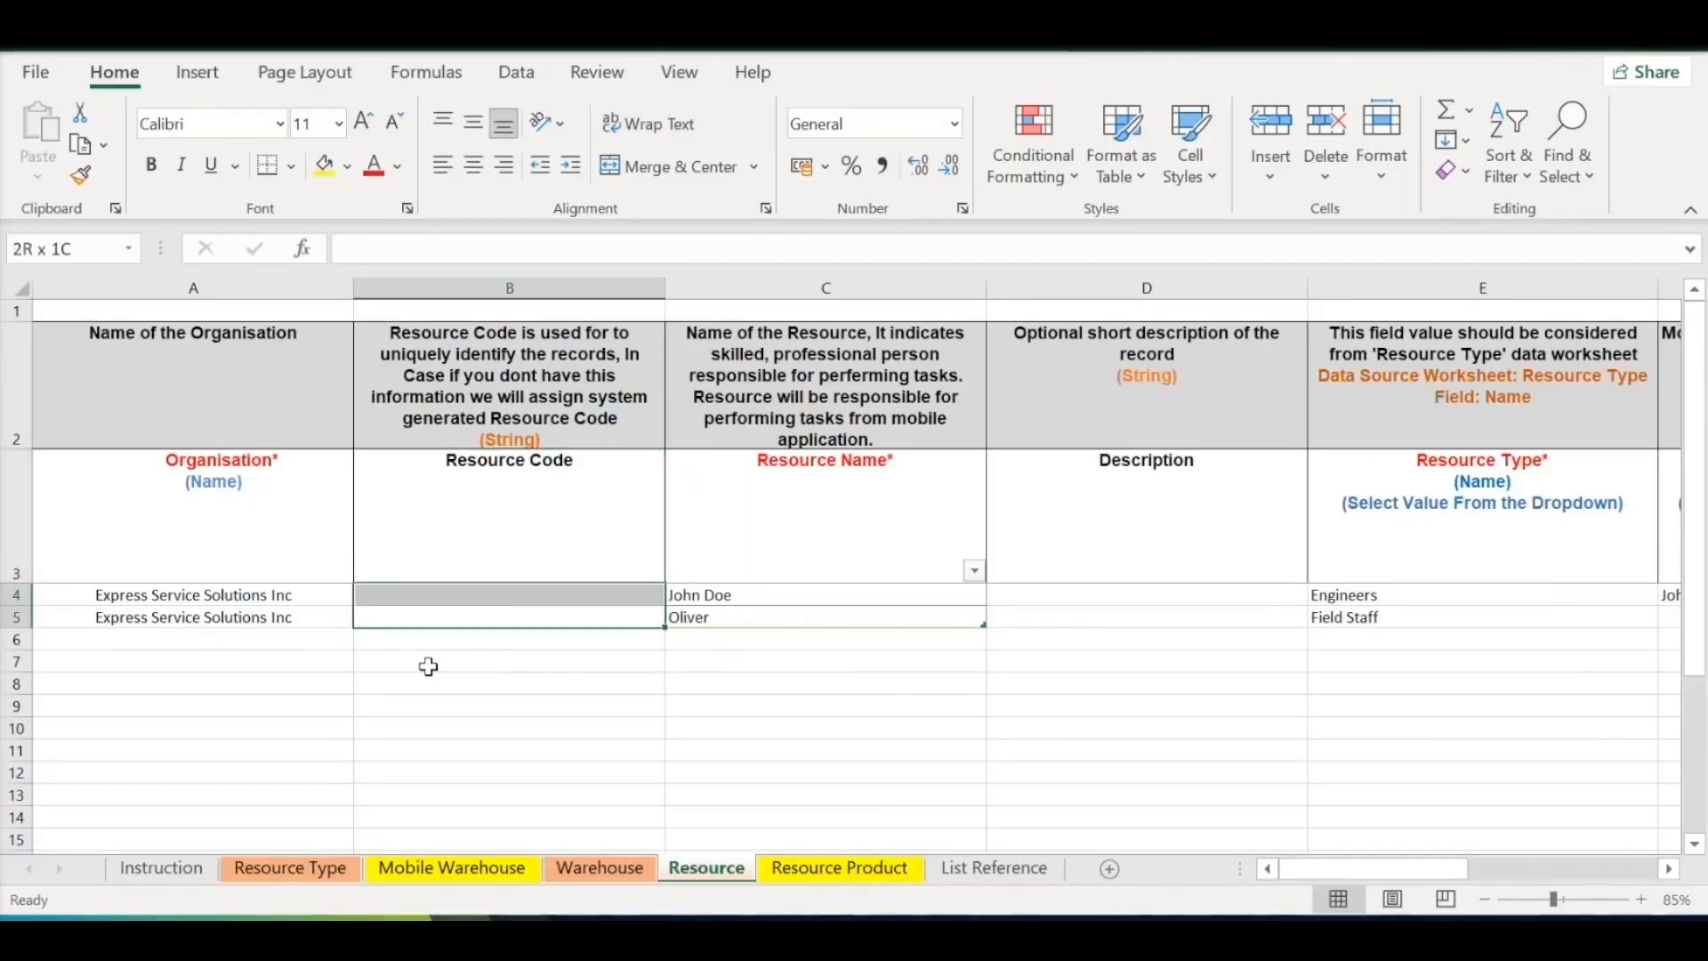
Review the Resource Name entries of both records and the neighbouring Description and Resource Type columns
{"action": "key", "text": "Right"}
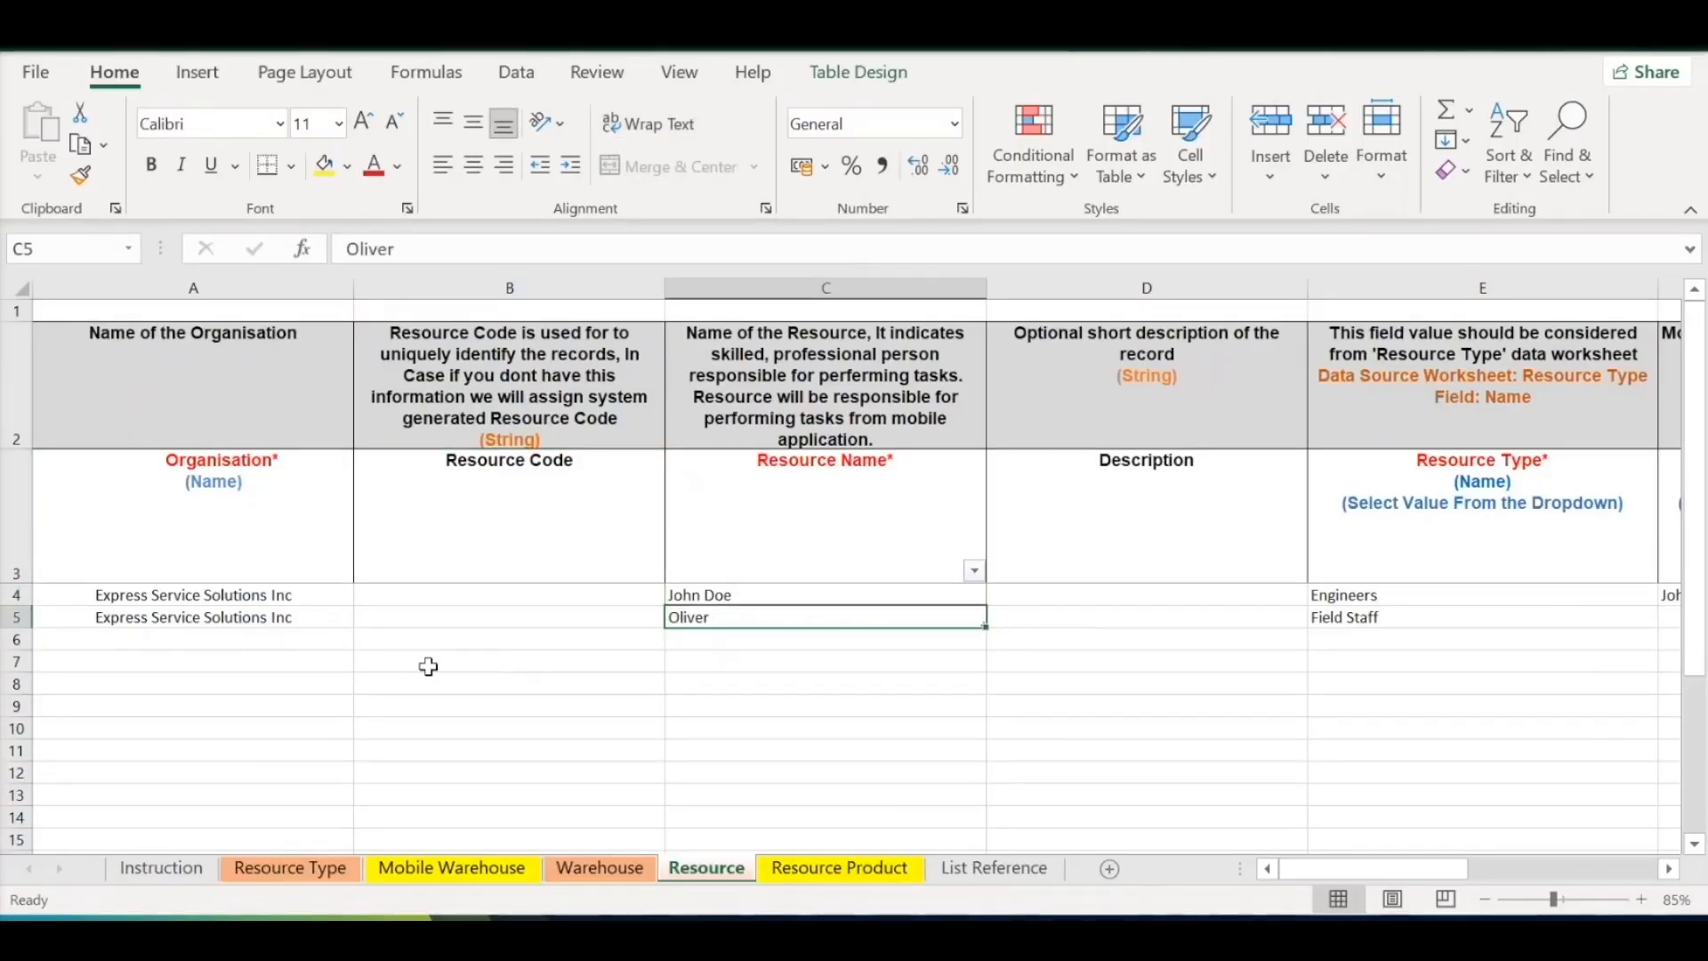
{"action": "key", "text": "shift+Up"}
{"action": "key", "text": "shift+Return"}
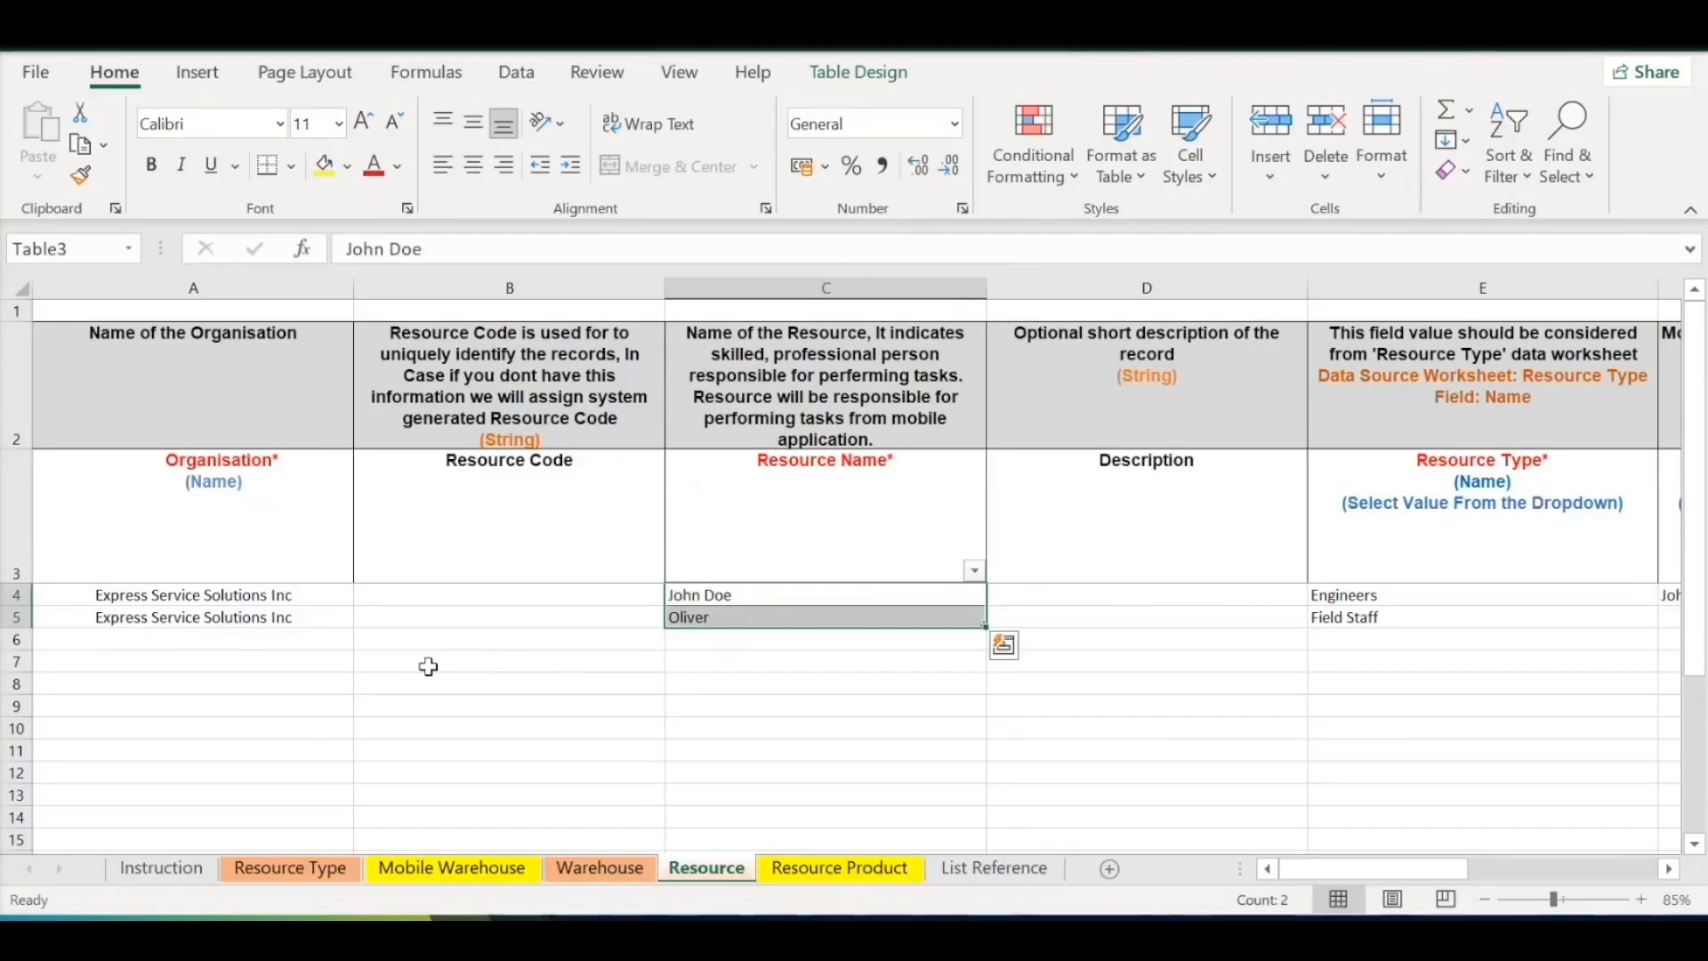
{"action": "key", "text": "Right"}
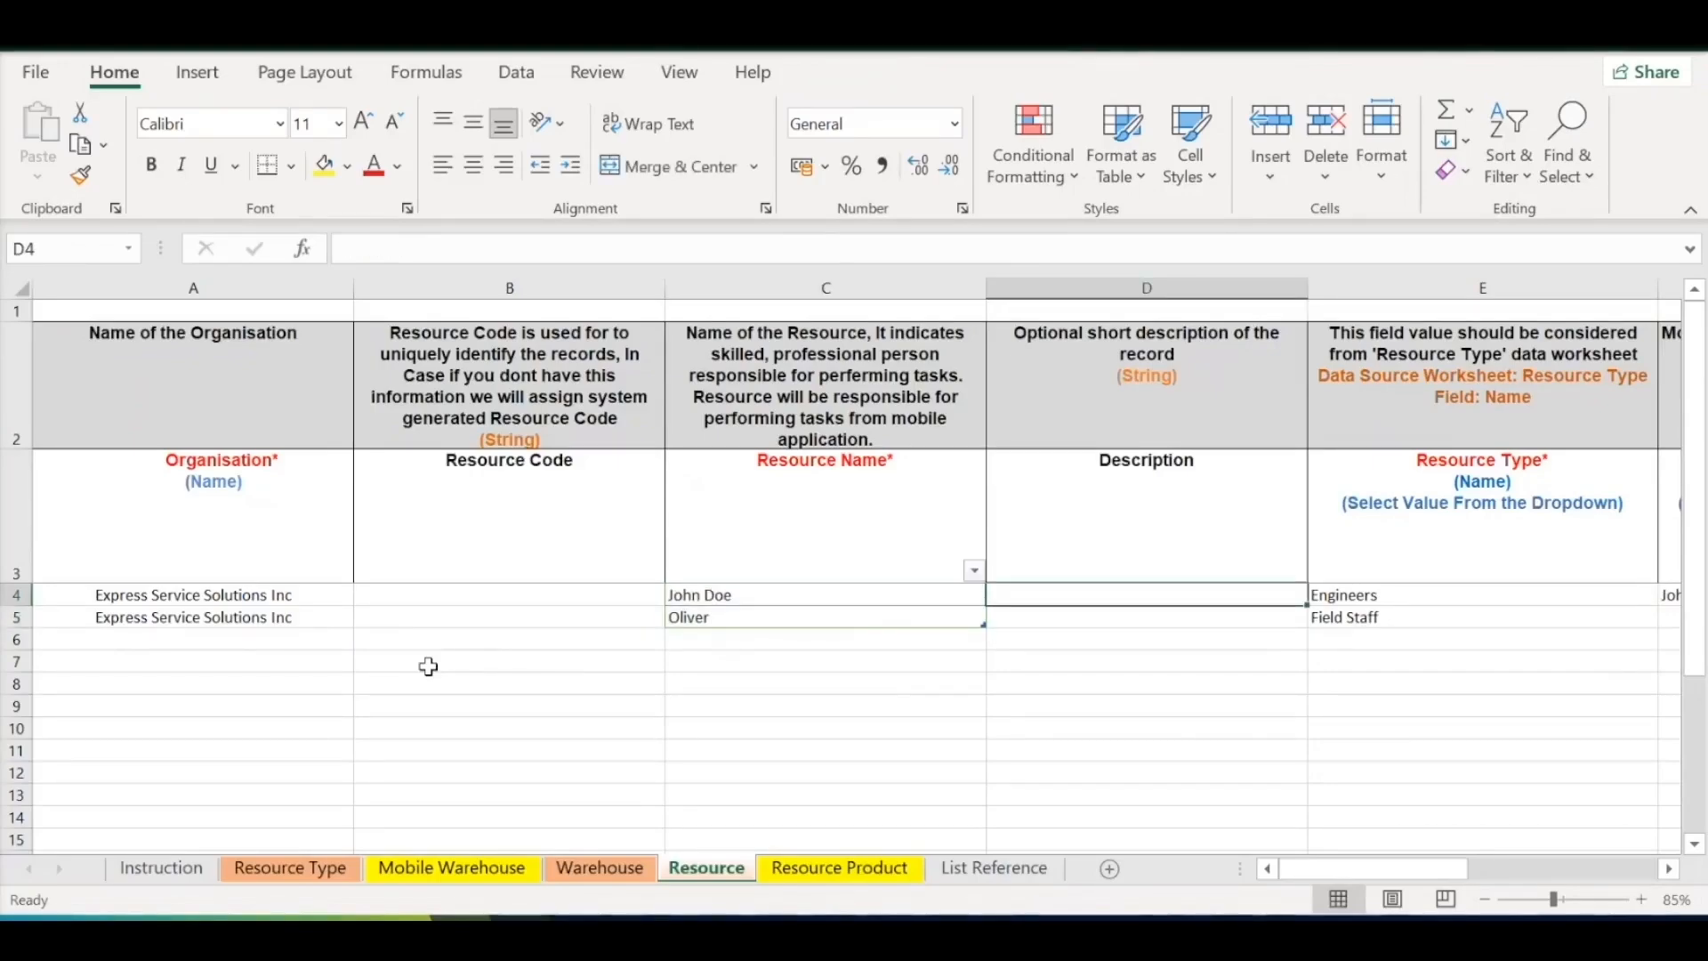
{"action": "key", "text": "Right"}
{"action": "scroll", "coordinate": [999, 655], "scroll_direction": "right", "scroll_amount": 3}
{"action": "key", "text": "ctrl+Left"}
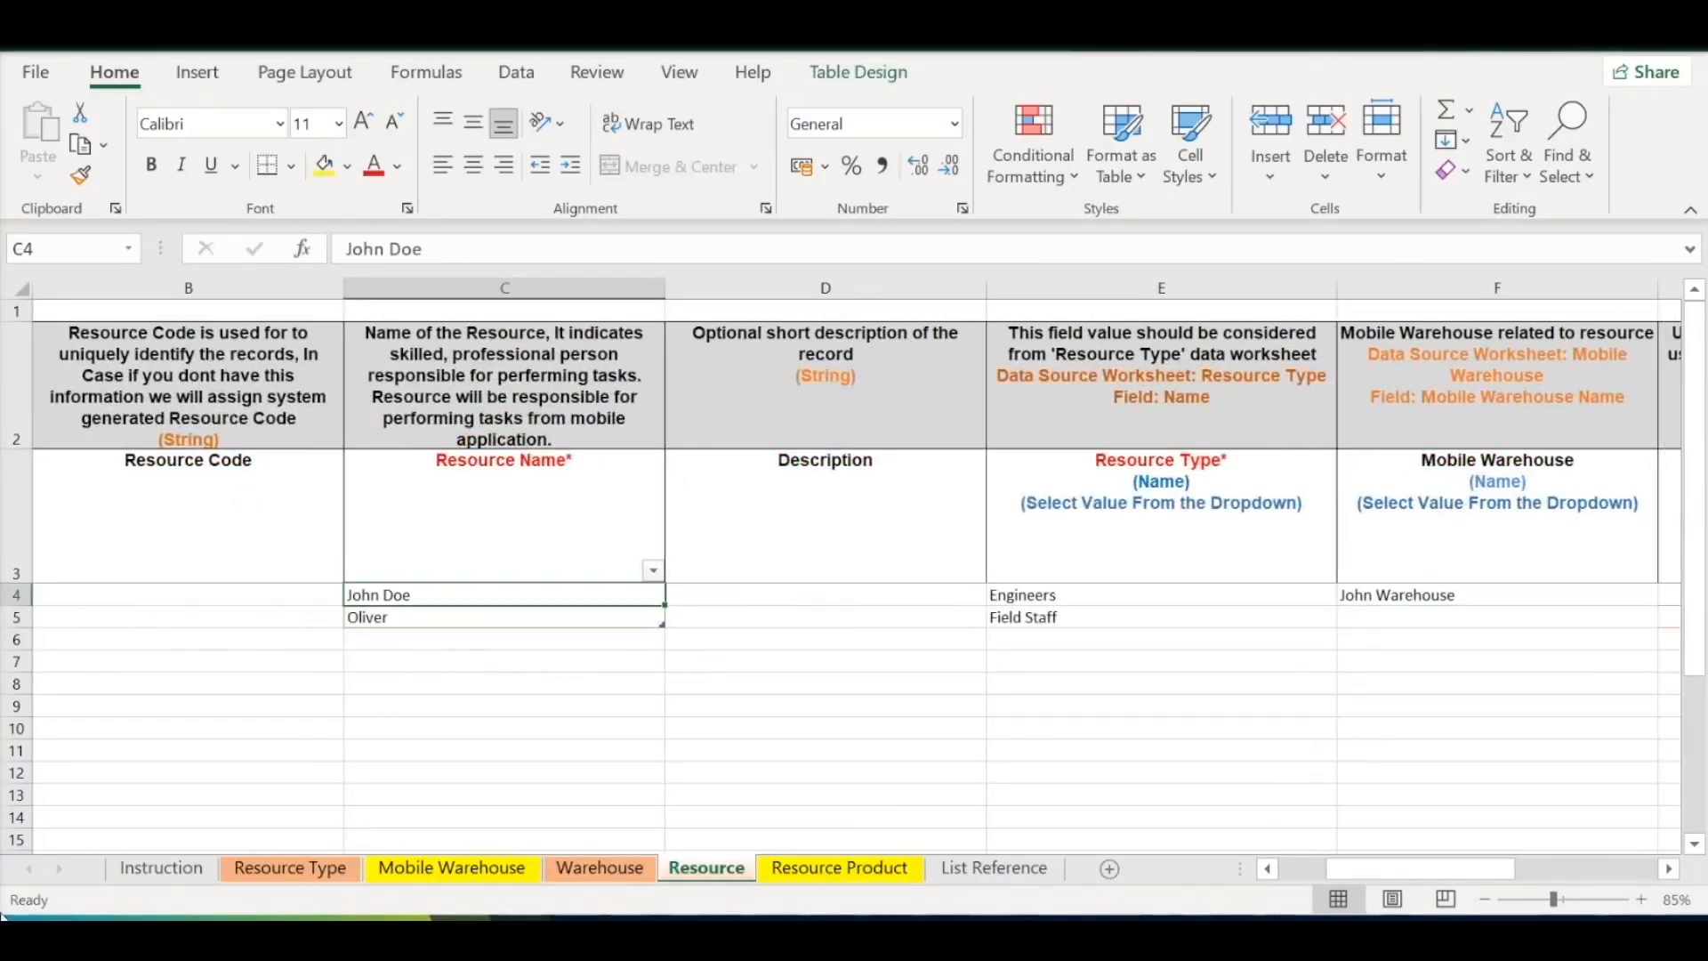
{"action": "key", "text": "Down"}
{"action": "key", "text": "Down"}
Change the first resource's type to Field Staff and then back to Engineers
{"action": "left_click", "coordinate": [1172, 594]}
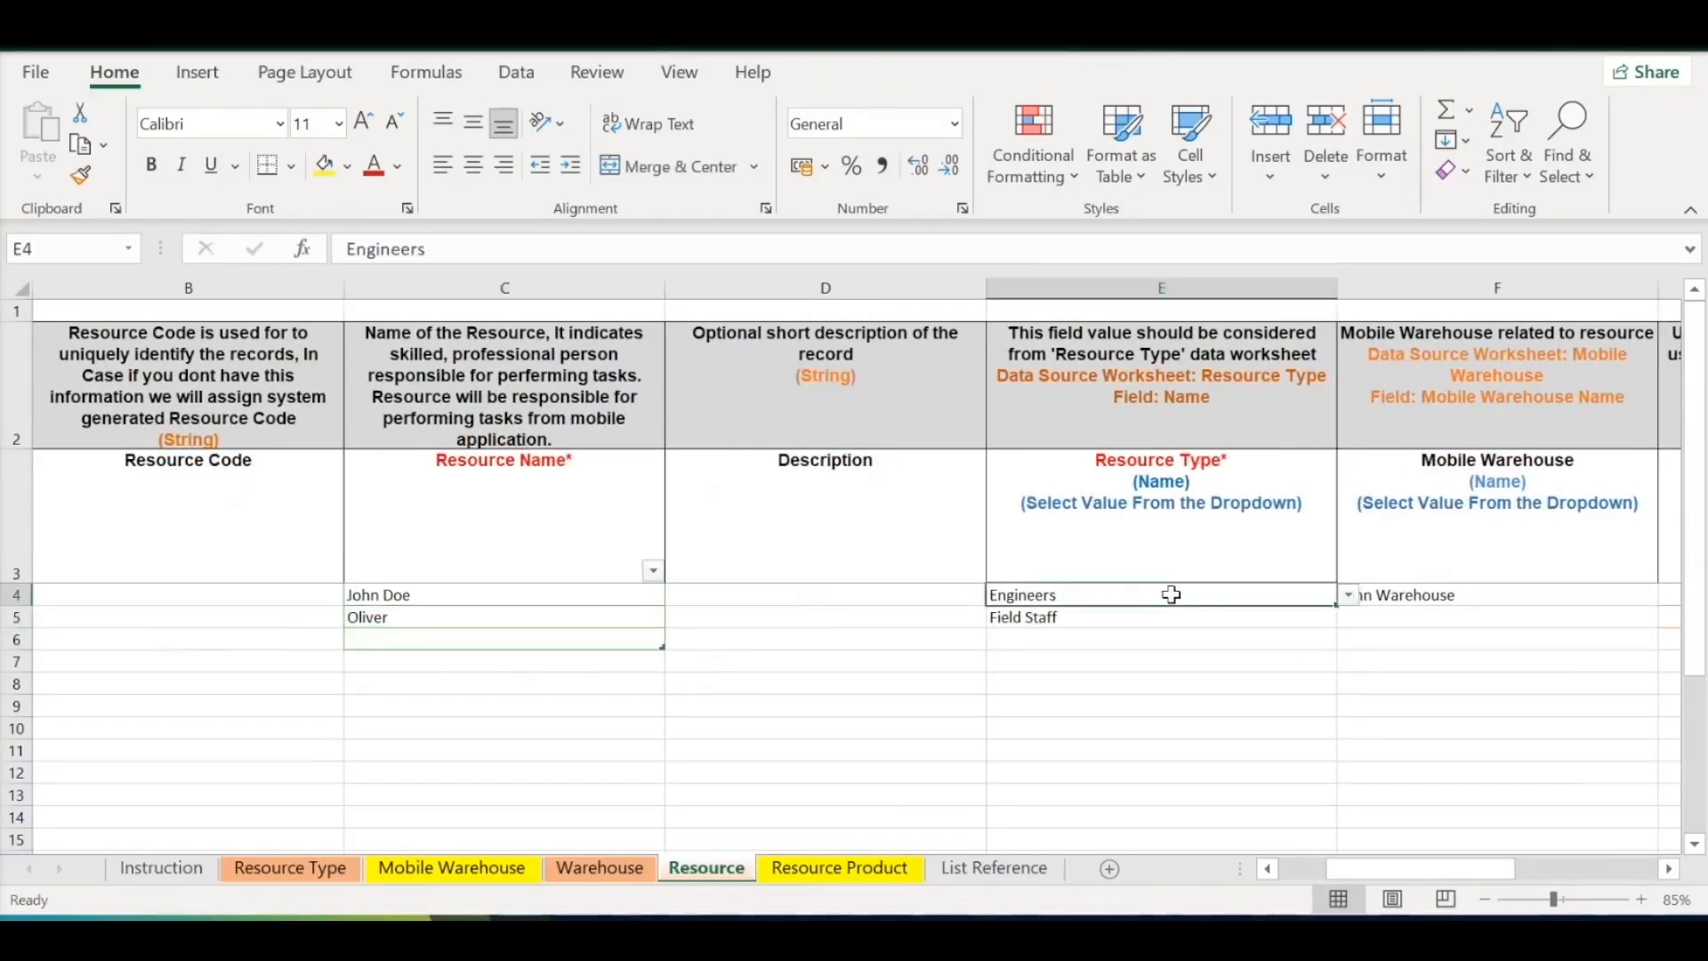
{"action": "left_click", "coordinate": [1349, 594]}
{"action": "left_click", "coordinate": [1156, 630]}
{"action": "left_click", "coordinate": [1348, 594]}
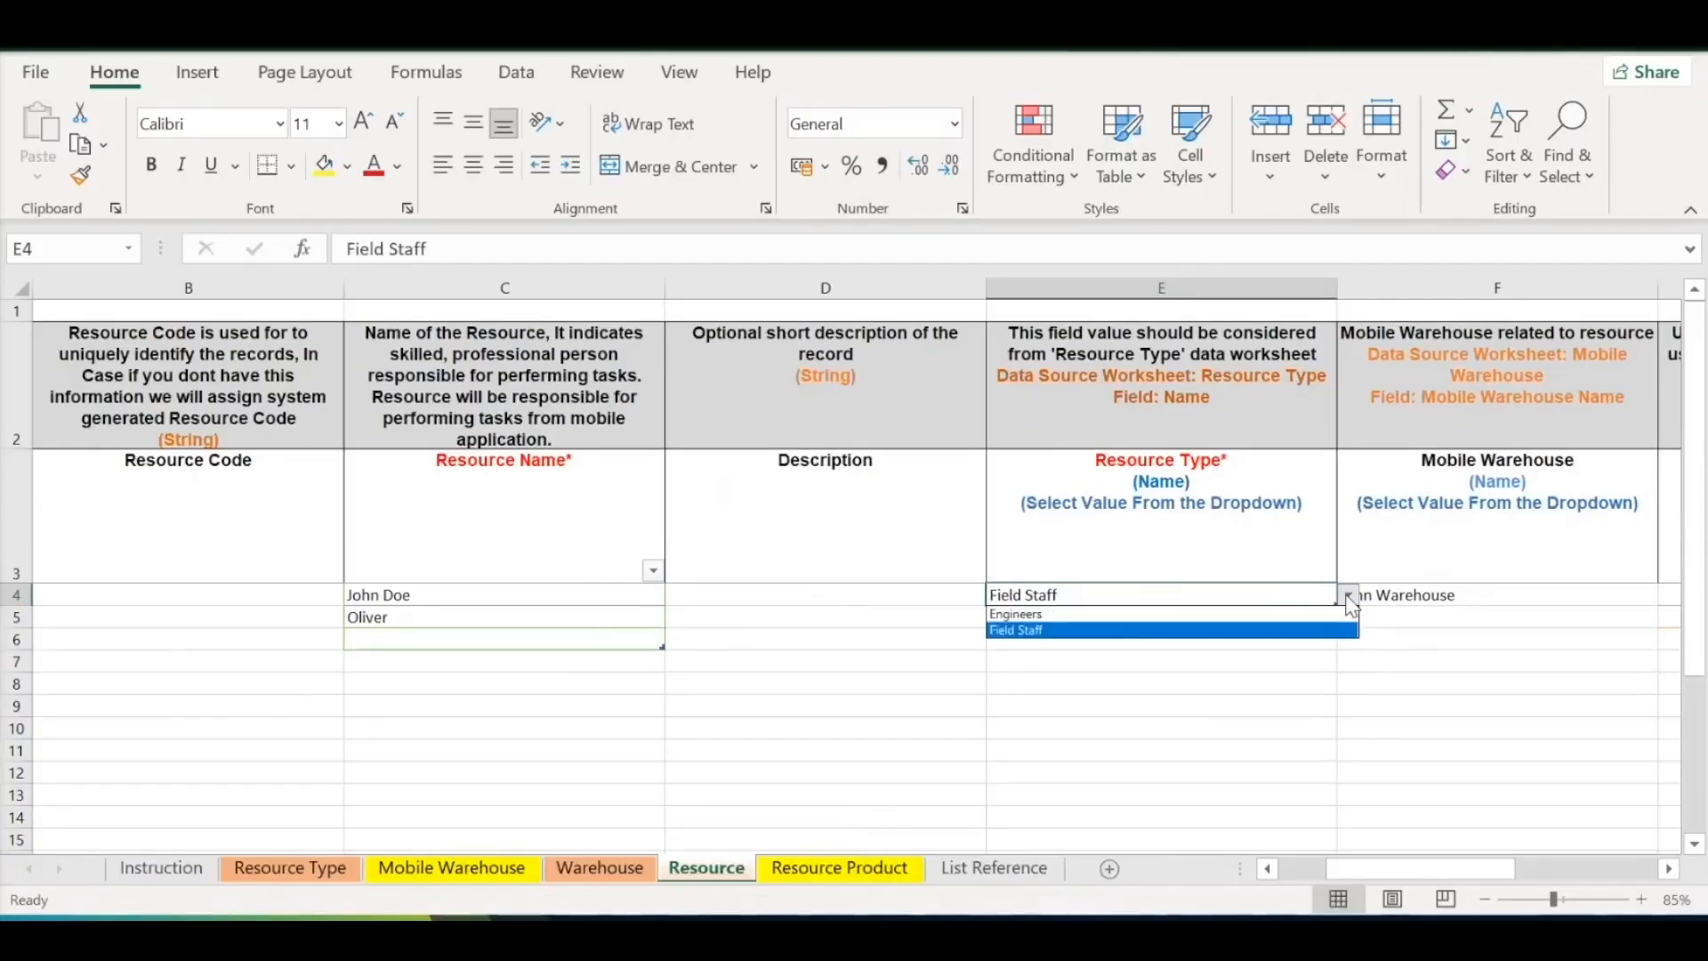
{"action": "left_click", "coordinate": [1267, 615]}
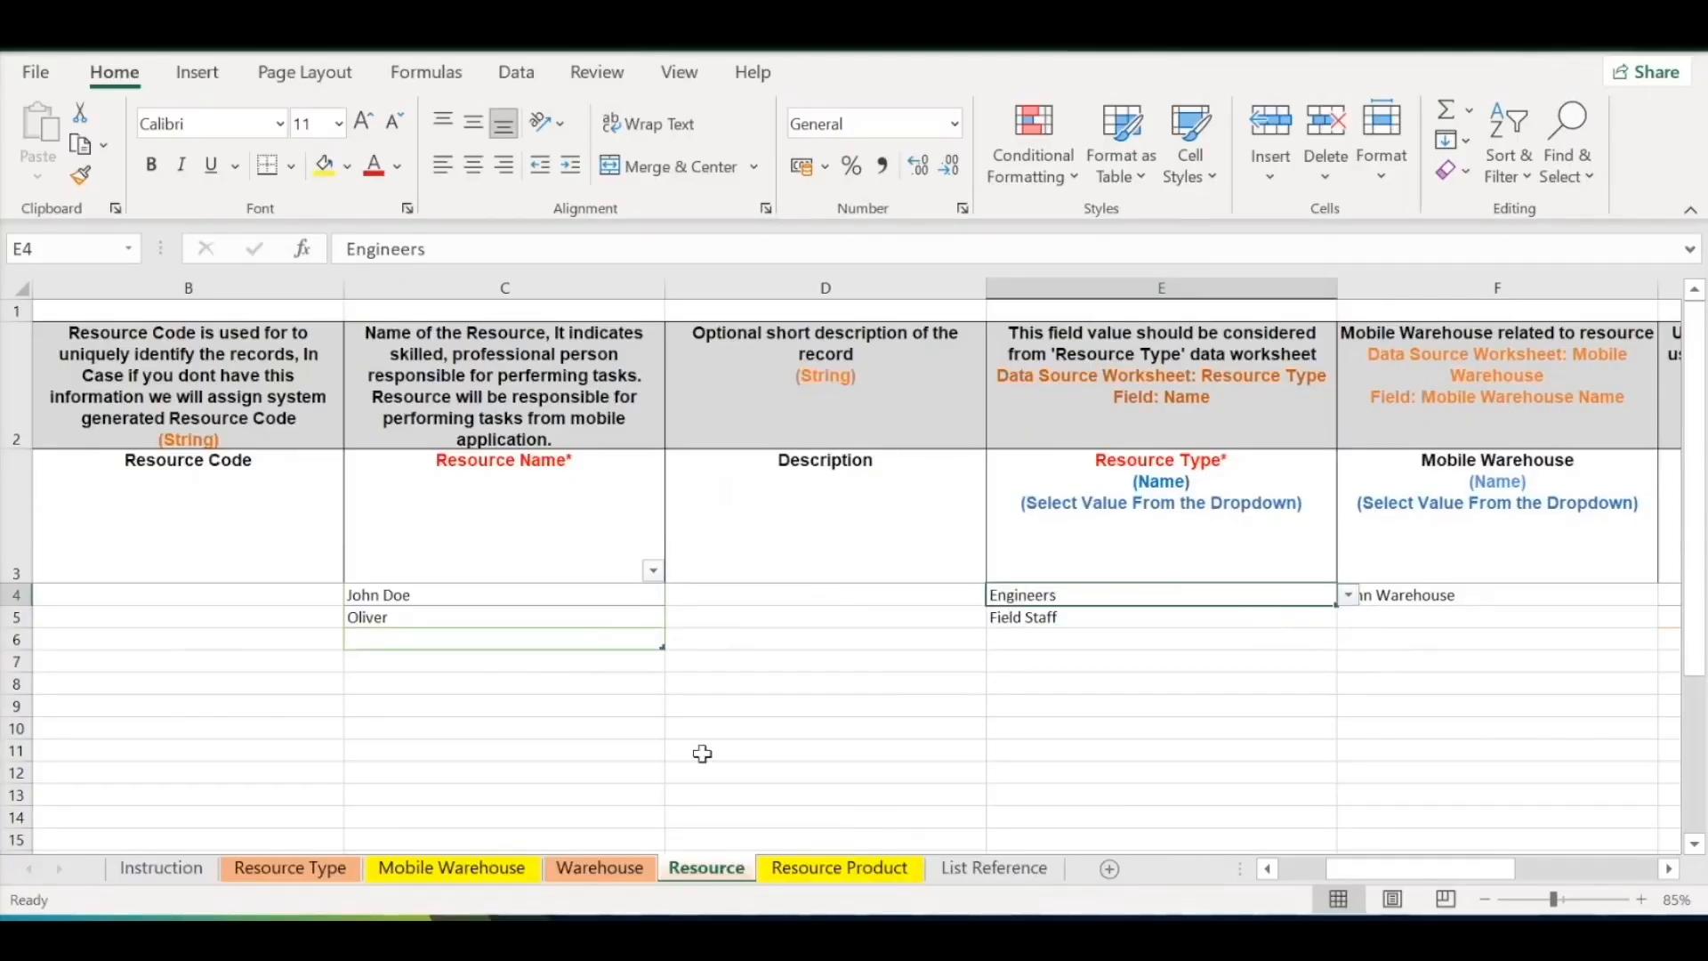
Check the resource type names on the Resource Type sheet and return to the Resource sheet
{"action": "left_click", "coordinate": [329, 870]}
{"action": "left_click", "coordinate": [656, 557]}
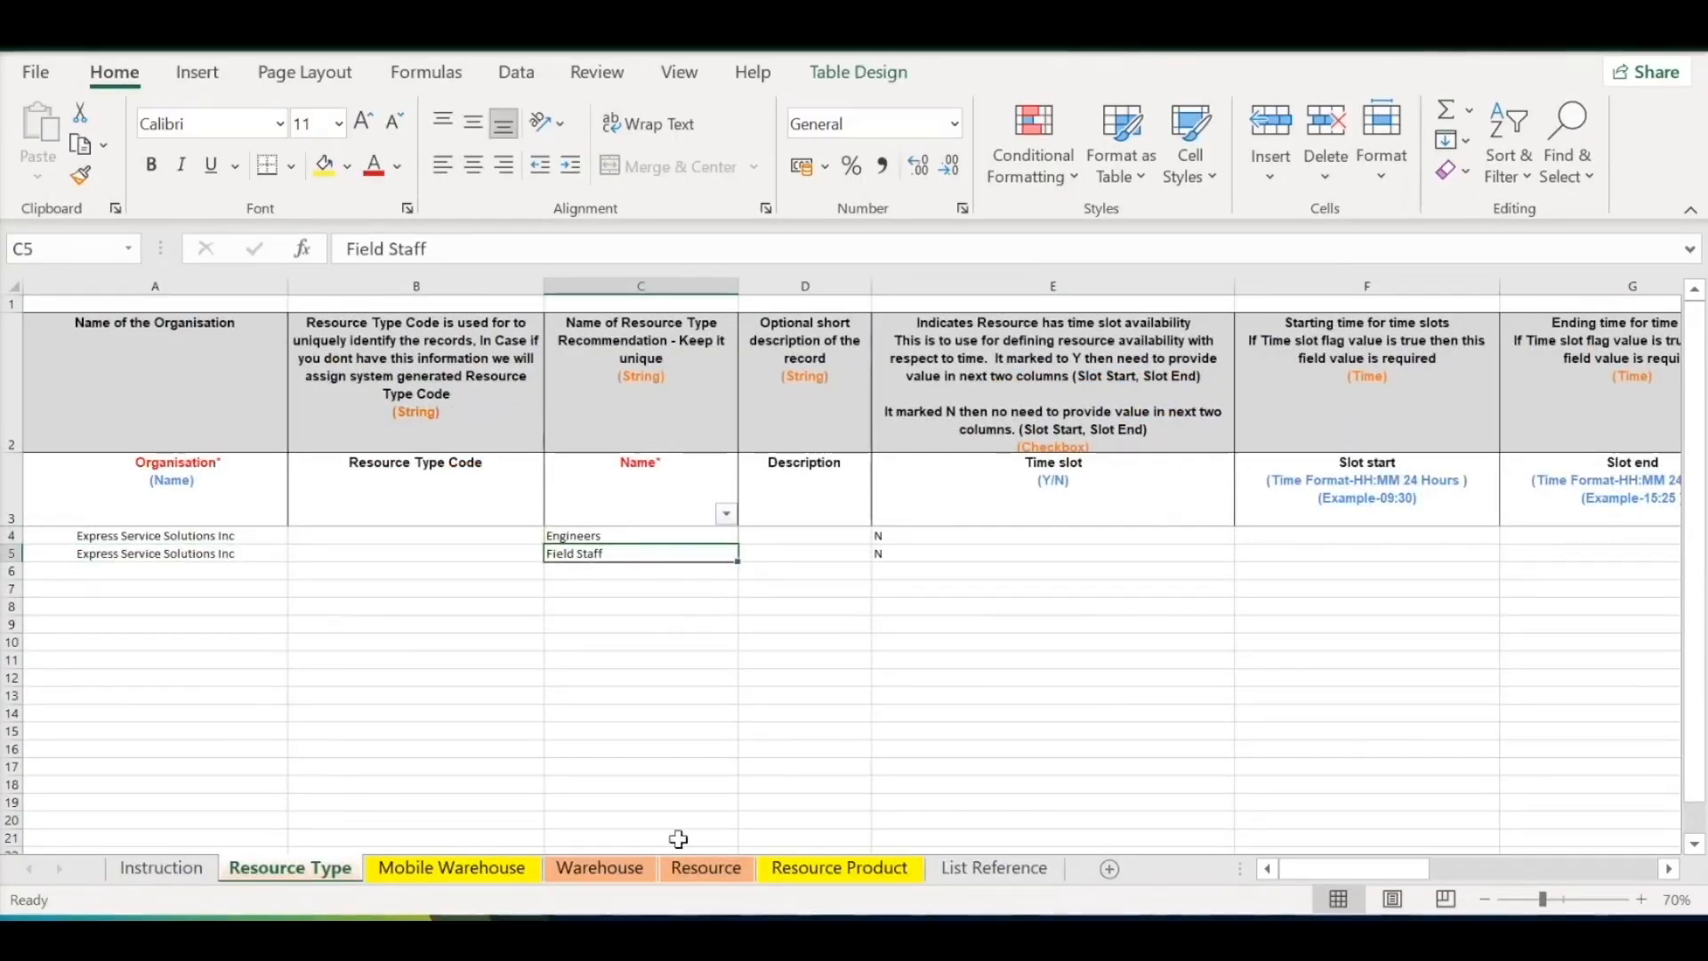
{"action": "left_click", "coordinate": [740, 870]}
Examine the Mobile Warehouse column on the Resource sheet, from its data source note to the first record's entry
{"action": "left_click", "coordinate": [1201, 635]}
{"action": "left_click_drag", "start_coordinate": [1204, 614], "coordinate": [1207, 602]}
{"action": "scroll", "coordinate": [1220, 602], "scroll_direction": "right", "scroll_amount": 1}
{"action": "left_click", "coordinate": [1219, 602]}
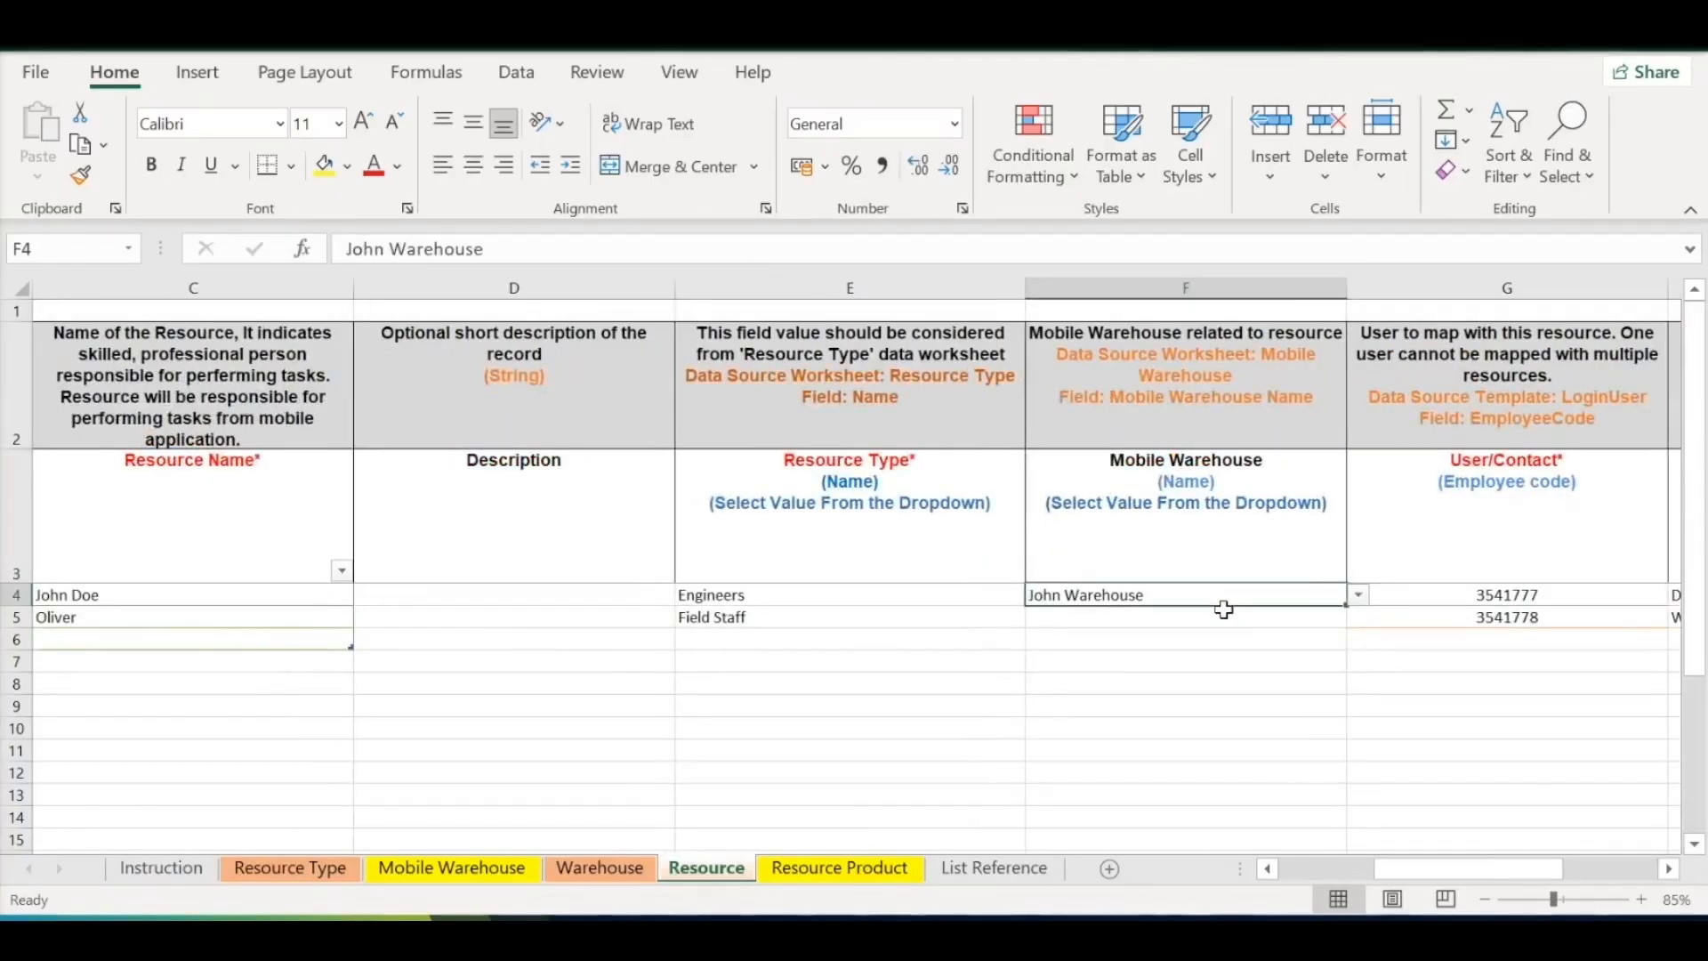
{"action": "left_click_drag", "start_coordinate": [1218, 451], "coordinate": [1219, 712]}
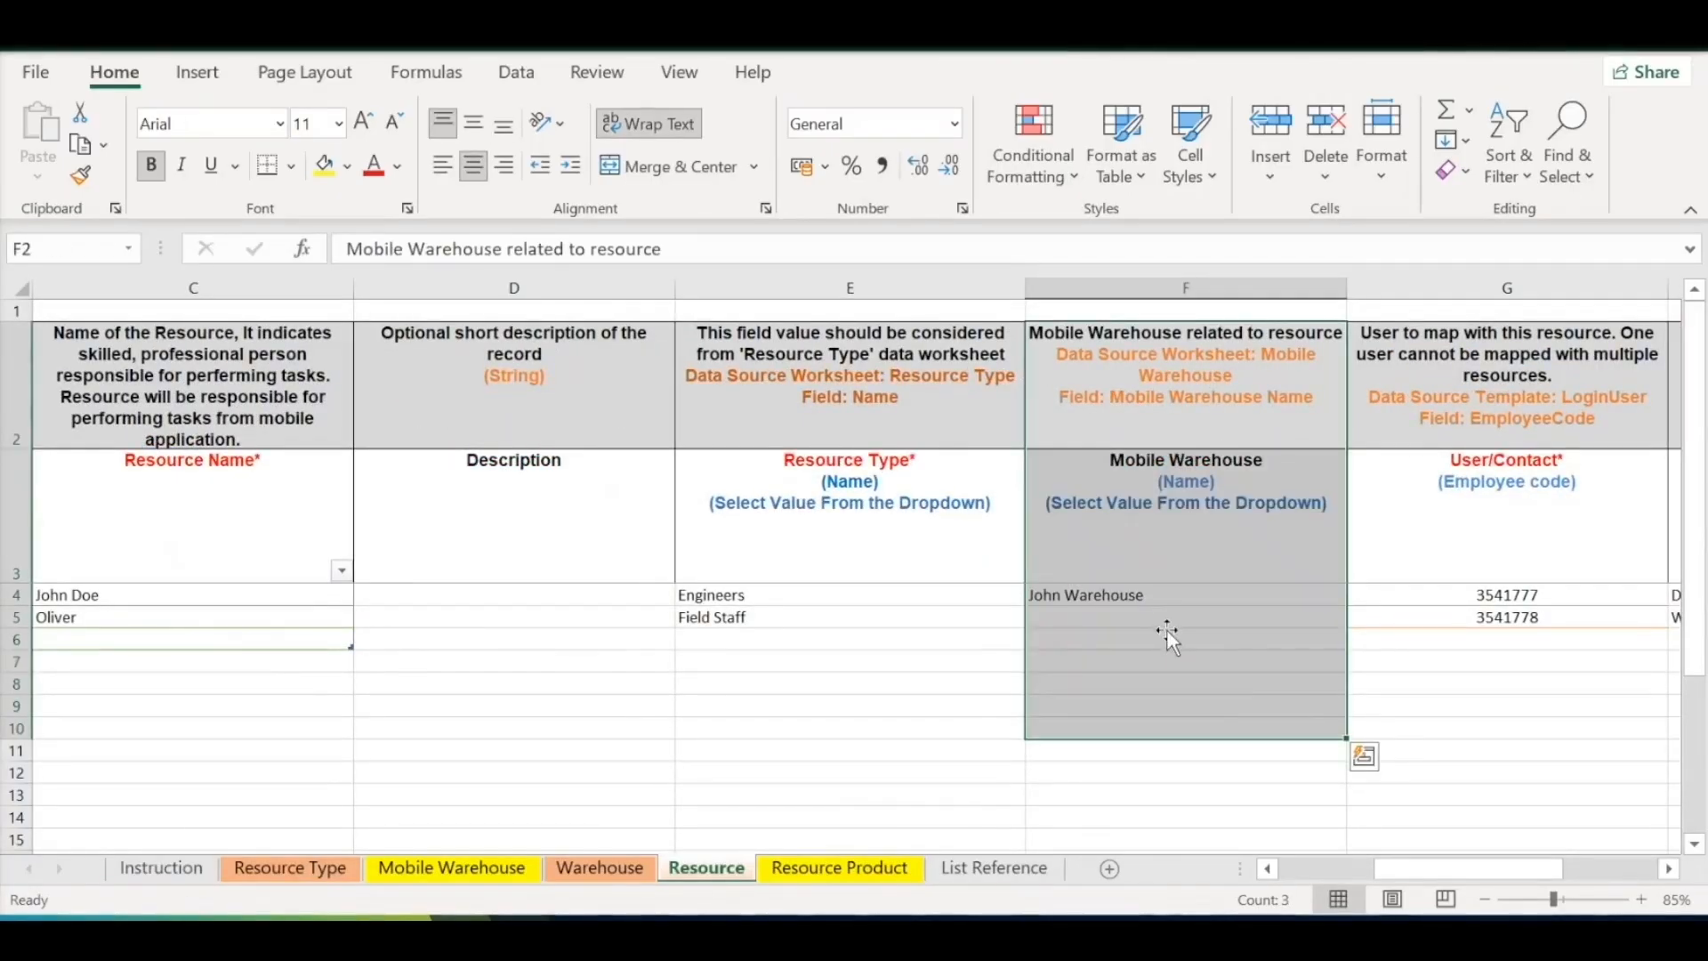
{"action": "left_click", "coordinate": [1166, 596]}
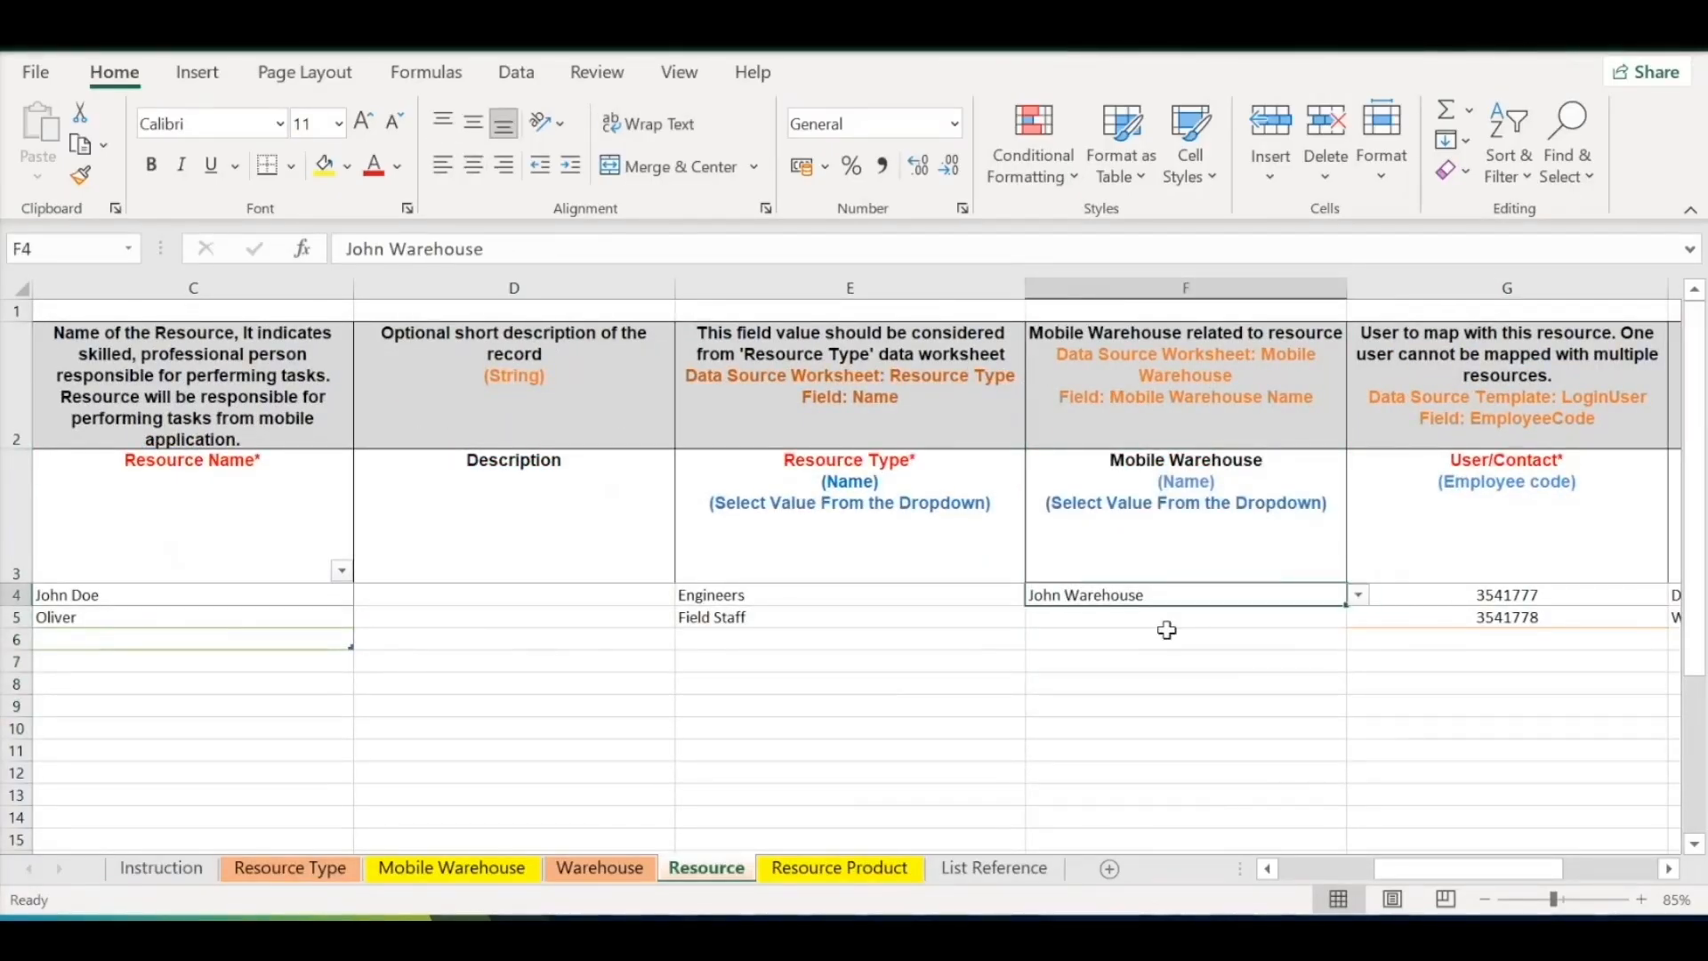
Clear the first resource's mobile warehouse and select John Warehouse for it again
{"action": "left_click", "coordinate": [1358, 594]}
{"action": "left_click", "coordinate": [1196, 613]}
{"action": "key", "text": "Delete"}
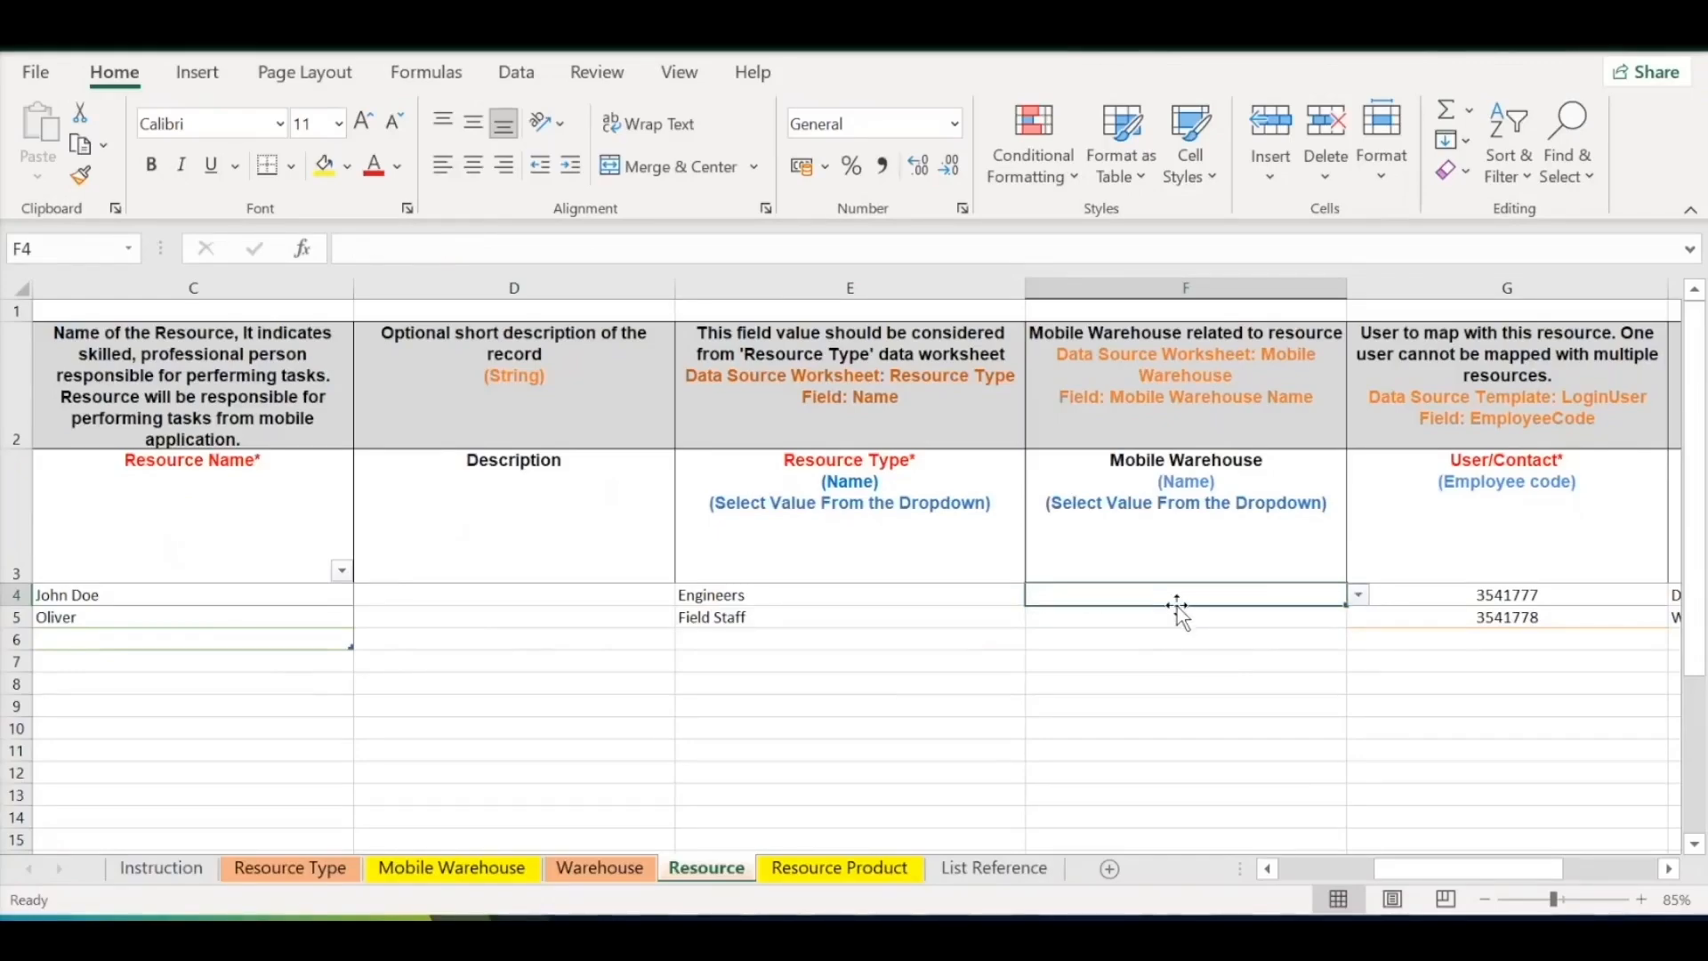
{"action": "key", "text": "Down"}
{"action": "key", "text": "Up"}
{"action": "left_click", "coordinate": [1222, 468]}
{"action": "left_click_drag", "start_coordinate": [1190, 537], "coordinate": [1218, 569]}
{"action": "left_click", "coordinate": [1232, 593]}
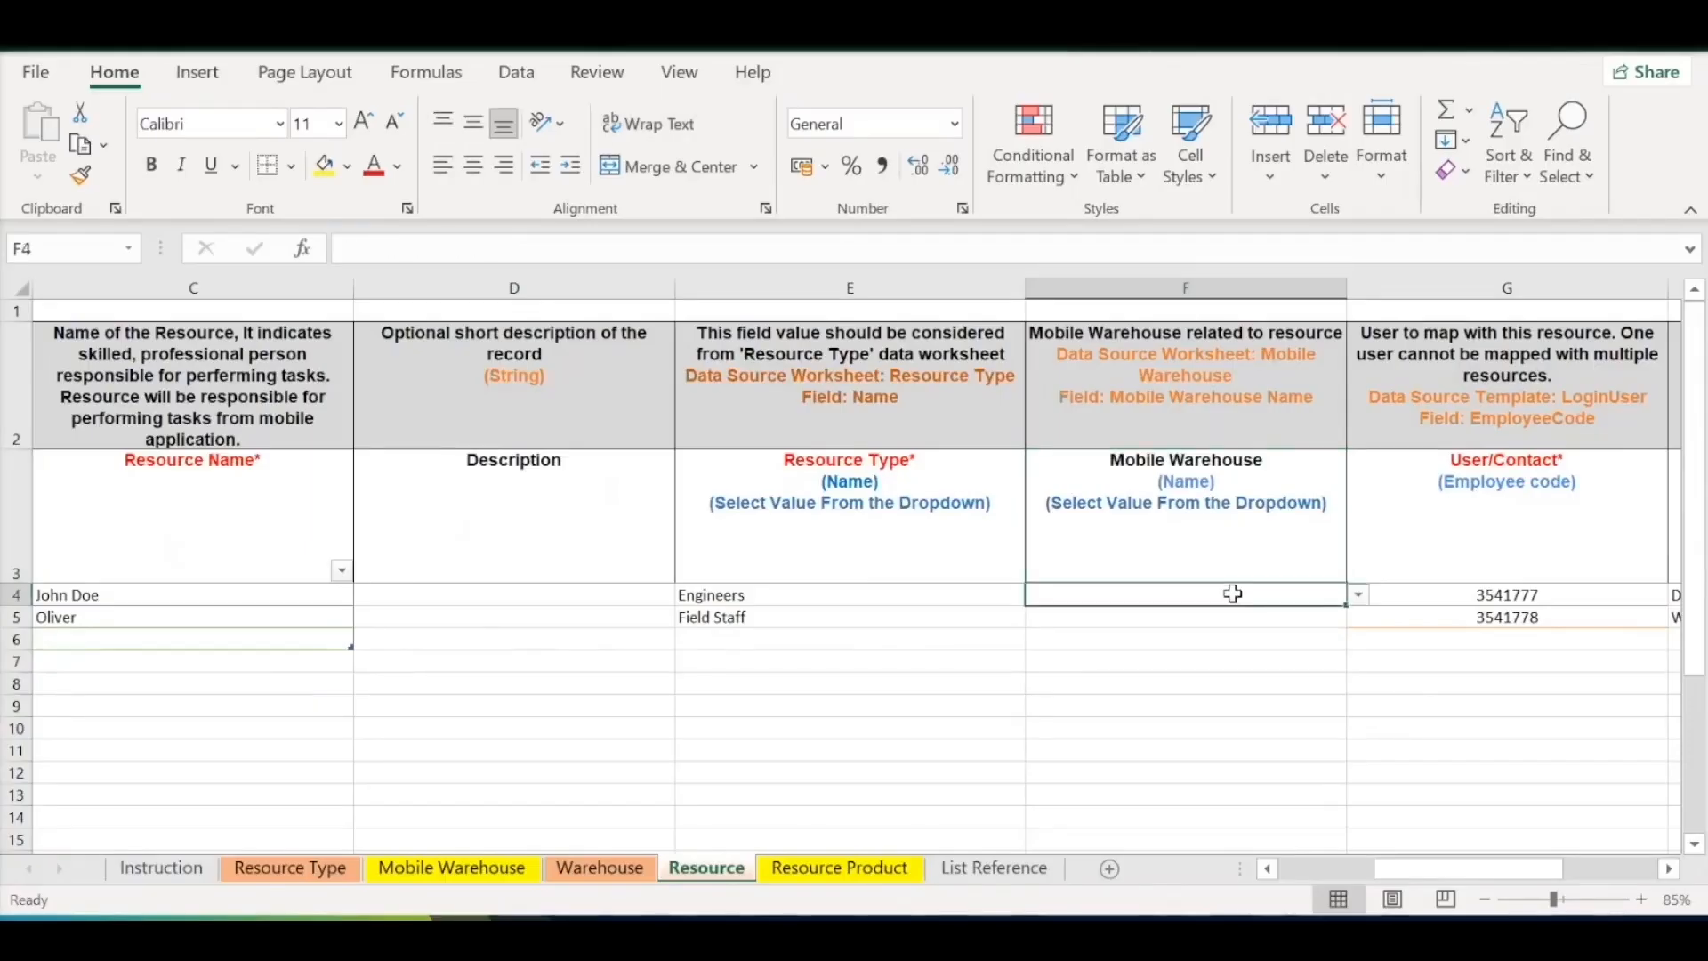
{"action": "left_click", "coordinate": [1358, 594]}
{"action": "left_click", "coordinate": [1187, 612]}
{"action": "left_click", "coordinate": [1188, 612]}
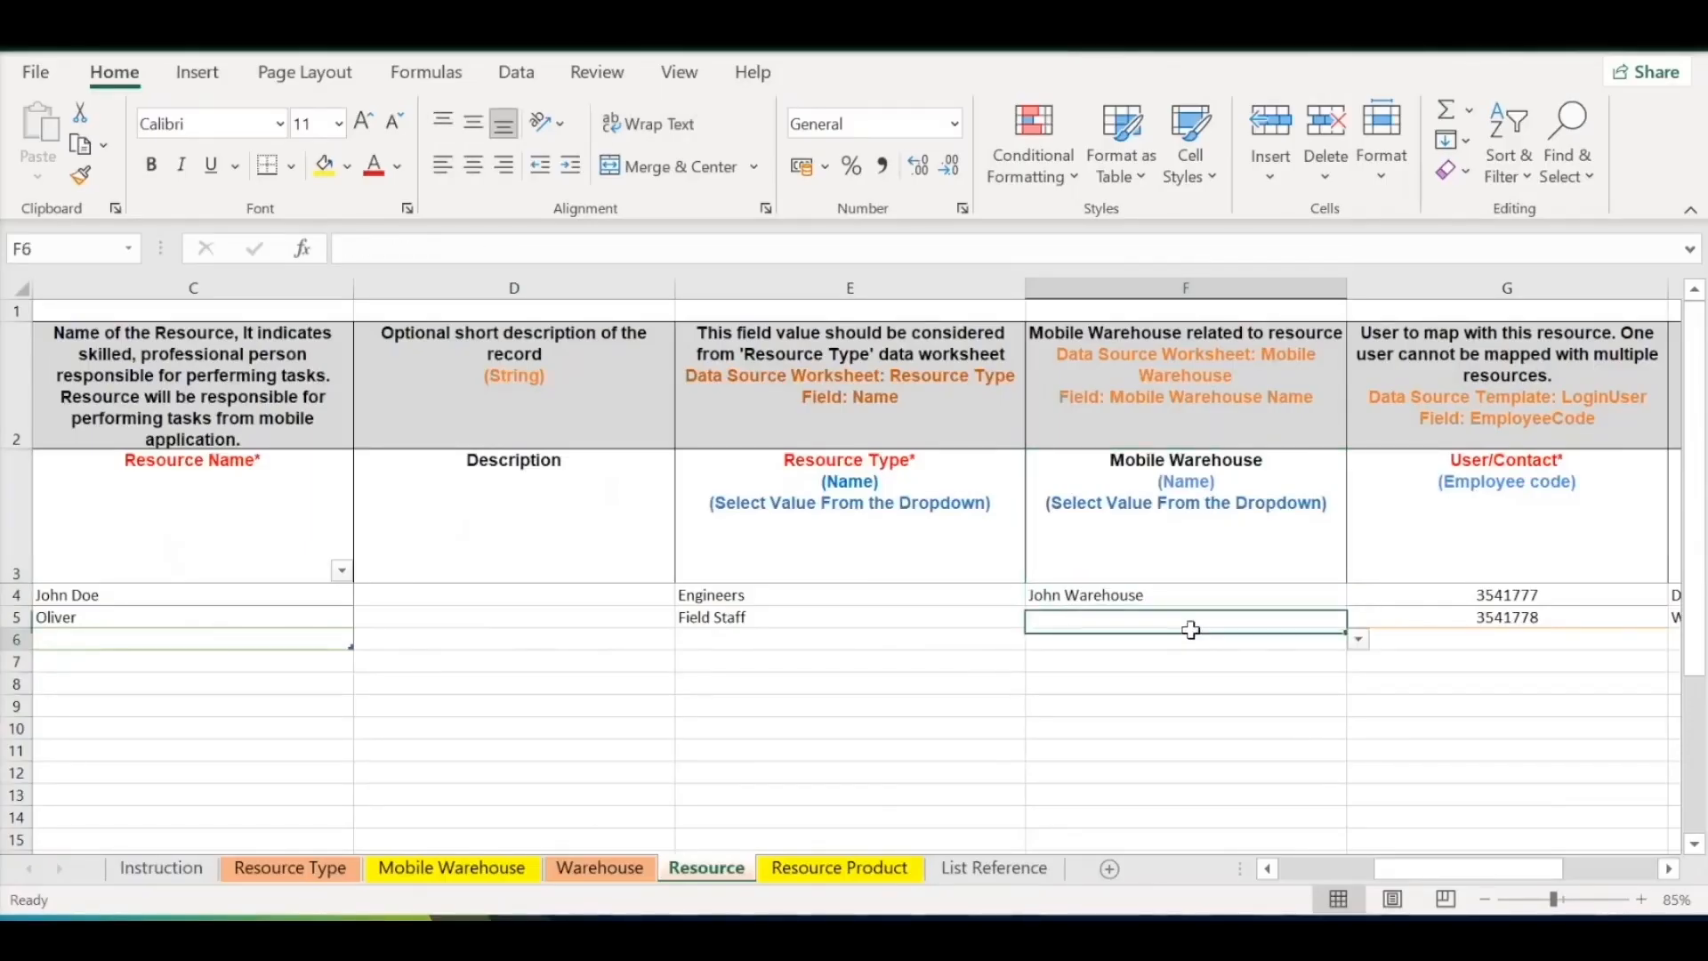
Review the Resource Tracking entry of the first record and the User/Contact column with its employee codes
{"action": "left_click", "coordinate": [1366, 613]}
{"action": "key", "text": "Up"}
{"action": "key", "text": "Right"}
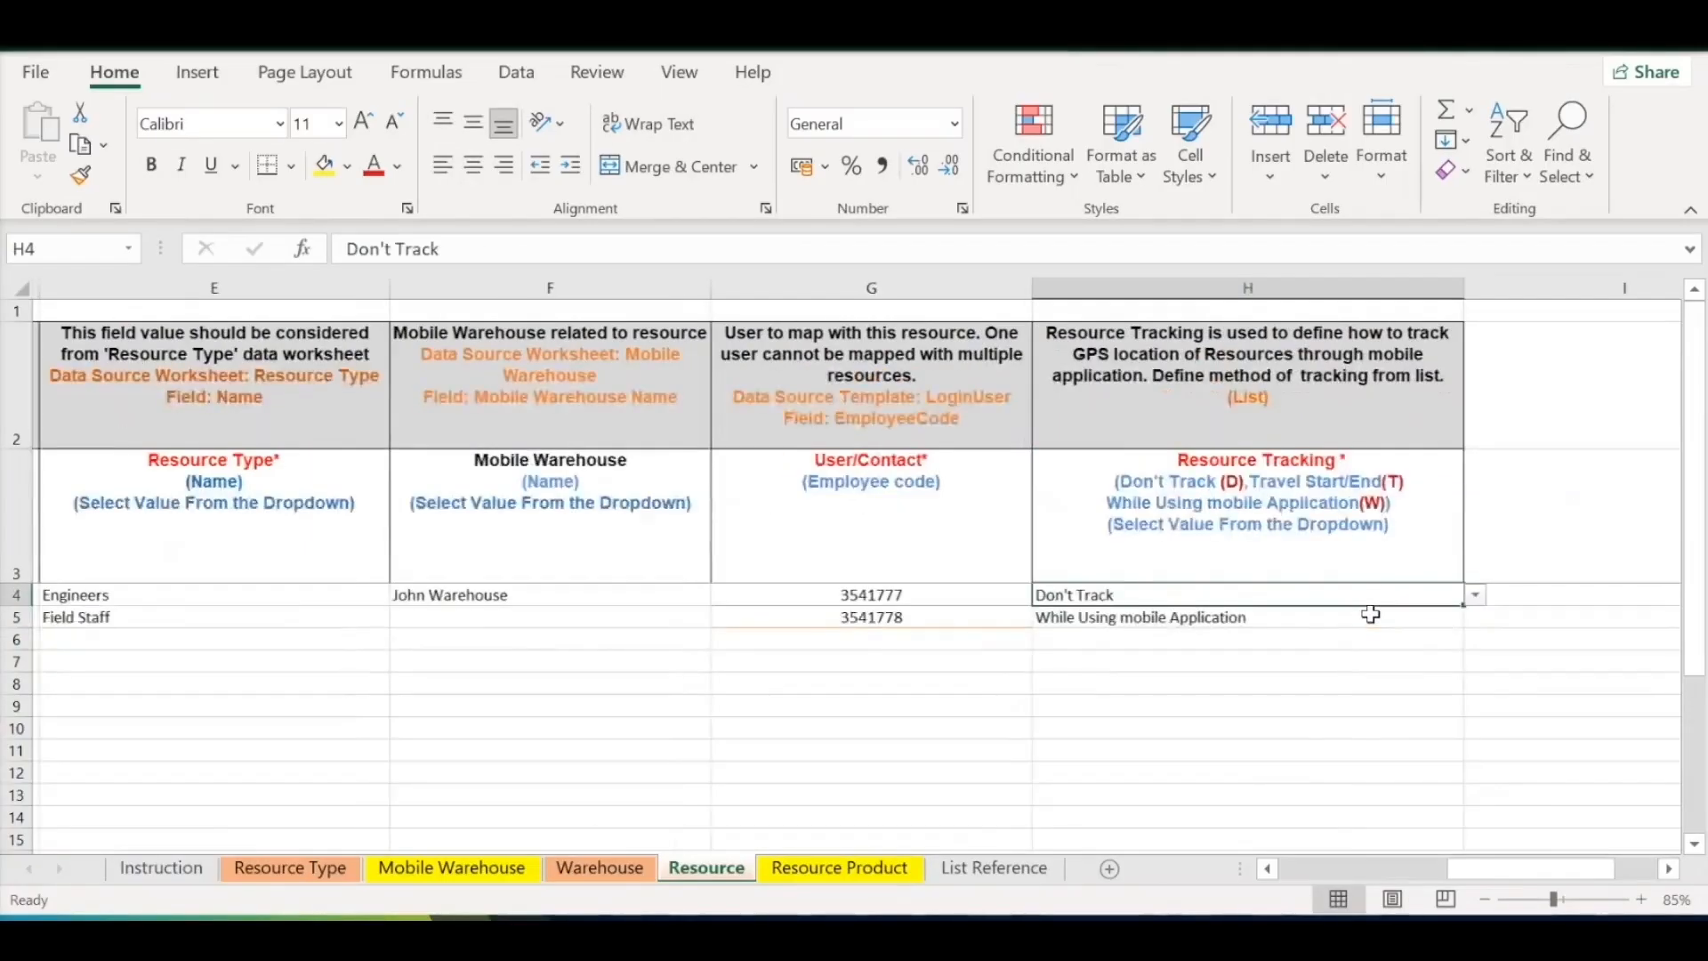
{"action": "key", "text": "Left"}
{"action": "key", "text": "Left"}
{"action": "key", "text": "Left"}
{"action": "key", "text": "Right"}
{"action": "key", "text": "Right"}
{"action": "left_click_drag", "start_coordinate": [1280, 526], "coordinate": [1270, 675]}
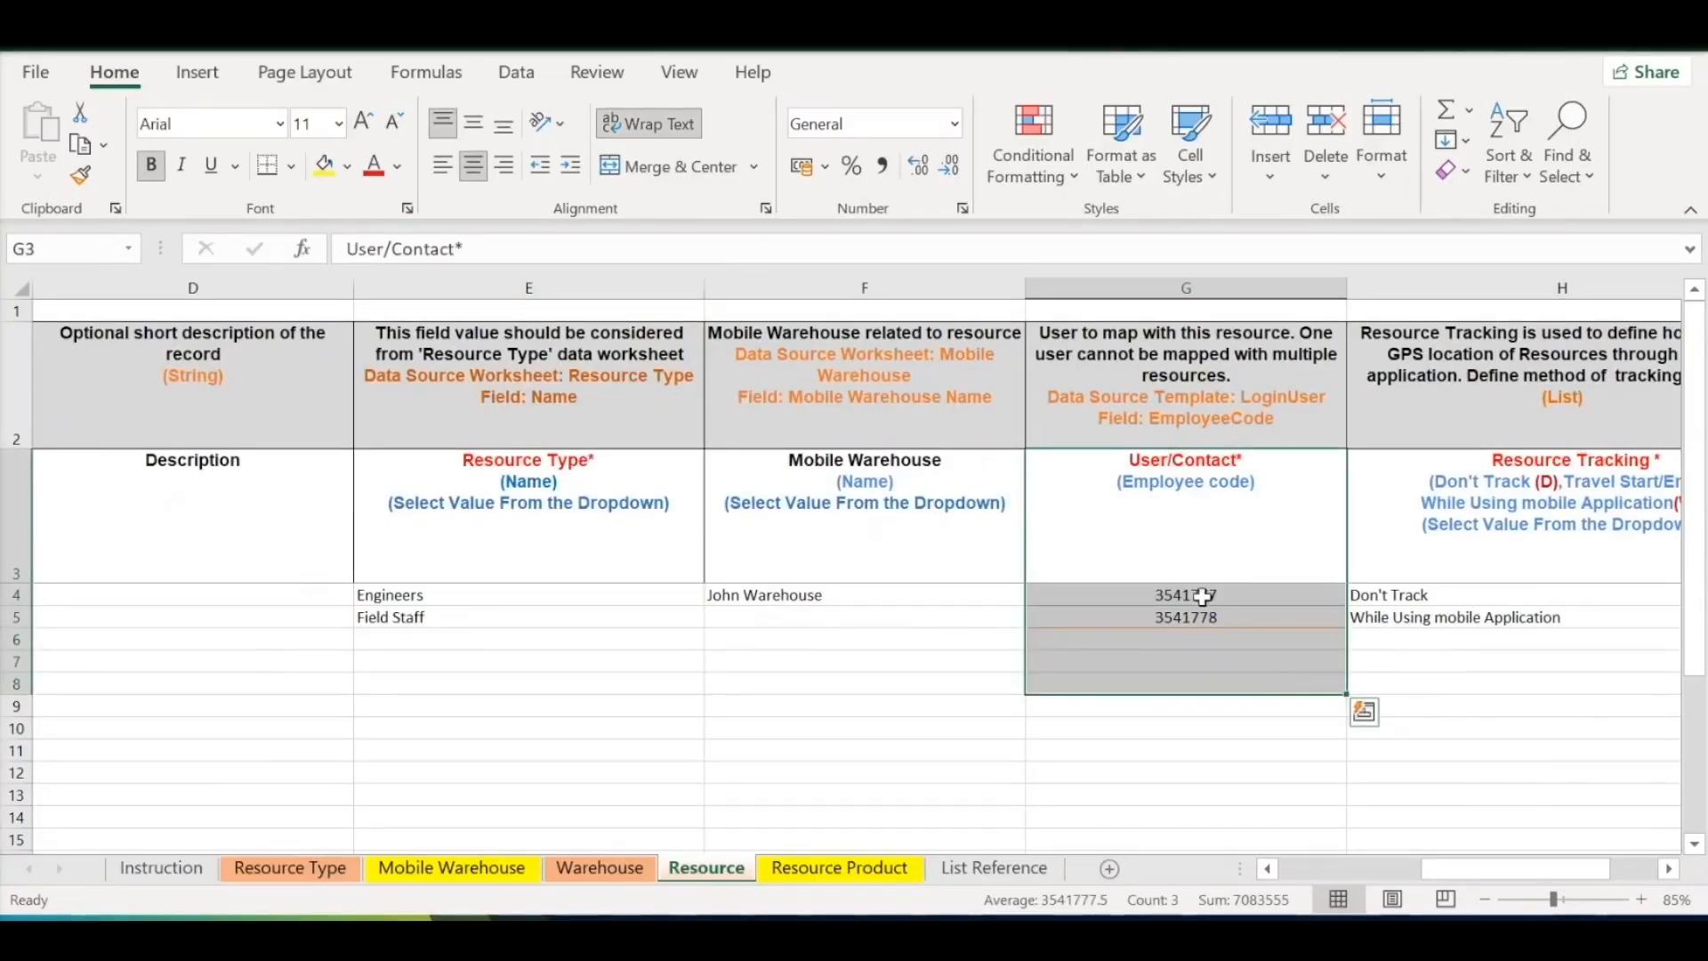
{"action": "left_click", "coordinate": [1201, 596]}
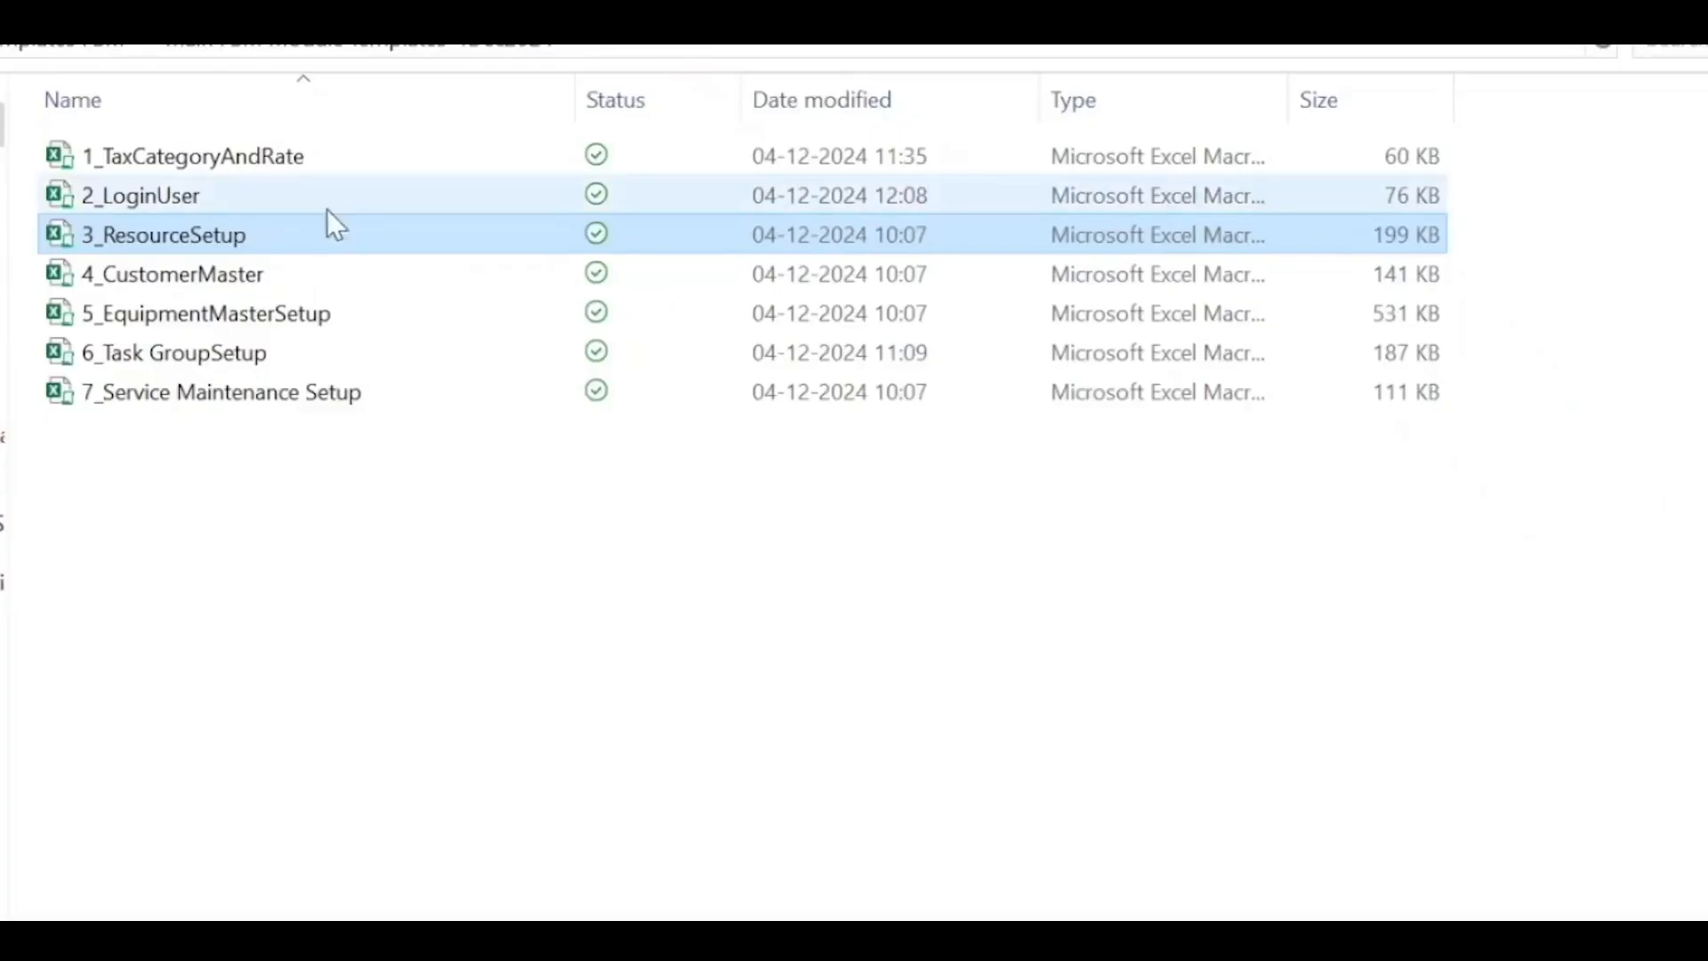
Open the 2_LoginUser template and read the data source note in the Resource sheet's User/Contact header
{"action": "double_click", "coordinate": [326, 206]}
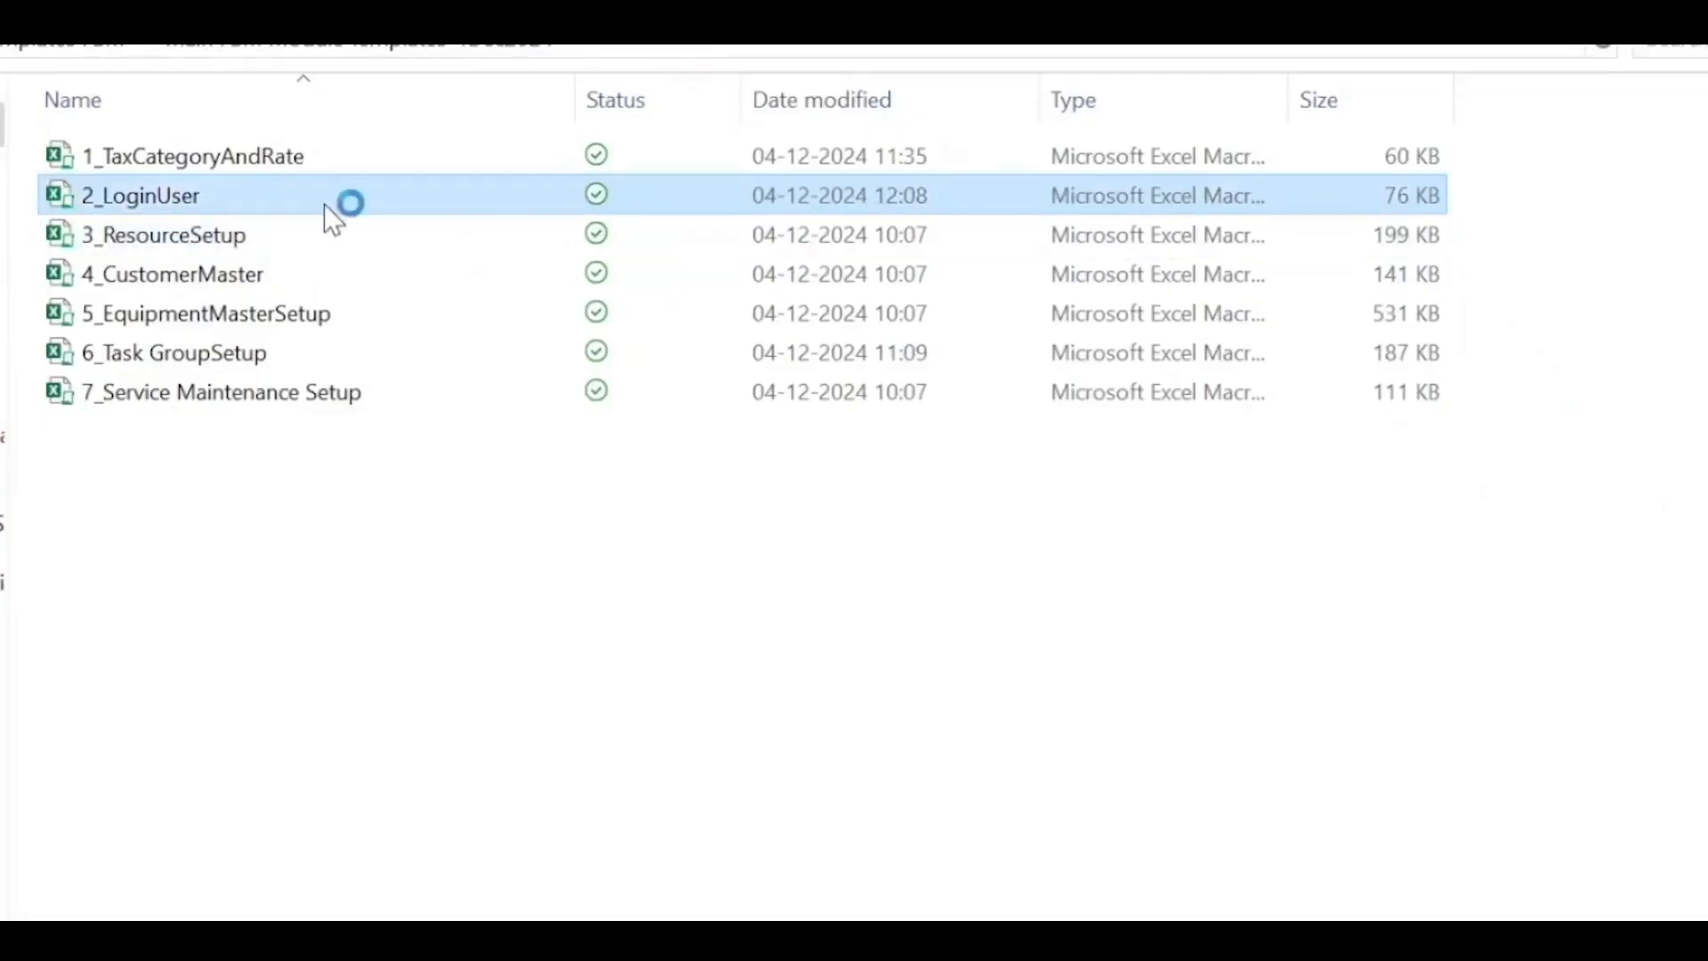
{"action": "left_click", "coordinate": [1179, 405]}
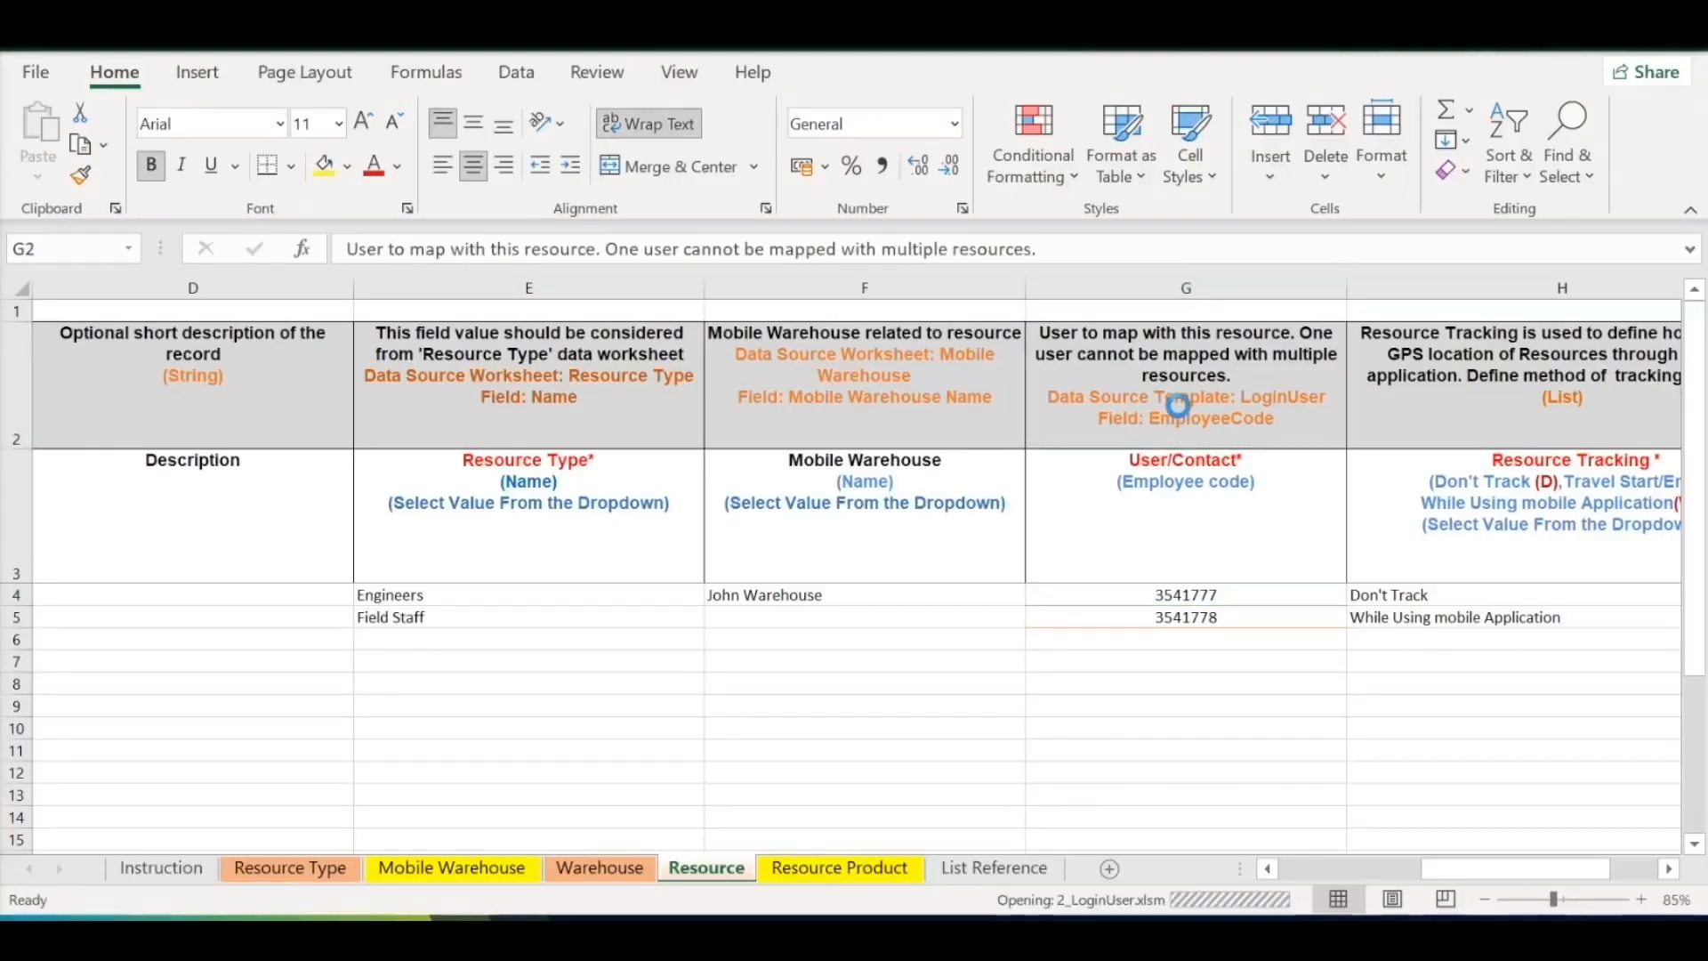
{"action": "left_click_drag", "start_coordinate": [1200, 663], "coordinate": [1162, 407]}
{"action": "double_click", "coordinate": [1110, 397]}
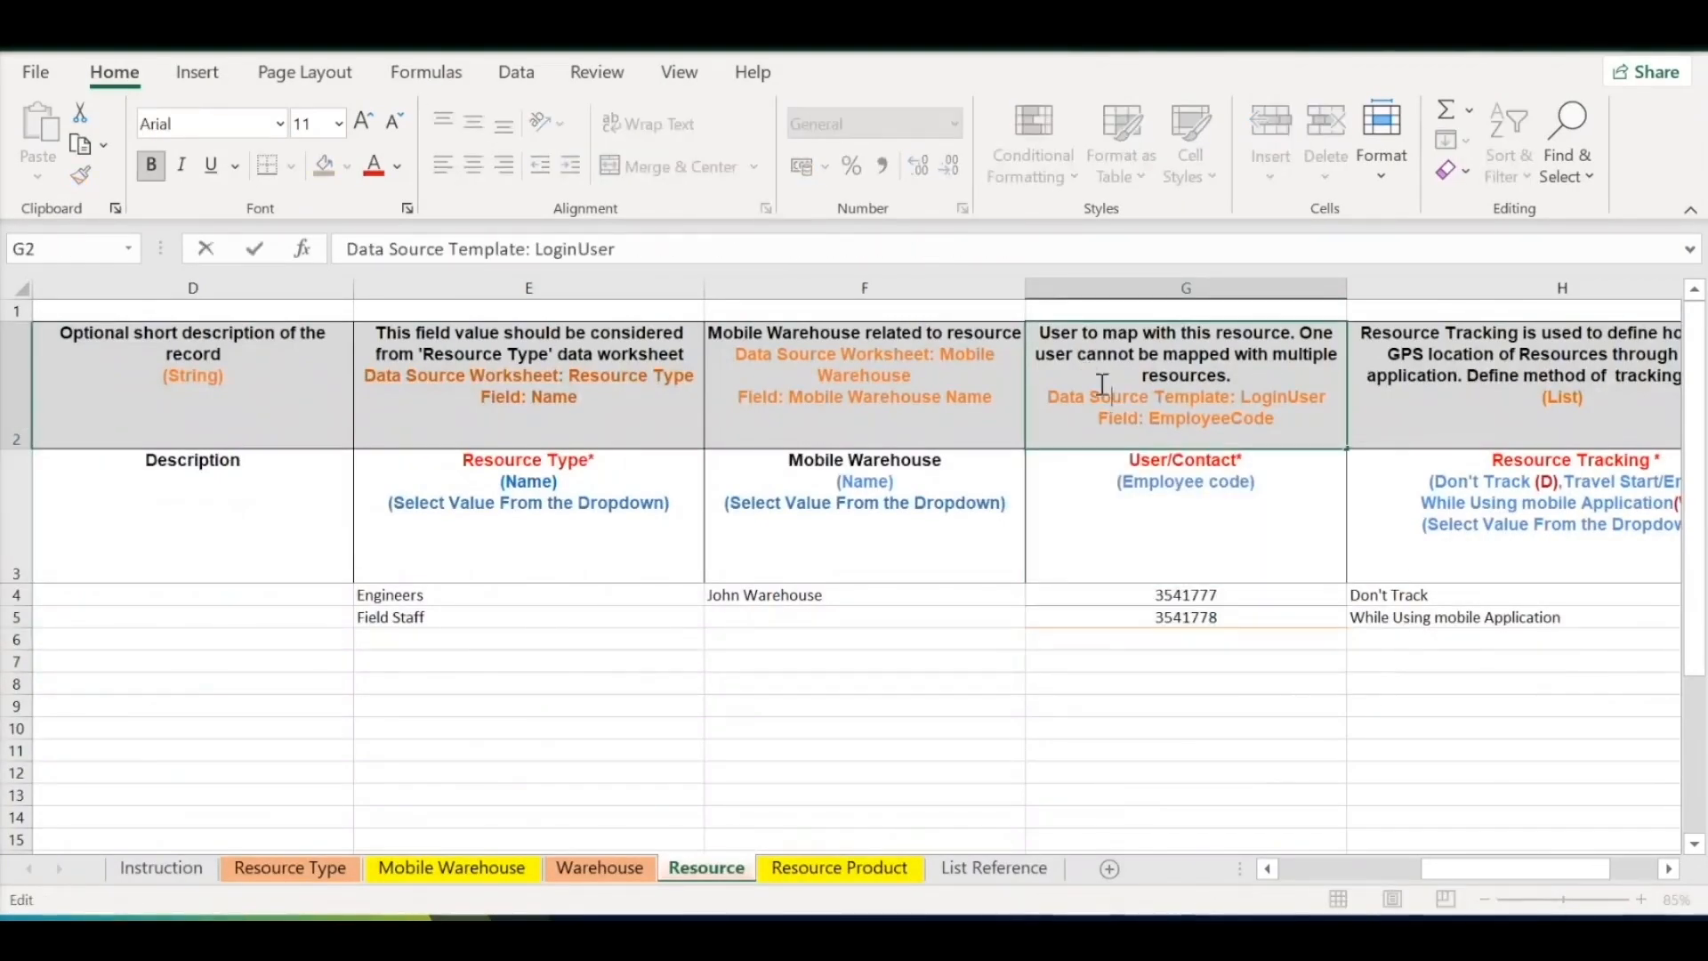
{"action": "left_click_drag", "start_coordinate": [1044, 388], "coordinate": [1326, 395]}
{"action": "left_click", "coordinate": [1180, 415]}
{"action": "left_click", "coordinate": [1133, 507]}
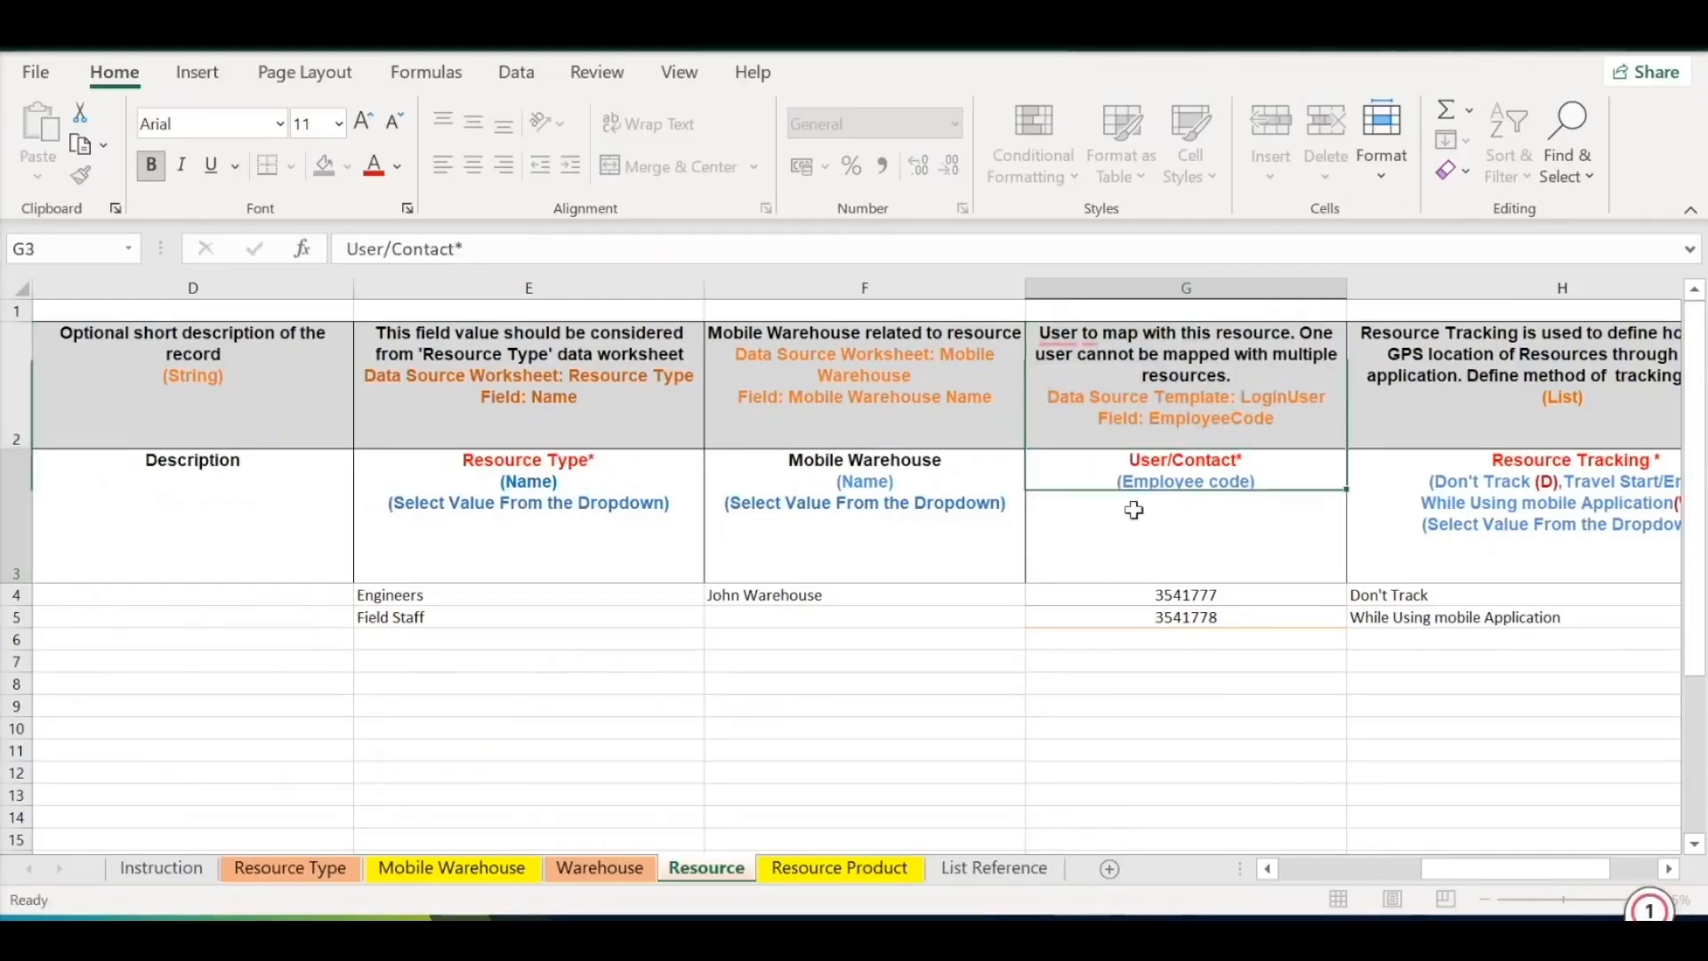
{"action": "left_click", "coordinate": [1014, 640]}
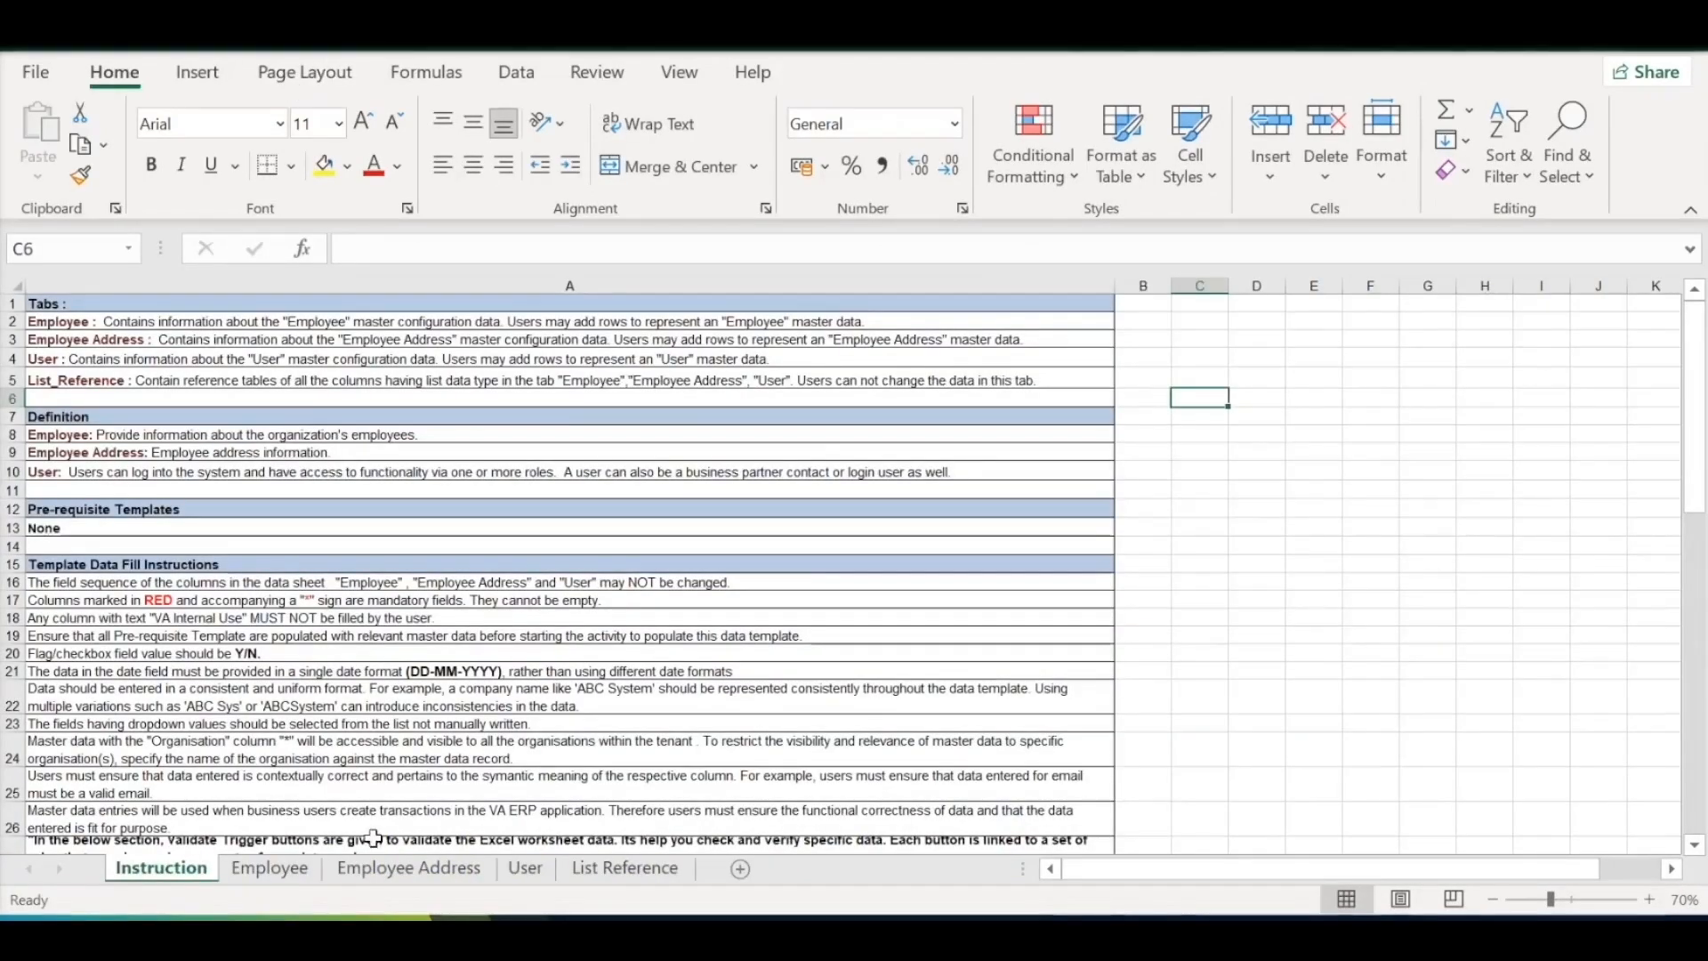
Examine the LoginUser template's User sheet across the user name, user ID, IsEmployee and employee number columns
{"action": "left_click", "coordinate": [535, 876]}
{"action": "left_click", "coordinate": [790, 608]}
{"action": "key", "text": "Left"}
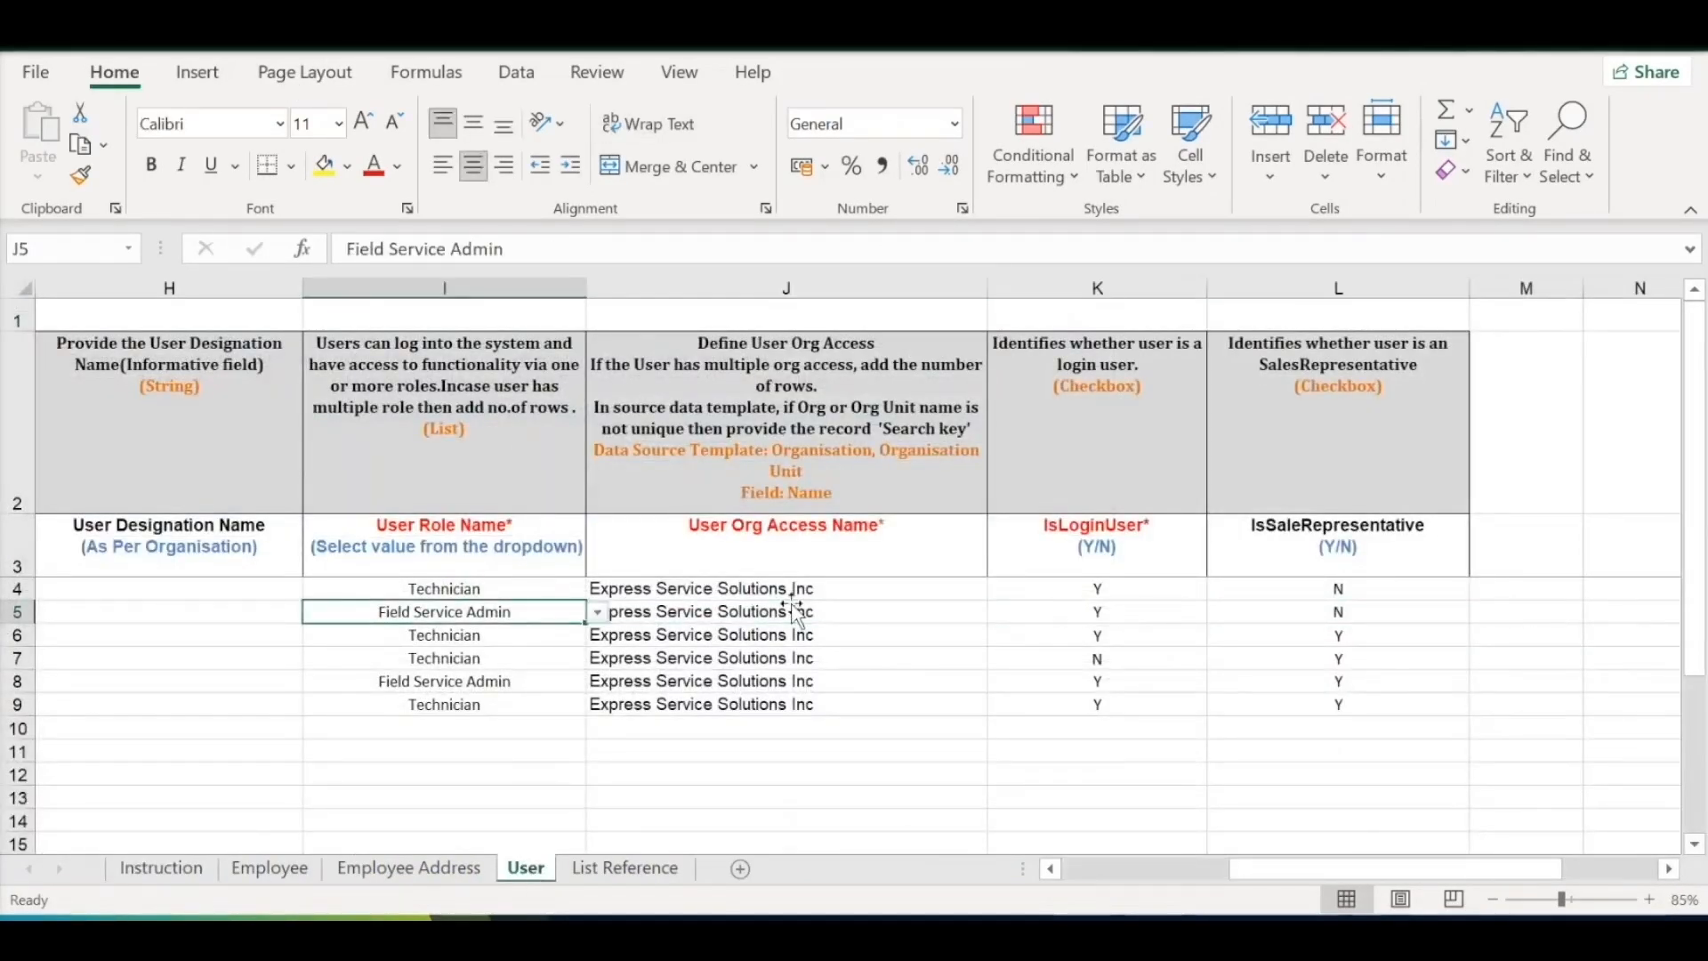
{"action": "key", "text": "Left"}
{"action": "key", "text": "Home"}
{"action": "left_click_drag", "start_coordinate": [604, 480], "coordinate": [570, 702]}
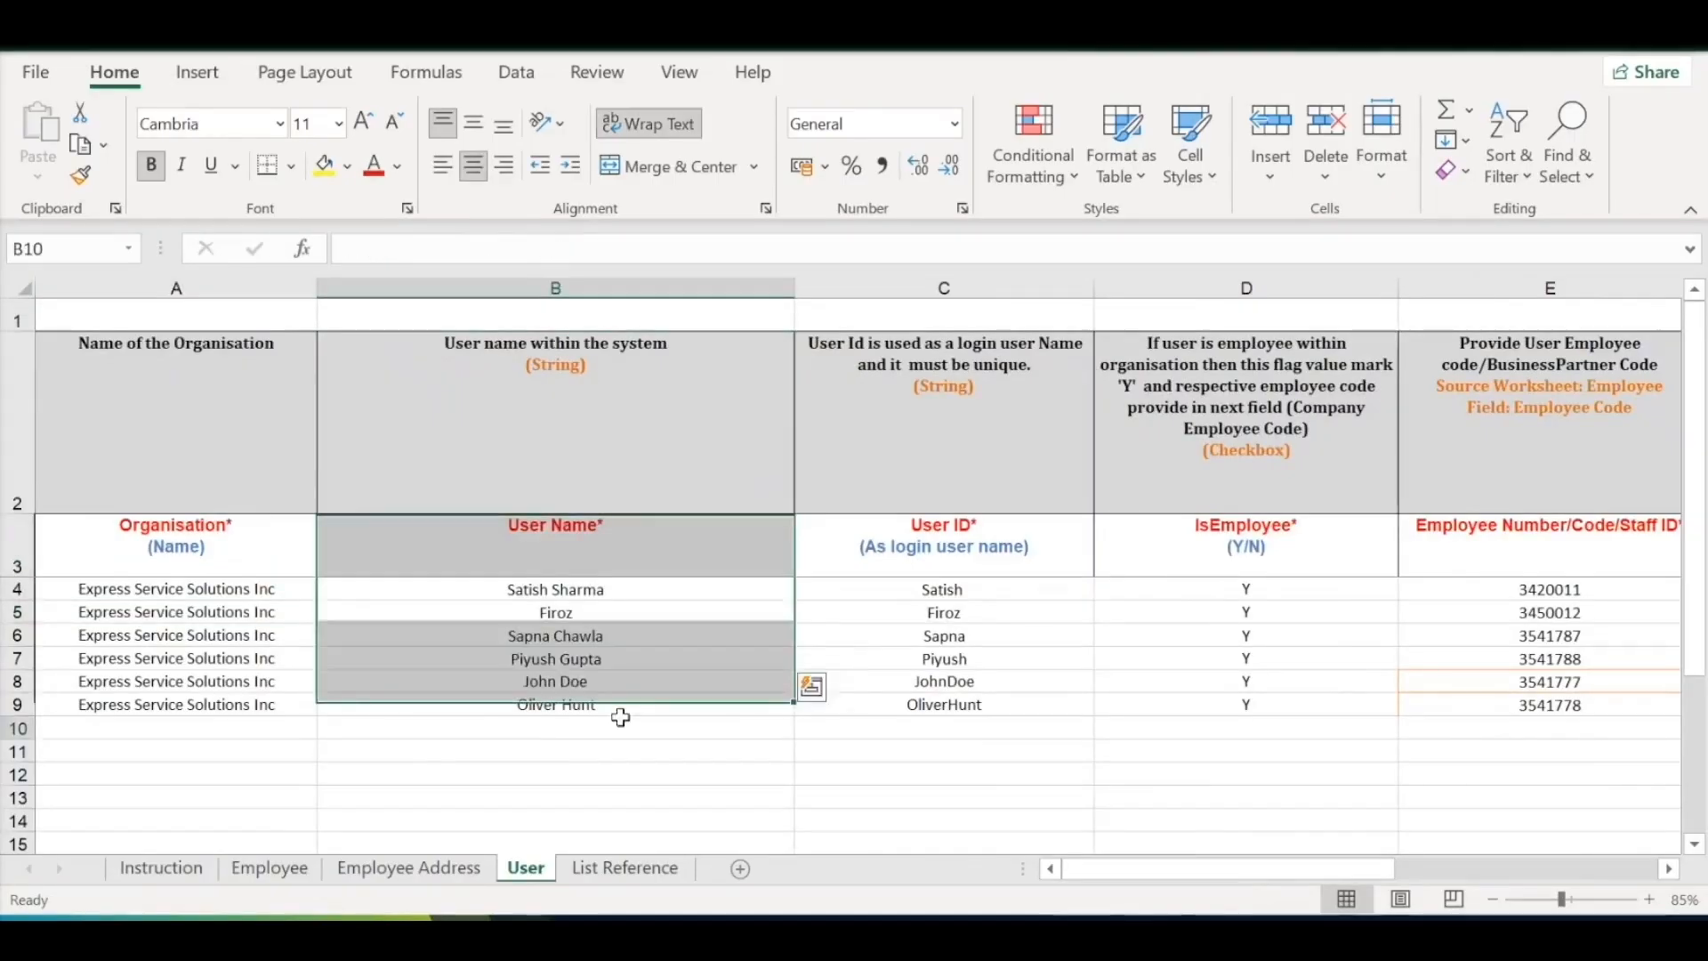
{"action": "left_click", "coordinate": [556, 727]}
{"action": "left_click", "coordinate": [572, 532]}
{"action": "left_click", "coordinate": [958, 558]}
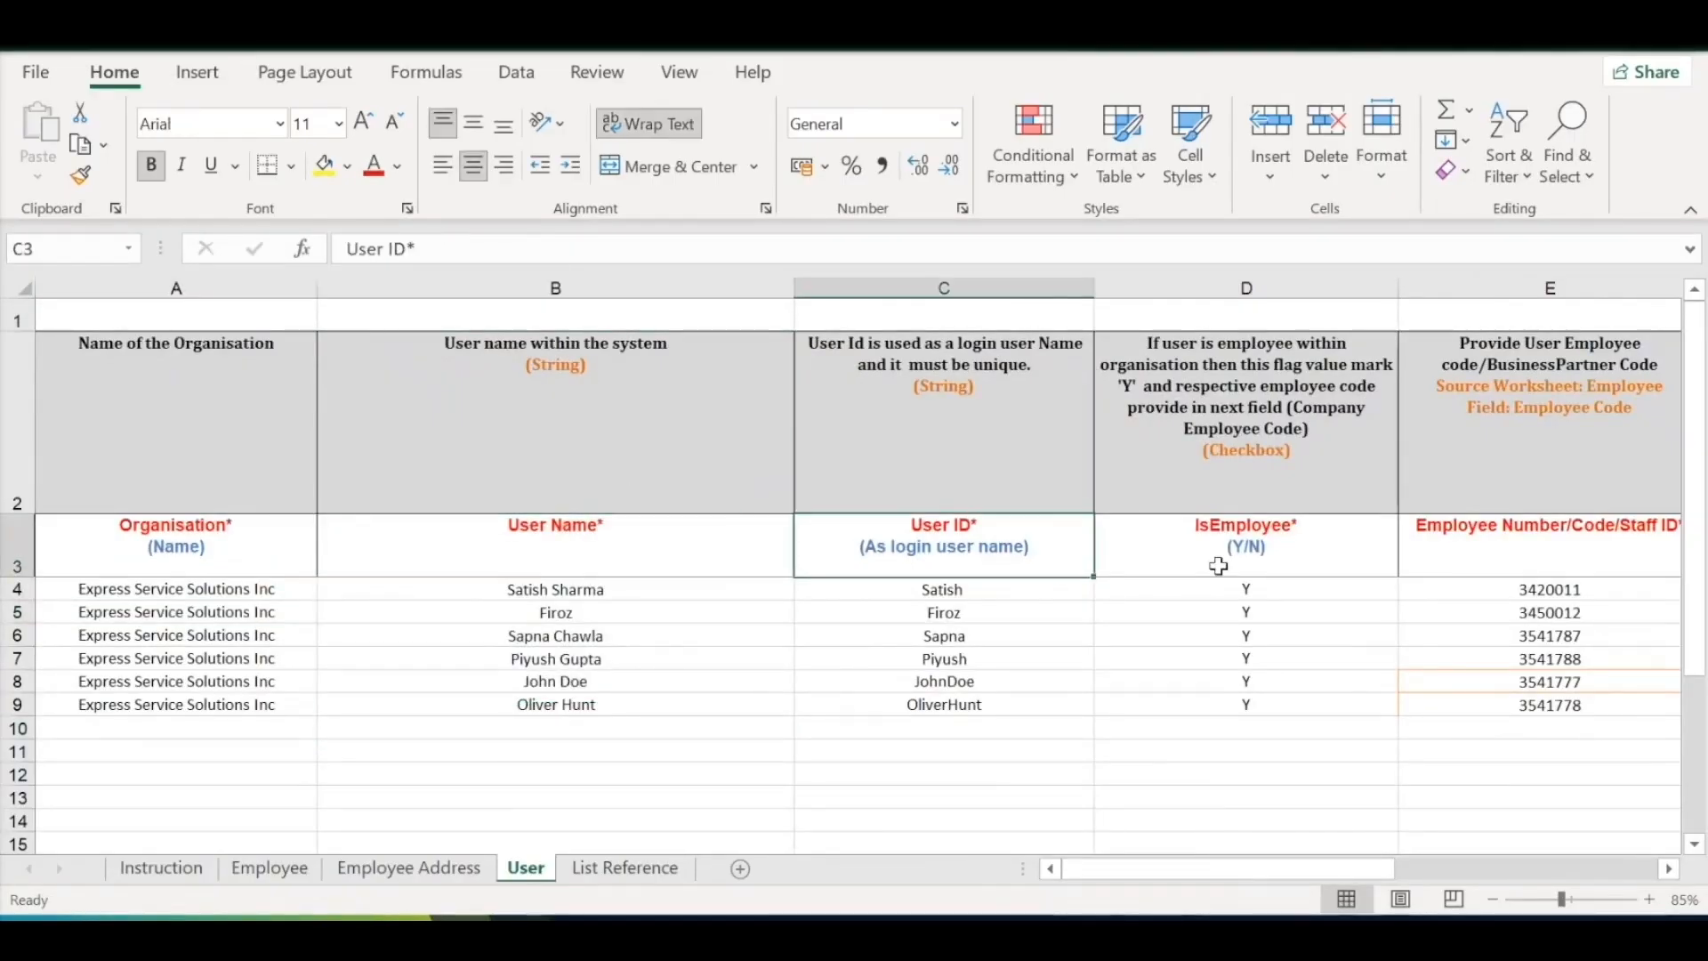
{"action": "key", "text": "Right"}
{"action": "key", "text": "Right"}
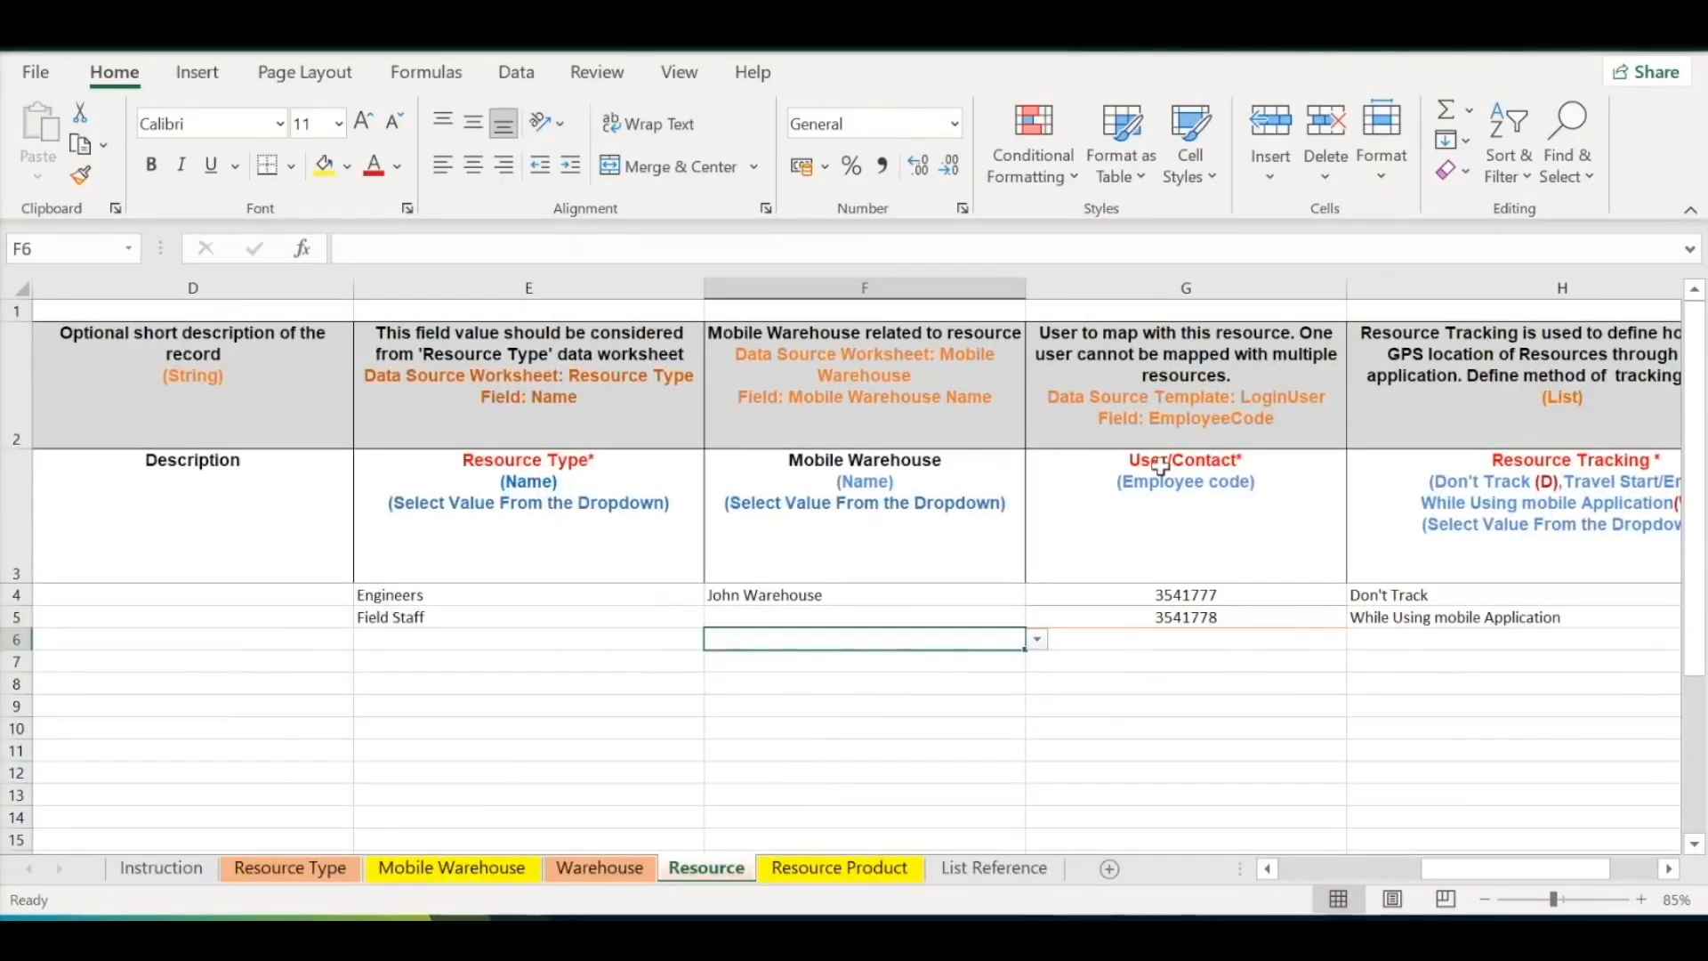
Examine the employee number column in the LoginUser template's User sheet and the row 8 user's ID, employee flag and employee number
{"action": "left_click", "coordinate": [1255, 433]}
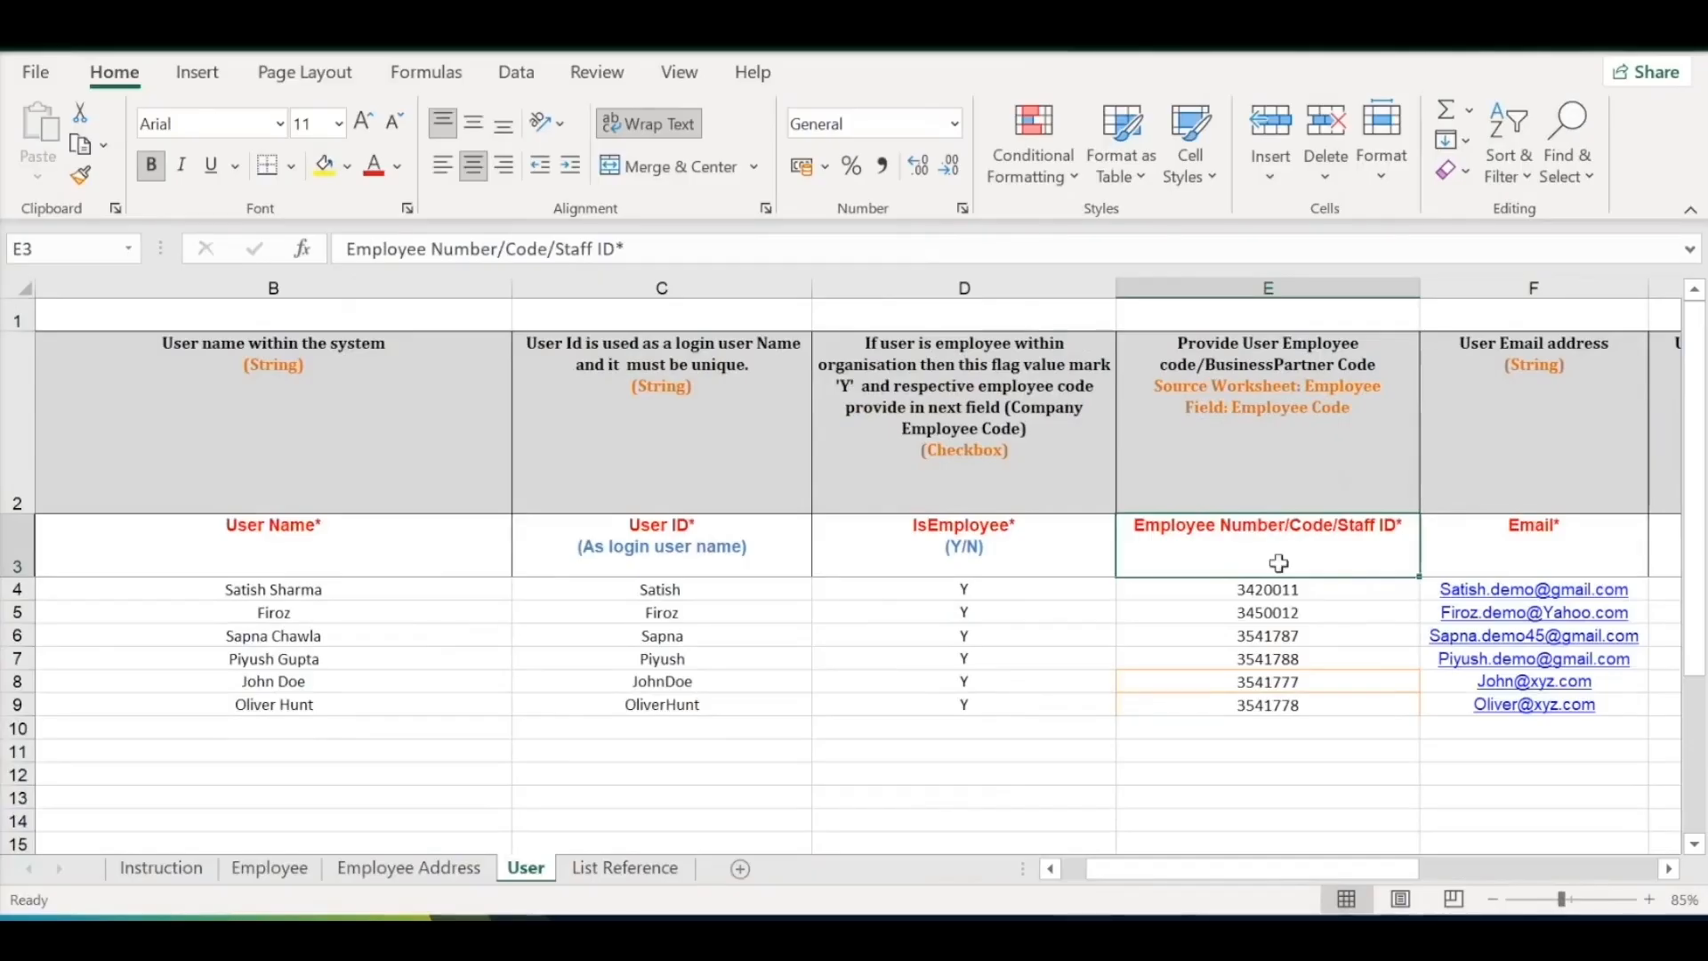
{"action": "left_click_drag", "start_coordinate": [1274, 588], "coordinate": [1279, 707]}
{"action": "left_click", "coordinate": [1281, 681]}
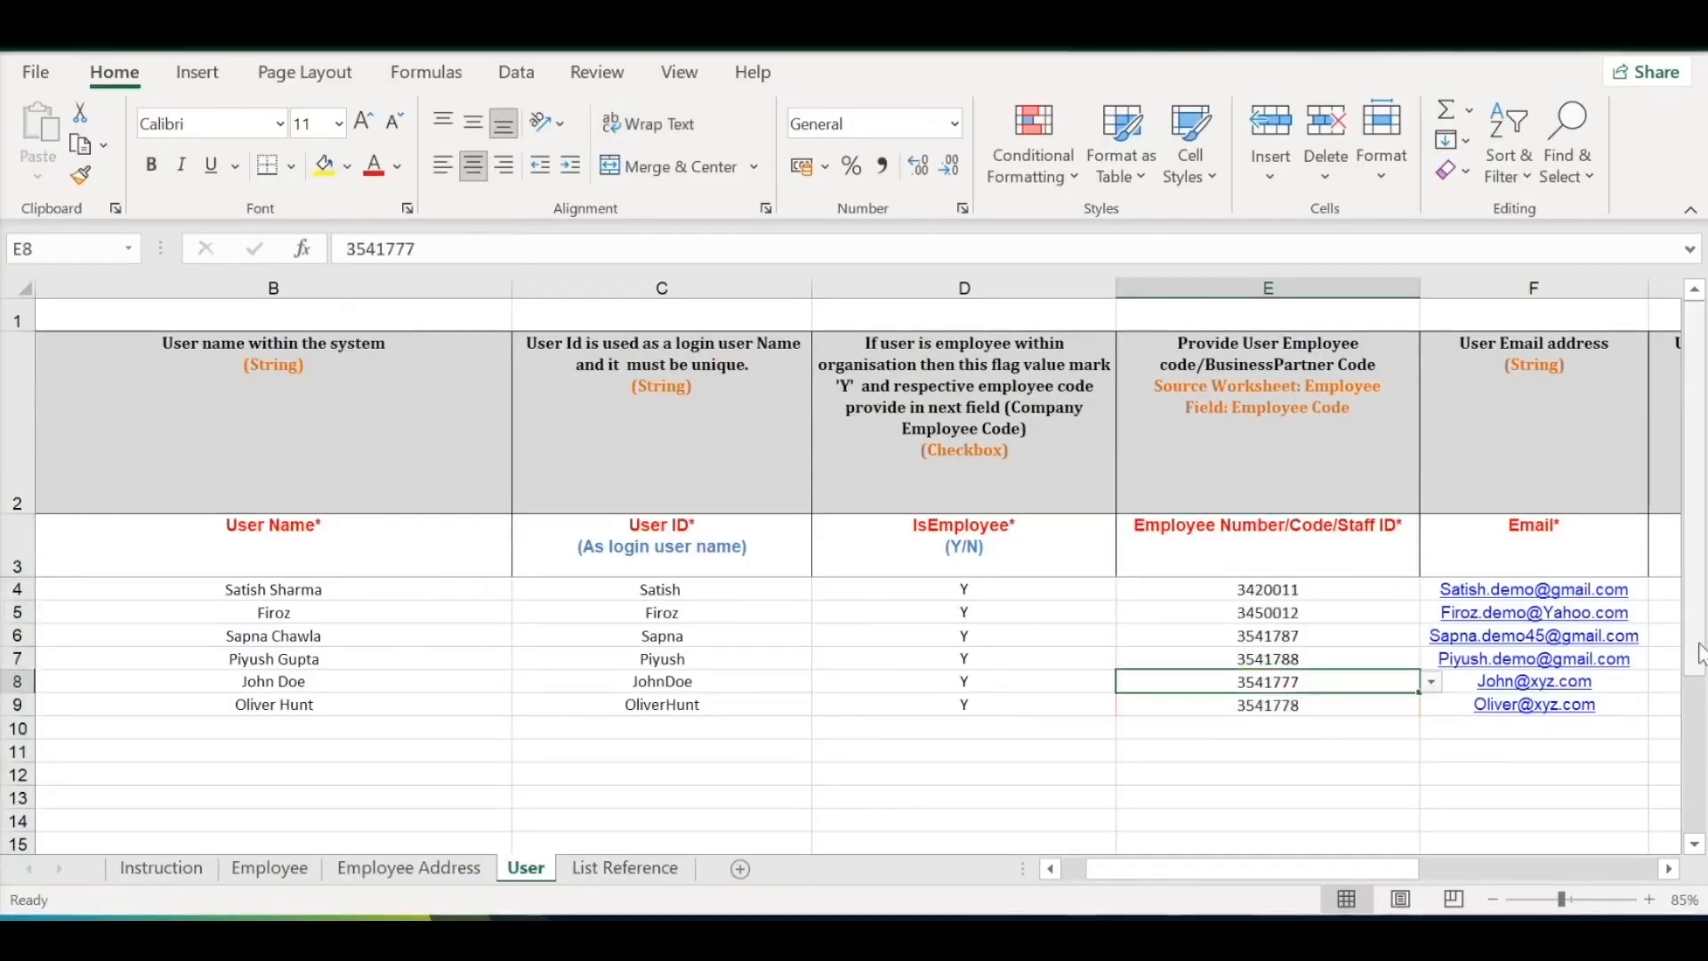
{"action": "key", "text": "Left"}
{"action": "key", "text": "Left"}
{"action": "key", "text": "Left"}
{"action": "key", "text": "Right"}
{"action": "key", "text": "shift+Right"}
{"action": "key", "text": "shift+Right"}
{"action": "key", "text": "shift+Right"}
{"action": "key", "text": "shift+Left"}
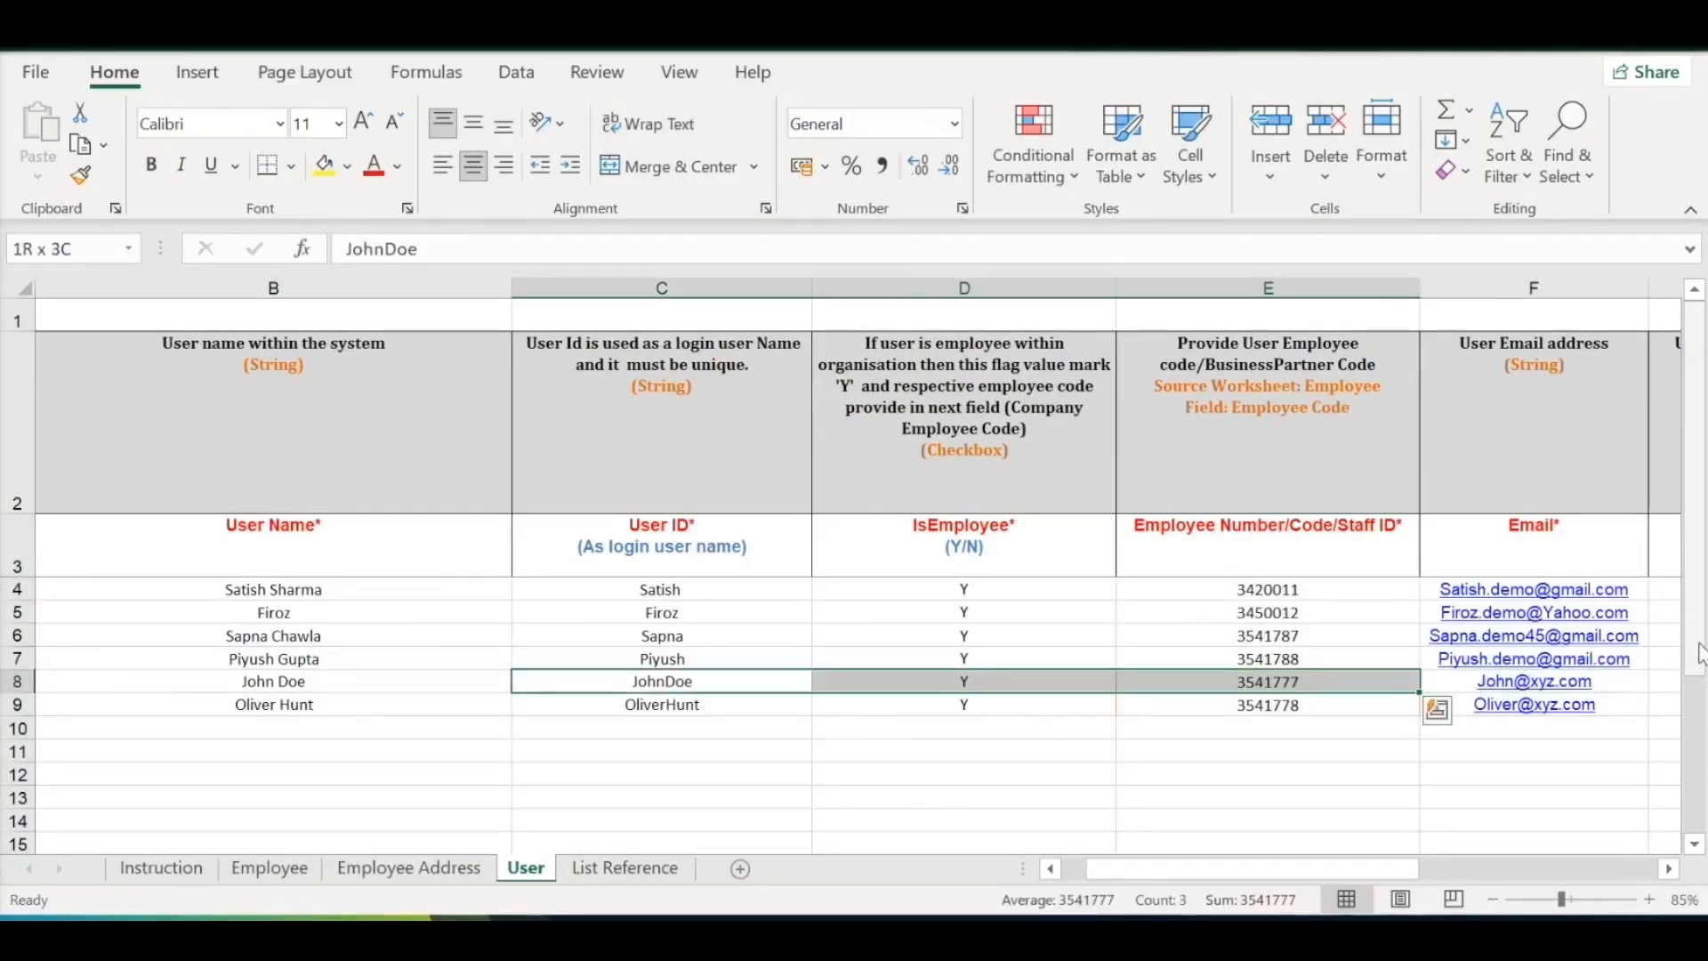
{"action": "left_click", "coordinate": [1306, 683]}
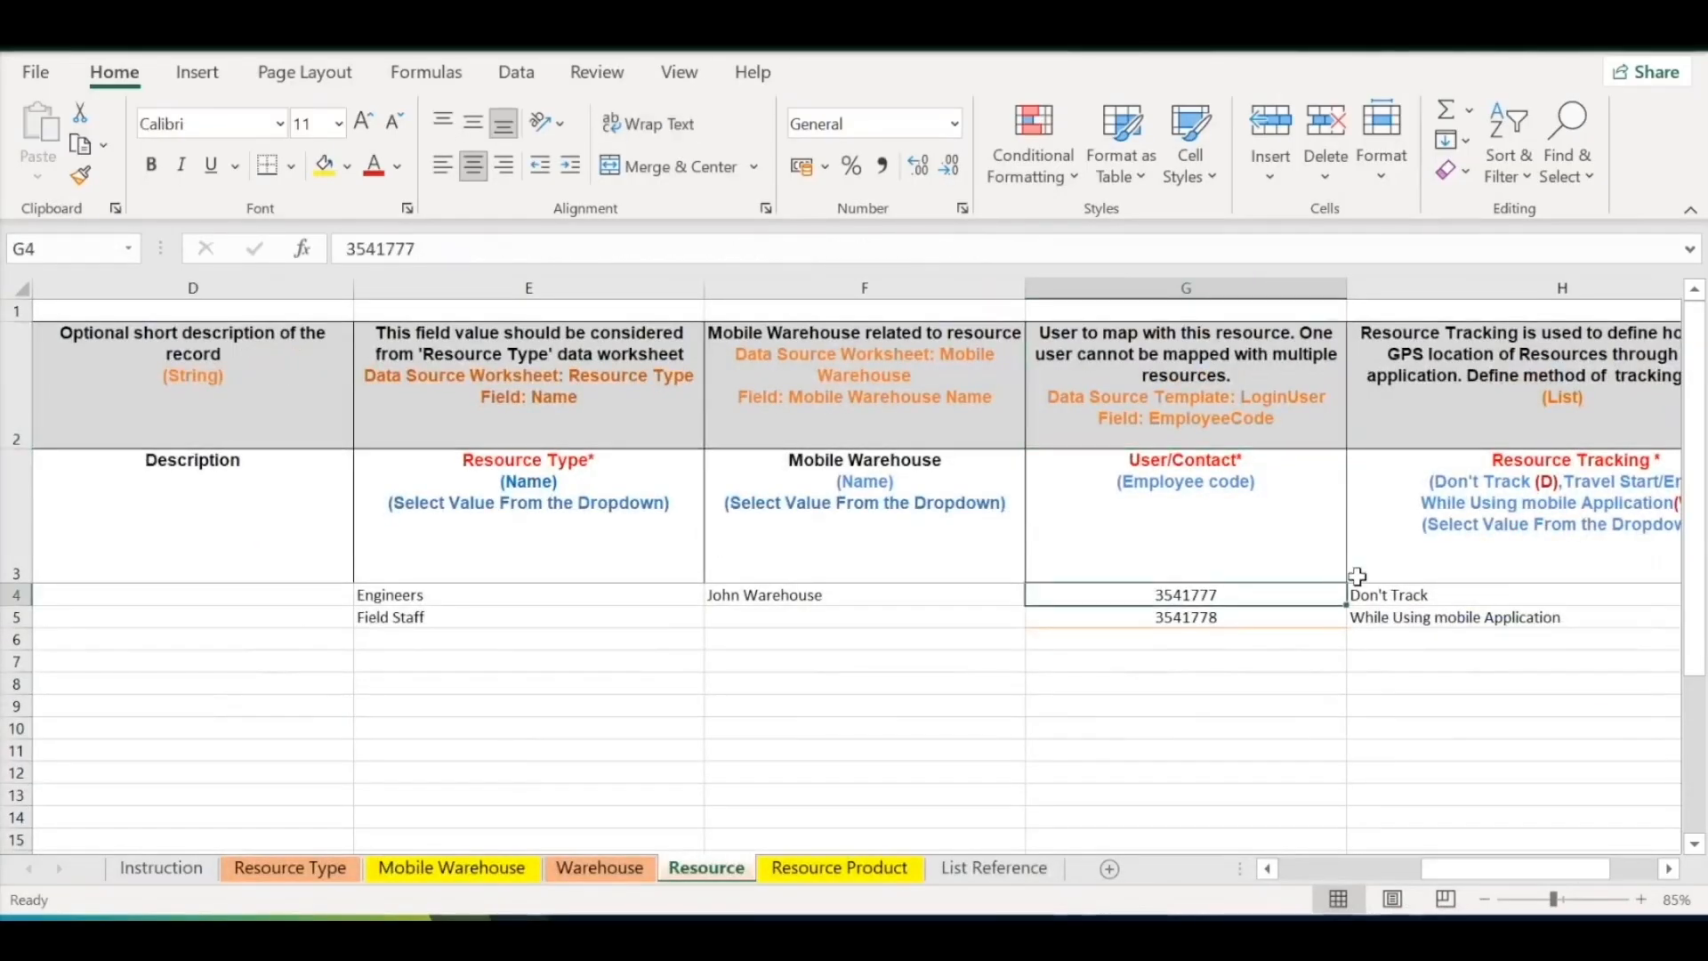
Review the first resource's User/Contact code and the Resource Tracking entries of both records in the Resource sheet
{"action": "scroll", "coordinate": [1357, 576], "scroll_direction": "right", "scroll_amount": 1}
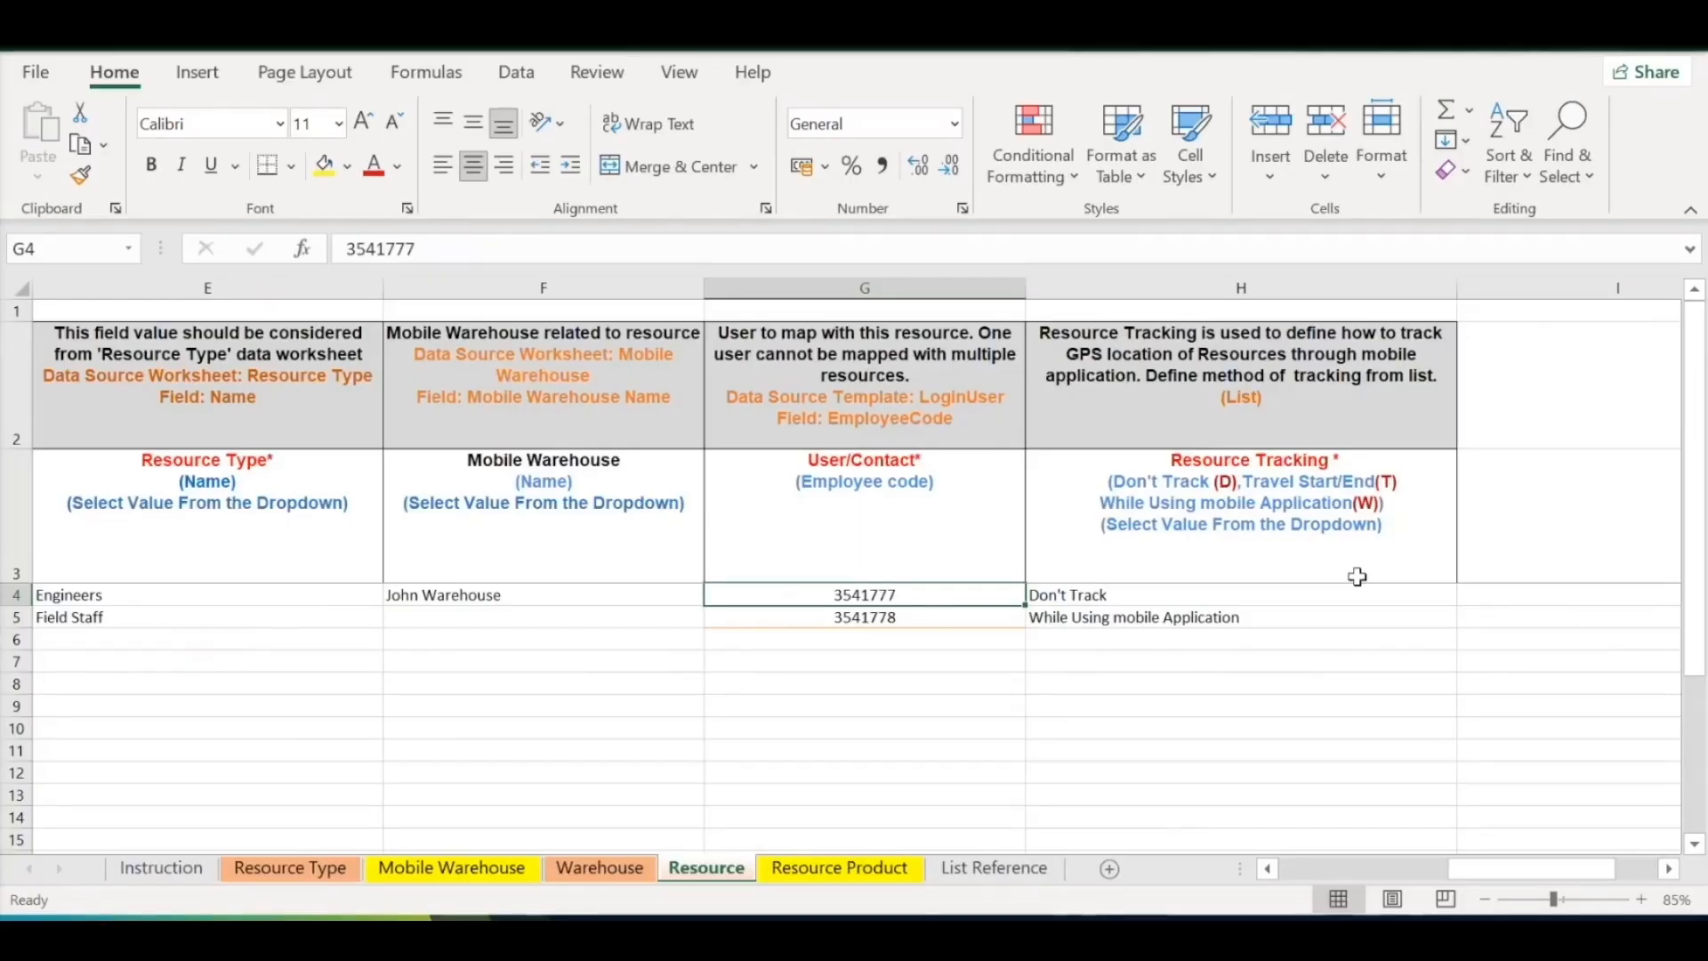
{"action": "key", "text": "Right"}
{"action": "scroll", "coordinate": [1356, 576], "scroll_direction": "right", "scroll_amount": 1}
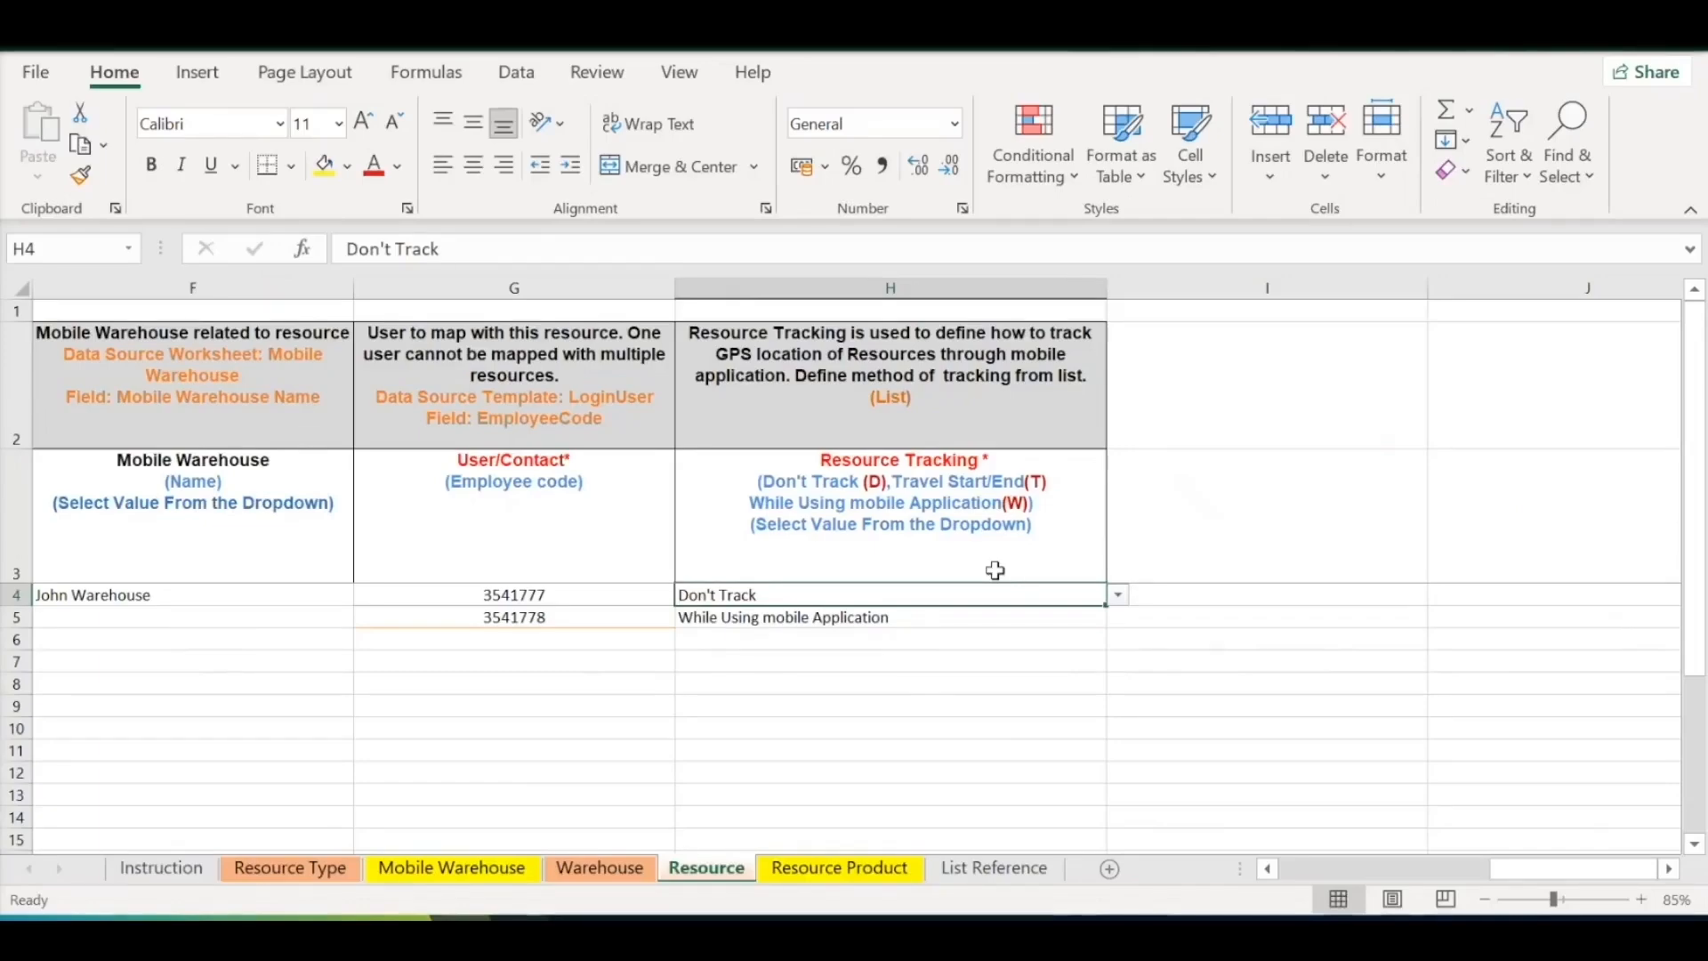
{"action": "key", "text": "Down"}
{"action": "key", "text": "Up"}
{"action": "key", "text": "Down"}
{"action": "key", "text": "Up"}
{"action": "key", "text": "Up"}
{"action": "key", "text": "Down"}
{"action": "left_click", "coordinate": [779, 685]}
{"action": "scroll", "coordinate": [815, 823], "scroll_direction": "left", "scroll_amount": 2}
{"action": "key", "text": "Home"}
Open the Resource Product sheet and review its Organisation and Resource Name entries
{"action": "left_click", "coordinate": [839, 875]}
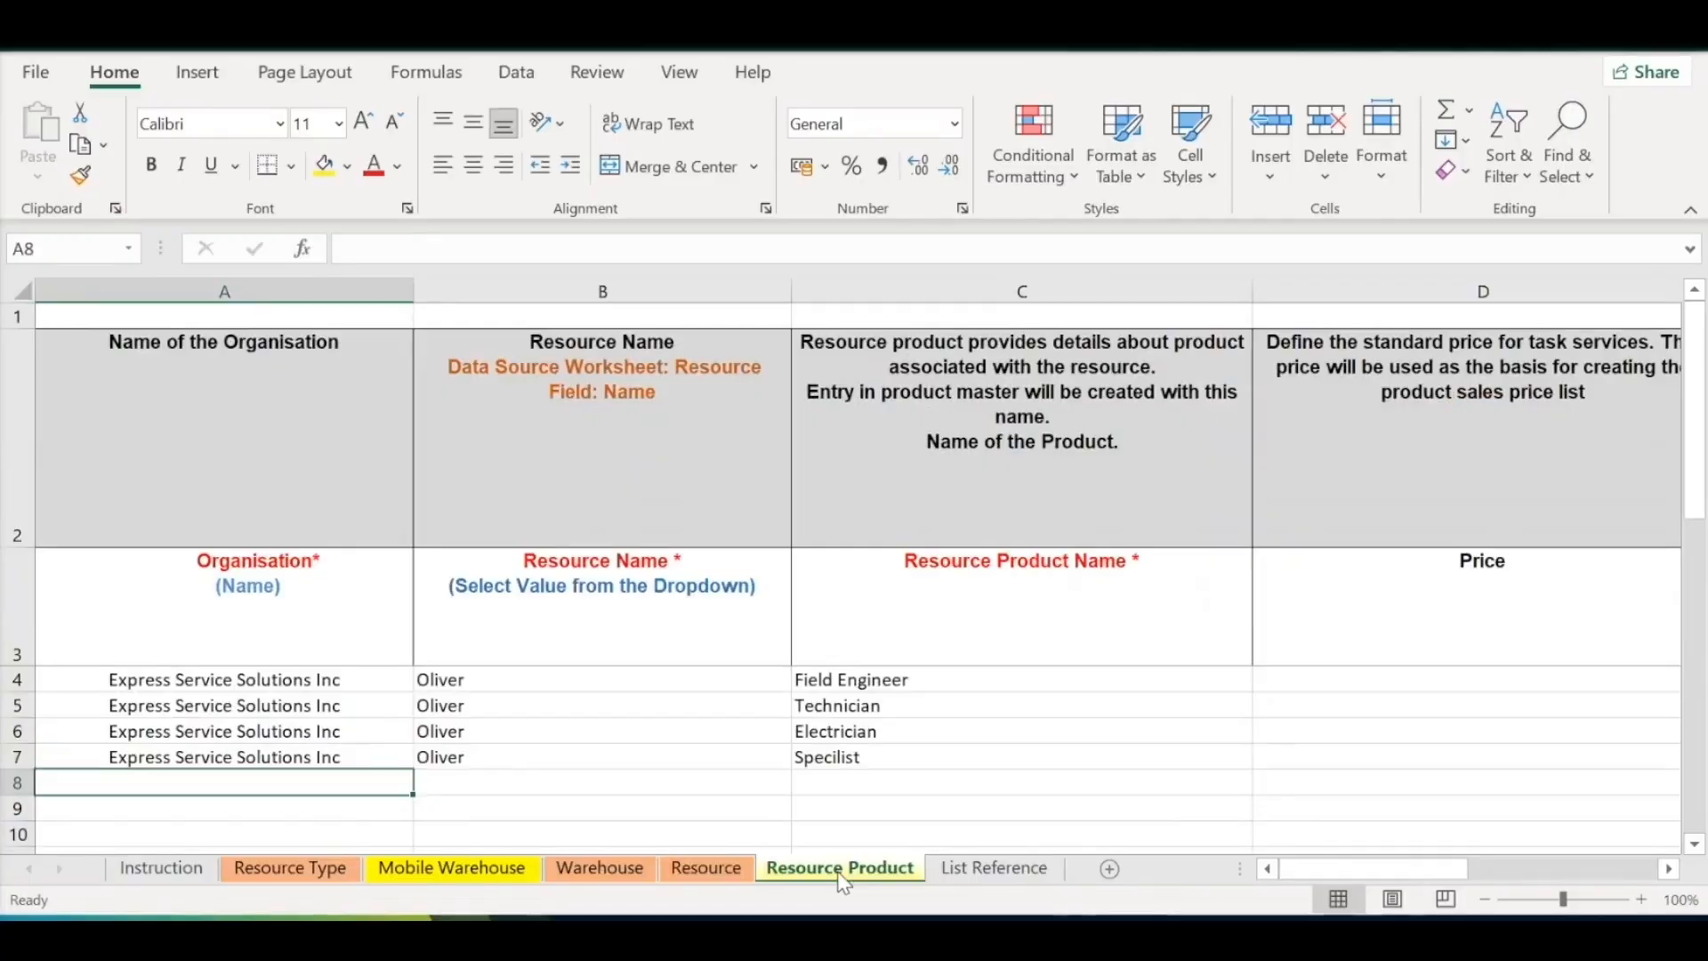
{"action": "left_click", "coordinate": [443, 731]}
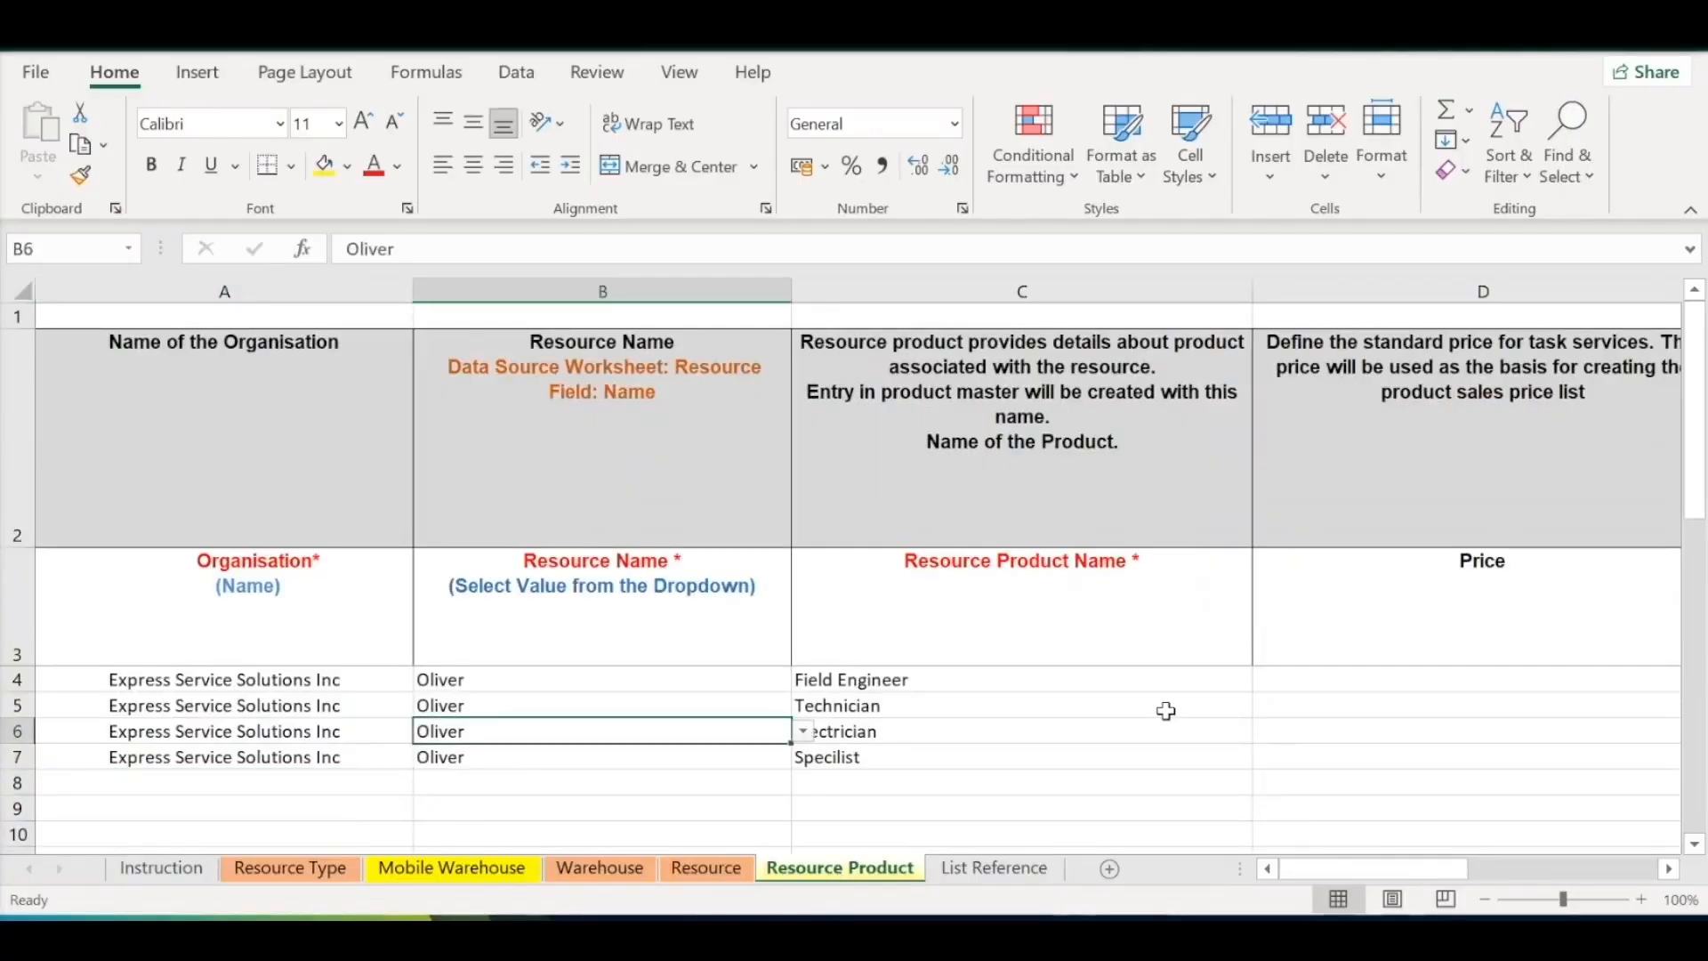
{"action": "key", "text": "Left"}
{"action": "key", "text": "Up"}
{"action": "key", "text": "Up"}
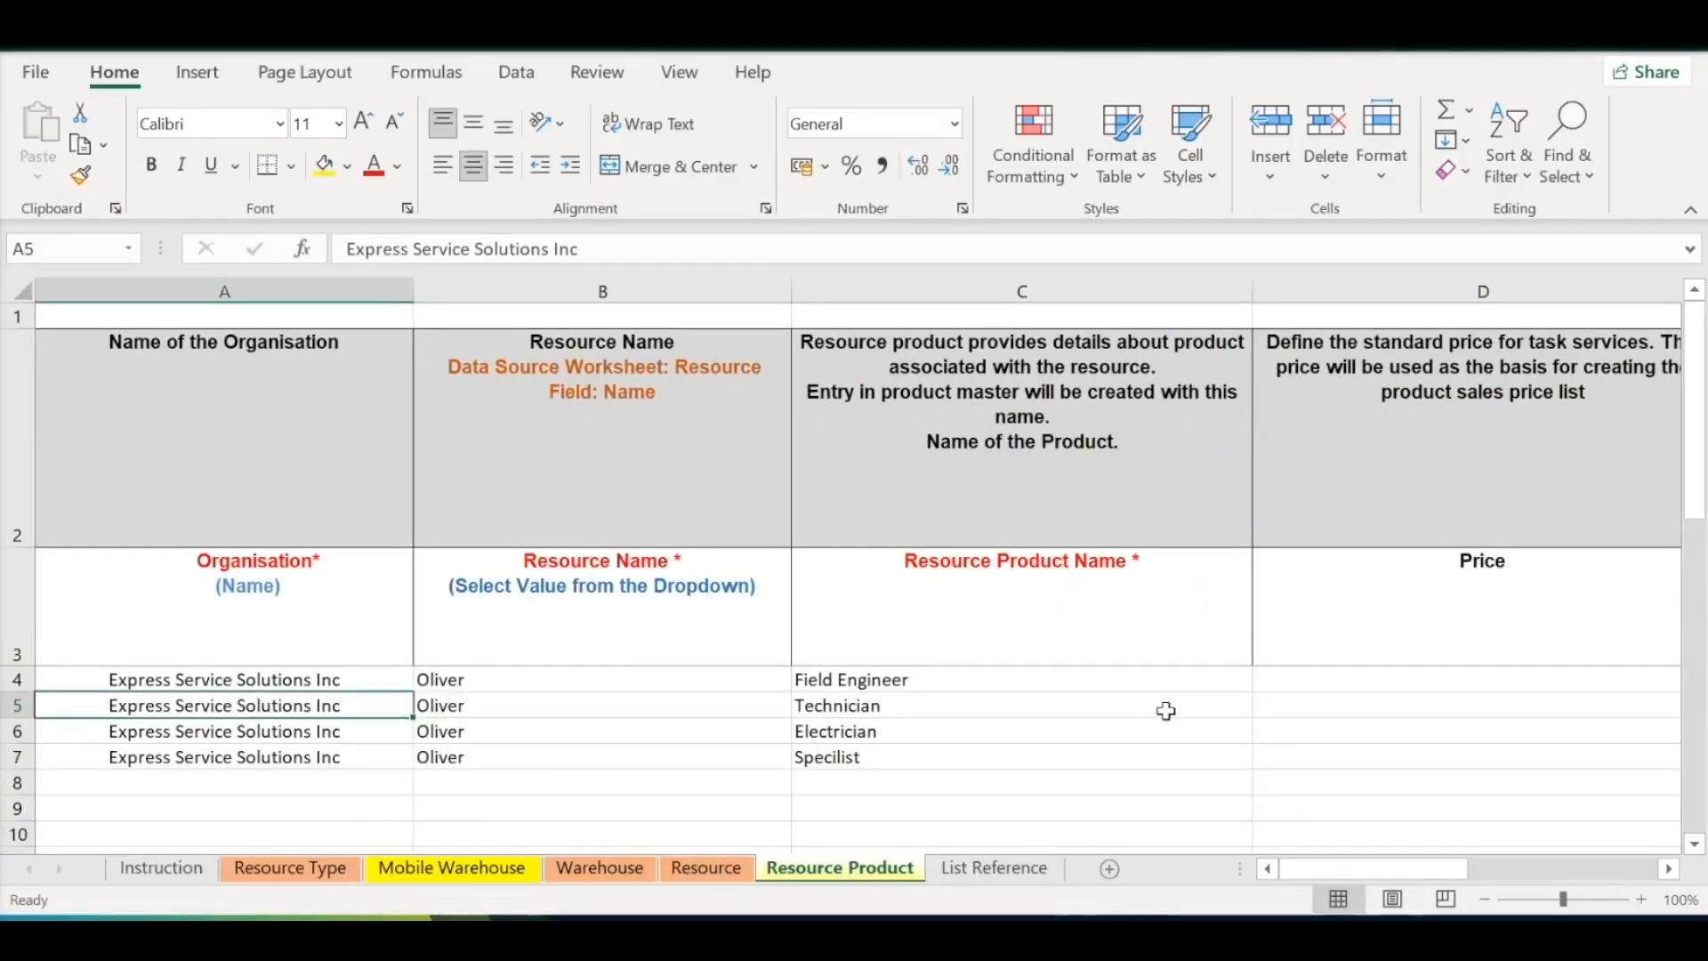
{"action": "key", "text": "Right"}
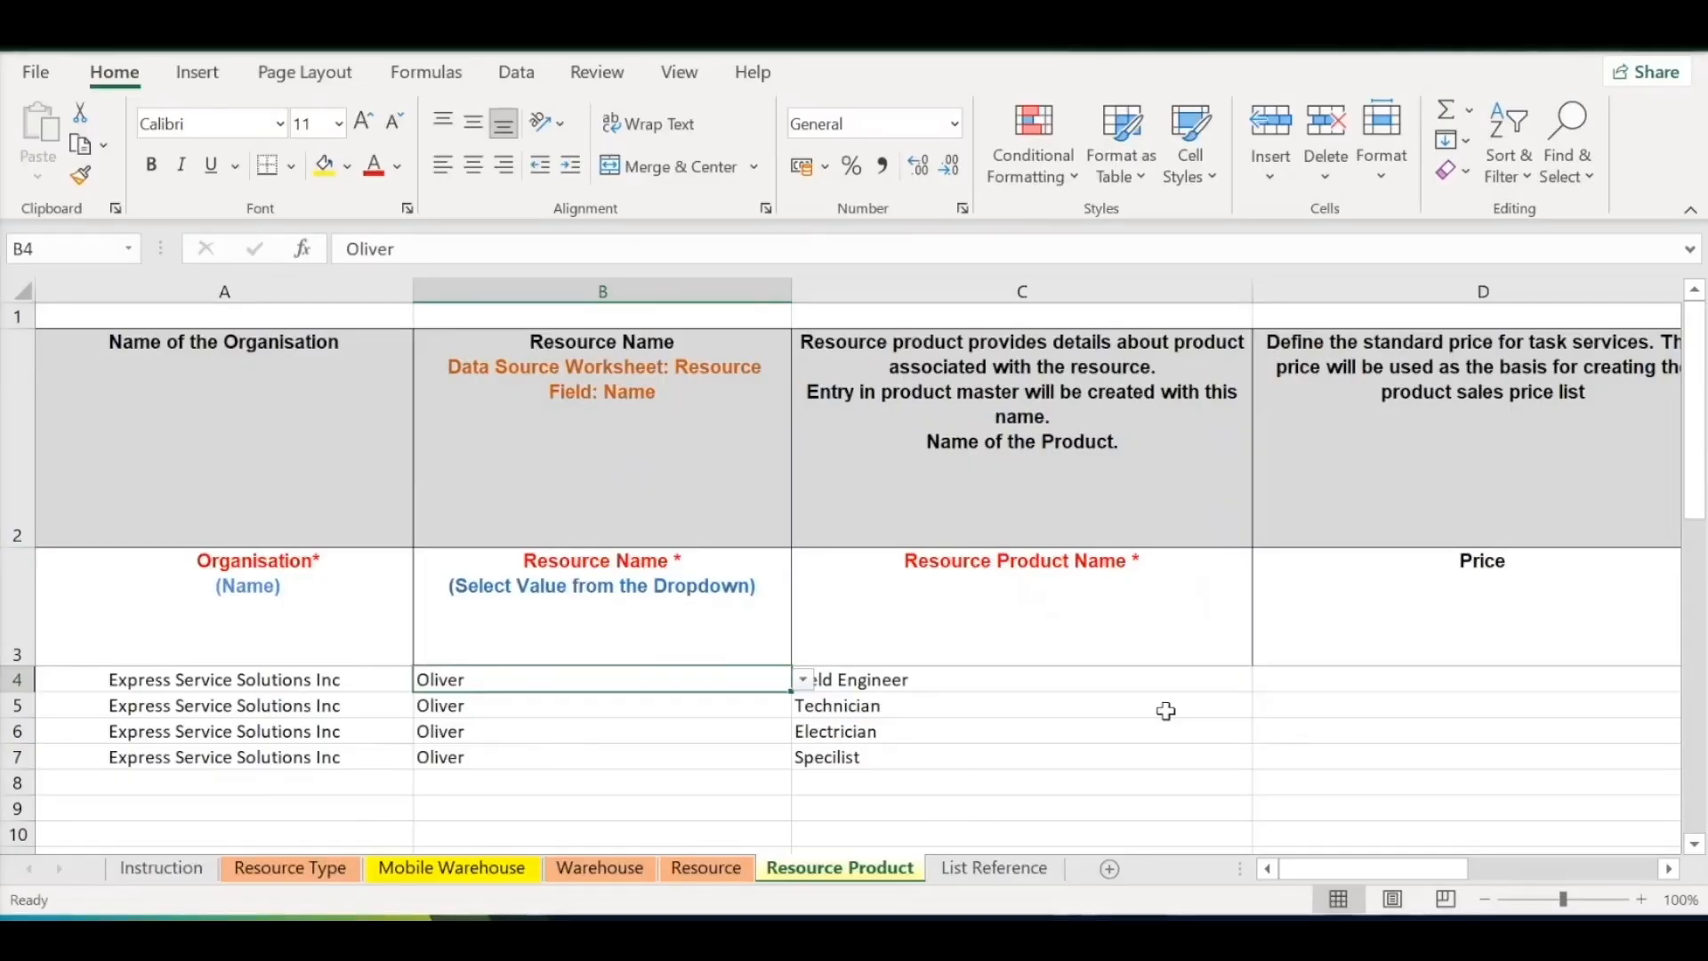
{"action": "key", "text": "Down"}
{"action": "key", "text": "Left"}
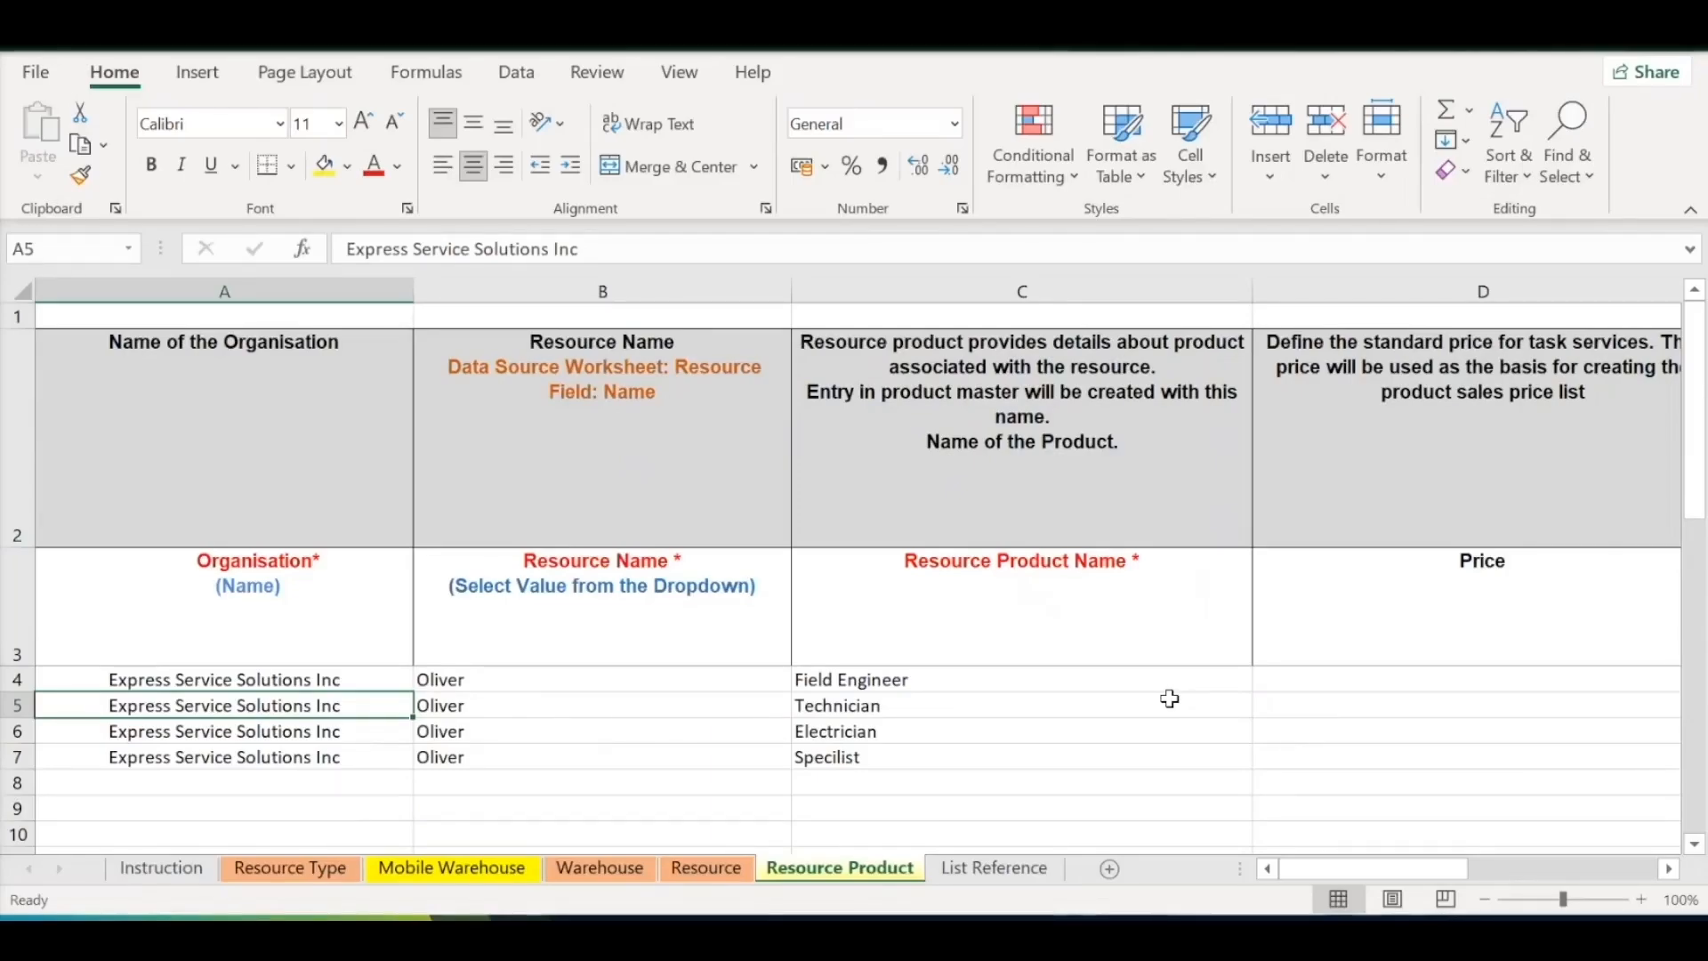
Compare the Resource Name entries with their resource product names across all four Resource Product records
{"action": "key", "text": "Right"}
{"action": "key", "text": "Up"}
{"action": "key", "text": "shift+Down"}
{"action": "key", "text": "shift+Down"}
{"action": "key", "text": "shift+Down"}
{"action": "key", "text": "shift+Right"}
{"action": "key", "text": "Right"}
{"action": "key", "text": "Down"}
{"action": "key", "text": "Down"}
{"action": "key", "text": "Down"}
{"action": "key", "text": "Left"}
{"action": "key", "text": "Up"}
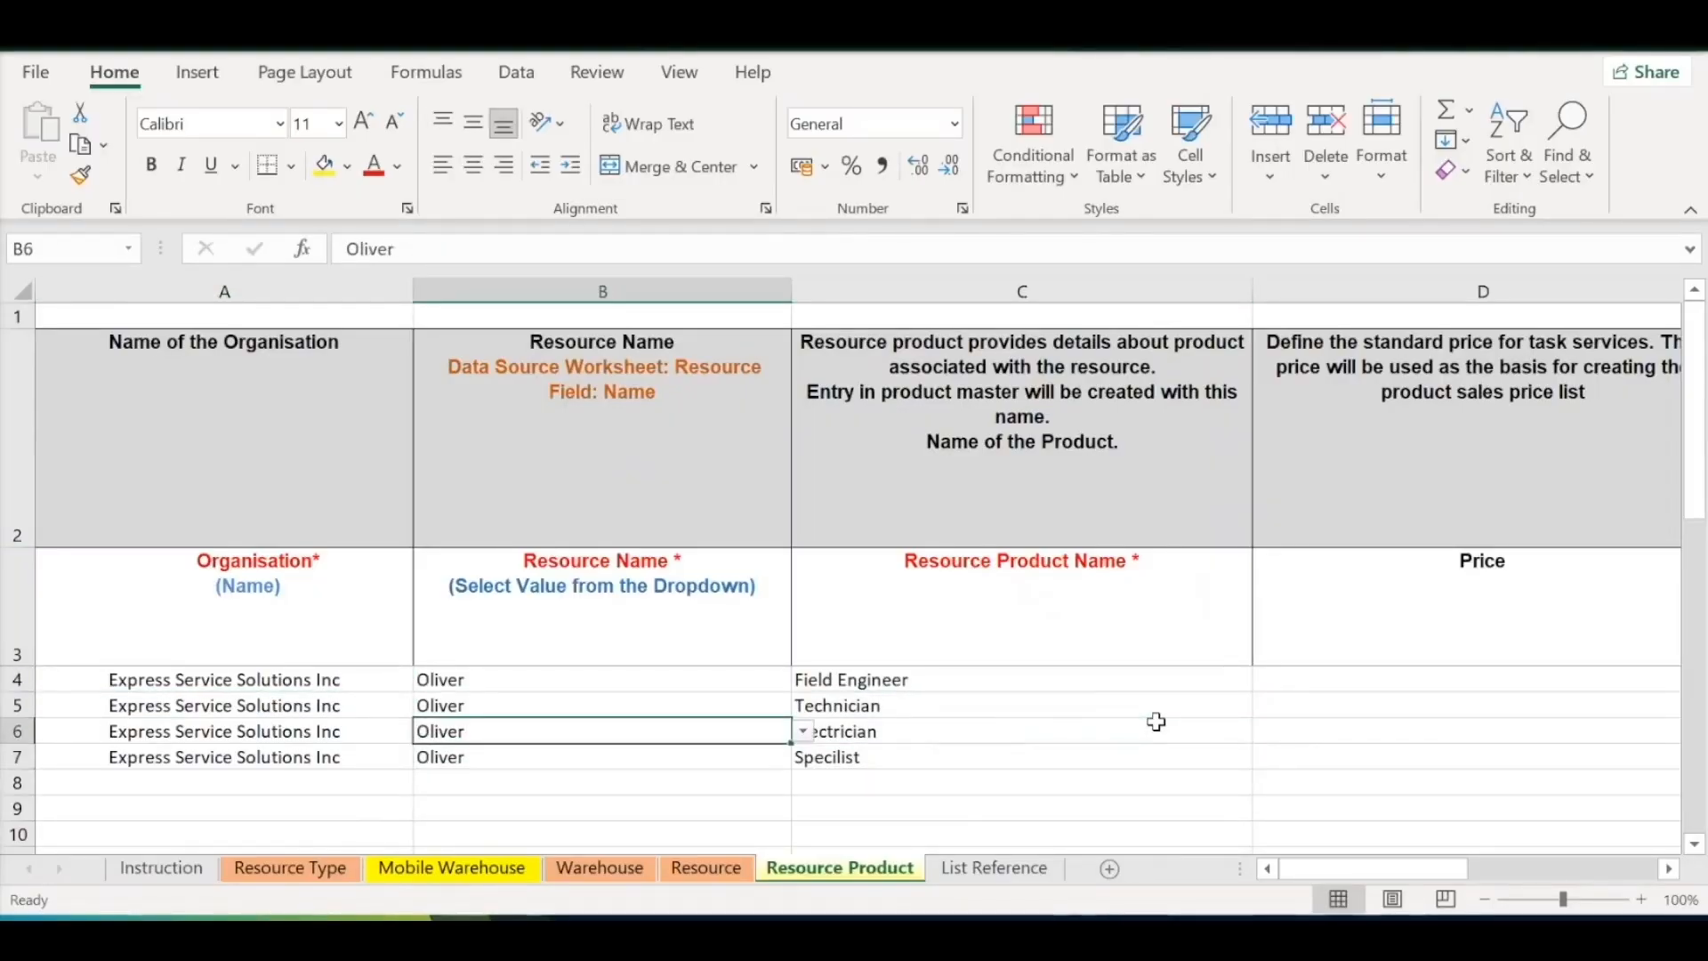
{"action": "key", "text": "Right"}
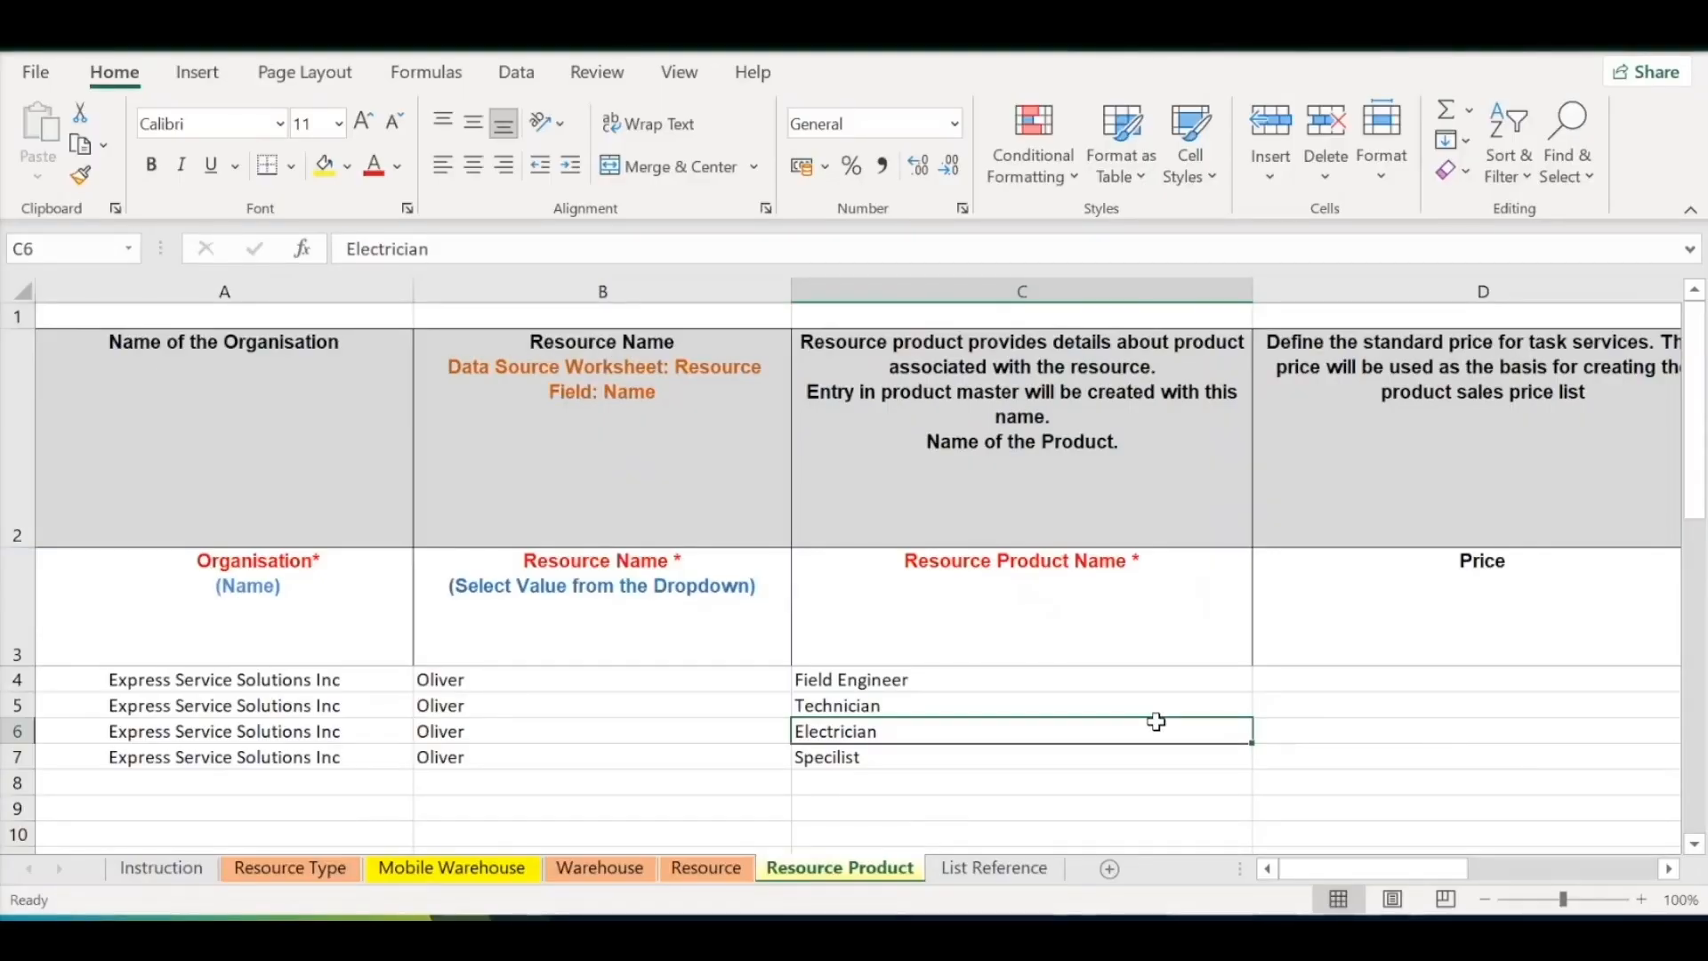
{"action": "key", "text": "Left"}
{"action": "key", "text": "Up"}
{"action": "key", "text": "Up"}
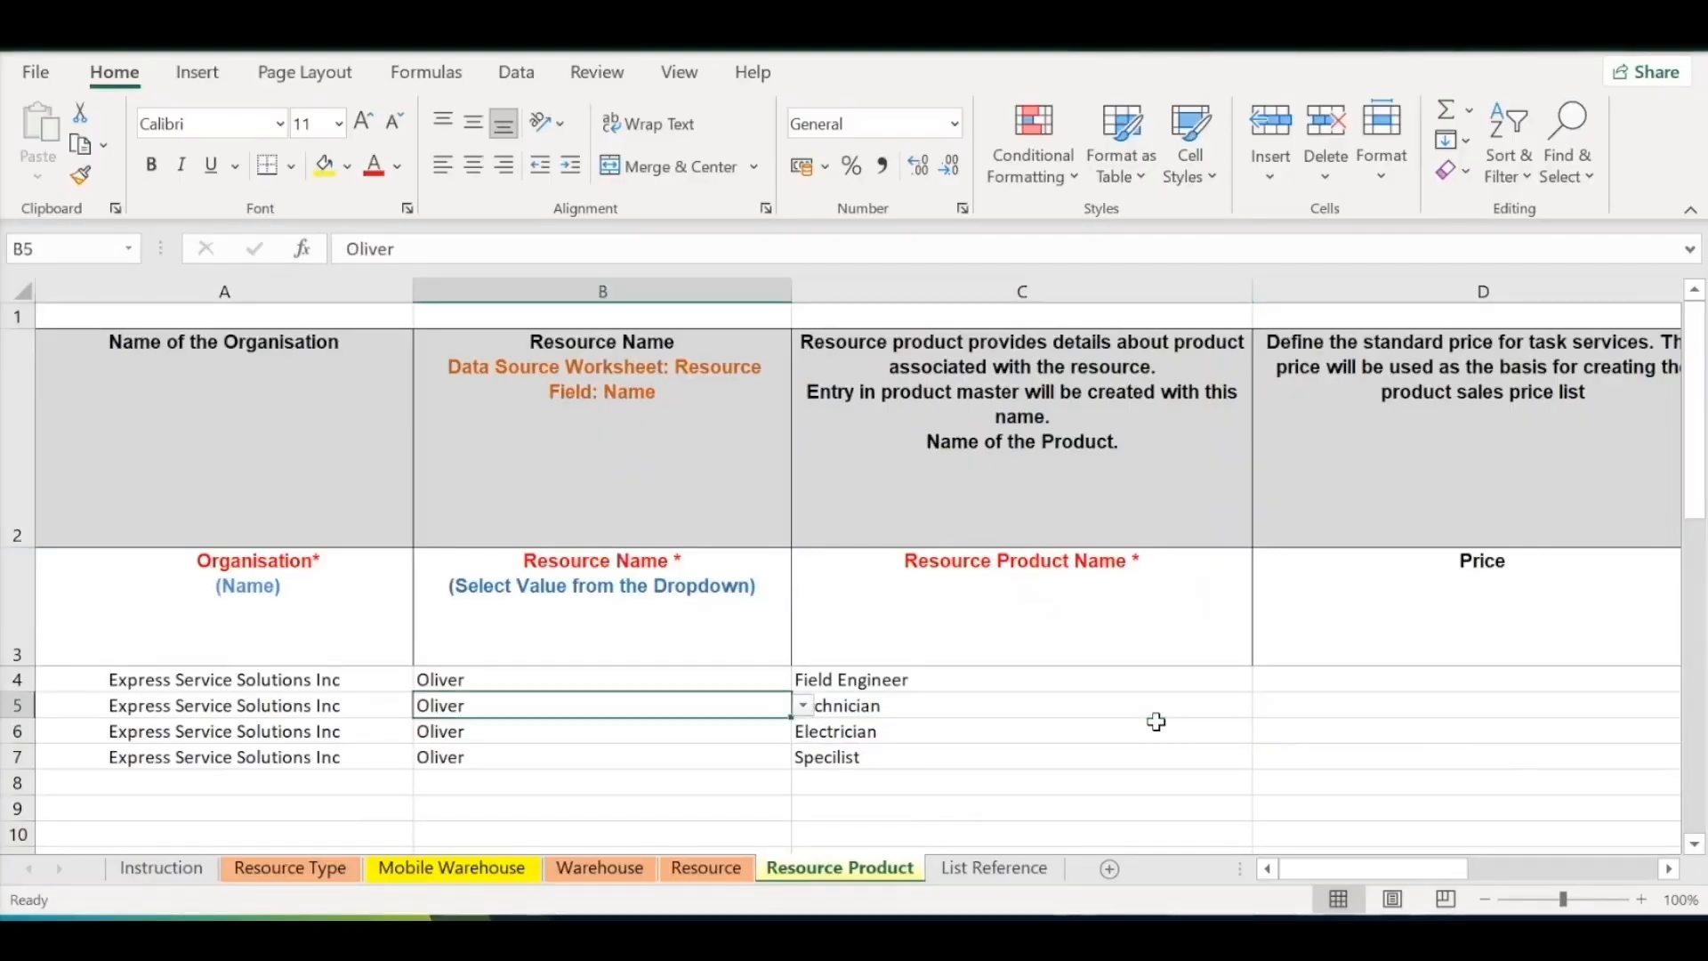
{"action": "key", "text": "Right"}
{"action": "key", "text": "Right"}
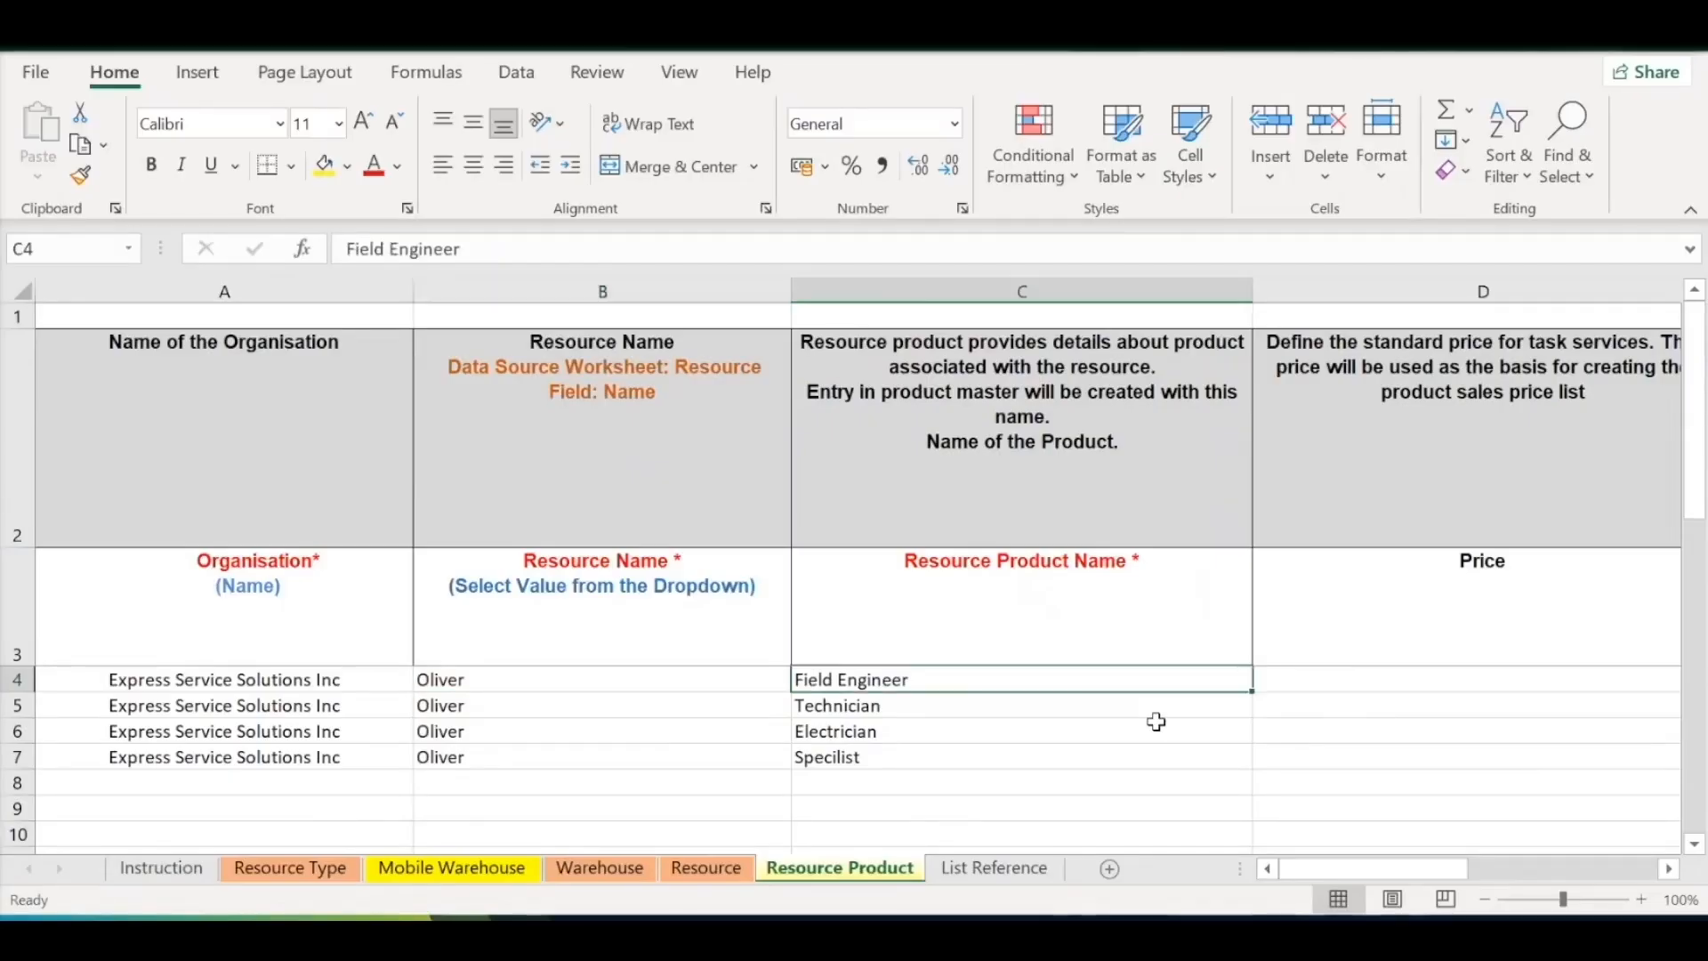
{"action": "key", "text": "Left"}
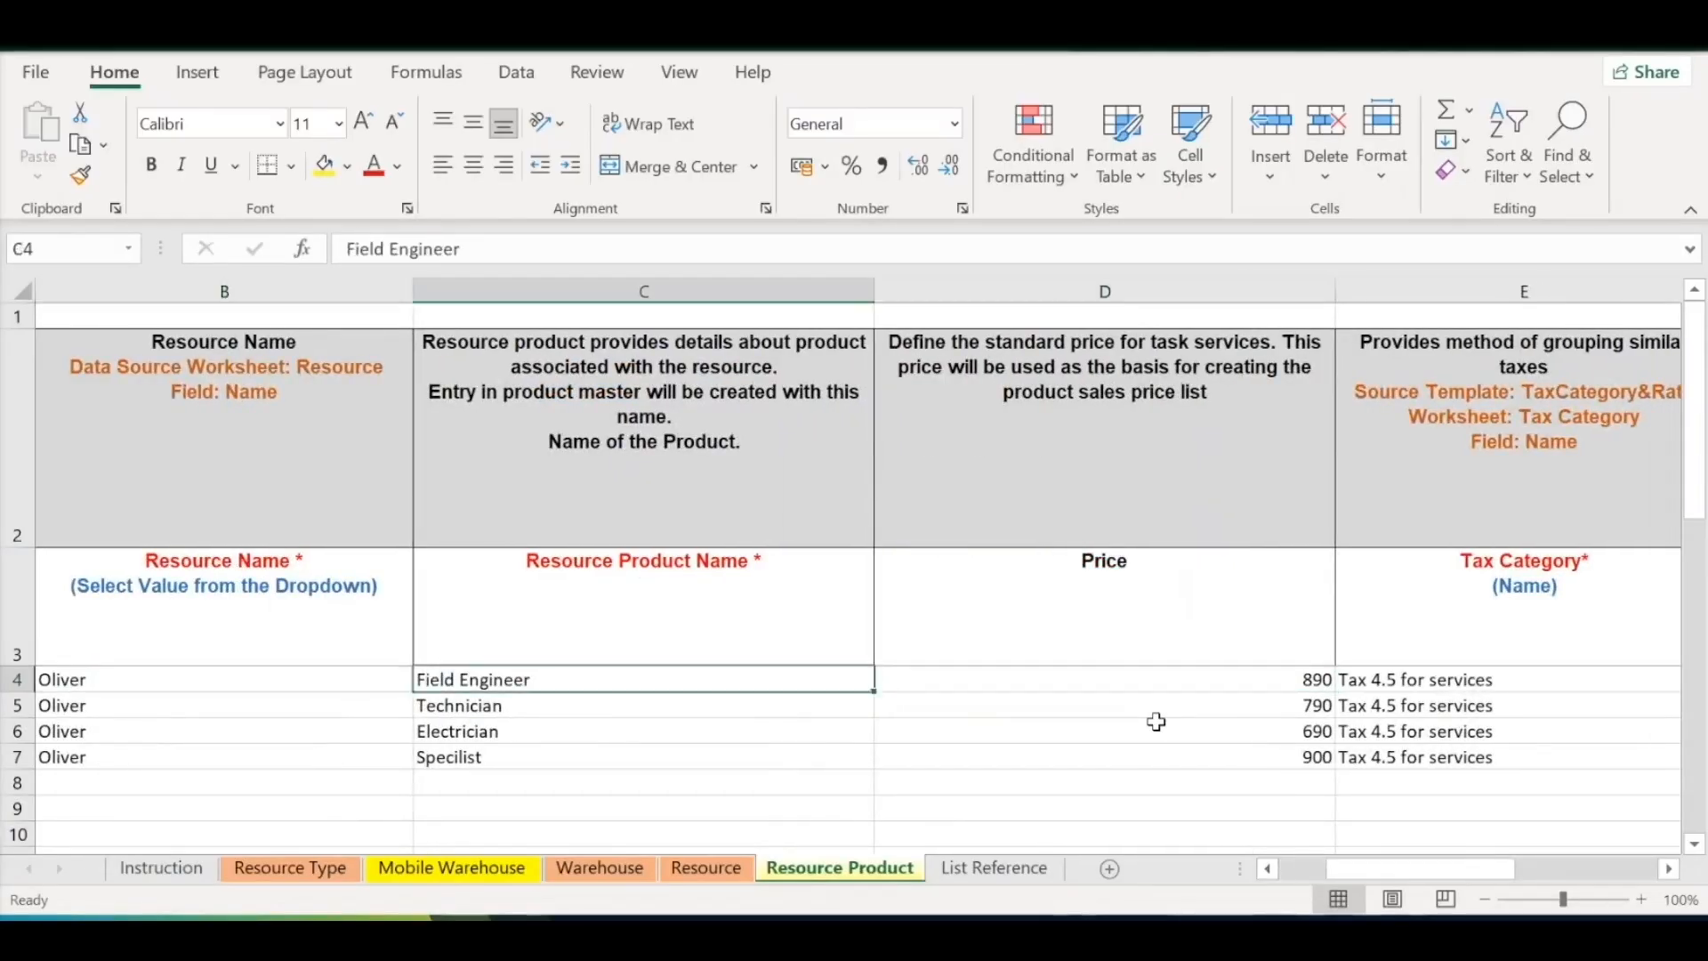
Examine the Price column, its header and the price of each resource product from Field Engineer to Specilist
{"action": "key", "text": "Right"}
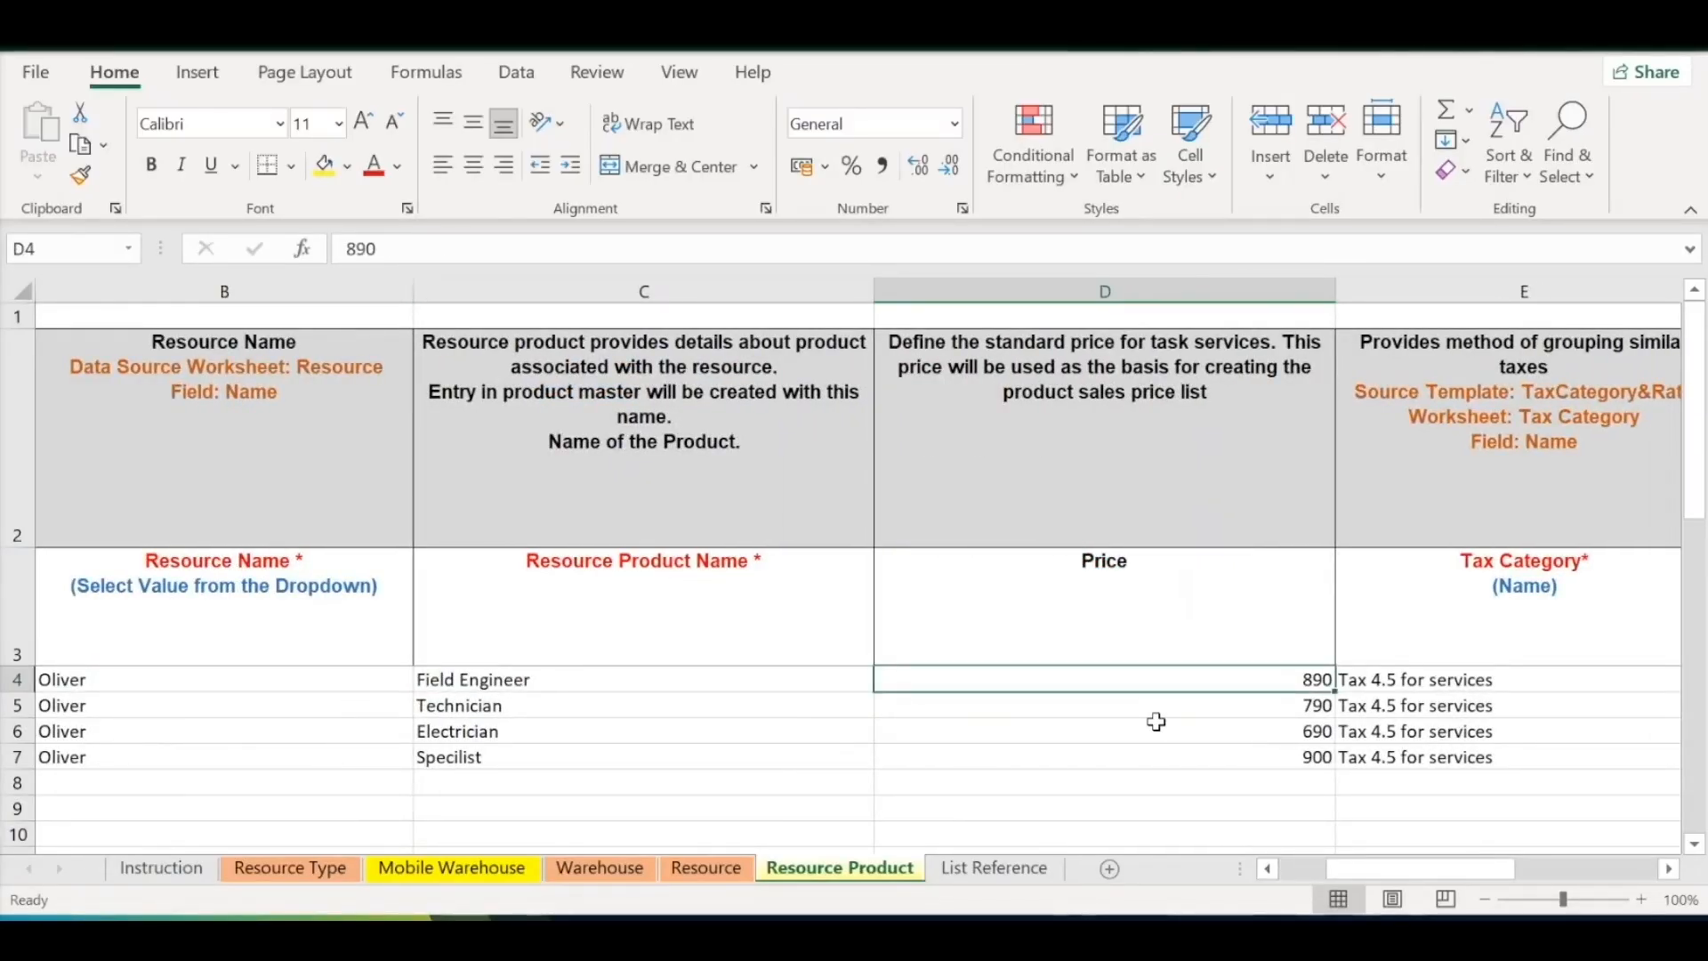
{"action": "key", "text": "Up"}
{"action": "key", "text": "Up"}
{"action": "key", "text": "Down"}
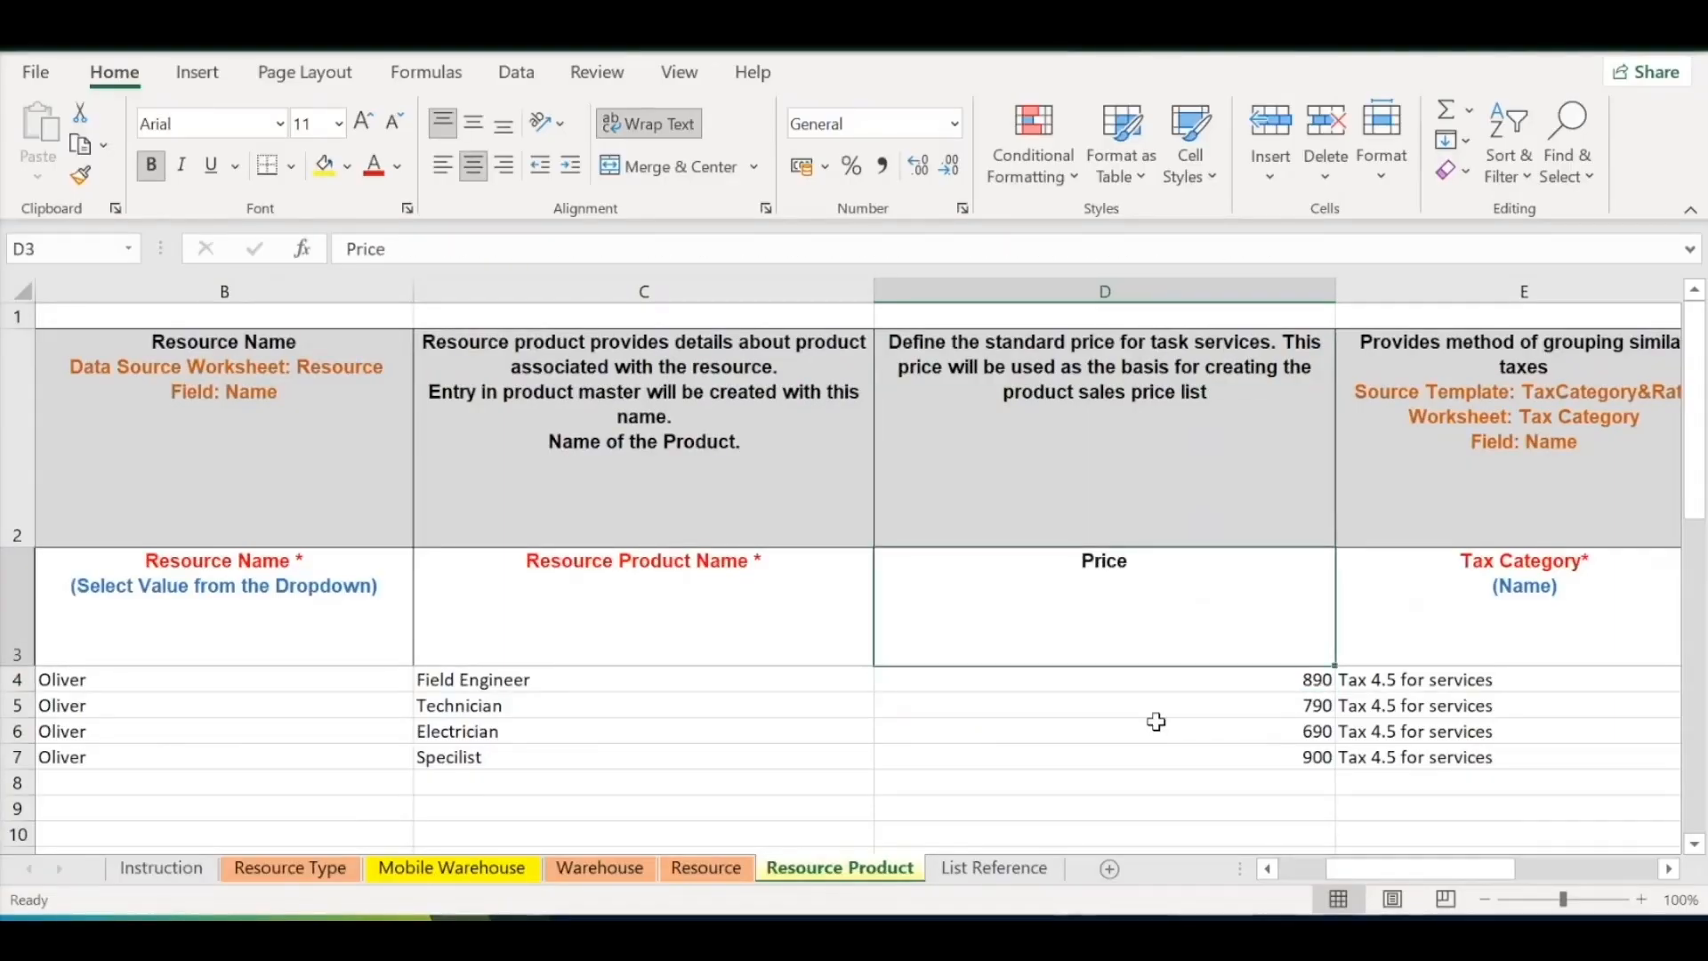
{"action": "key", "text": "Down"}
{"action": "key", "text": "Down"}
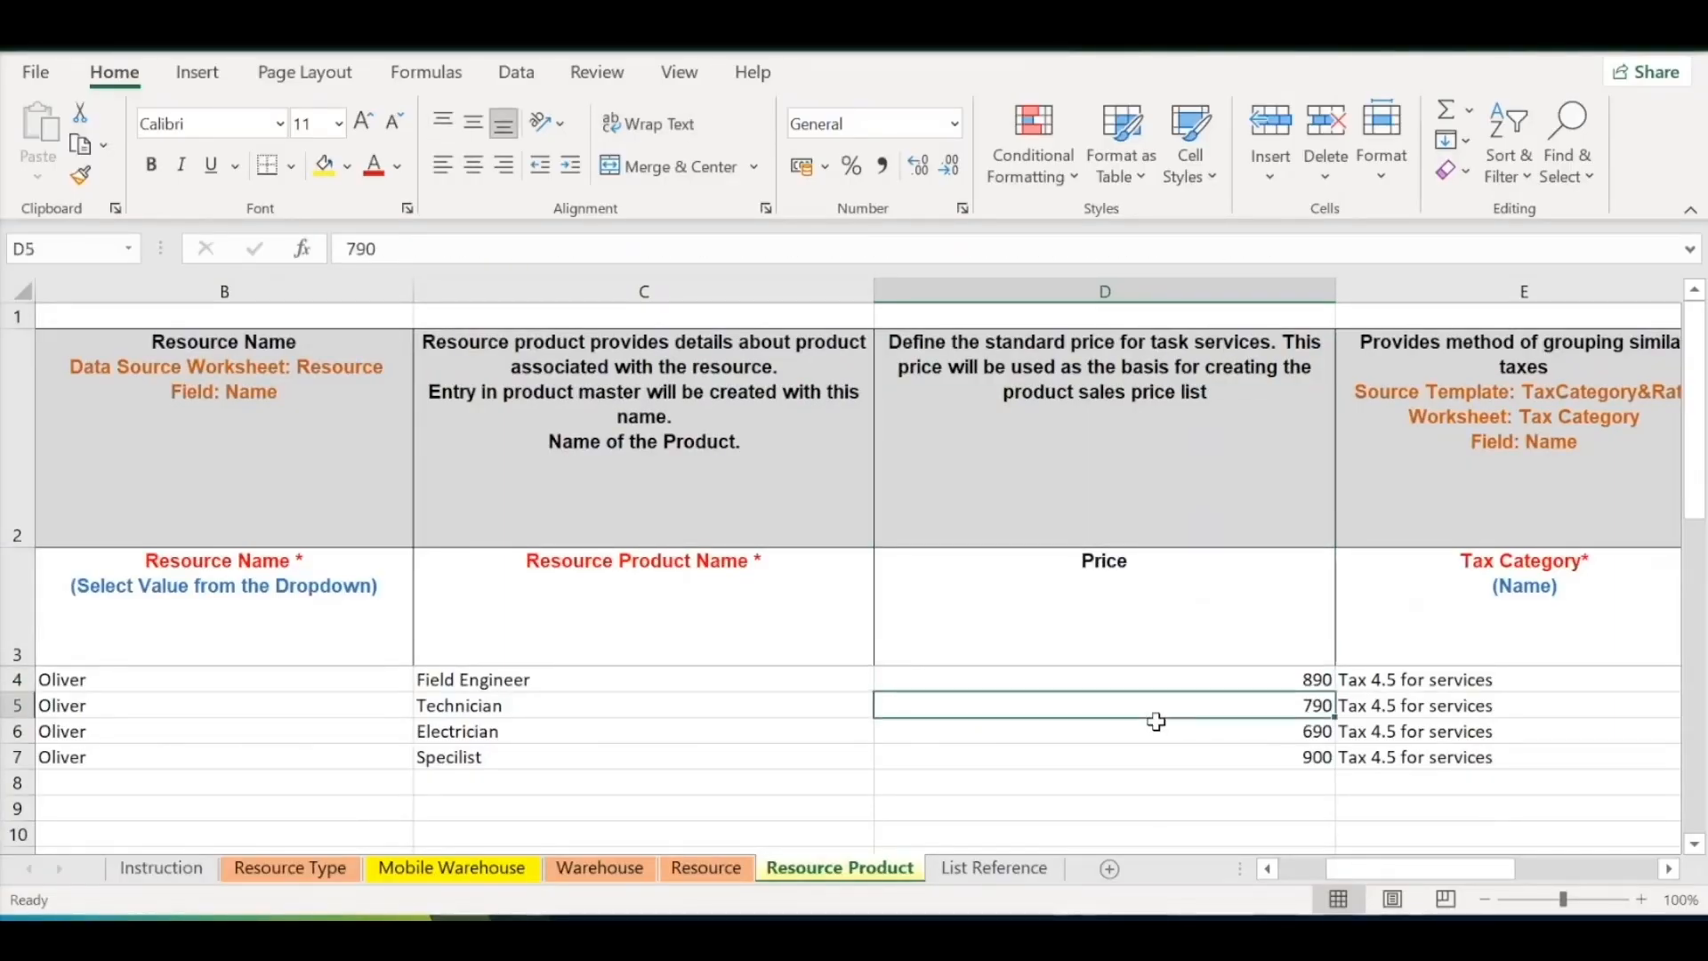
{"action": "key", "text": "Left"}
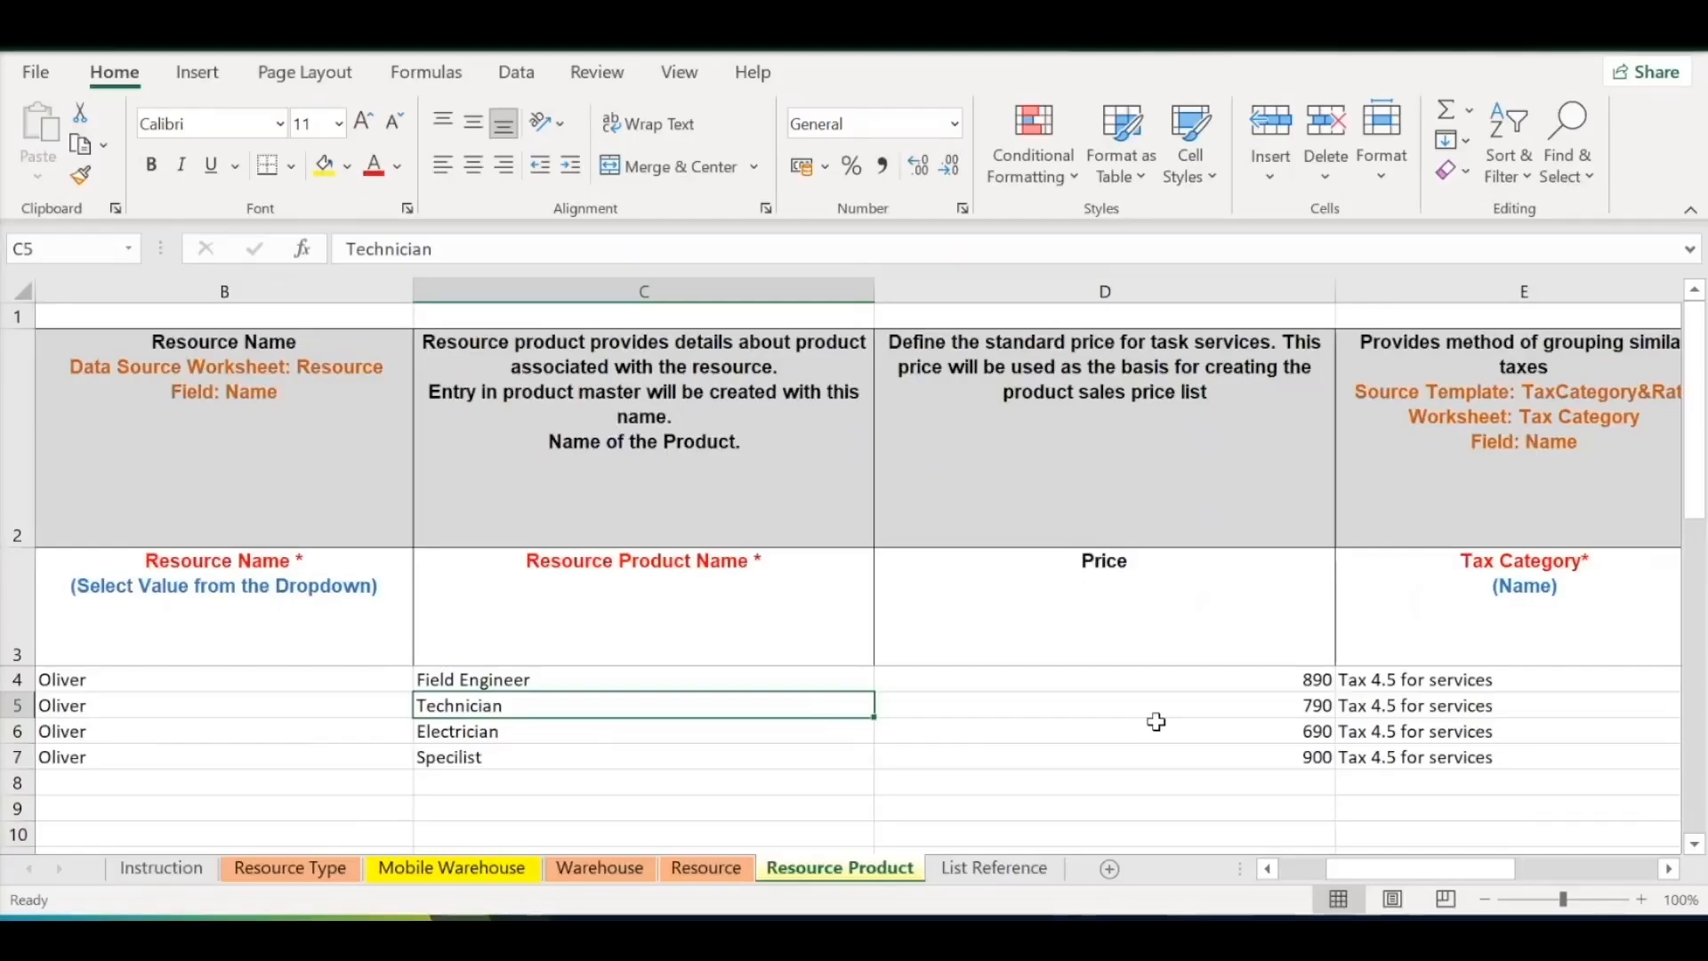
{"action": "key", "text": "Right"}
{"action": "key", "text": "Right"}
{"action": "key", "text": "Left"}
{"action": "key", "text": "Down"}
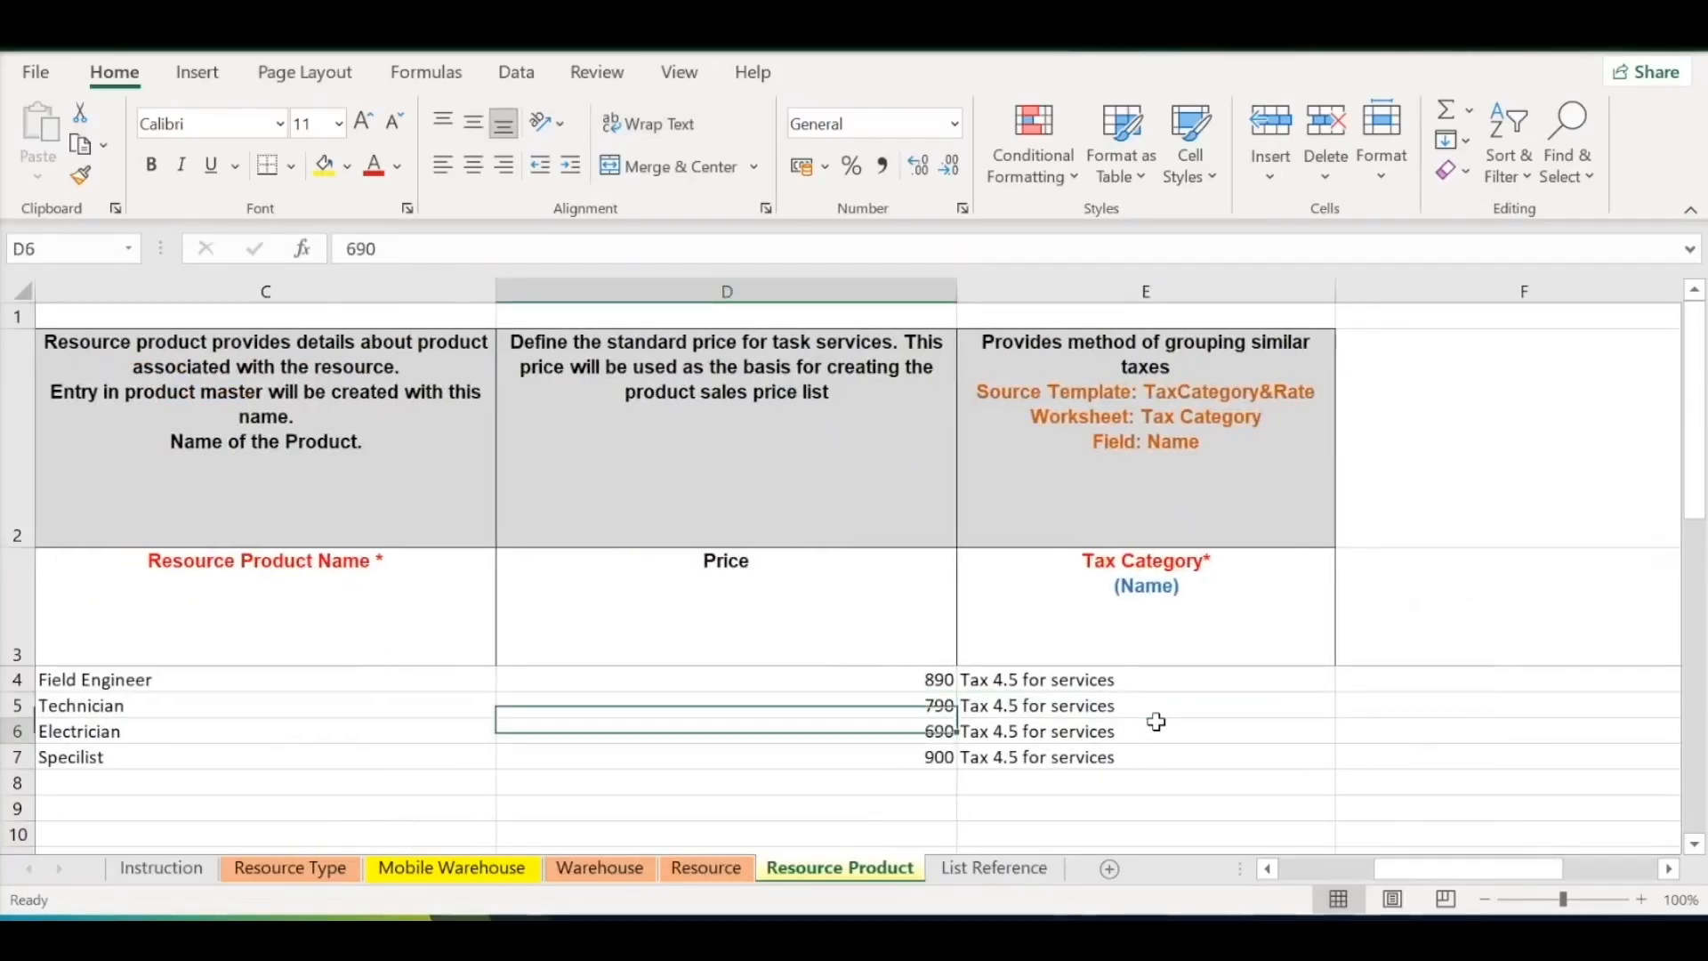
{"action": "key", "text": "Left"}
{"action": "scroll", "coordinate": [1156, 722], "scroll_direction": "left", "scroll_amount": 2}
{"action": "key", "text": "Right"}
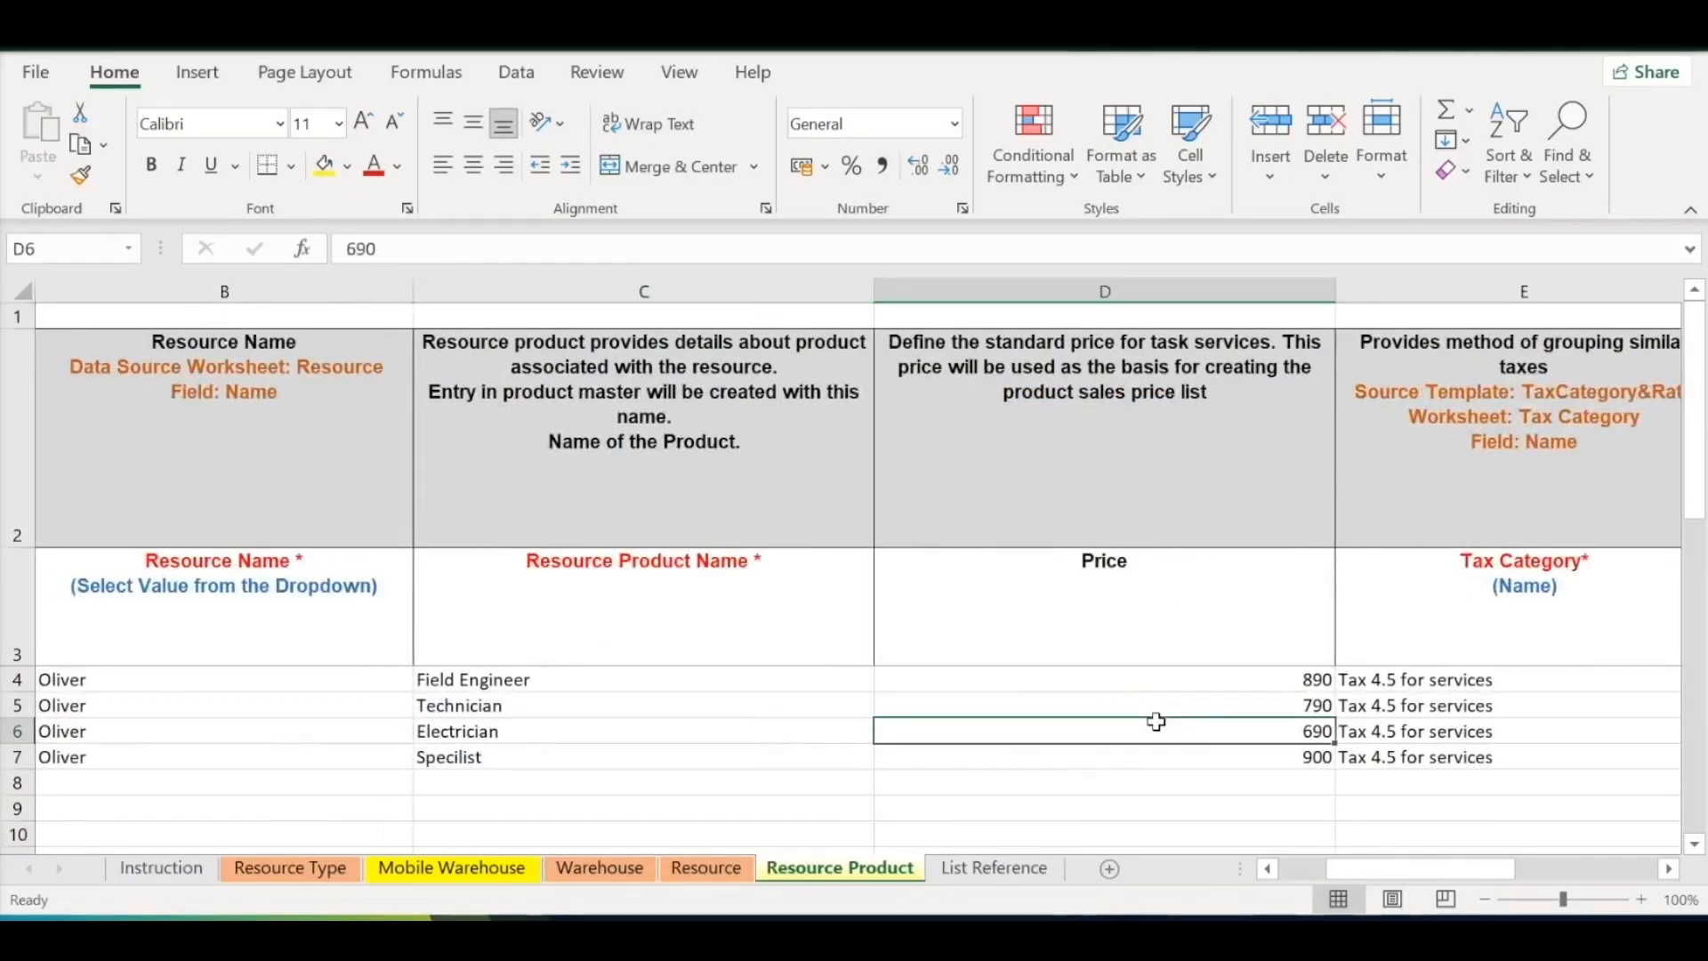
{"action": "key", "text": "Down"}
{"action": "key", "text": "Up"}
{"action": "key", "text": "Up"}
{"action": "key", "text": "Up"}
{"action": "key", "text": "shift+Down"}
{"action": "key", "text": "shift+Down"}
{"action": "key", "text": "shift+Down"}
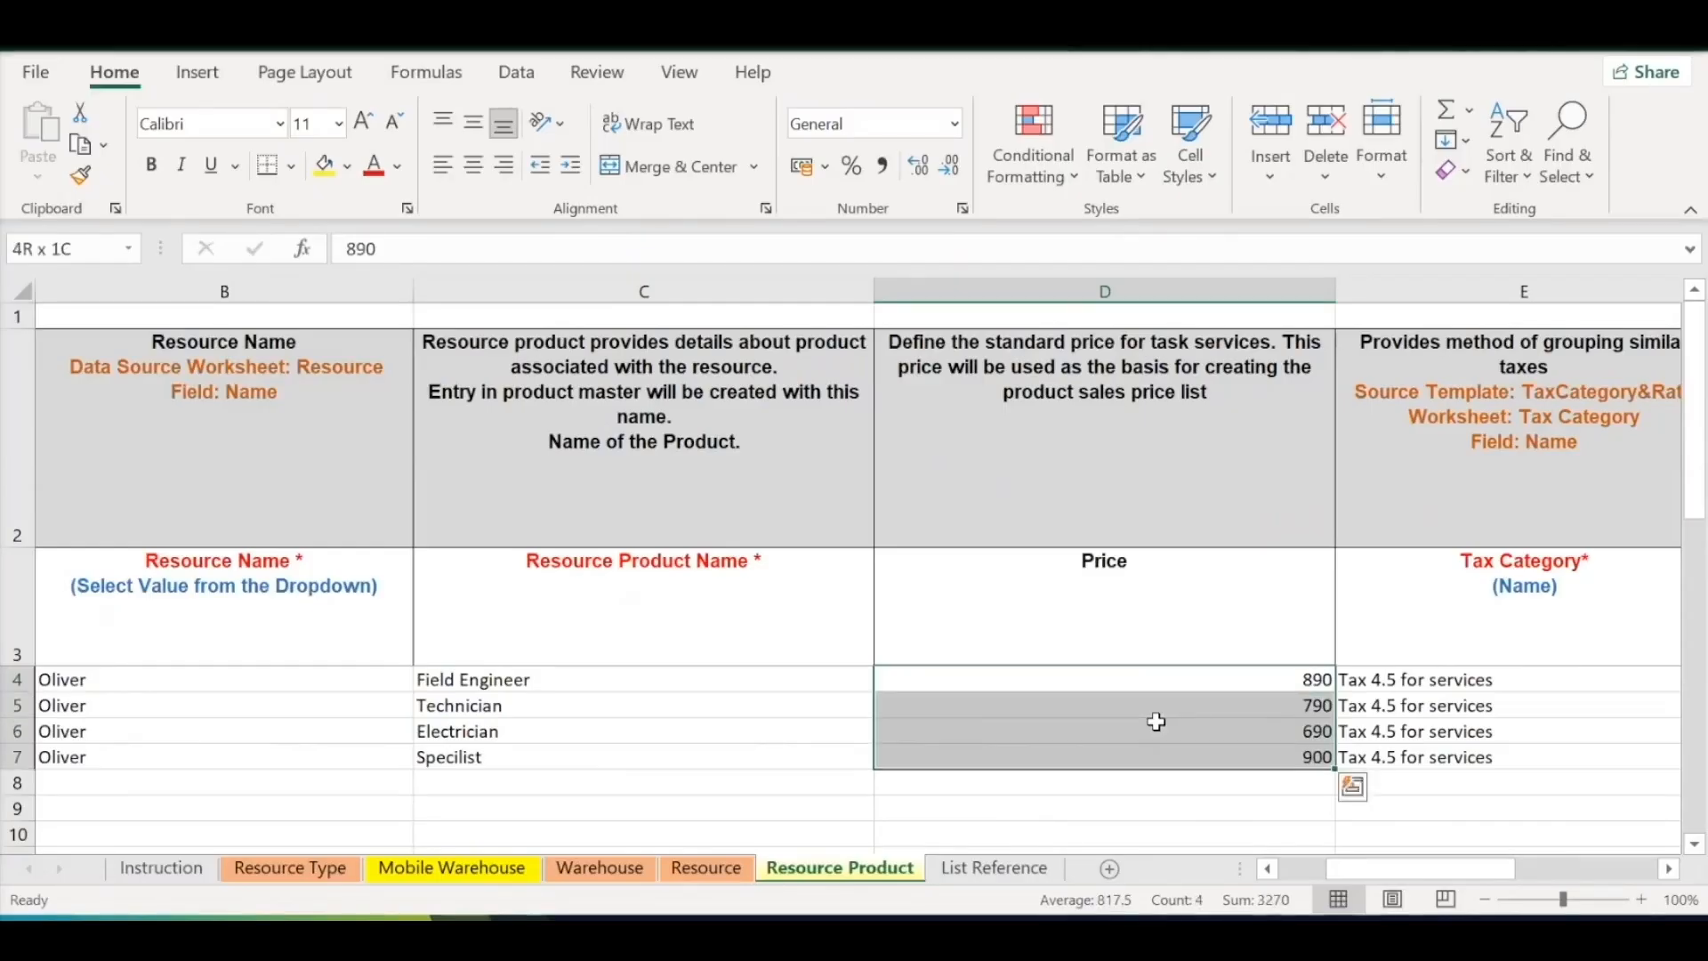
Check the Tax Category entries and go back to the first record's Organisation
{"action": "key", "text": "Right"}
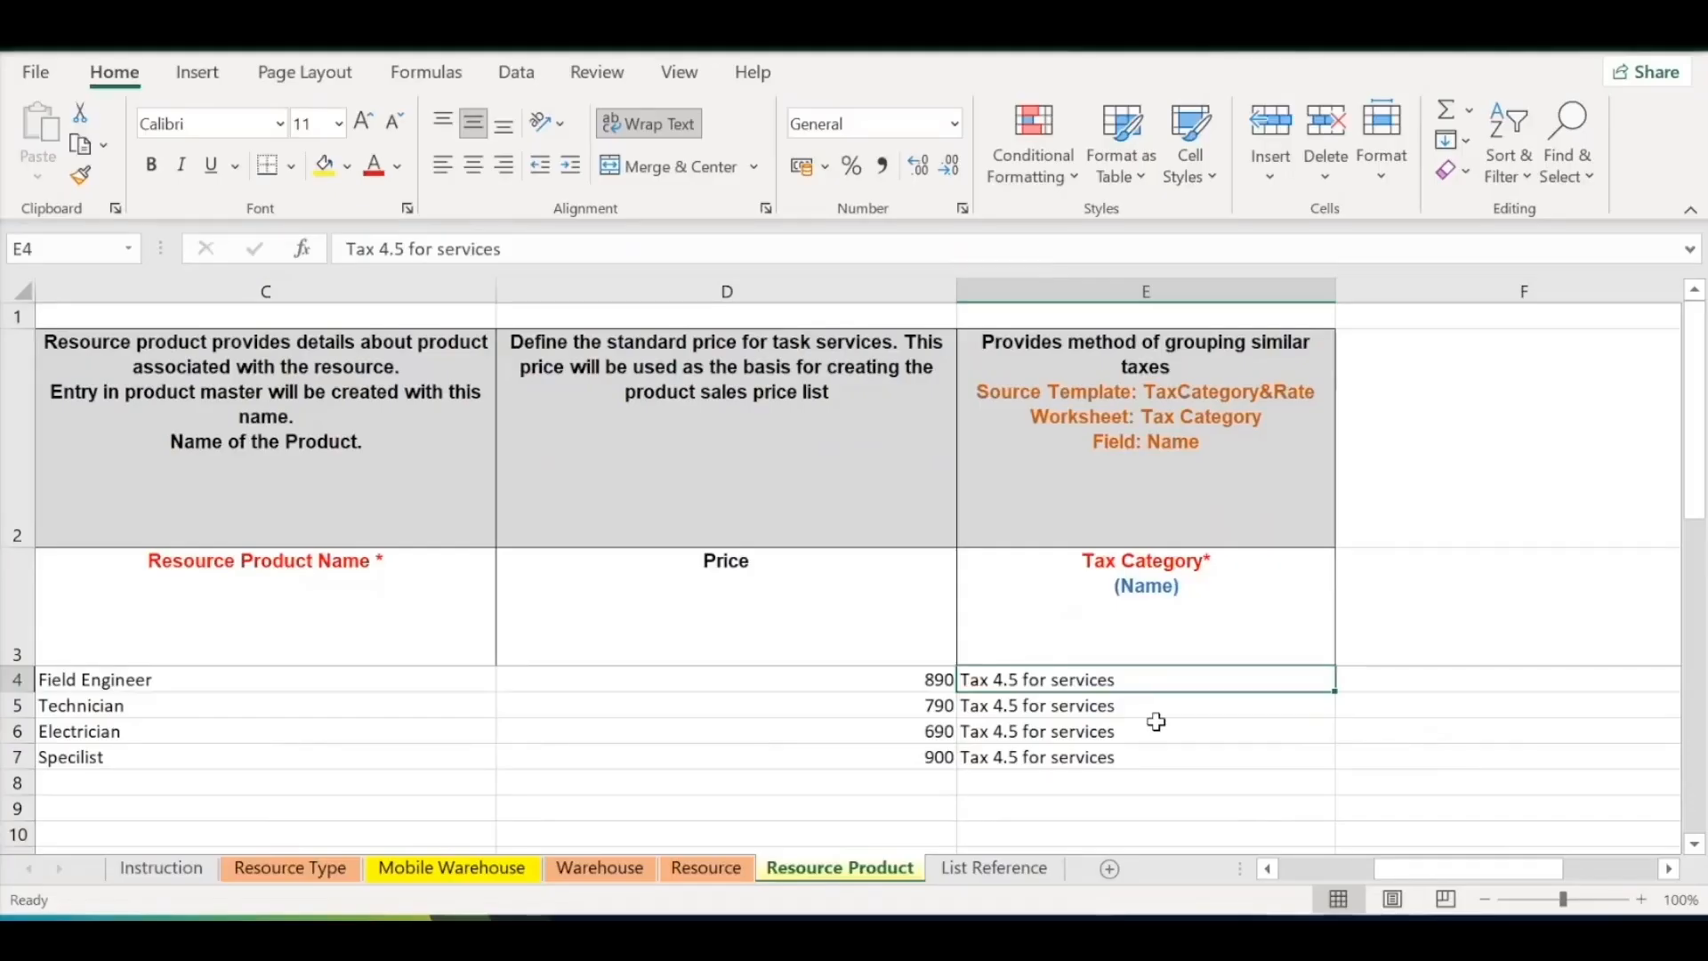
{"action": "key", "text": "Down"}
{"action": "key", "text": "Left"}
{"action": "key", "text": "Home"}
{"action": "key", "text": "Up"}
{"action": "key", "text": "Up"}
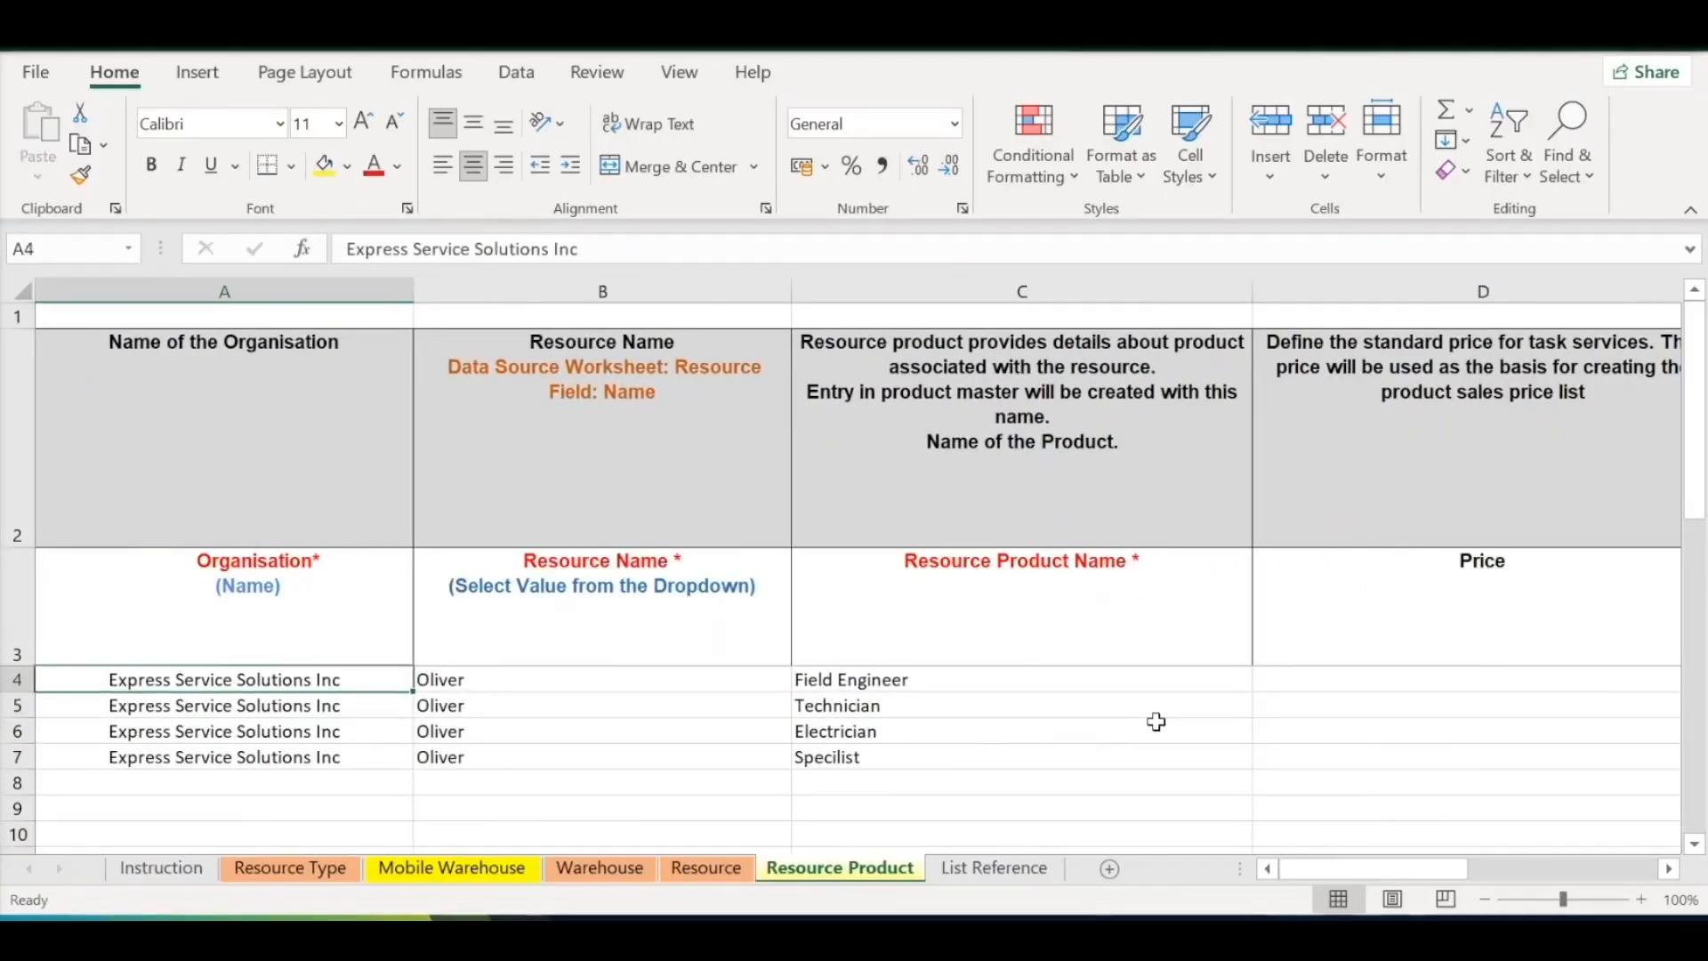
Show the available Resource Name choices for the Technician record and close the list without choosing one
{"action": "key", "text": "Right"}
{"action": "key", "text": "Down"}
{"action": "key", "text": "Down"}
{"action": "left_click", "coordinate": [803, 707]}
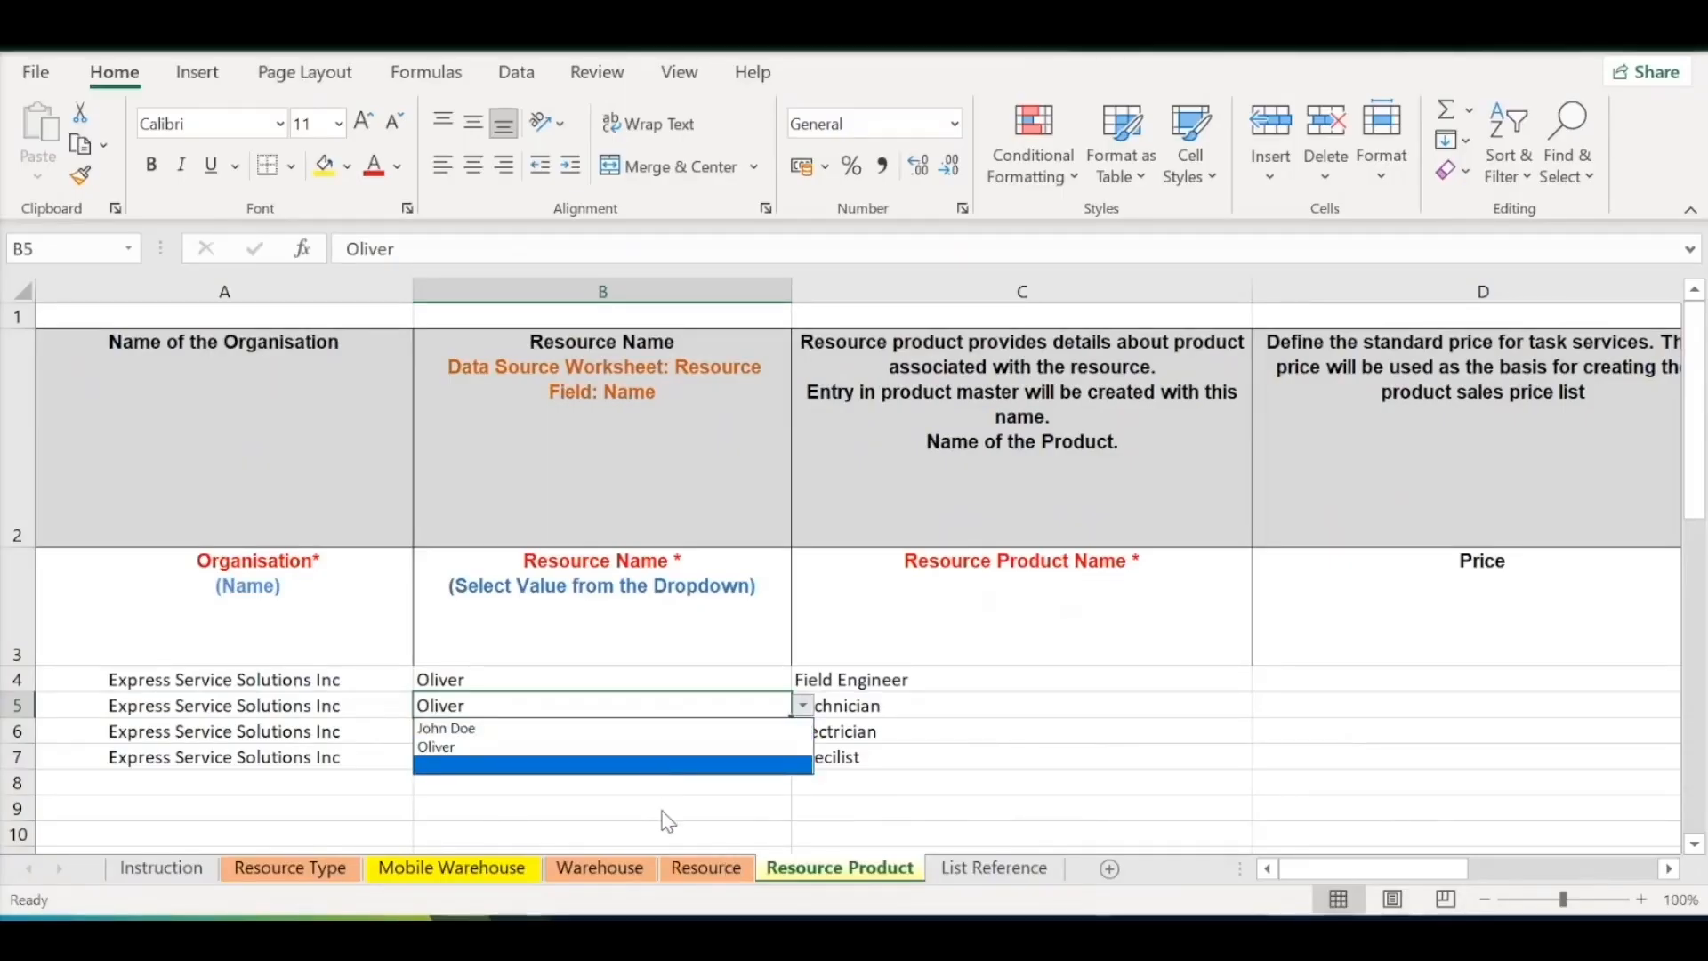
{"action": "key", "text": "Escape"}
Review each Resource Product Name entry from Field Engineer down to Specilist
{"action": "left_click", "coordinate": [927, 676]}
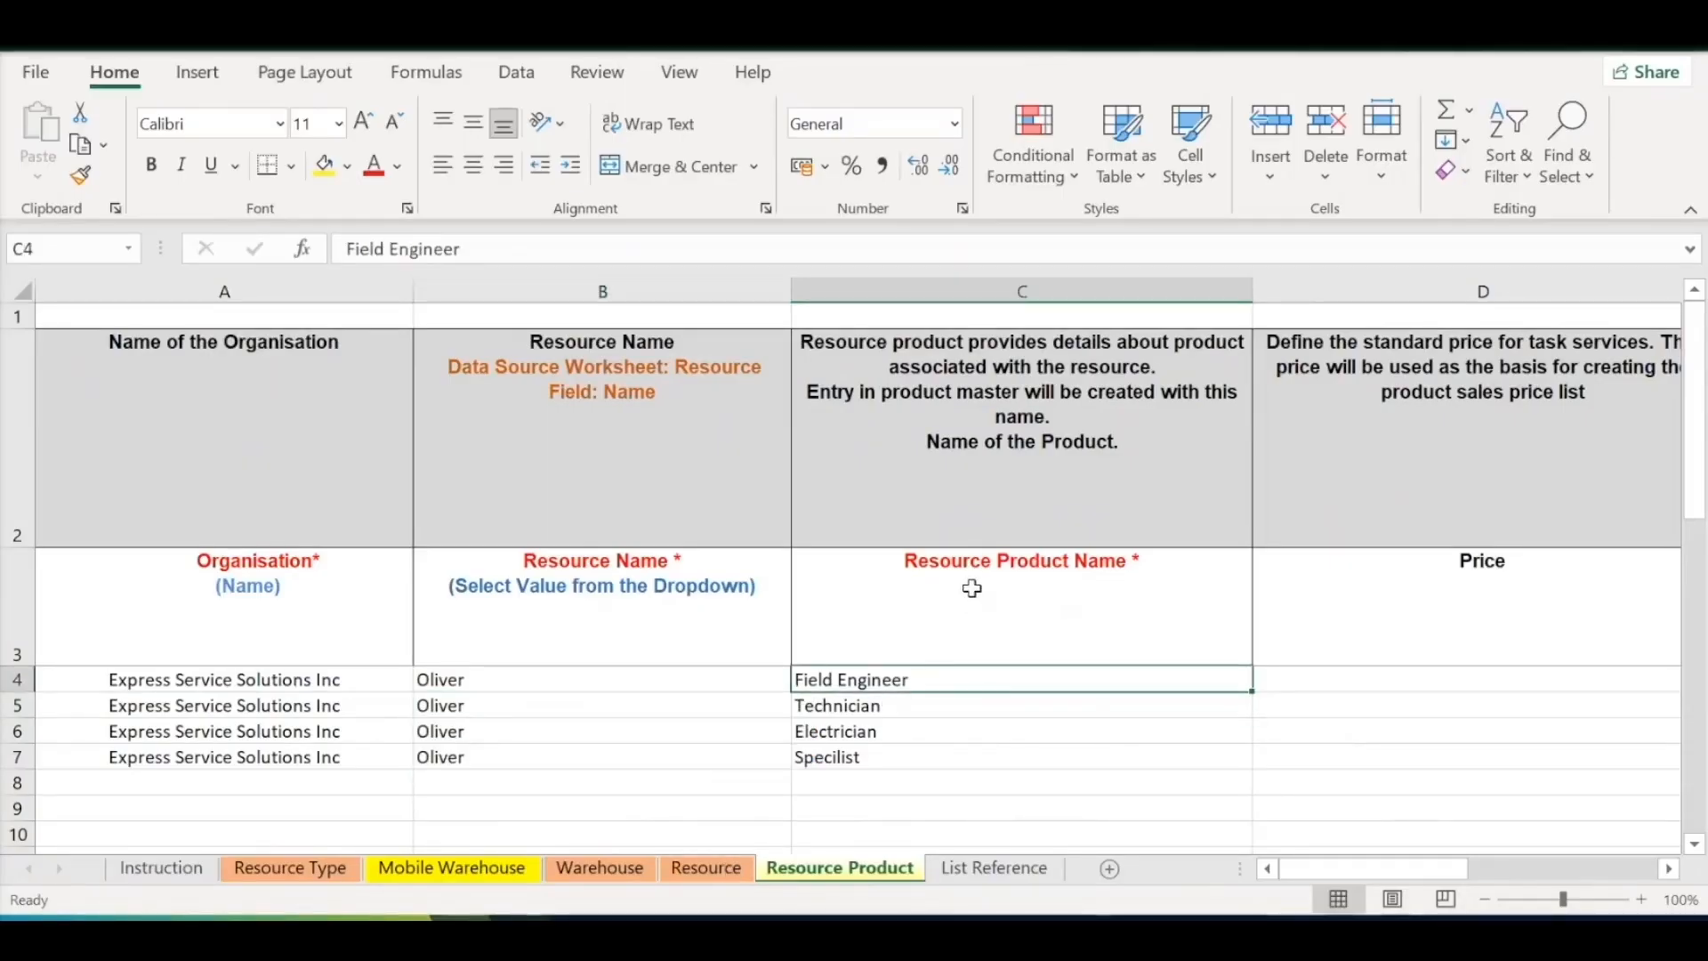
{"action": "key", "text": "Up"}
{"action": "key", "text": "Down"}
{"action": "key", "text": "Down"}
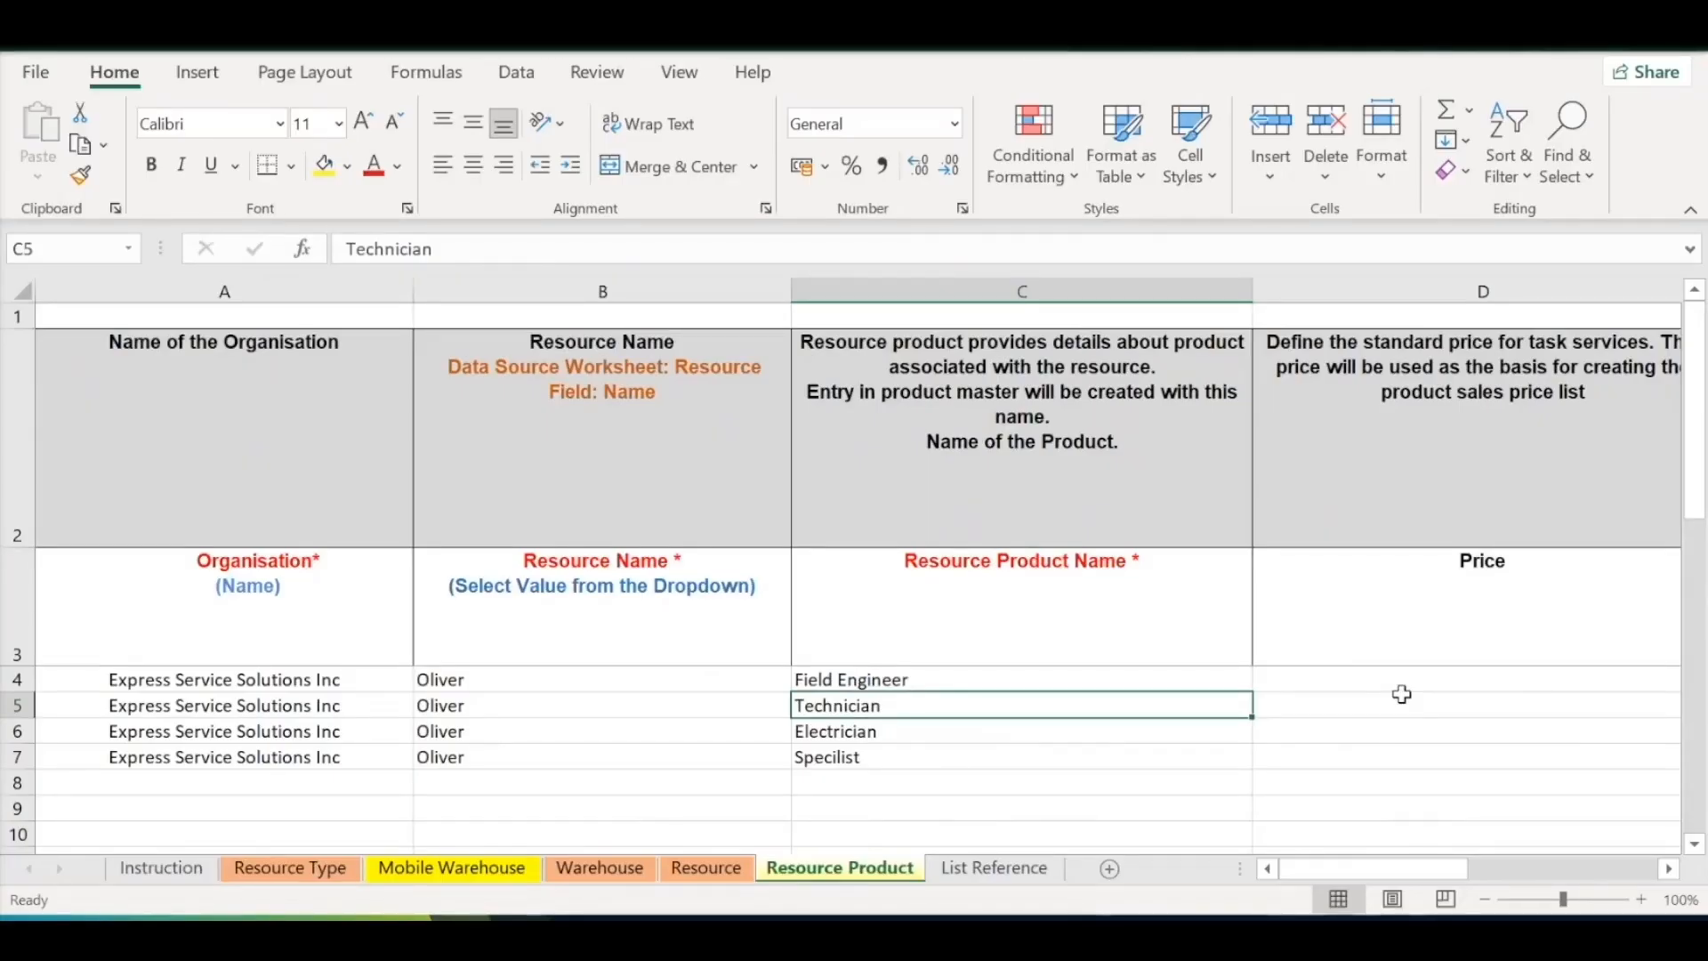
{"action": "key", "text": "Down"}
{"action": "key", "text": "Down"}
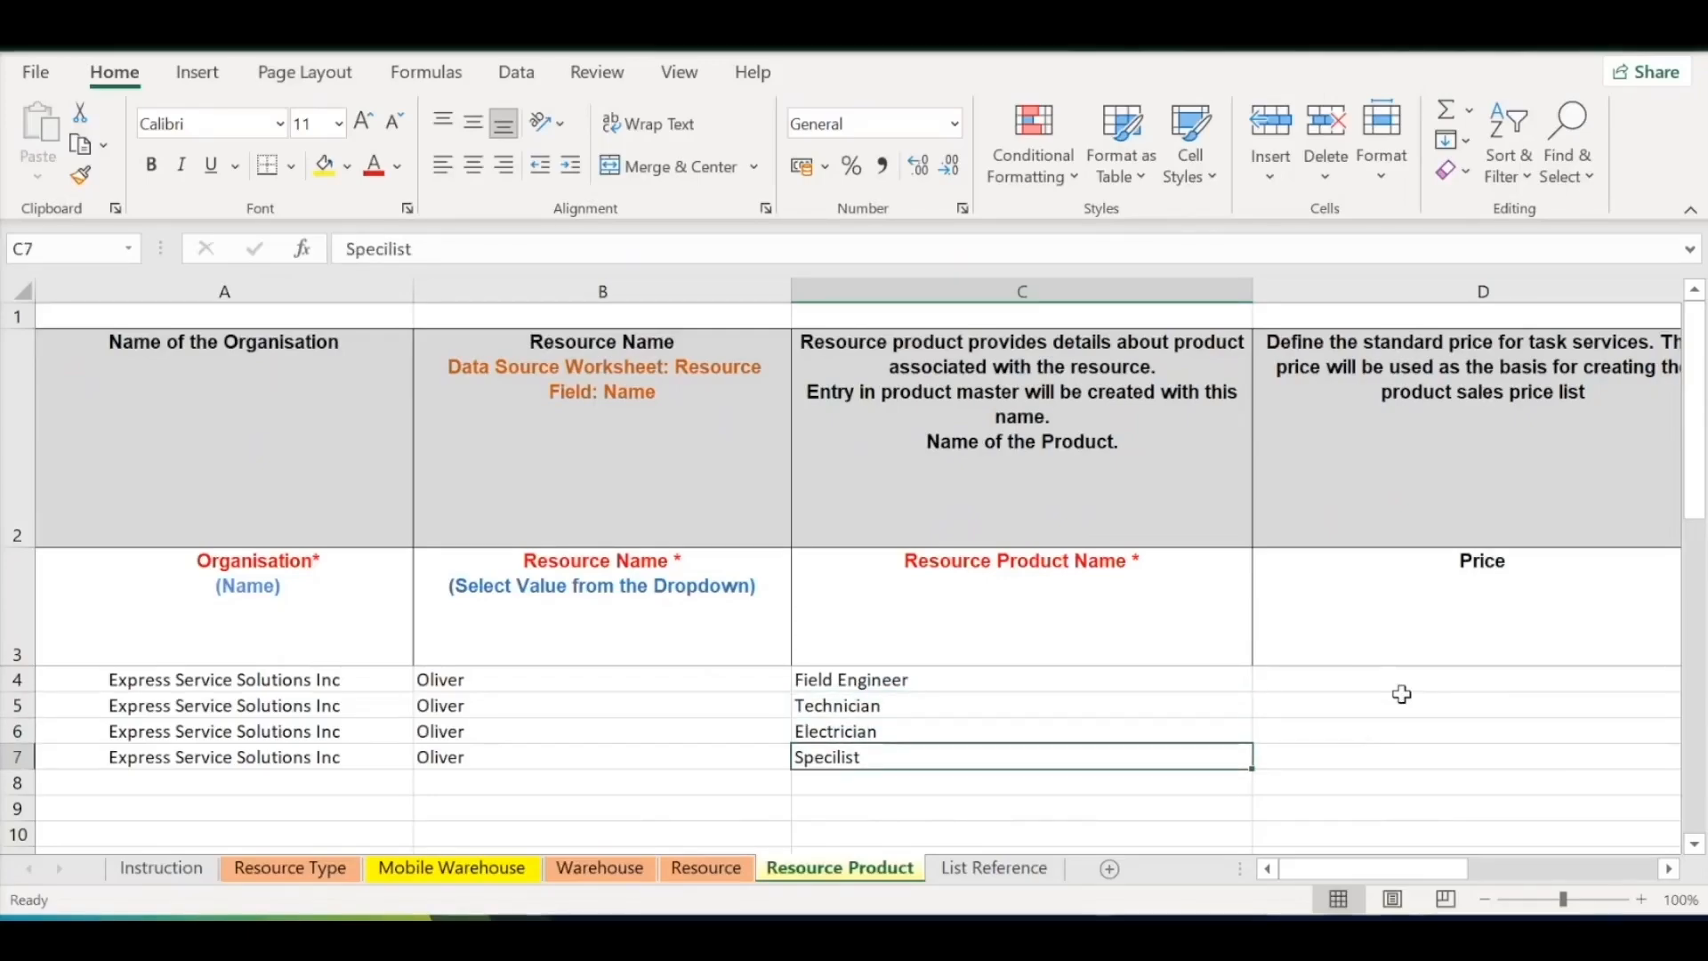
Assign the Specilist product record to the first resource in the Resource Name list
{"action": "key", "text": "Up"}
{"action": "key", "text": "Left"}
{"action": "key", "text": "Down"}
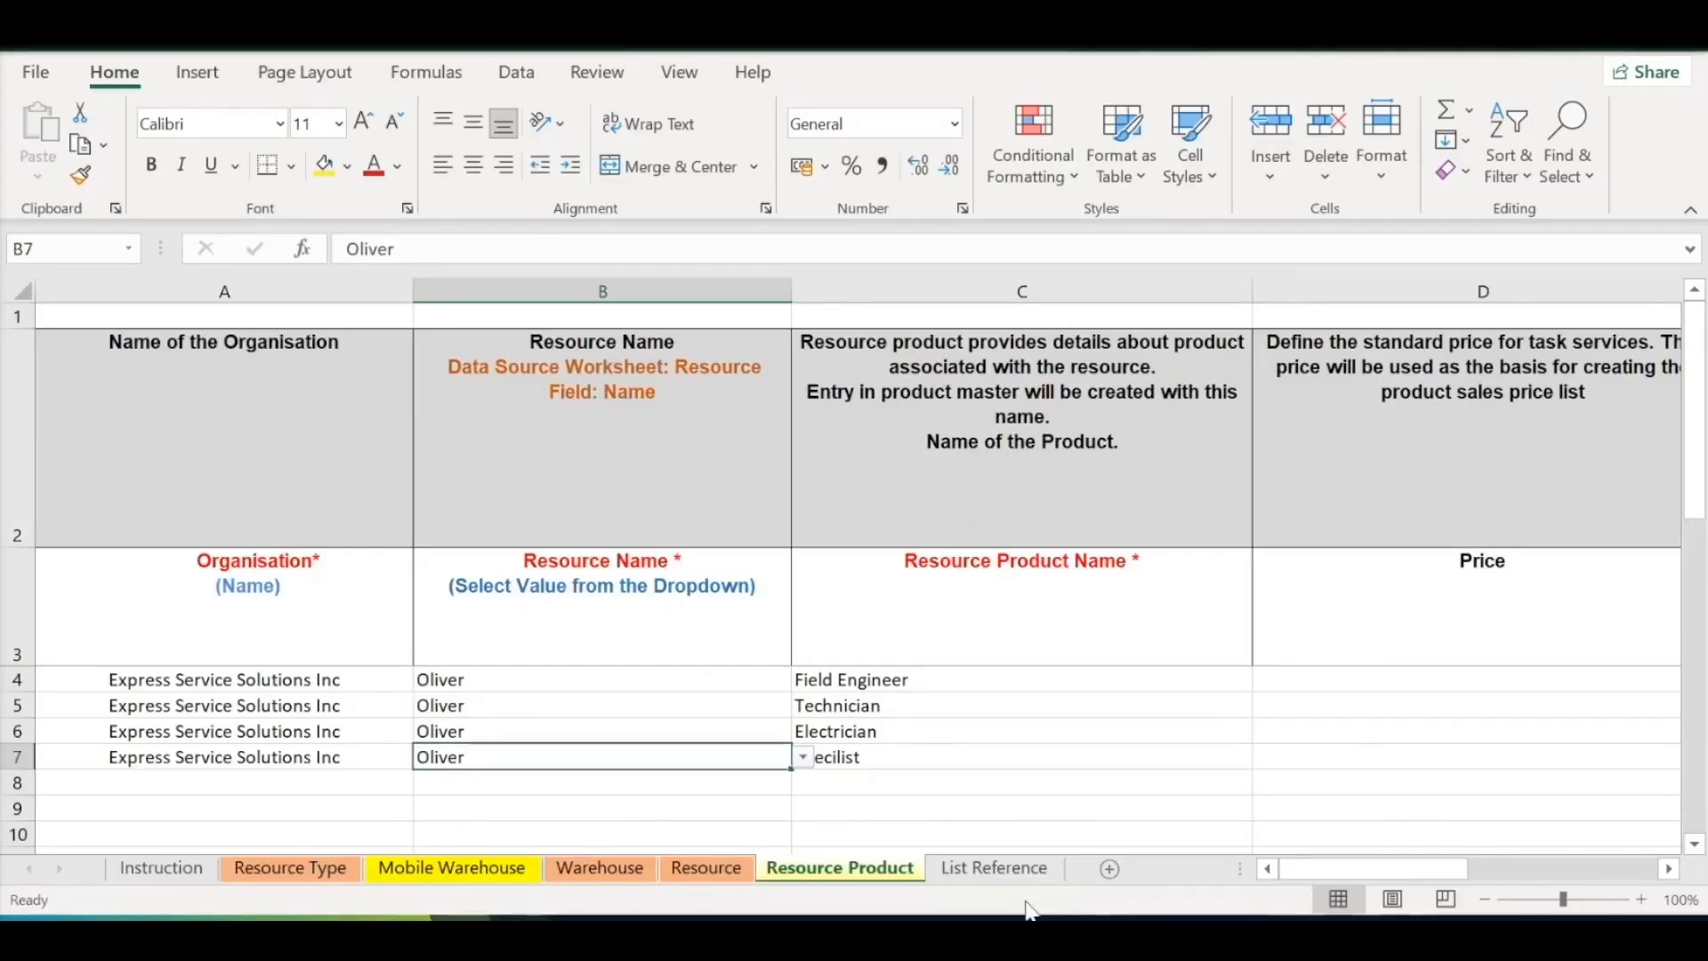
{"action": "left_click", "coordinate": [803, 757]}
{"action": "left_click", "coordinate": [788, 779]}
Review the Specilist record's resource name, product name and price
{"action": "key", "text": "Right"}
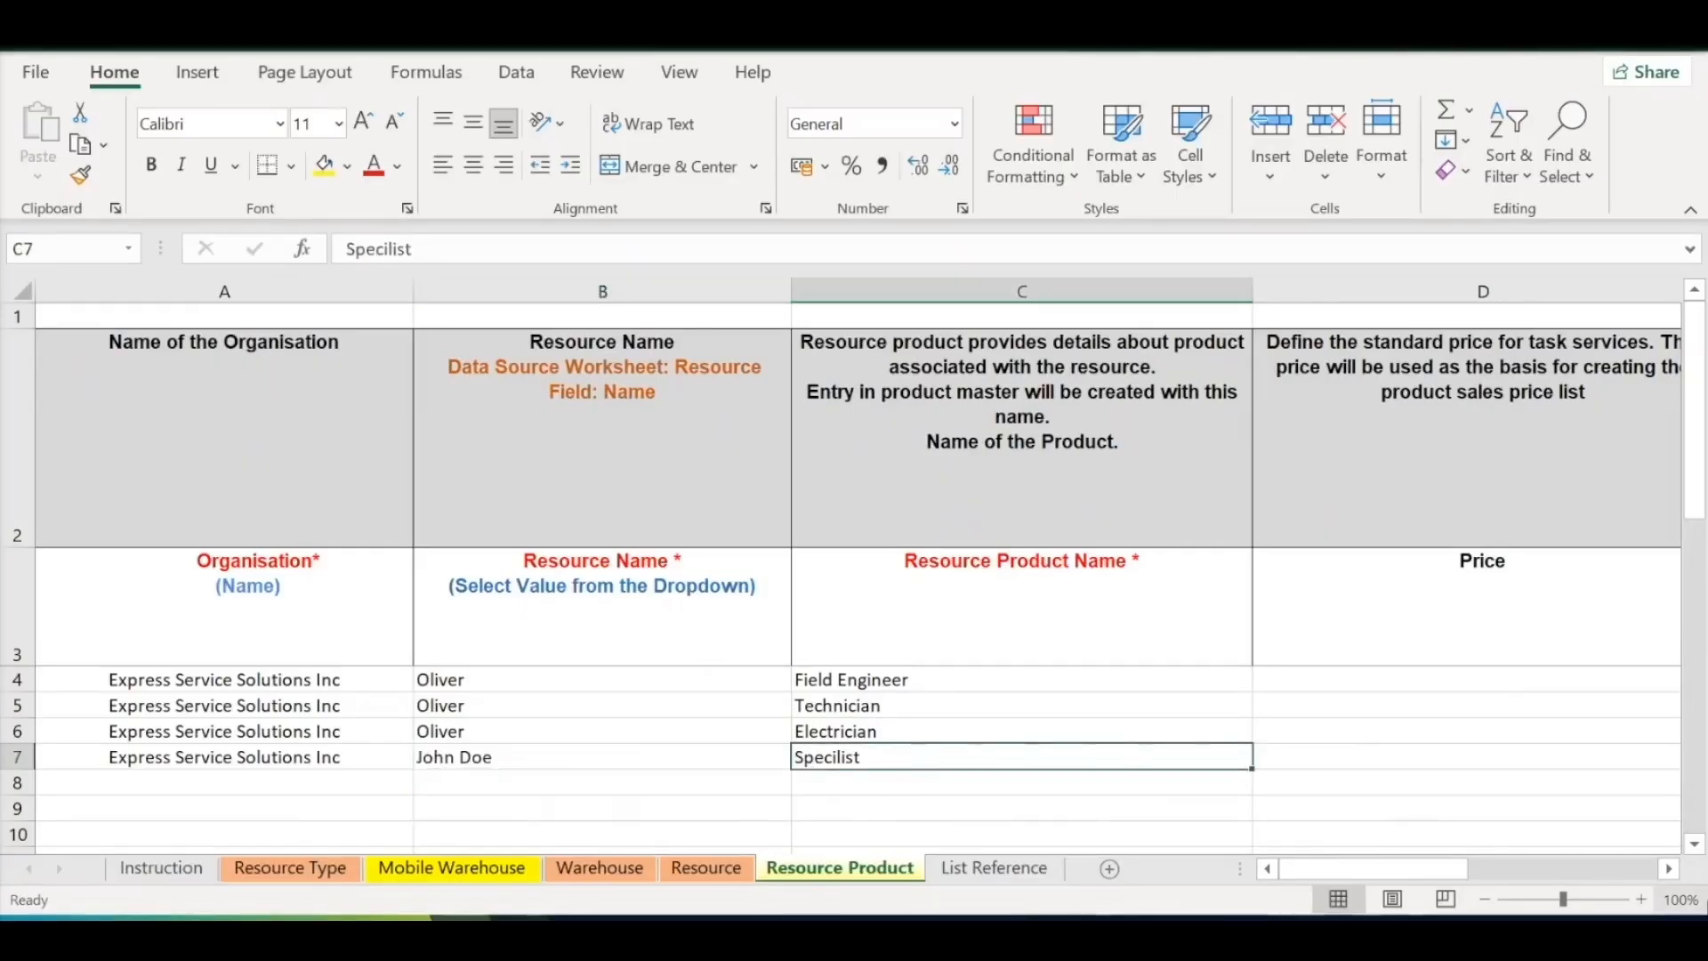
{"action": "key", "text": "Right"}
{"action": "key", "text": "Left"}
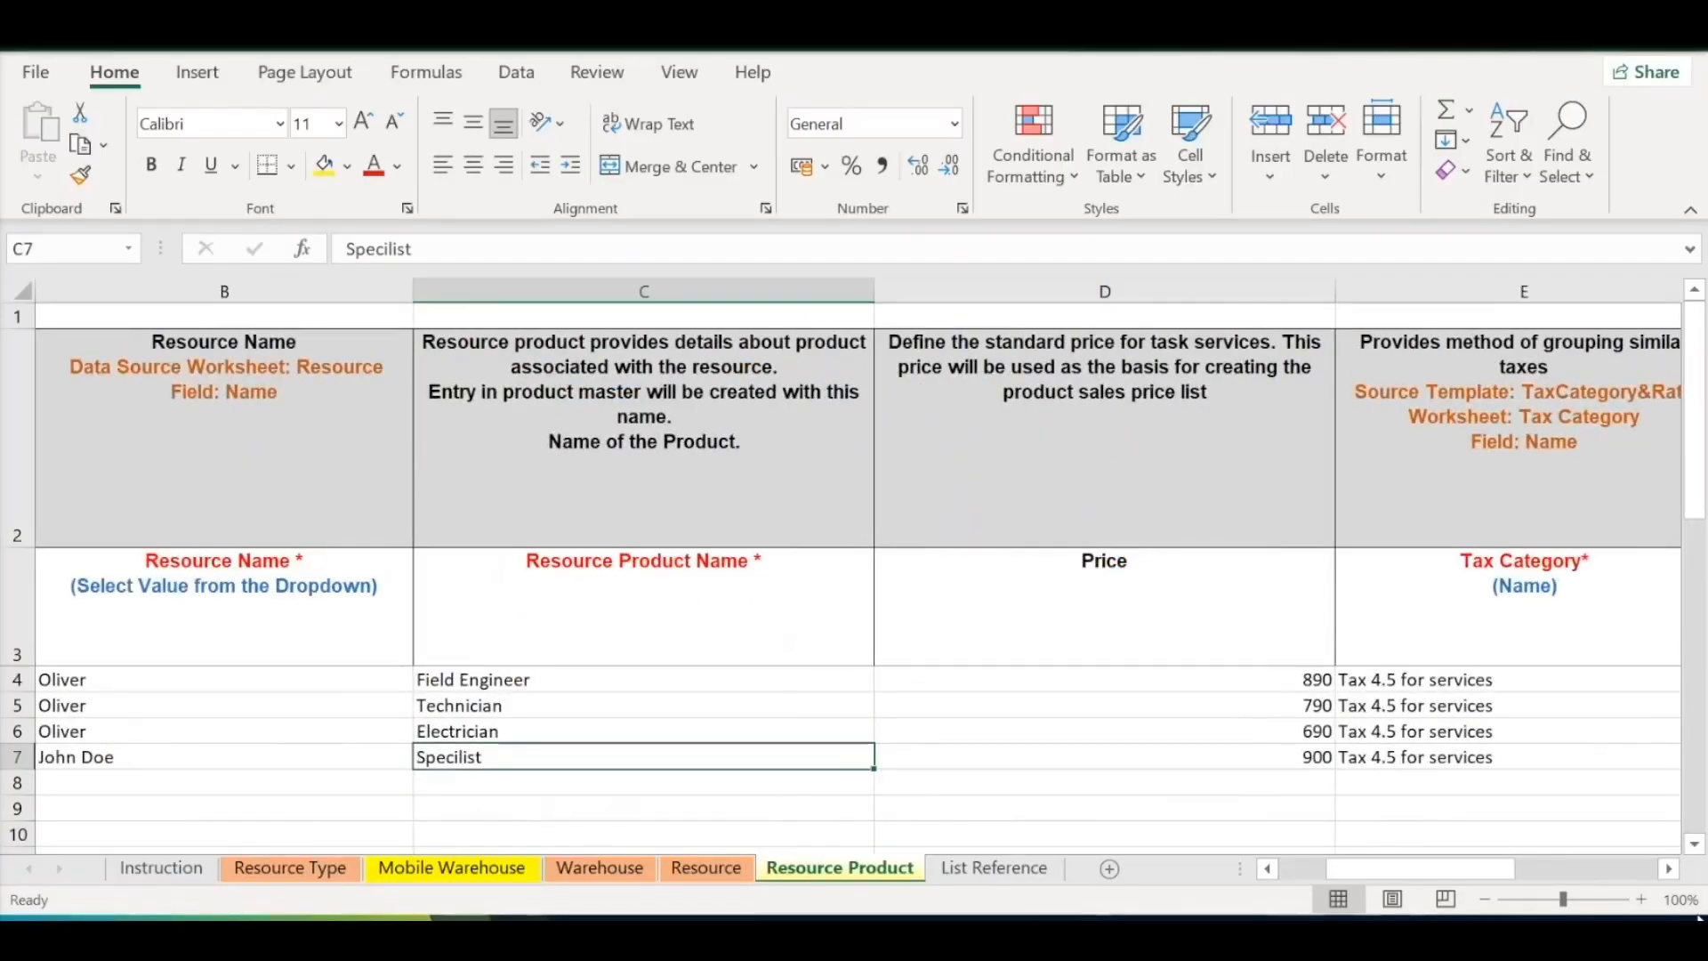
{"action": "key", "text": "Left"}
{"action": "key", "text": "Left"}
{"action": "key", "text": "Right"}
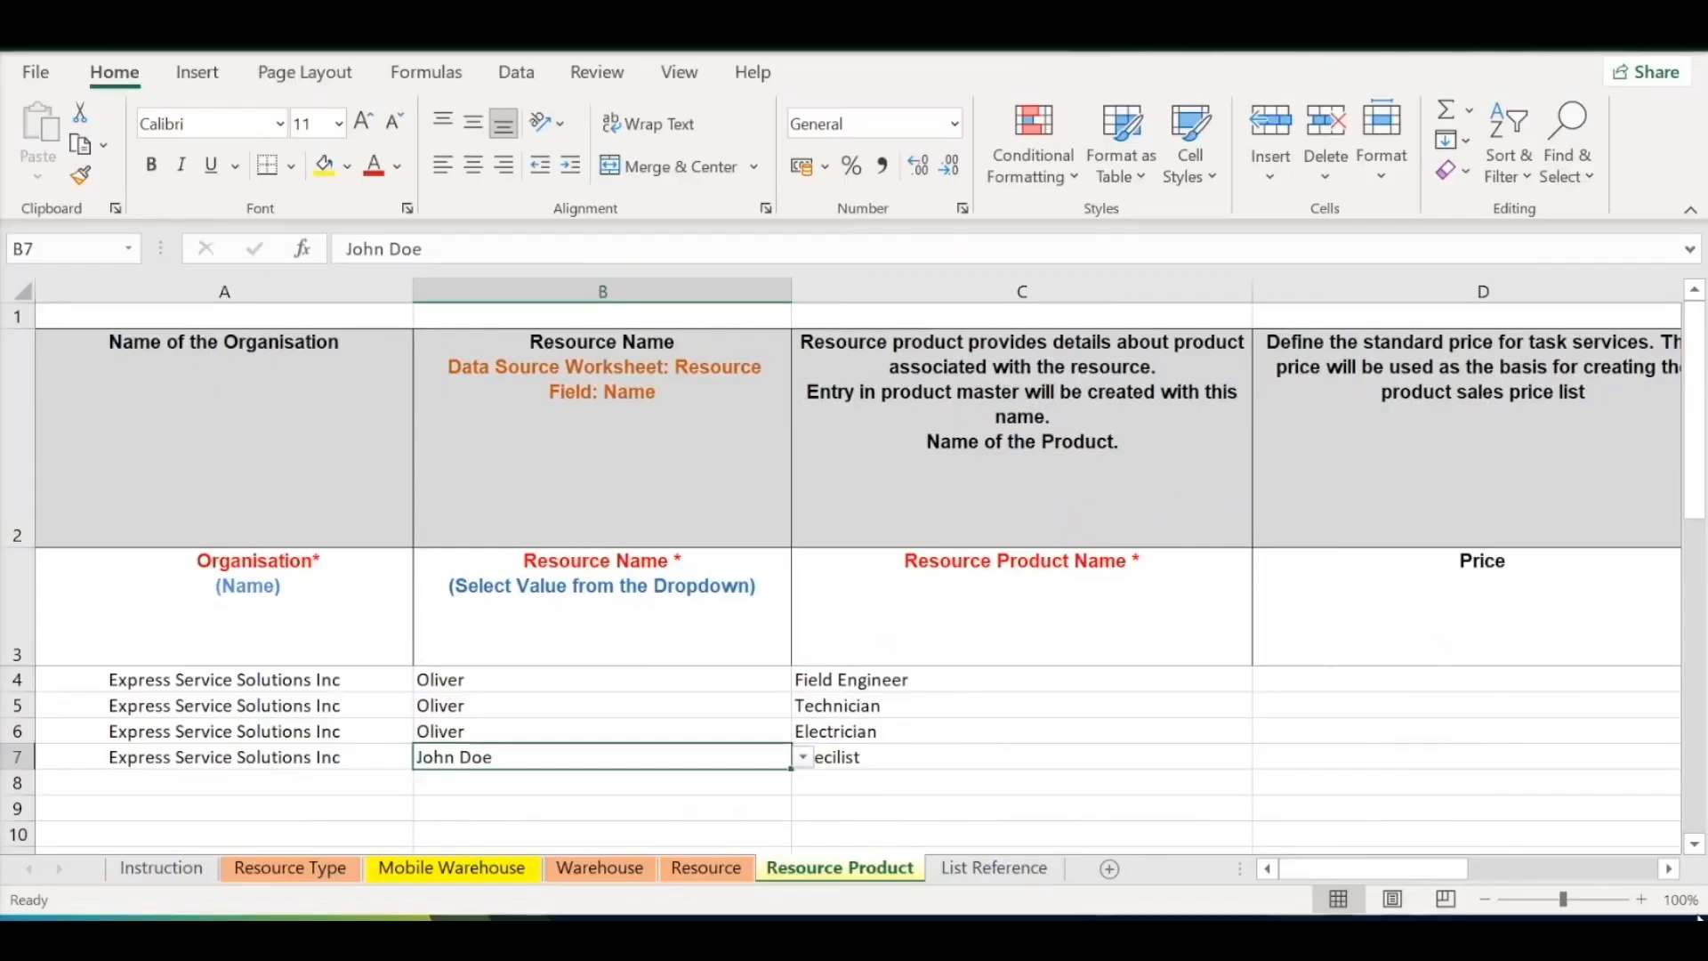
{"action": "left_click", "coordinate": [1022, 757]}
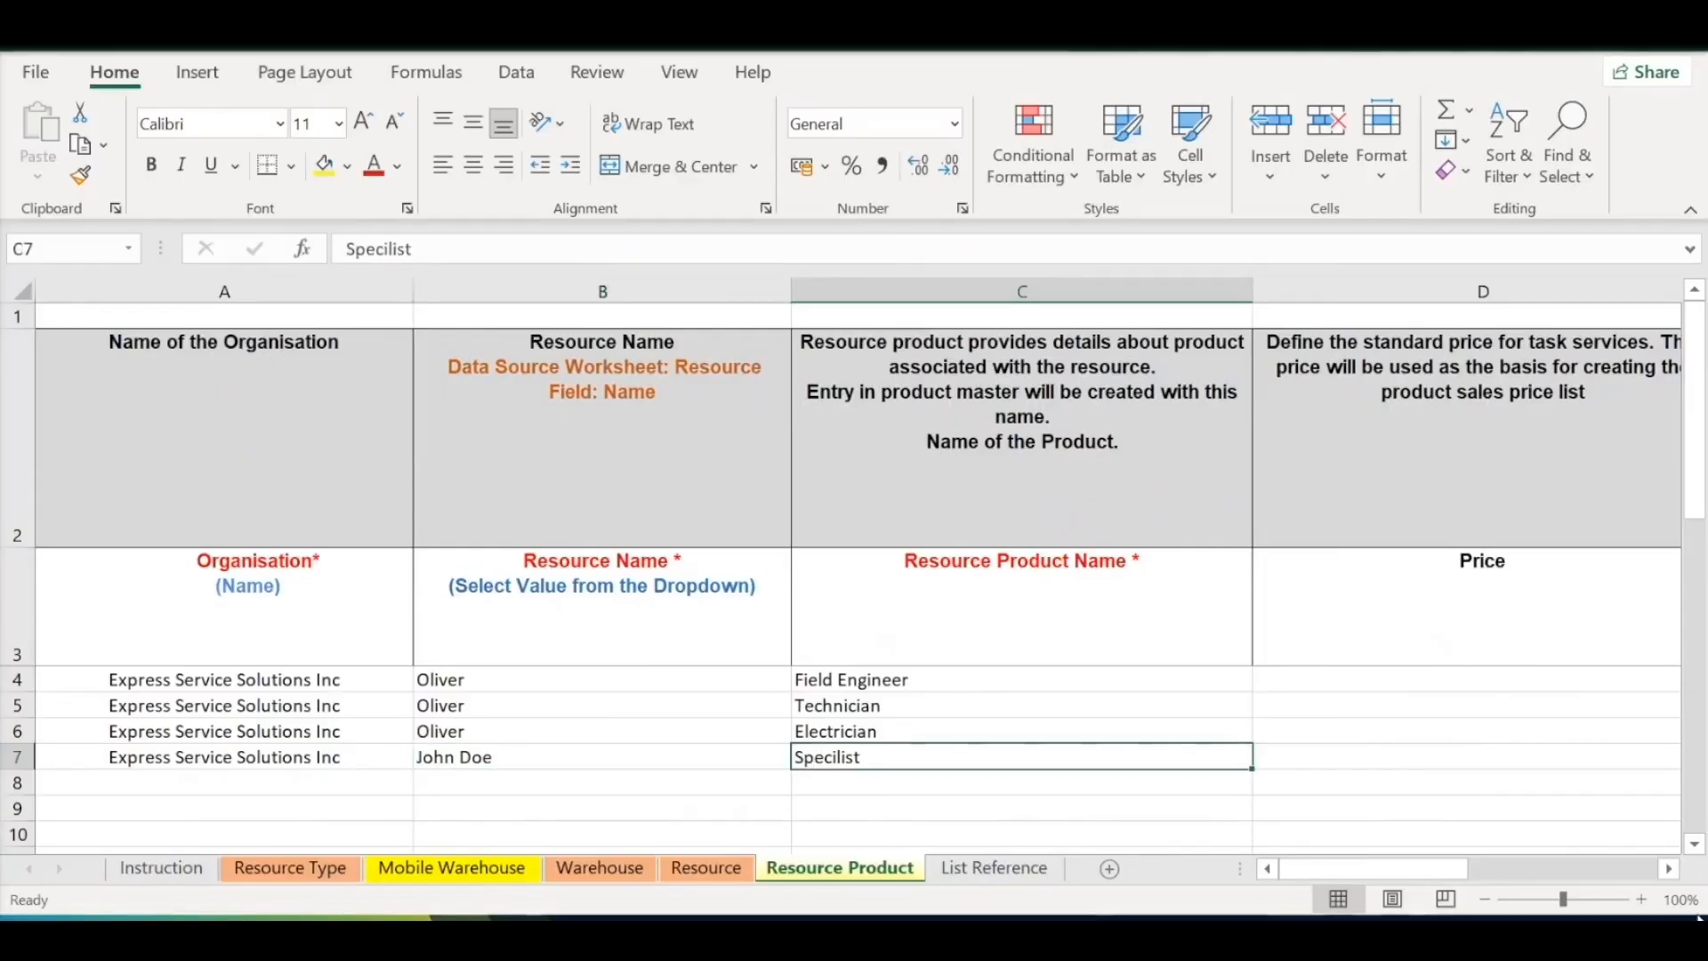
{"action": "key", "text": "Right"}
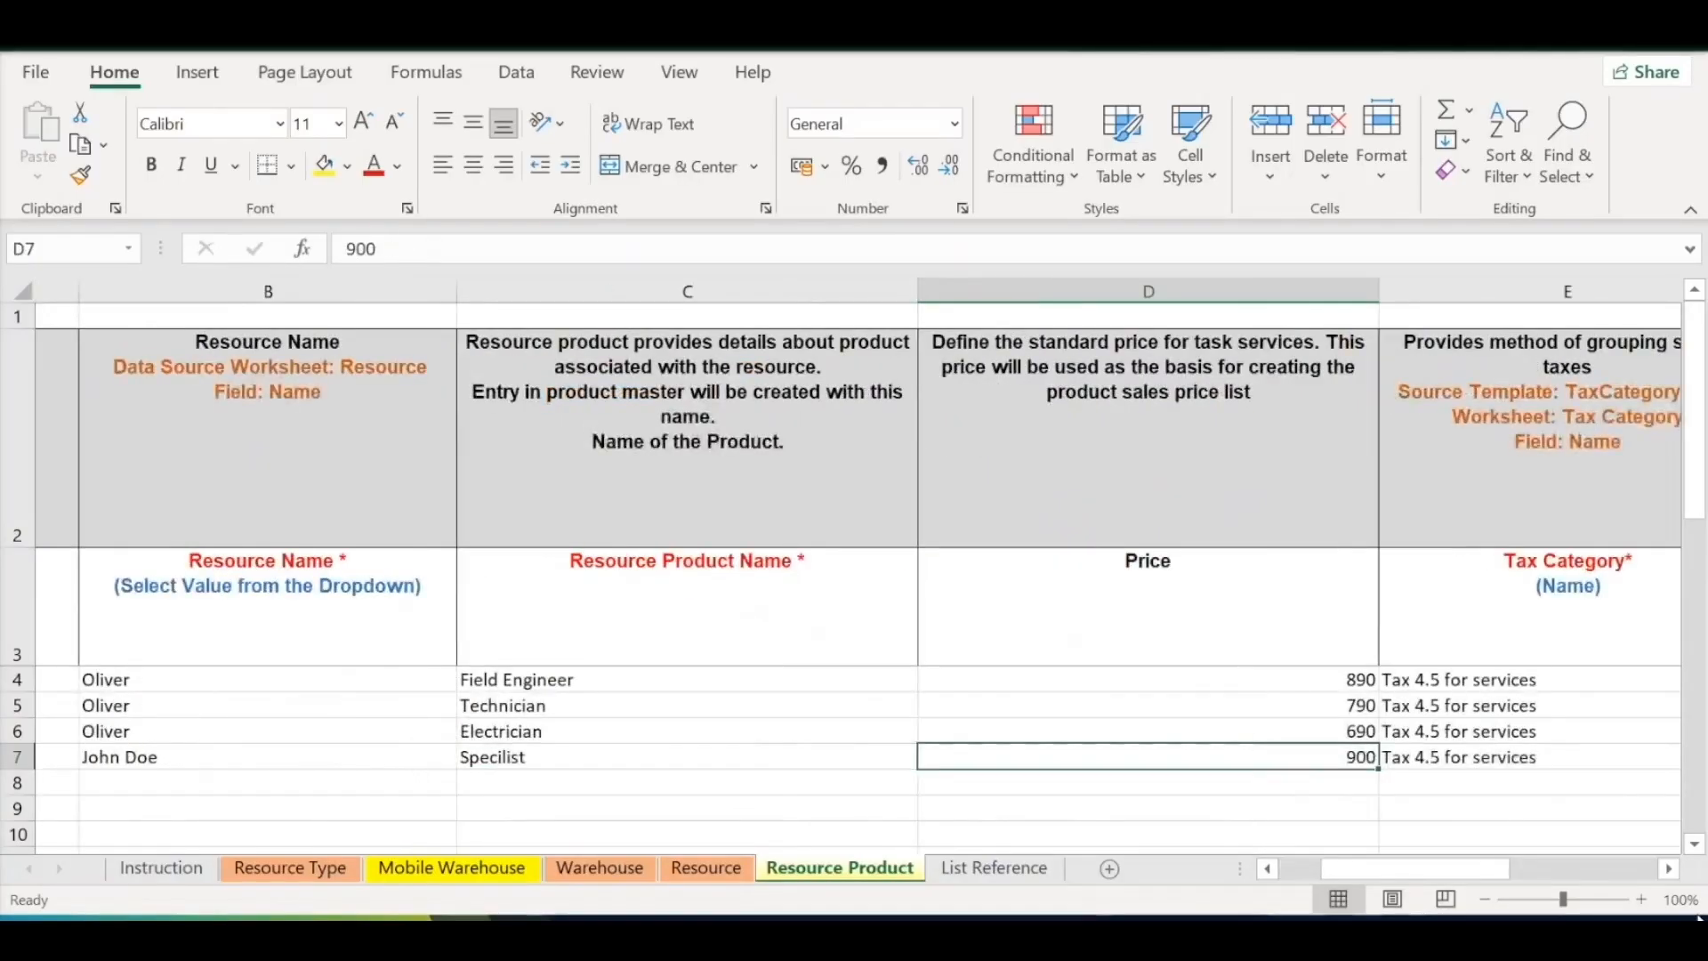
Review the Tax Category entries of the Specilist and Field Engineer records on the Resource Product sheet
{"action": "key", "text": "Right"}
{"action": "key", "text": "Left"}
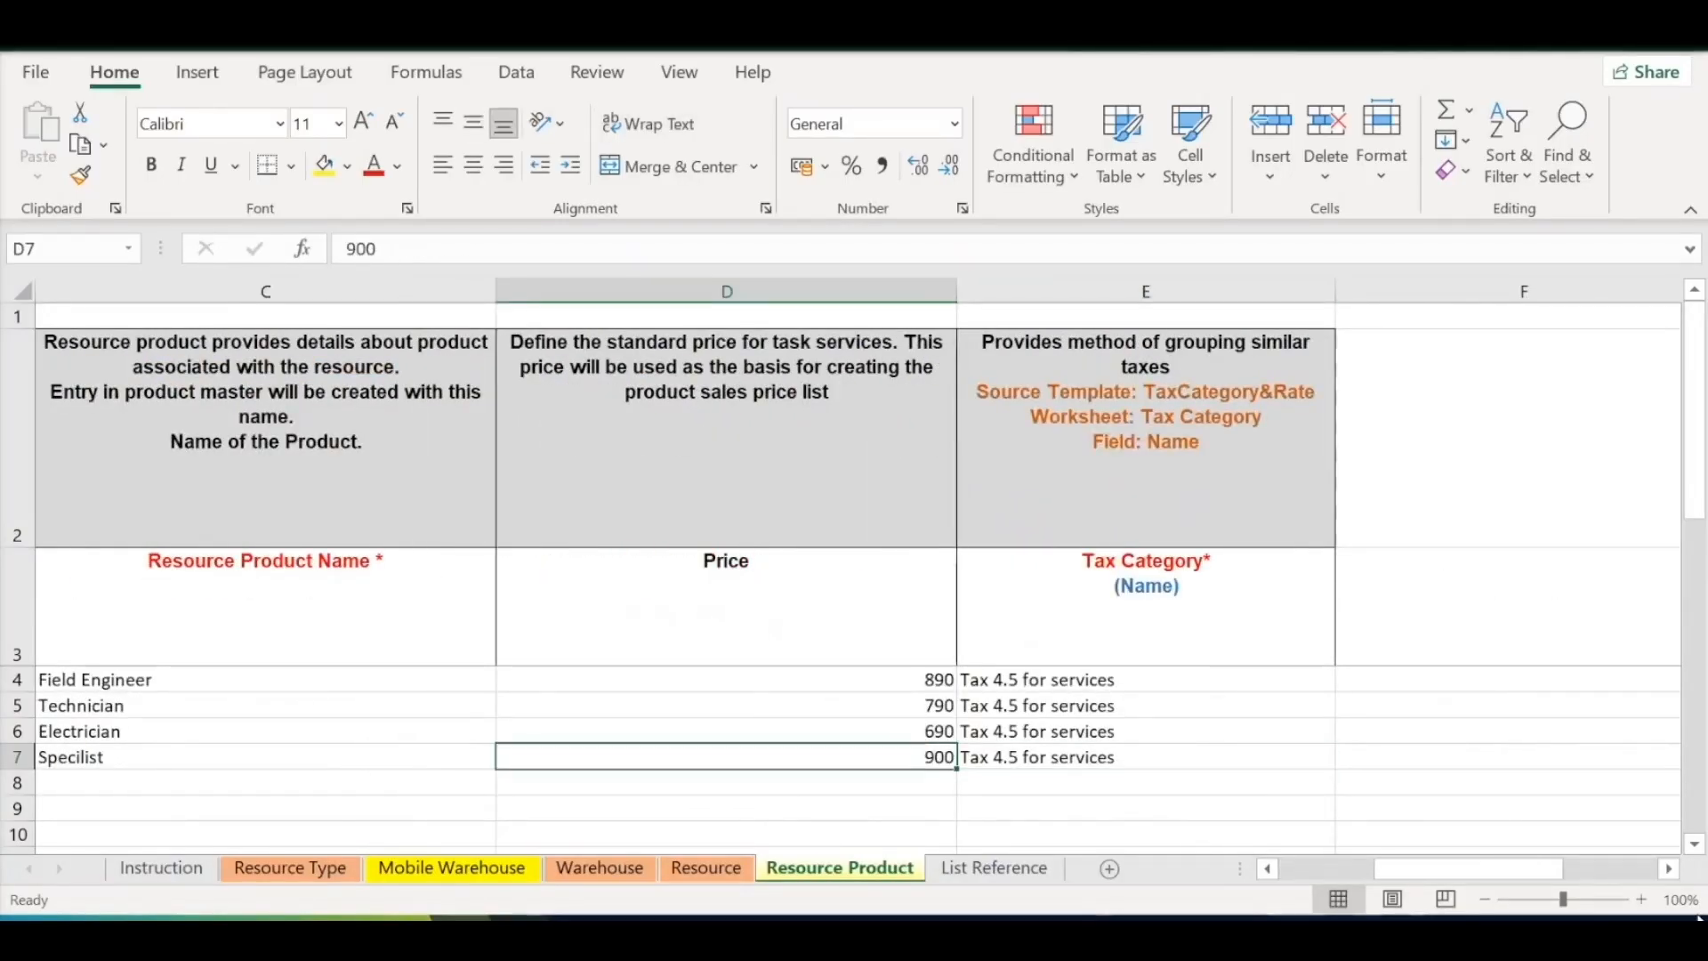
{"action": "left_click", "coordinate": [1145, 757]}
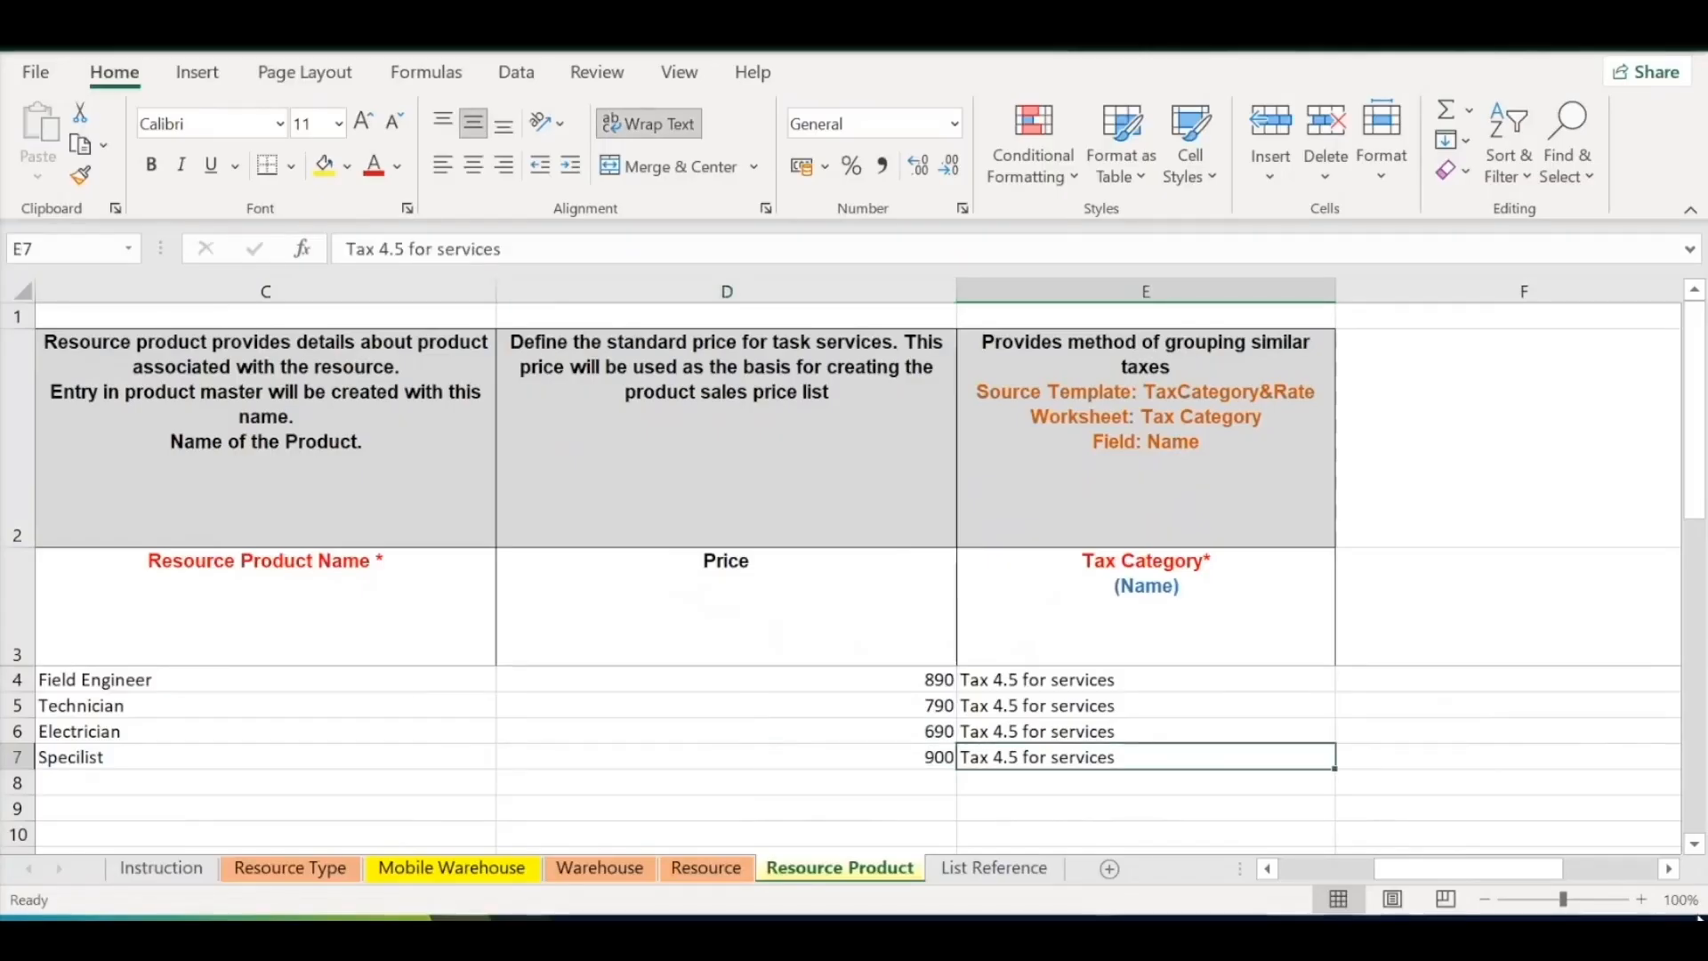
{"action": "scroll", "coordinate": [854, 569], "scroll_direction": "right", "scroll_amount": 3}
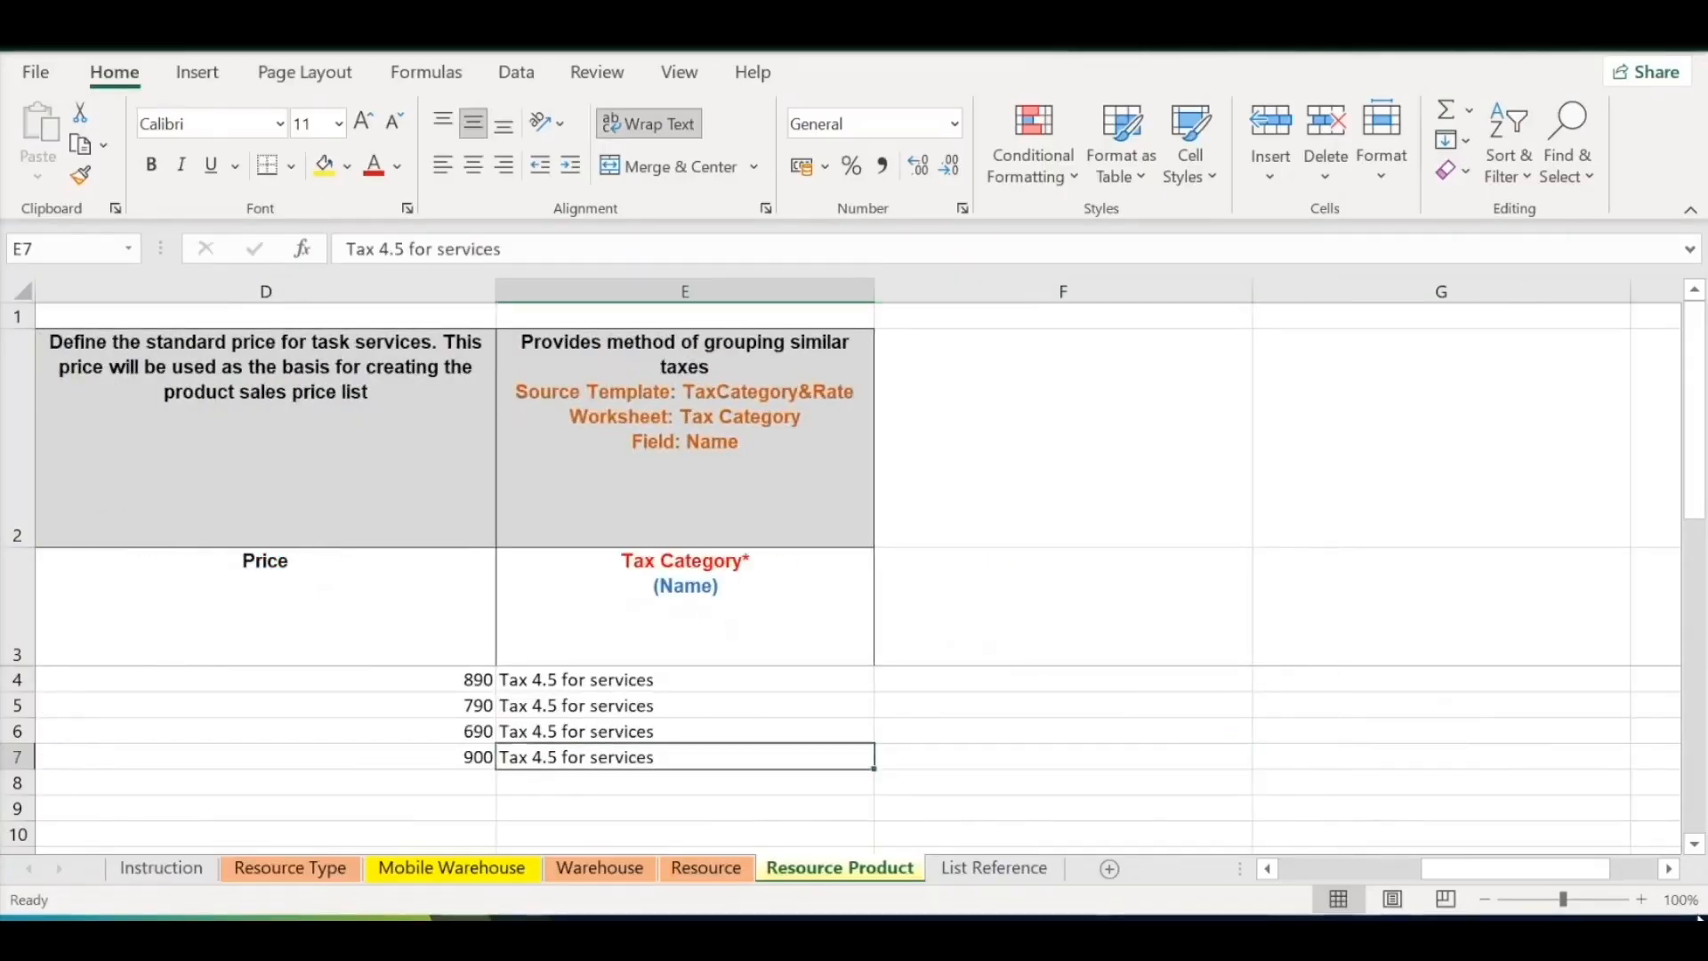
{"action": "key", "text": "Left"}
{"action": "key", "text": "Home"}
{"action": "key", "text": "ctrl+Right"}
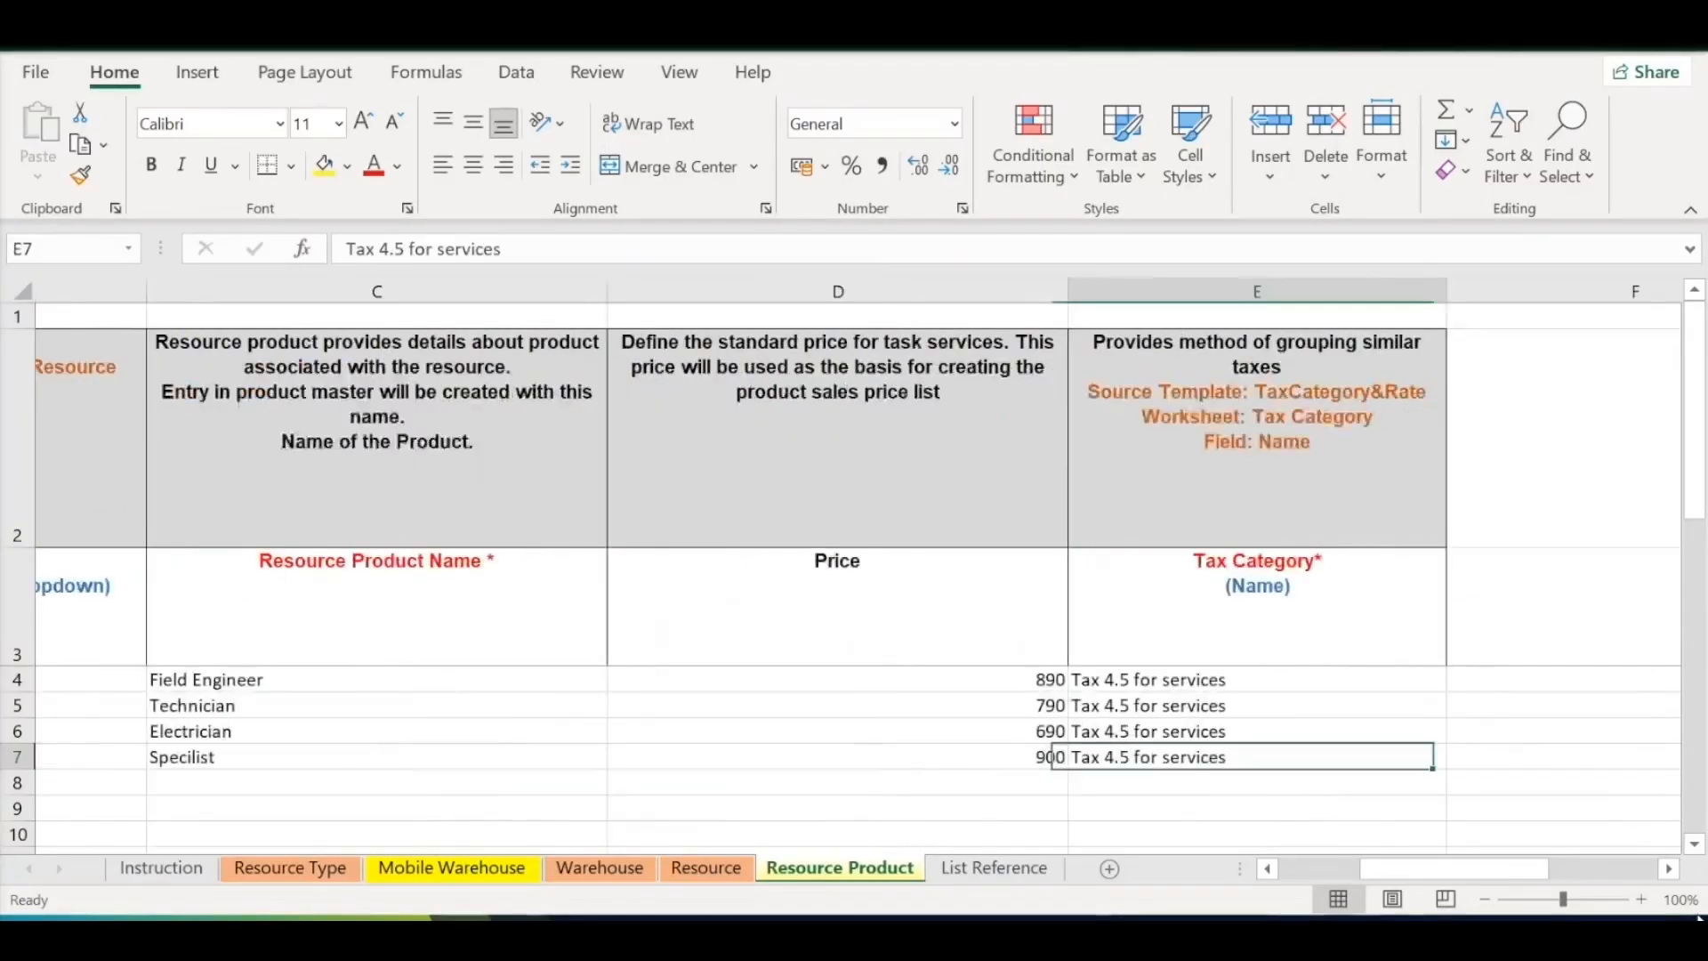
{"action": "left_click", "coordinate": [1146, 680]}
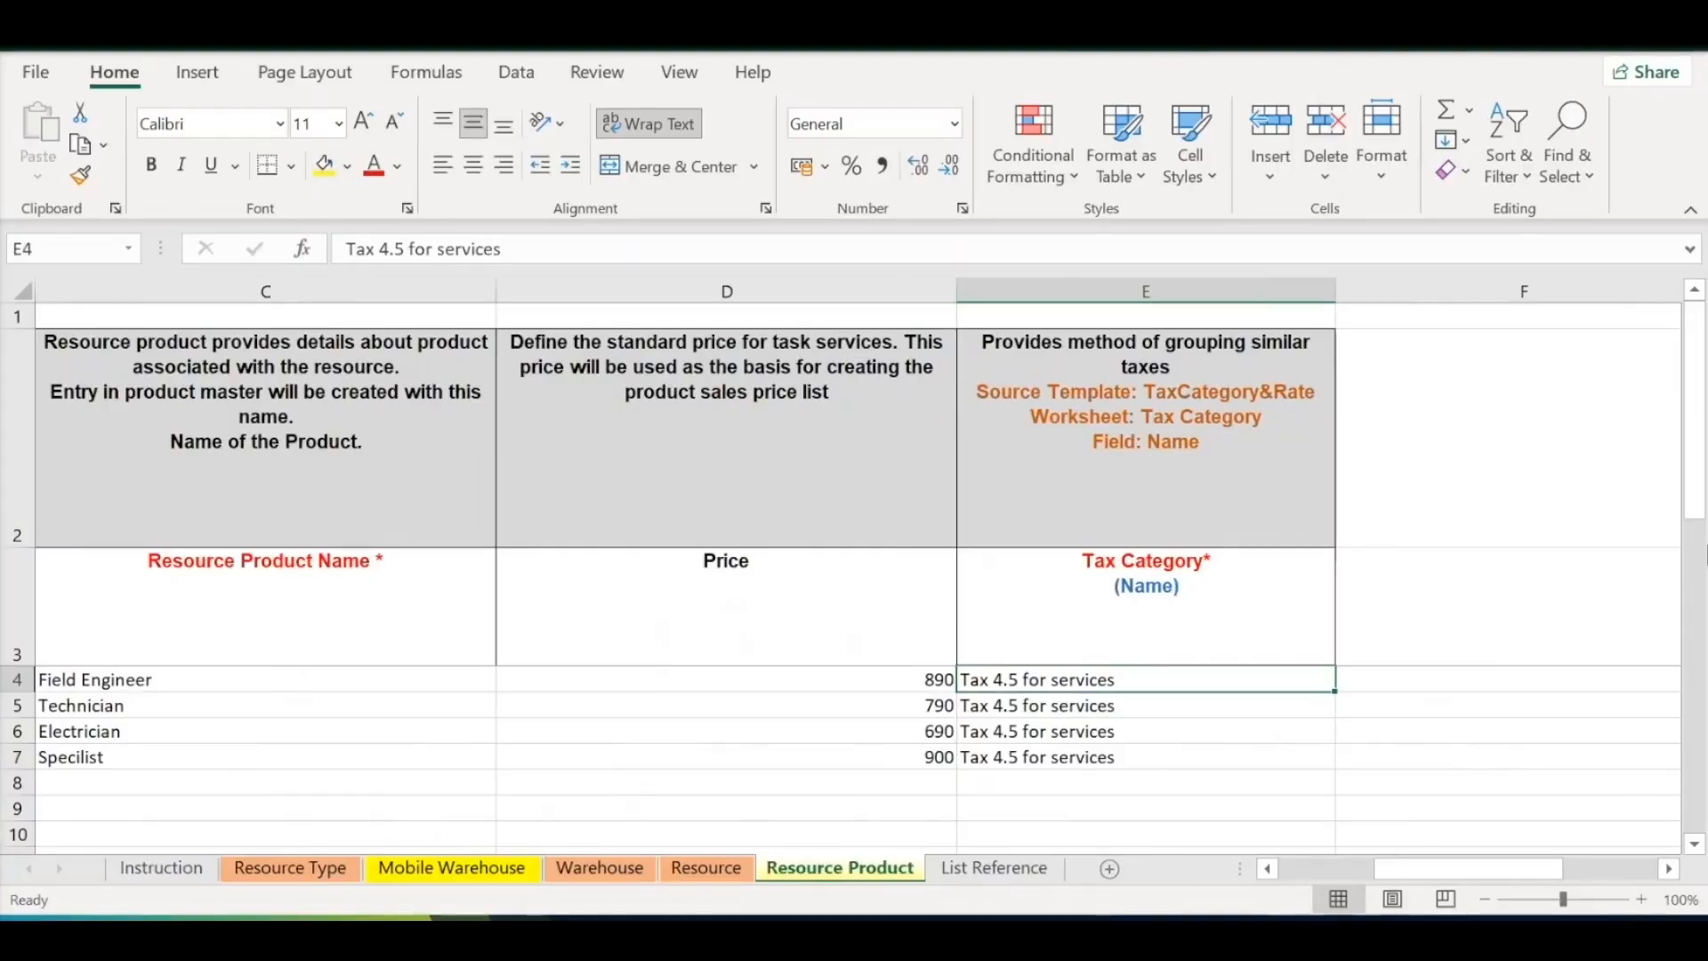
Highlight the TaxCategory&Rate source template and the "Field: Name" line in the Tax Category column's description
{"action": "left_click_drag", "start_coordinate": [1204, 622], "coordinate": [1183, 680]}
{"action": "left_click", "coordinate": [1204, 477]}
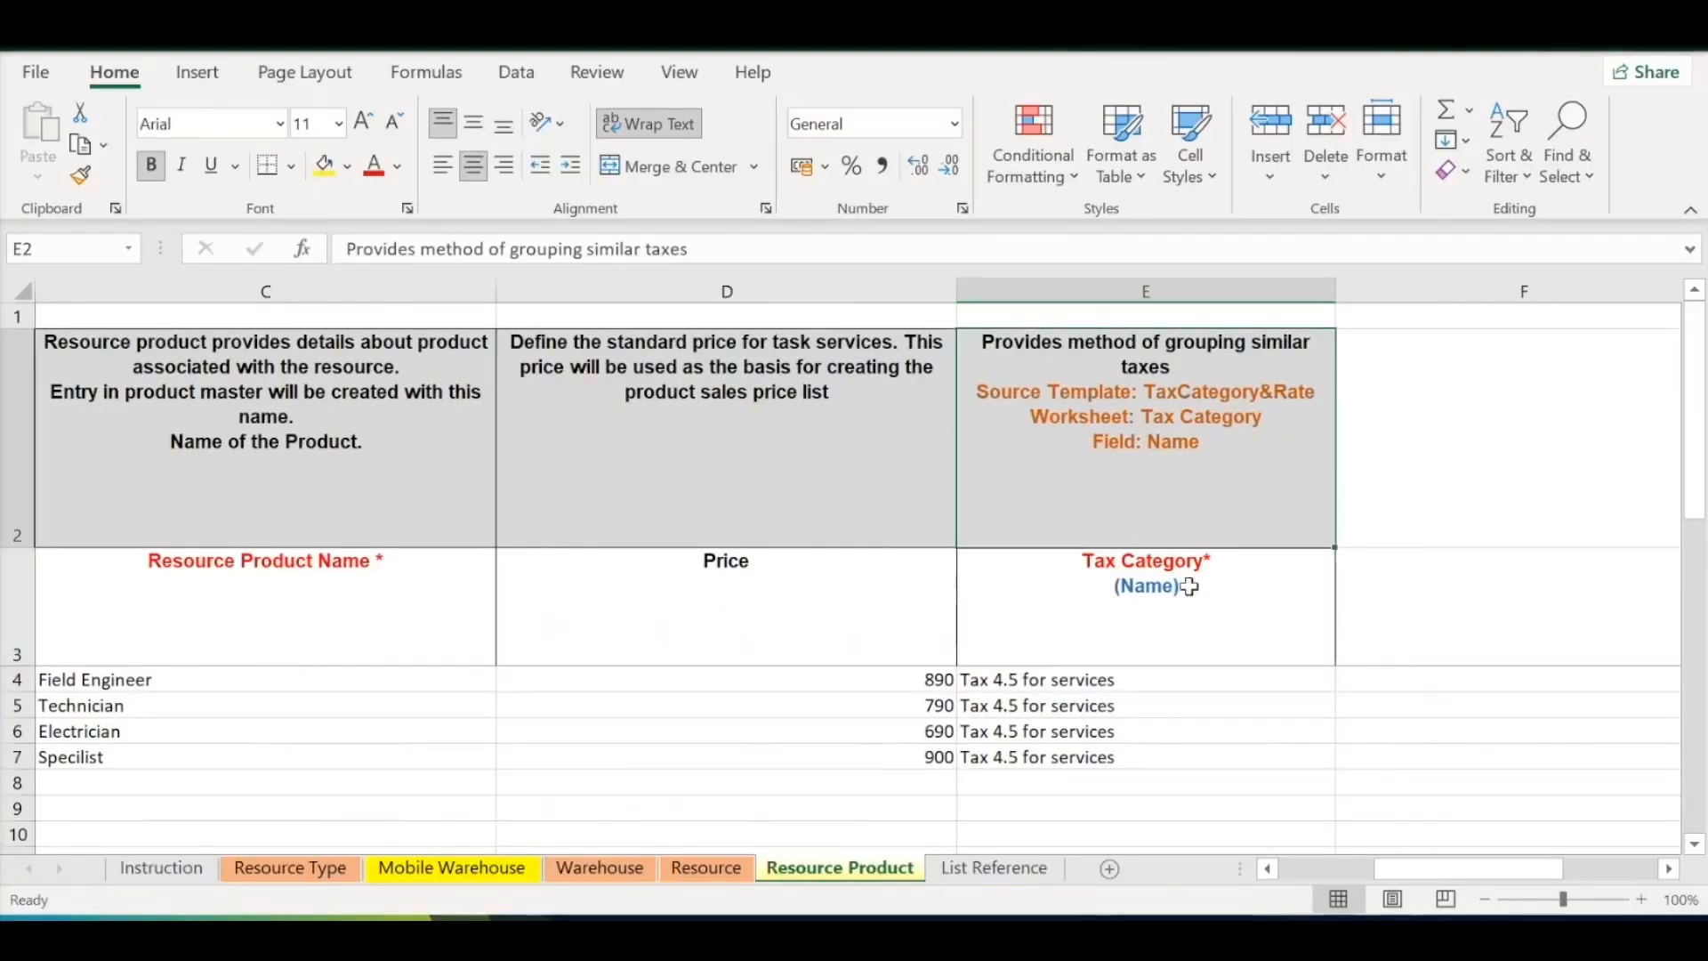
{"action": "left_click", "coordinate": [1134, 754]}
{"action": "double_click", "coordinate": [1136, 757]}
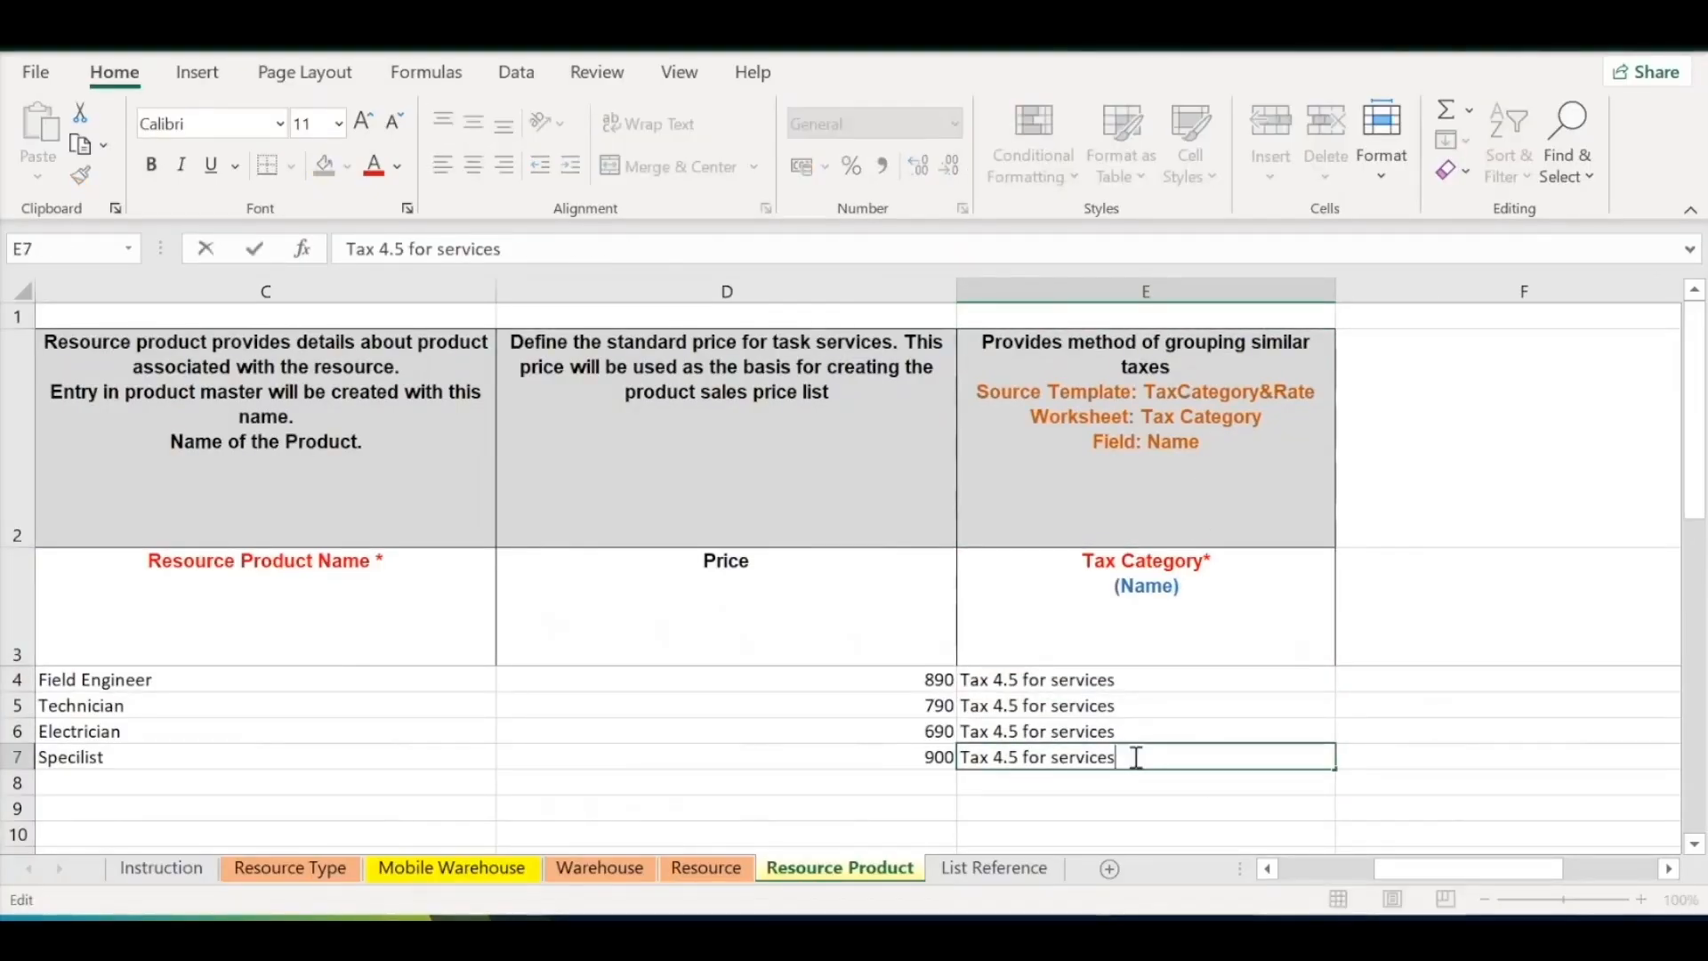
{"action": "left_click", "coordinate": [1181, 430]}
{"action": "double_click", "coordinate": [1148, 391]}
{"action": "left_click_drag", "start_coordinate": [1147, 391], "coordinate": [1342, 397]}
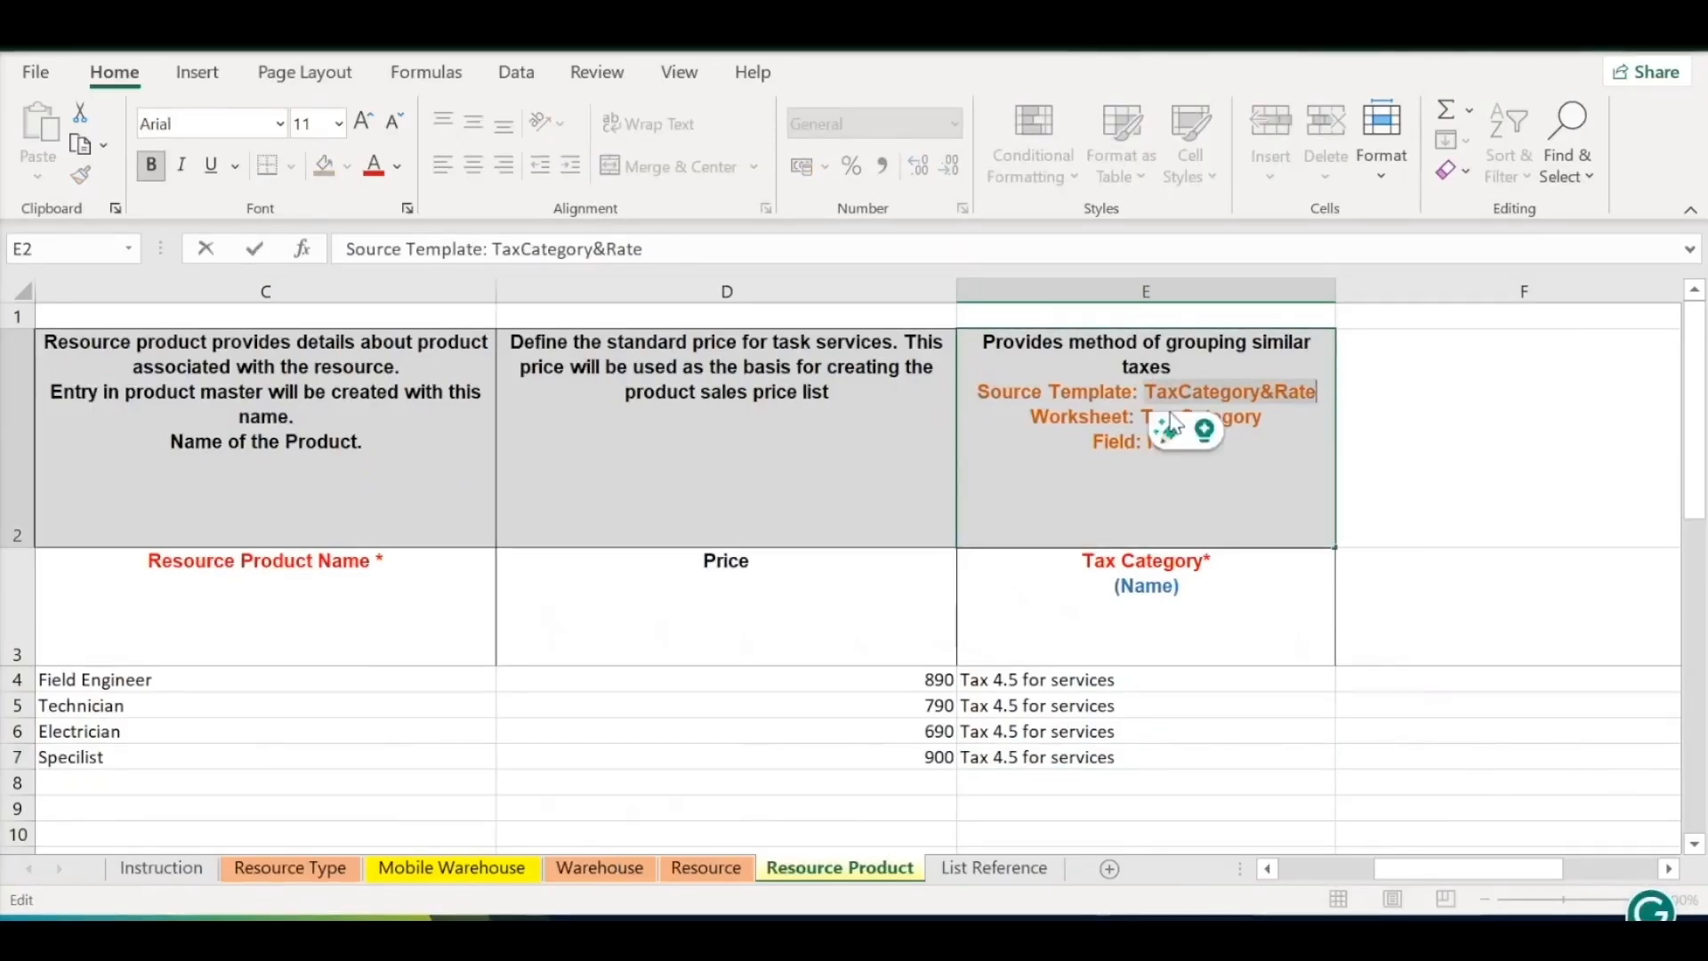
{"action": "left_click", "coordinate": [1076, 469]}
{"action": "left_click_drag", "start_coordinate": [1092, 442], "coordinate": [1226, 462]}
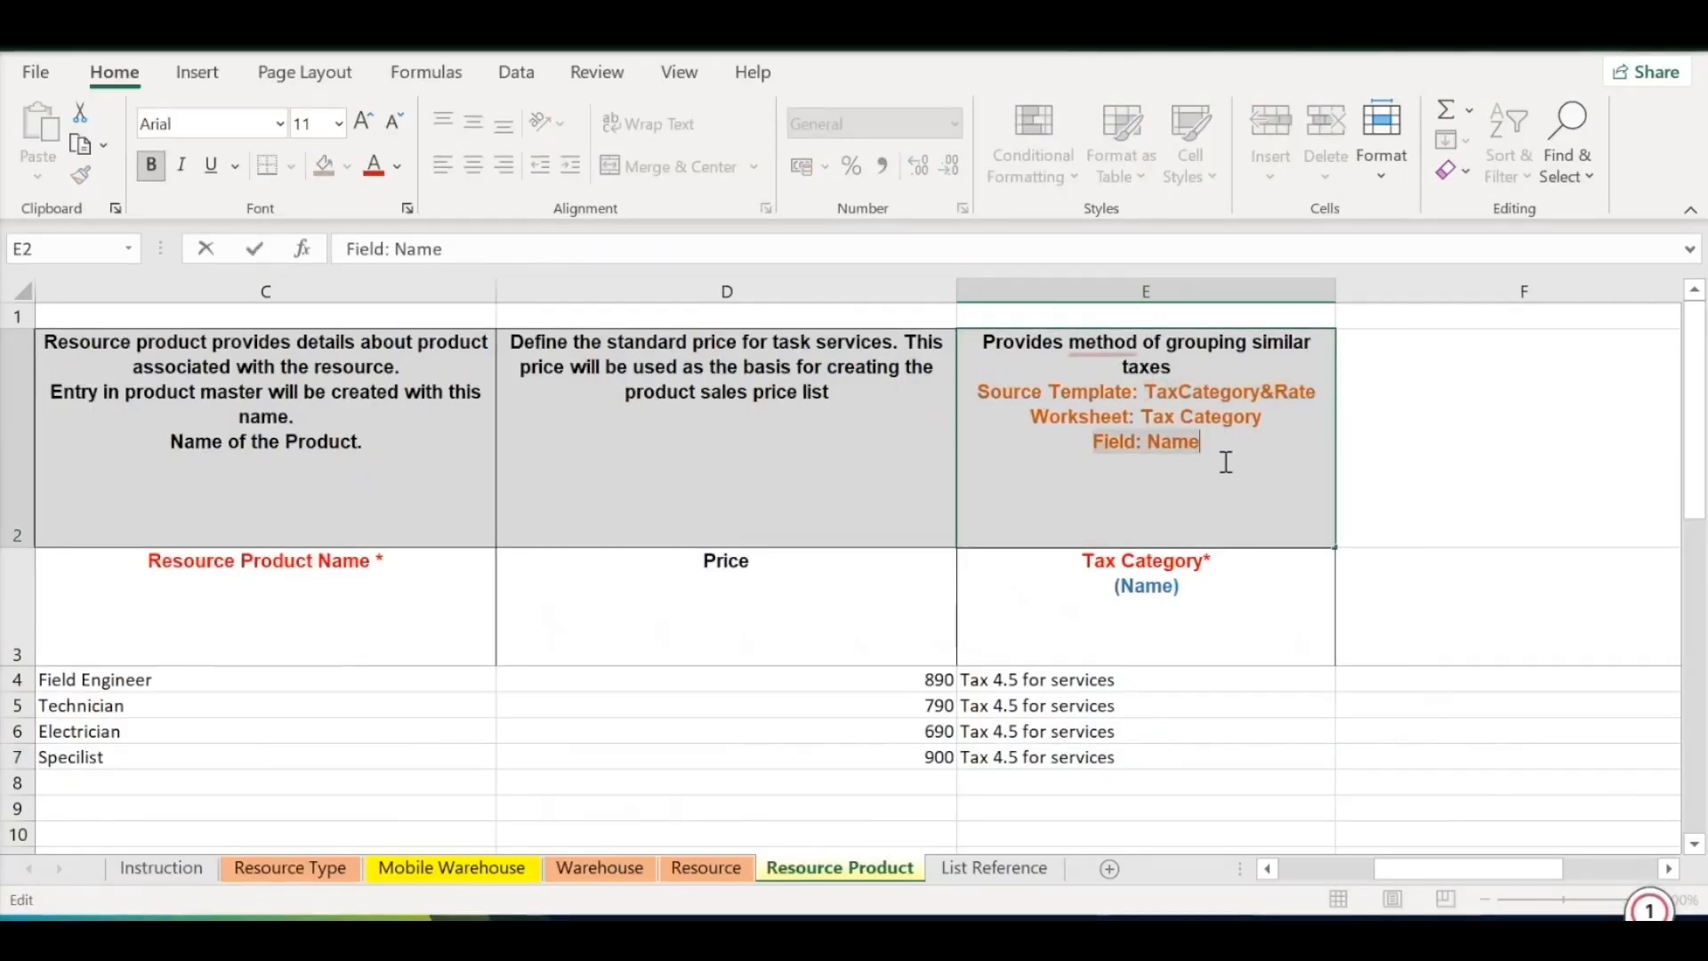
{"action": "left_click", "coordinate": [1183, 756]}
Review the Electrician record from its tax category back through to its organisation
{"action": "key", "text": "Up"}
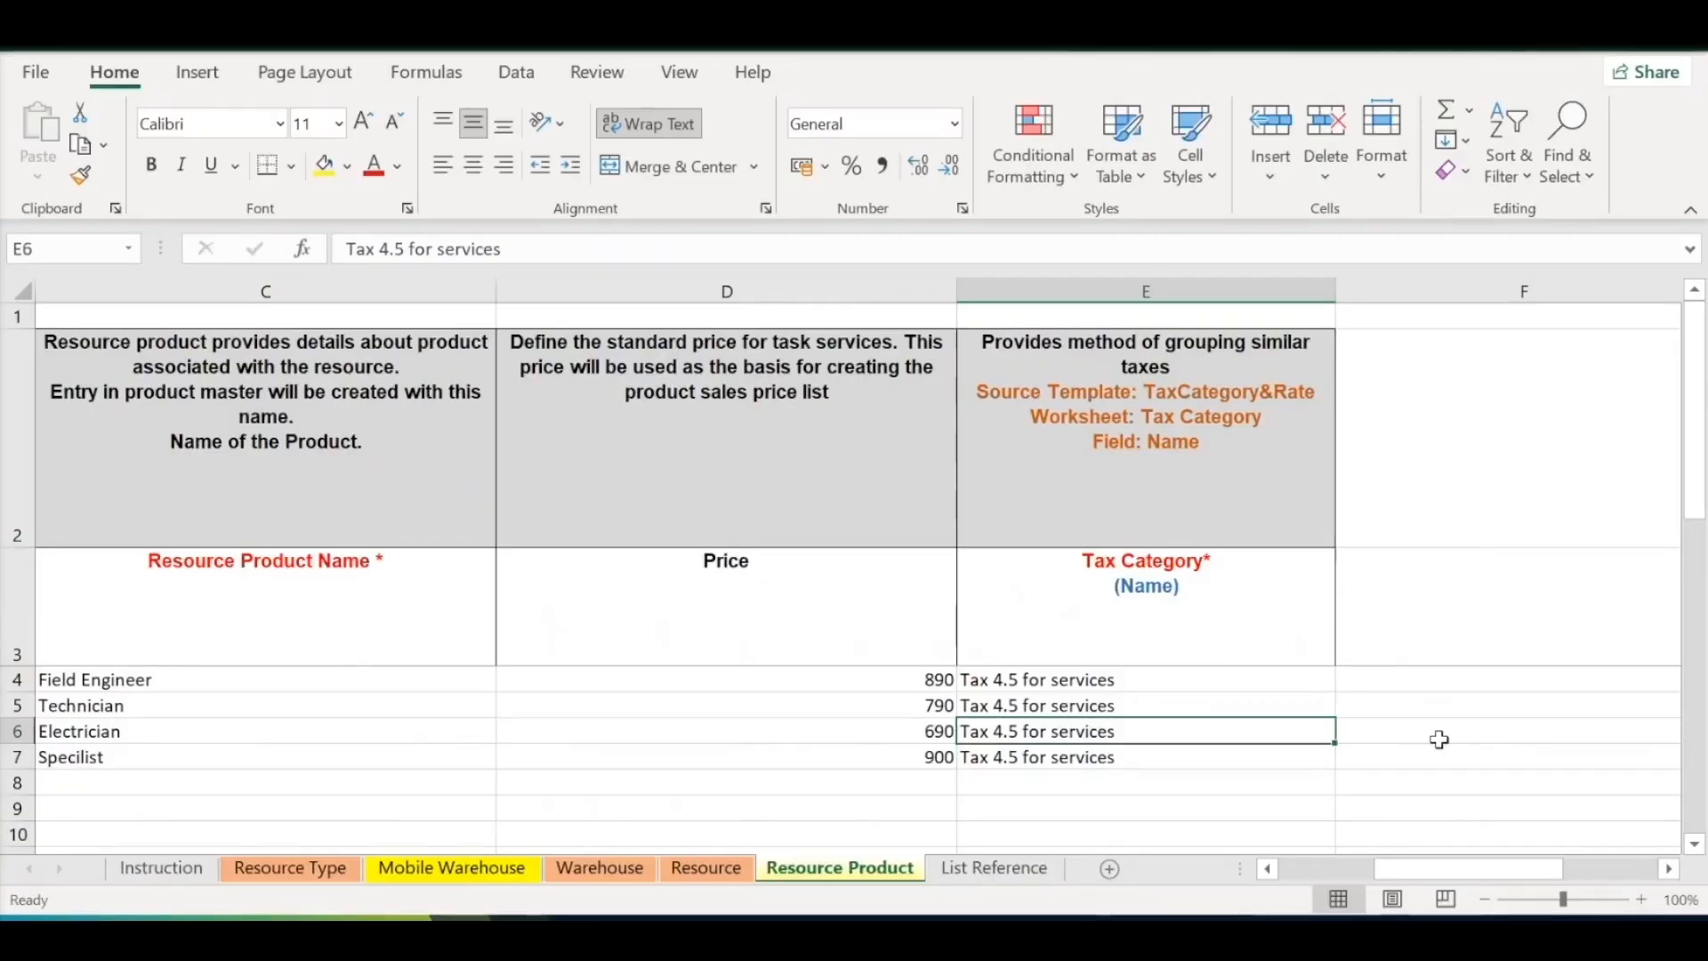
{"action": "key", "text": "Left"}
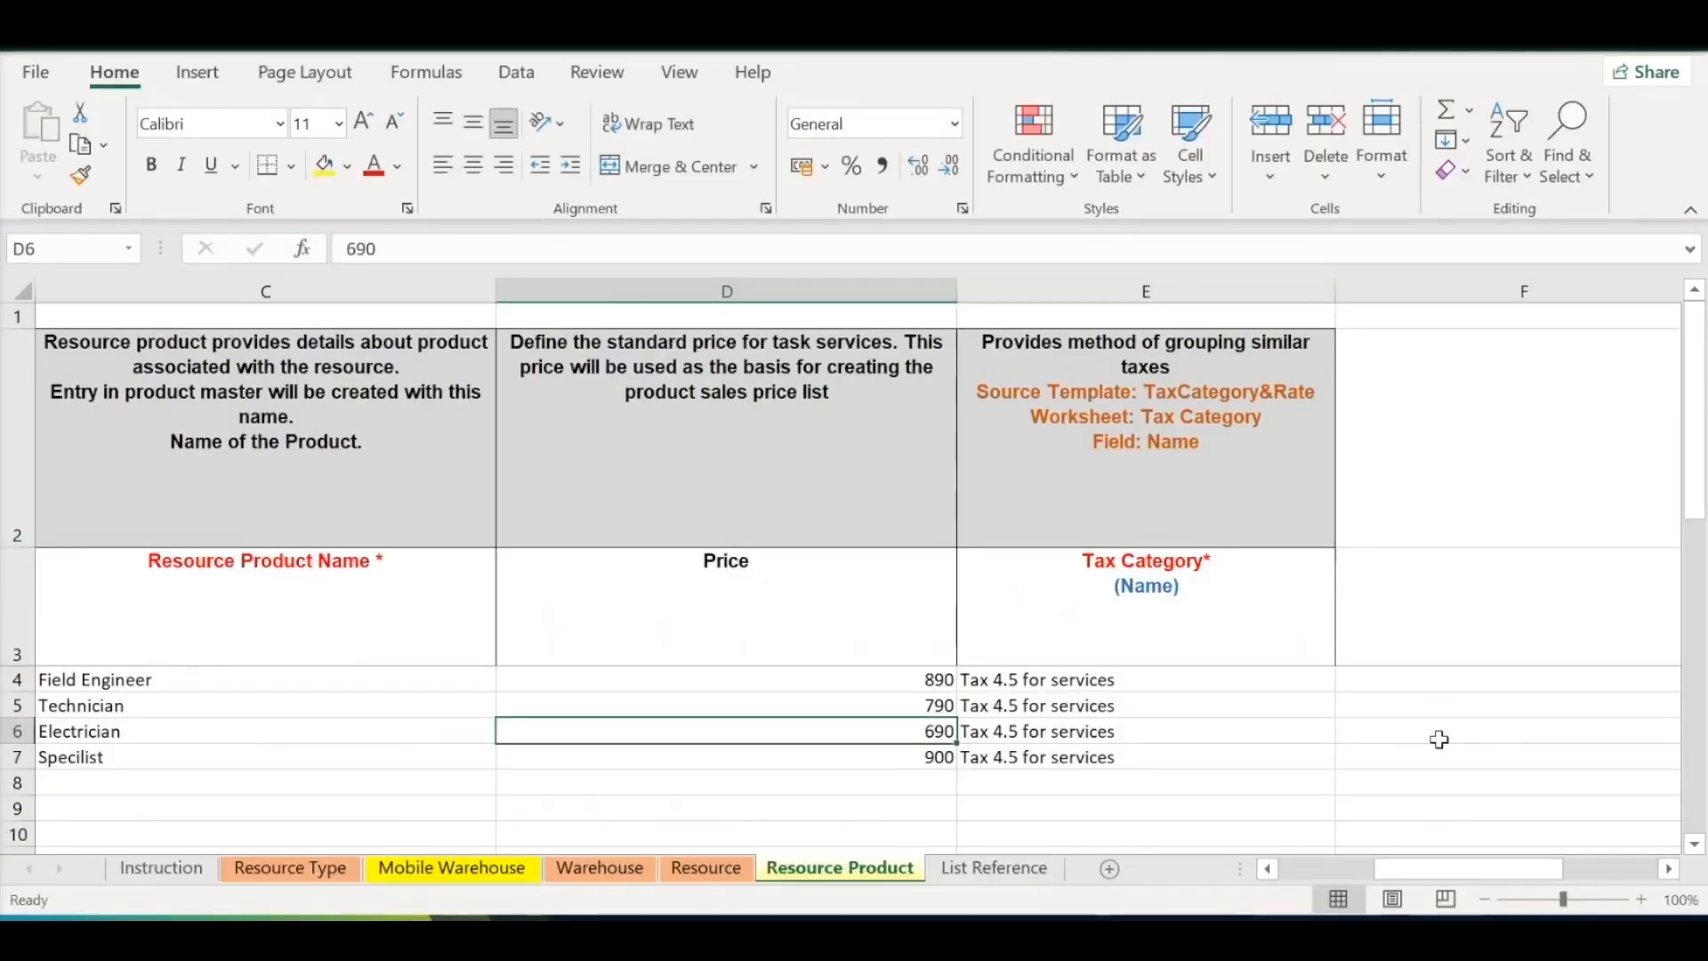
{"action": "key", "text": "Left"}
{"action": "key", "text": "Left"}
{"action": "key", "text": "Left"}
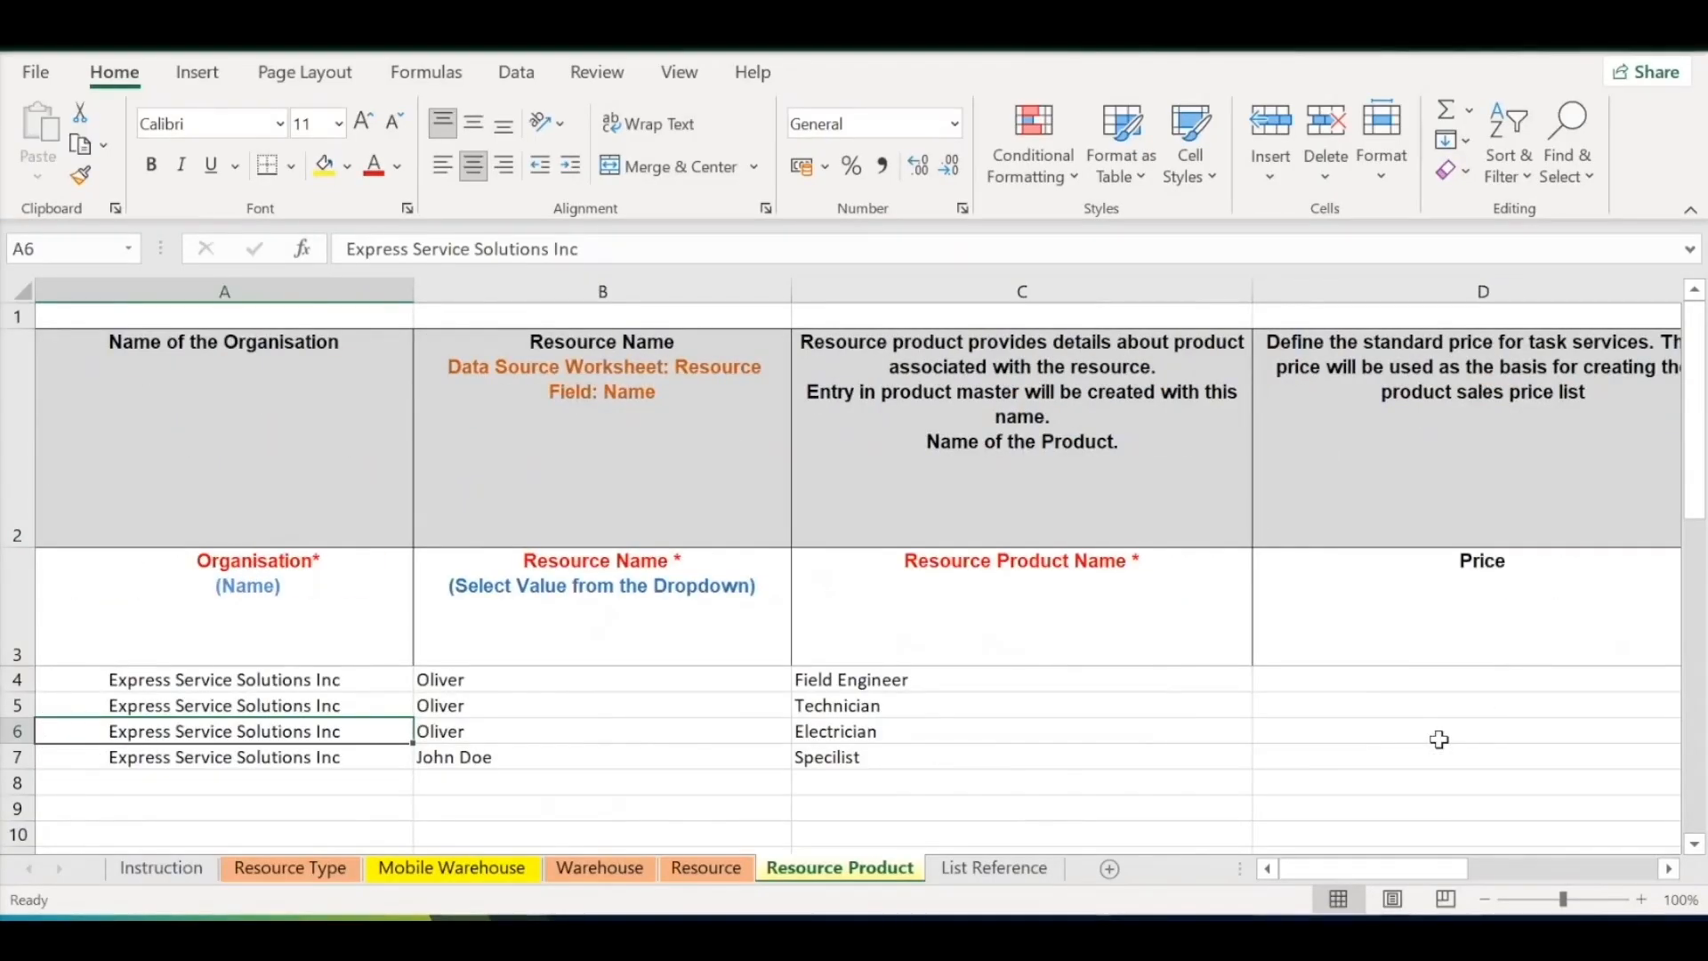
Select all Resource Product Name entries from Field Engineer through Specilist
{"action": "key", "text": "Up"}
{"action": "key", "text": "Right"}
{"action": "key", "text": "Up"}
{"action": "key", "text": "Right"}
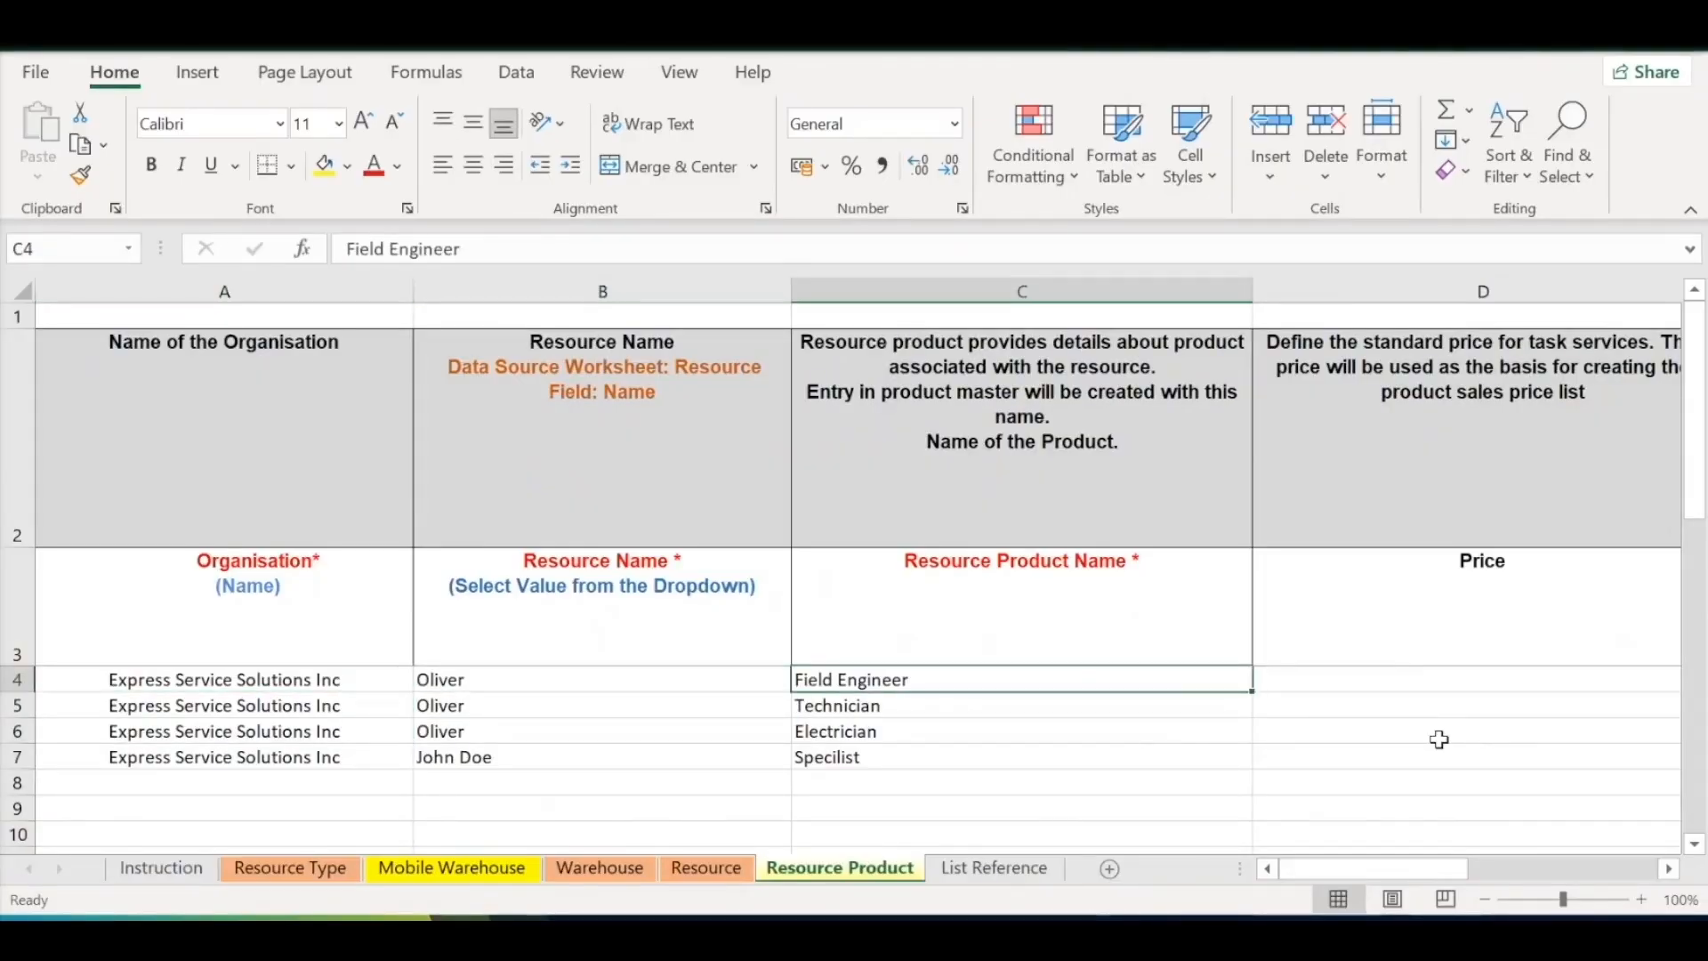
{"action": "key", "text": "shift+Down"}
{"action": "key", "text": "shift+Down"}
{"action": "key", "text": "shift+Down"}
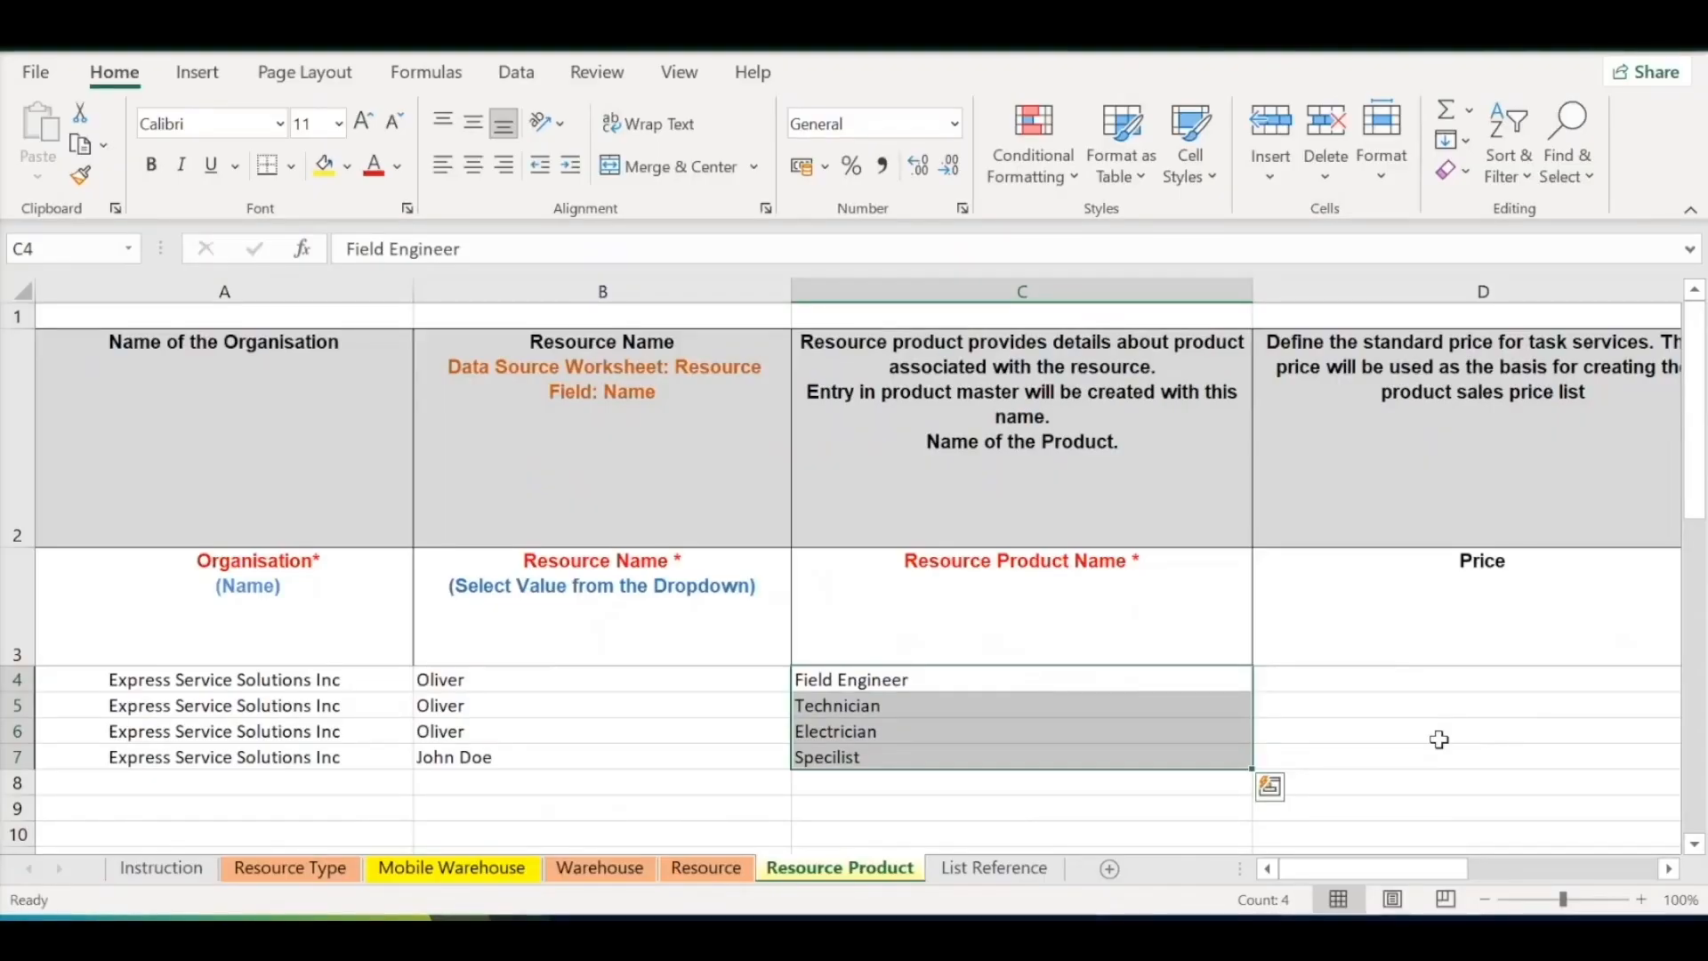
Select the Price entries of all four resource products, extending the selection to their tax categories
{"action": "key", "text": "Right"}
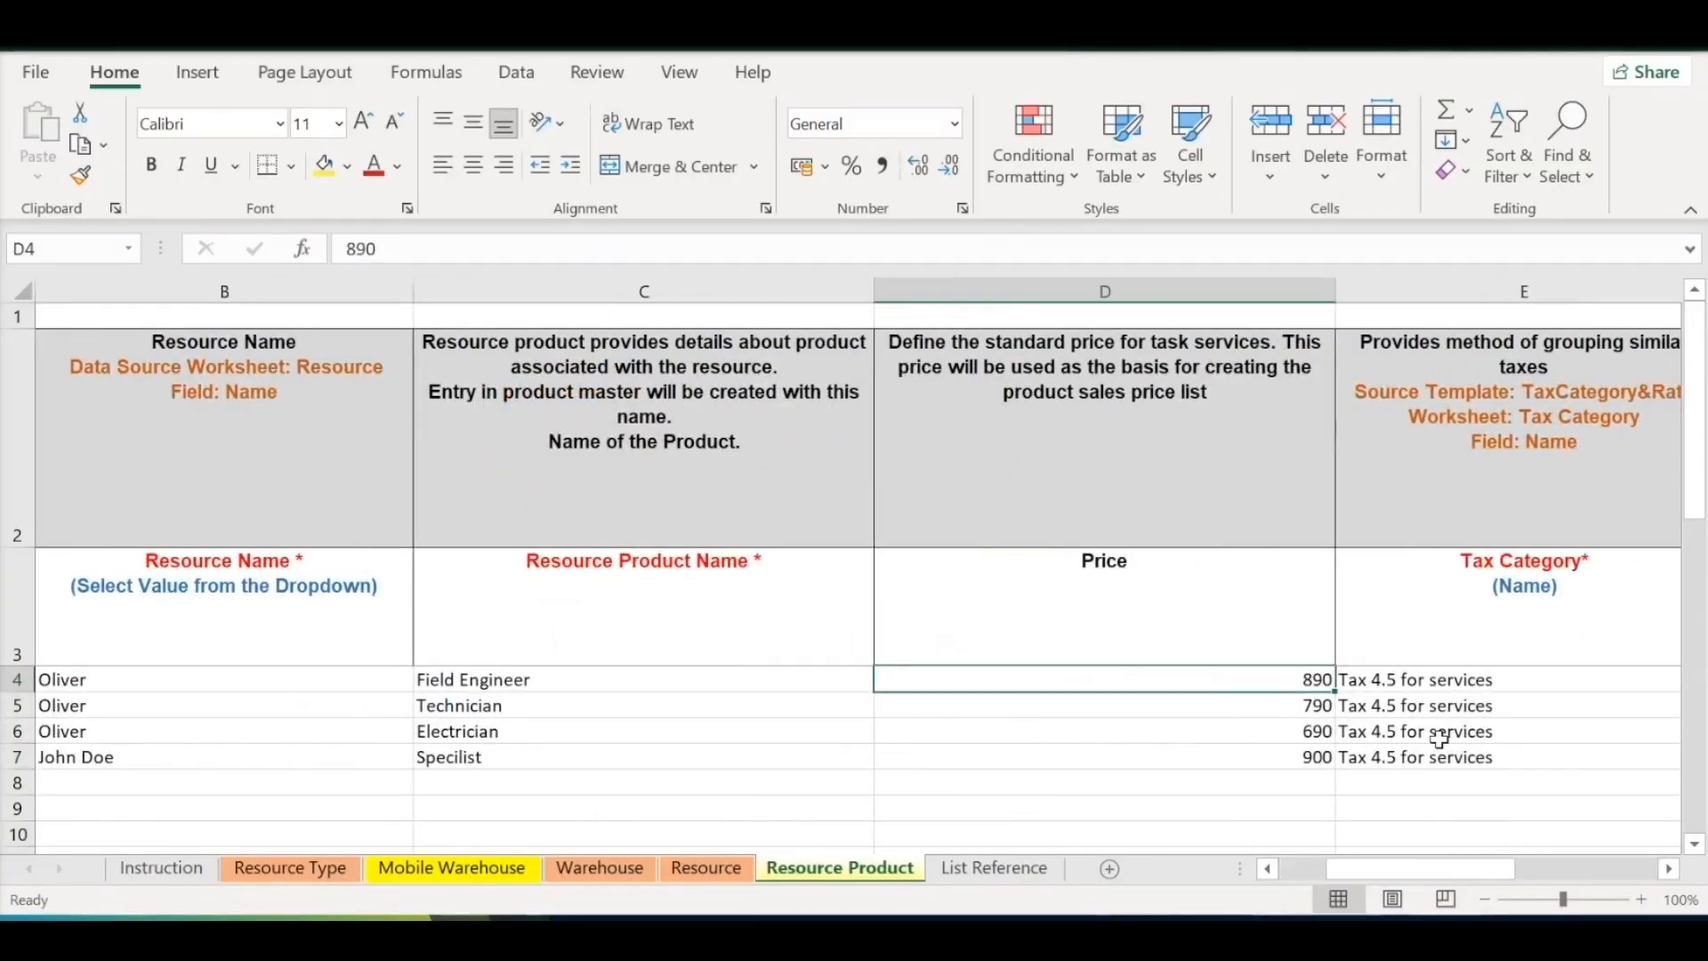
{"action": "key", "text": "shift+Down"}
{"action": "key", "text": "shift+Down"}
{"action": "key", "text": "shift+Down"}
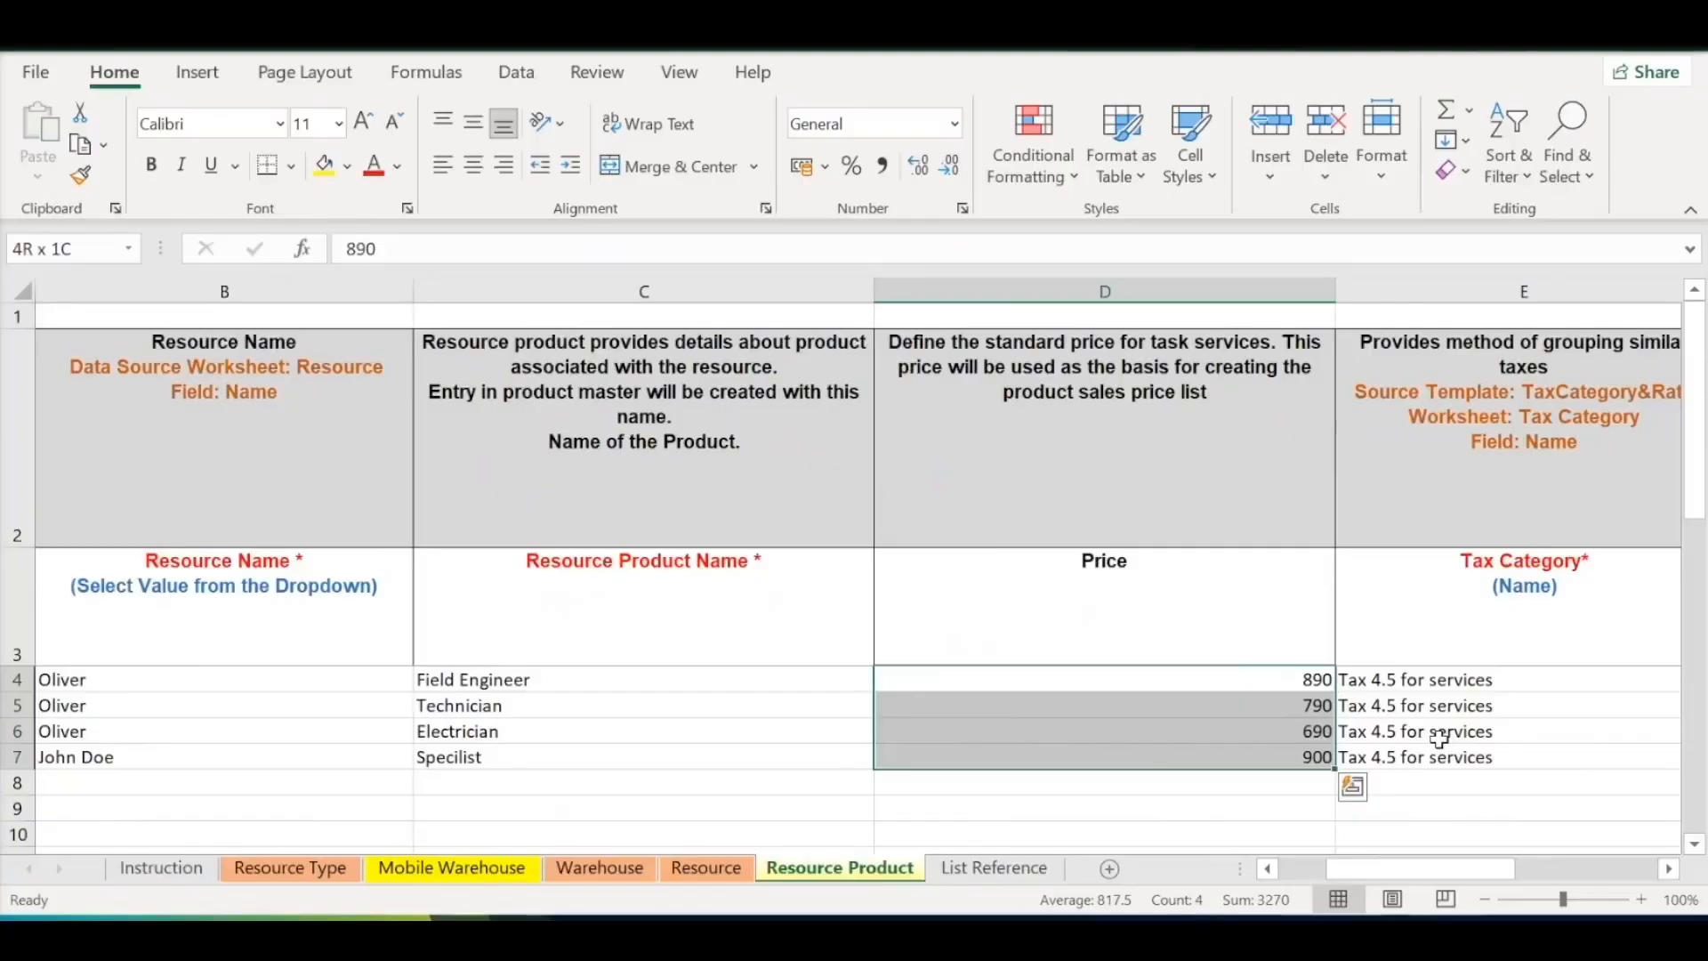
{"action": "key", "text": "shift+Right"}
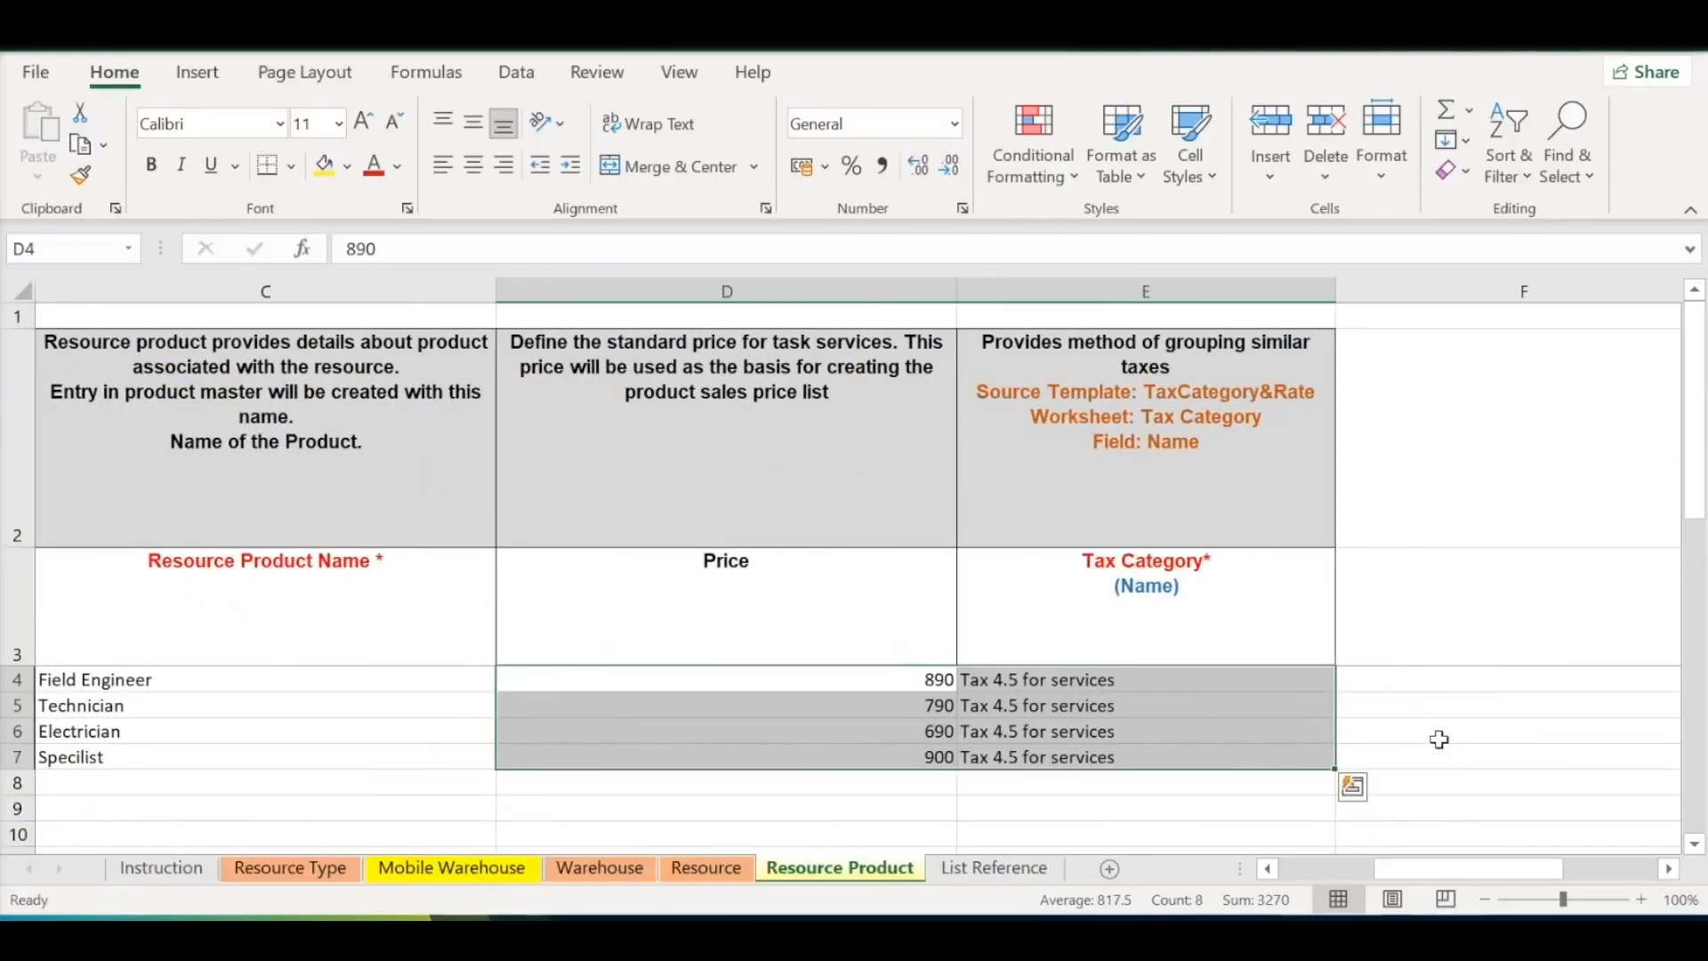
Select only the Tax Category entries of the four resource products
{"action": "key", "text": "Right"}
{"action": "key", "text": "shift+Down"}
{"action": "key", "text": "shift+Down"}
{"action": "key", "text": "shift+Down"}
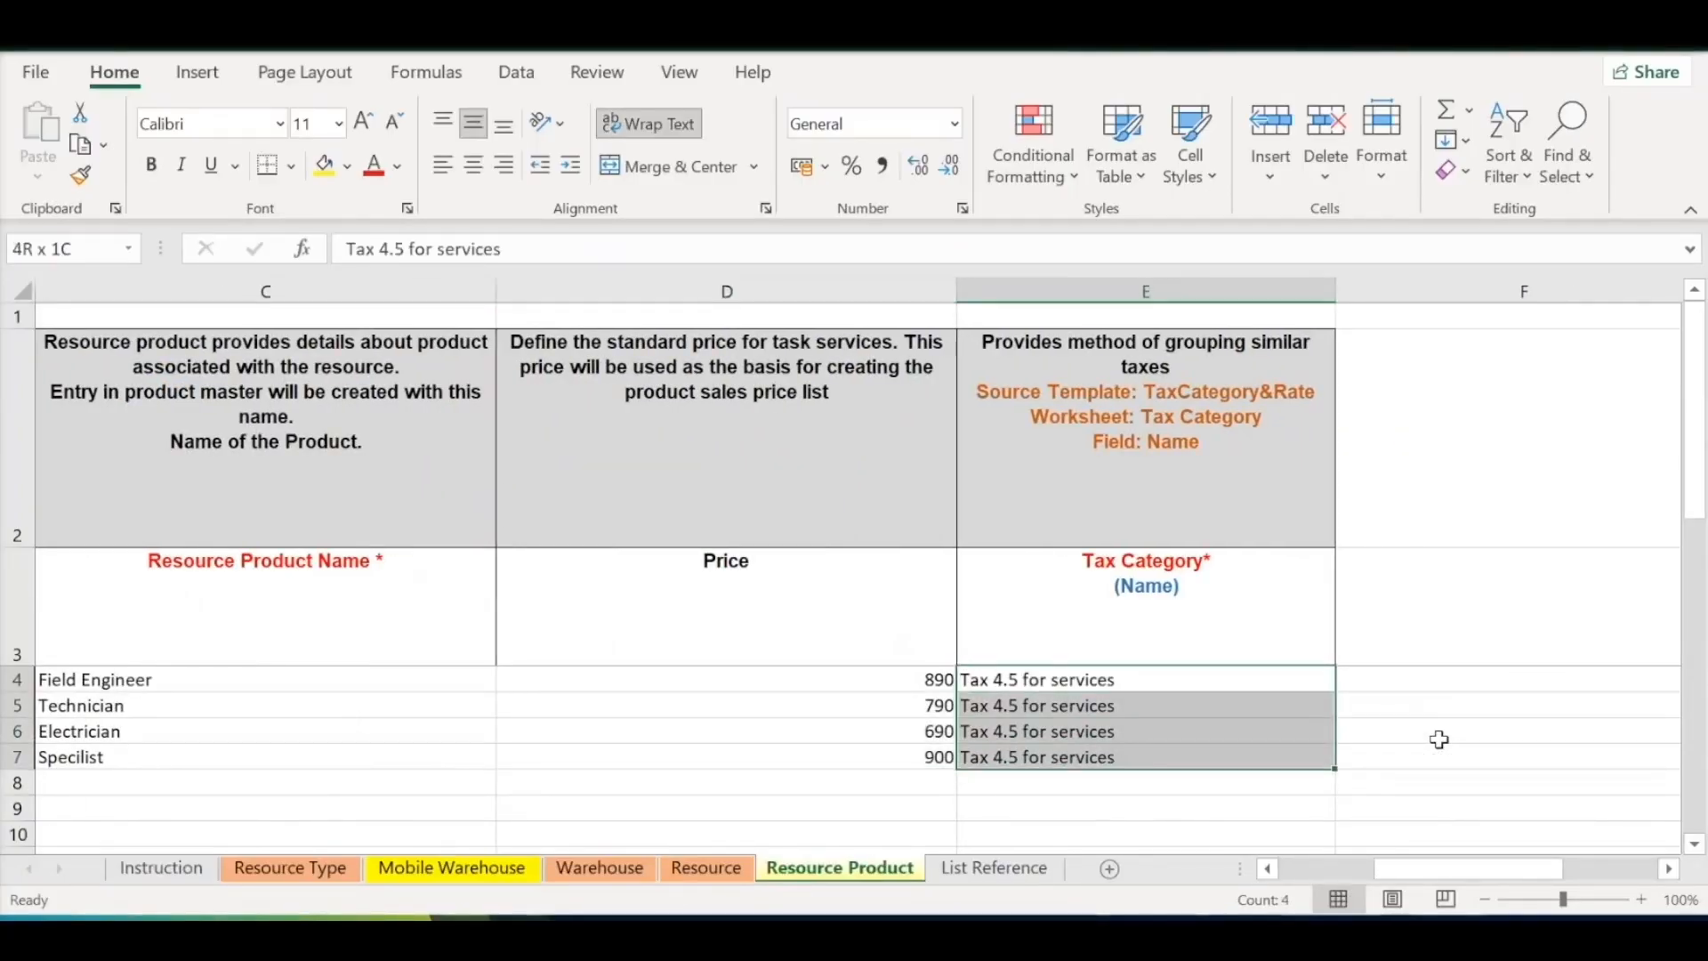
Highlight the four Price entries once more, from Field Engineer to Specilist
{"action": "key", "text": "Left"}
{"action": "key", "text": "shift+Down"}
{"action": "key", "text": "shift+Down"}
{"action": "key", "text": "shift+Down"}
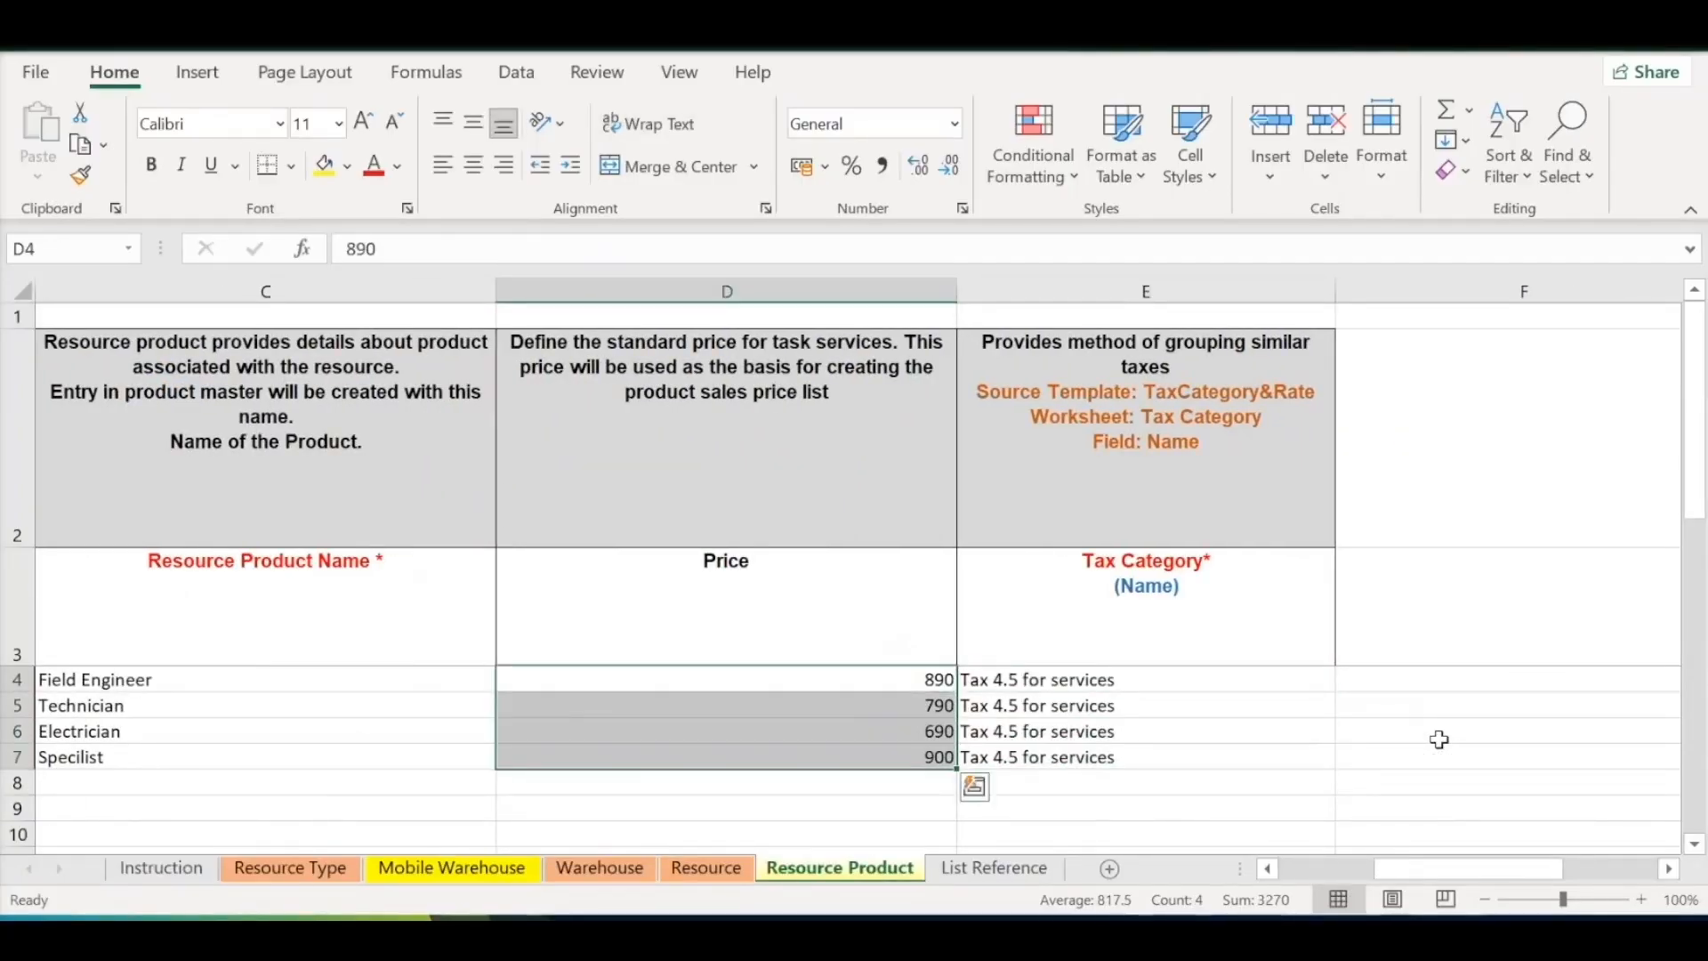
Return to the first record's Organisation entry and switch to the Resource sheet
{"action": "key", "text": "Left"}
{"action": "key", "text": "Left"}
{"action": "key", "text": "Left"}
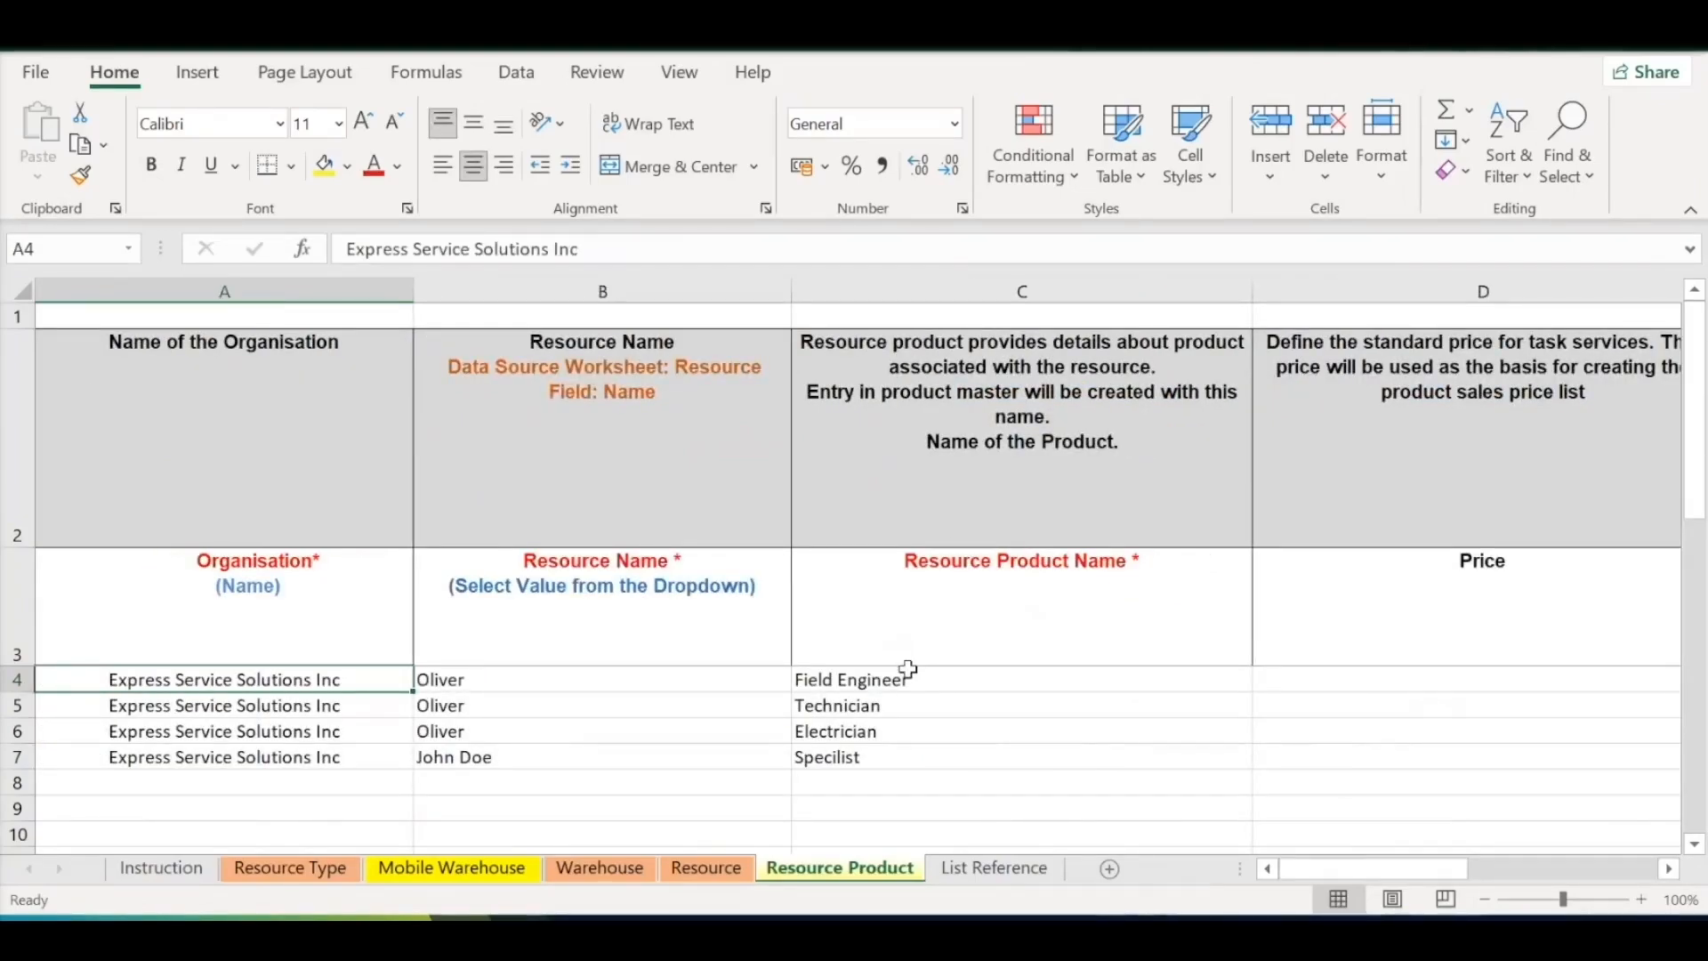
{"action": "left_click", "coordinate": [706, 867]}
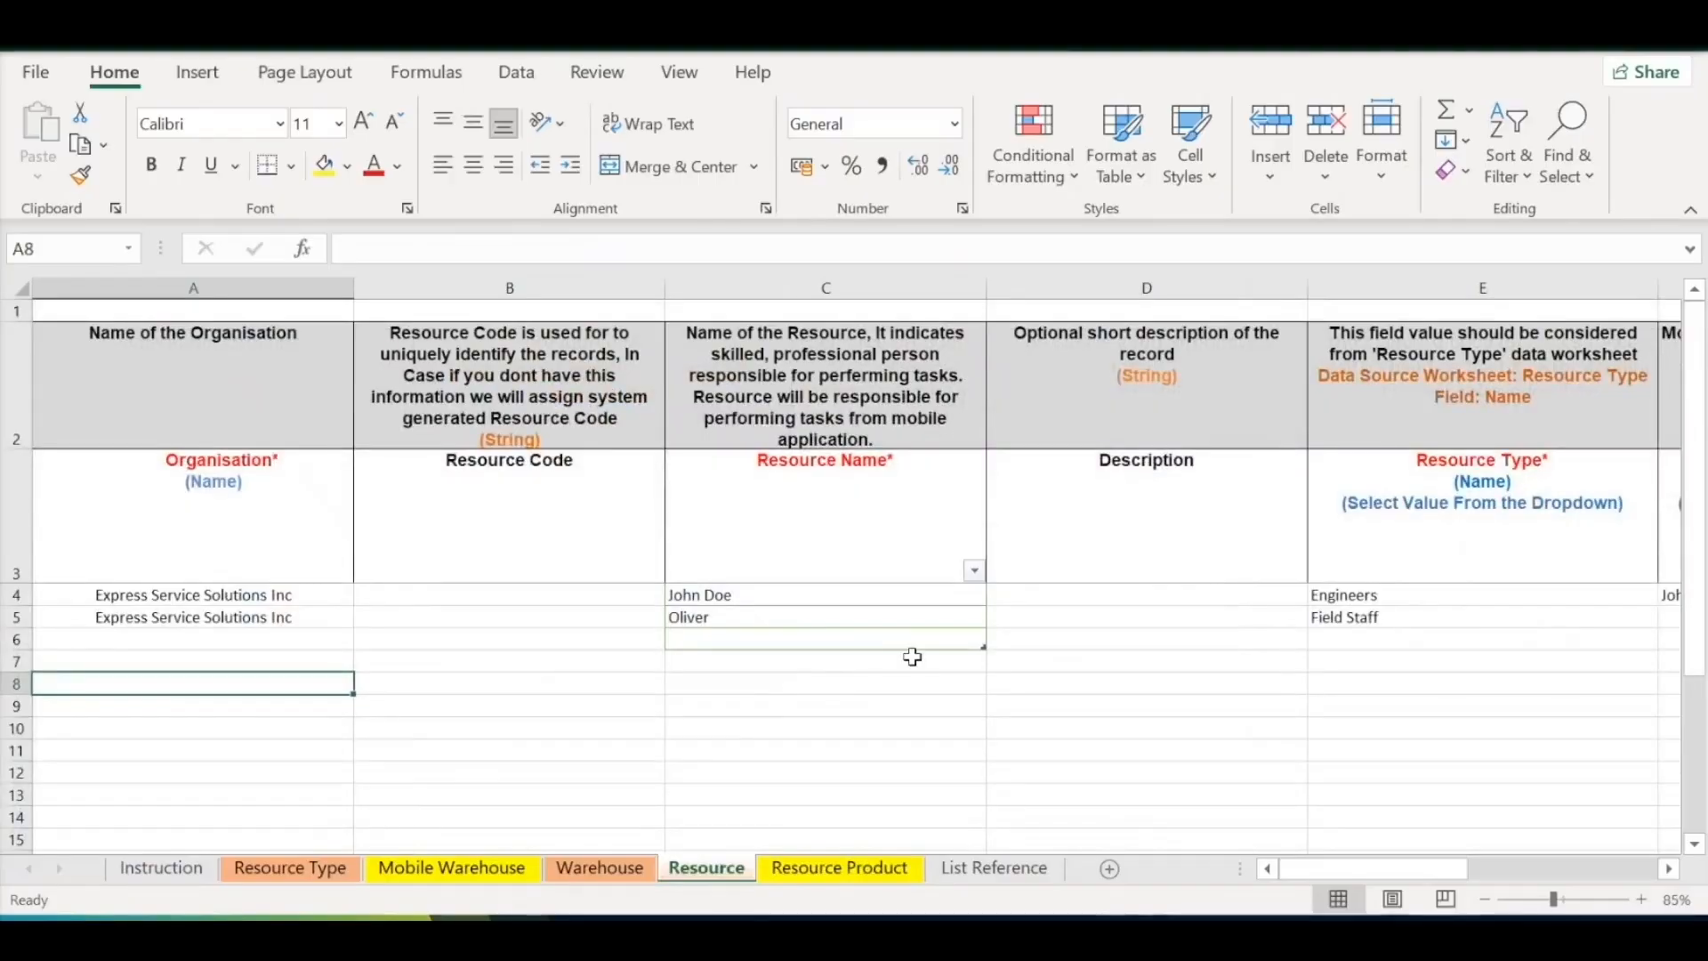